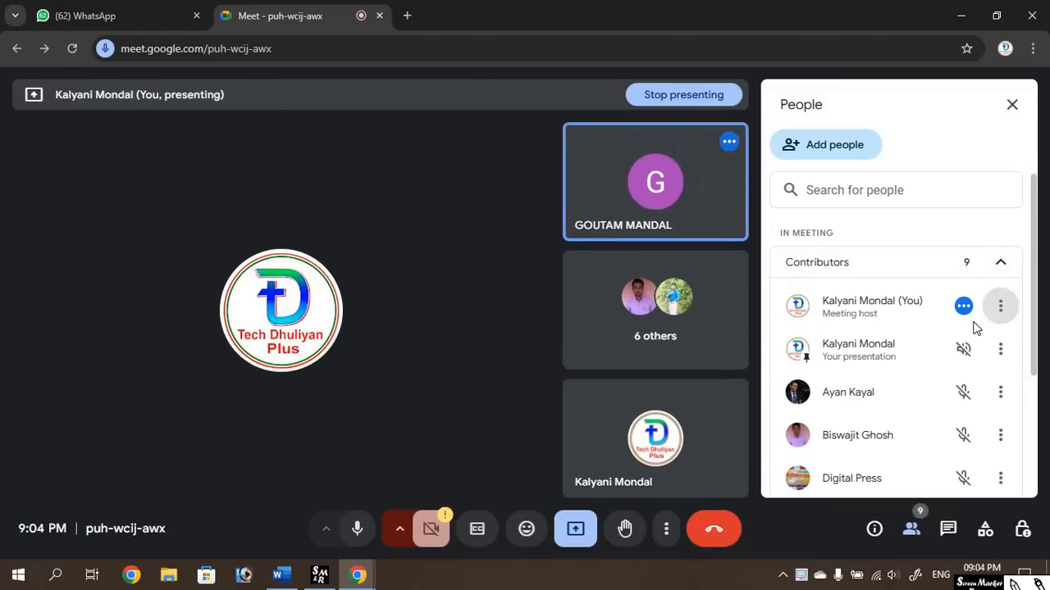
Switch from the Google Meet call to the blank Word document.
left_click(1001, 310)
left_click(959, 311)
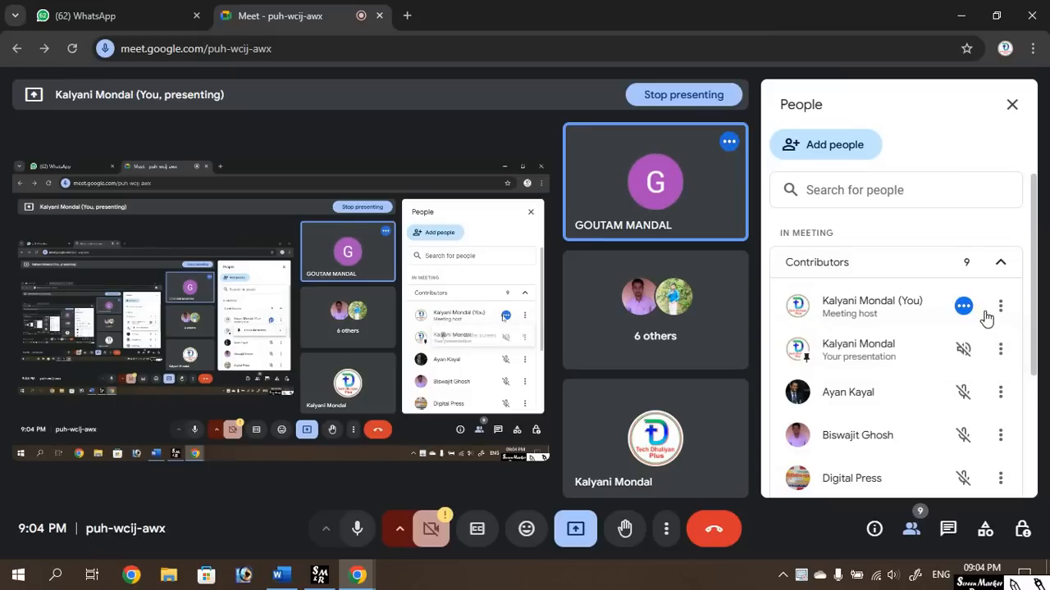
left_click(959, 16)
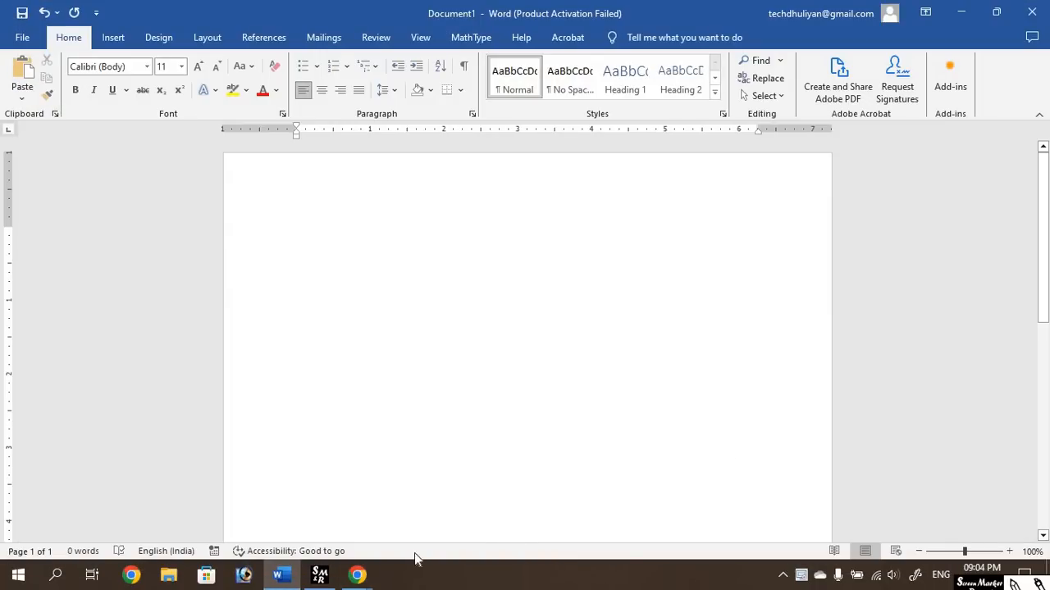
Admit the participant waiting to join the Google Meet call, and return to the Word document.
mouse_move(357, 574)
left_click(292, 462)
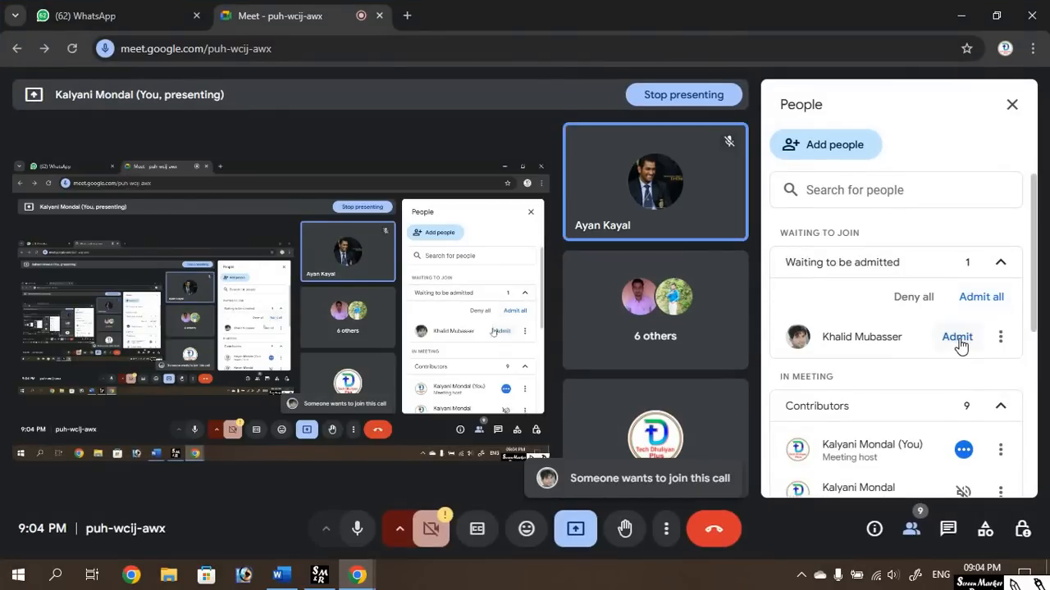
left_click(956, 339)
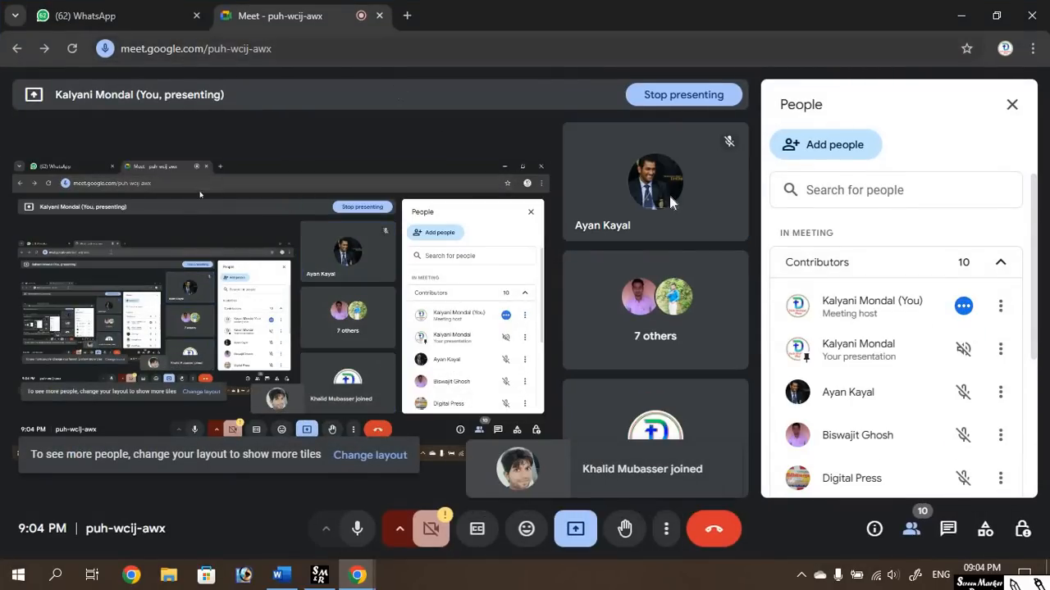
left_click(963, 20)
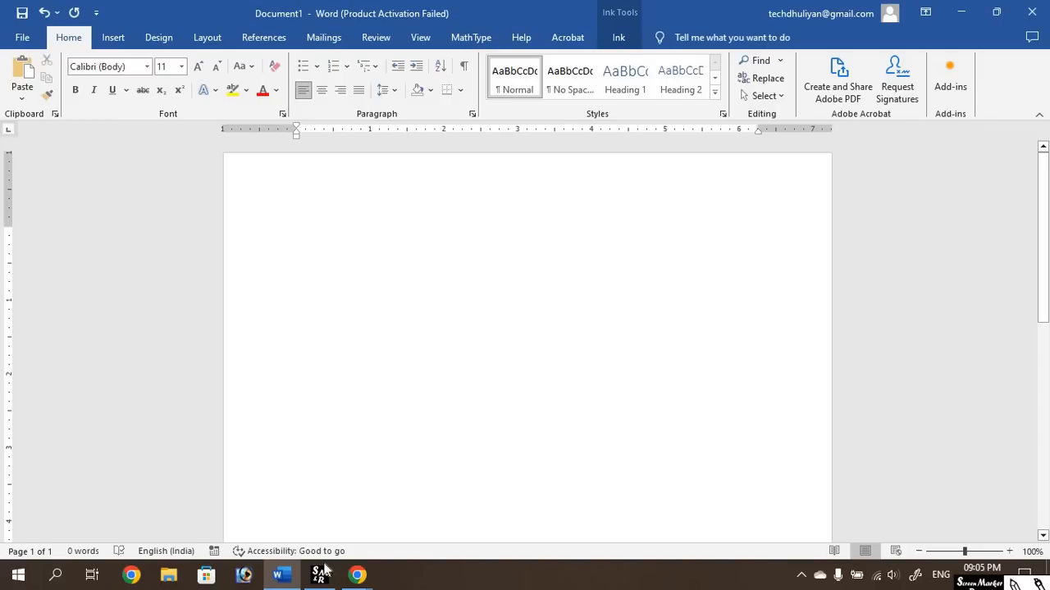
Mute the participant with the purple G avatar in the Google Meet call, and return to the Word document.
mouse_move(357, 574)
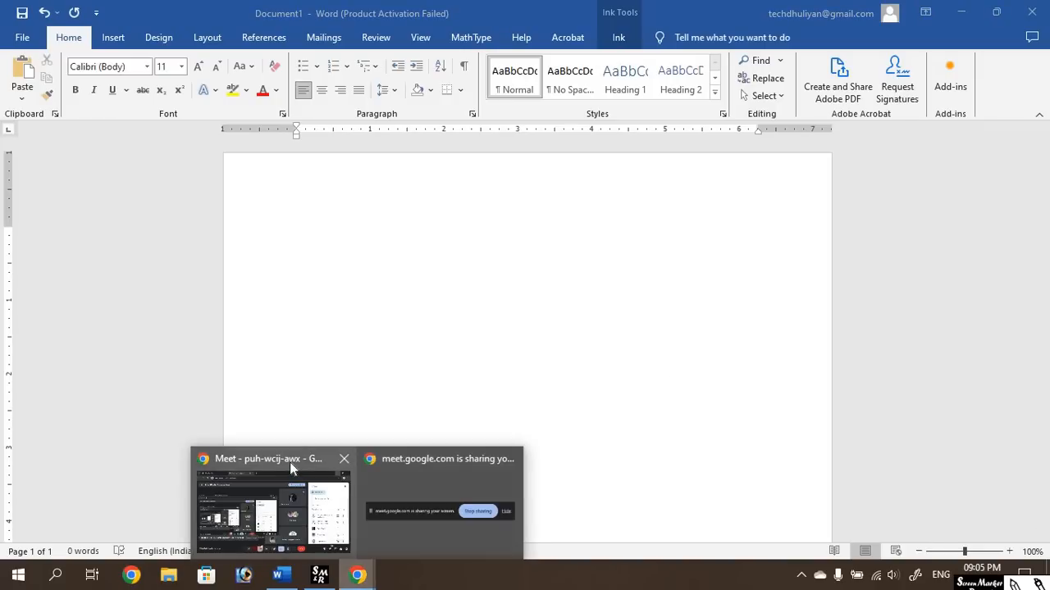
left_click(290, 462)
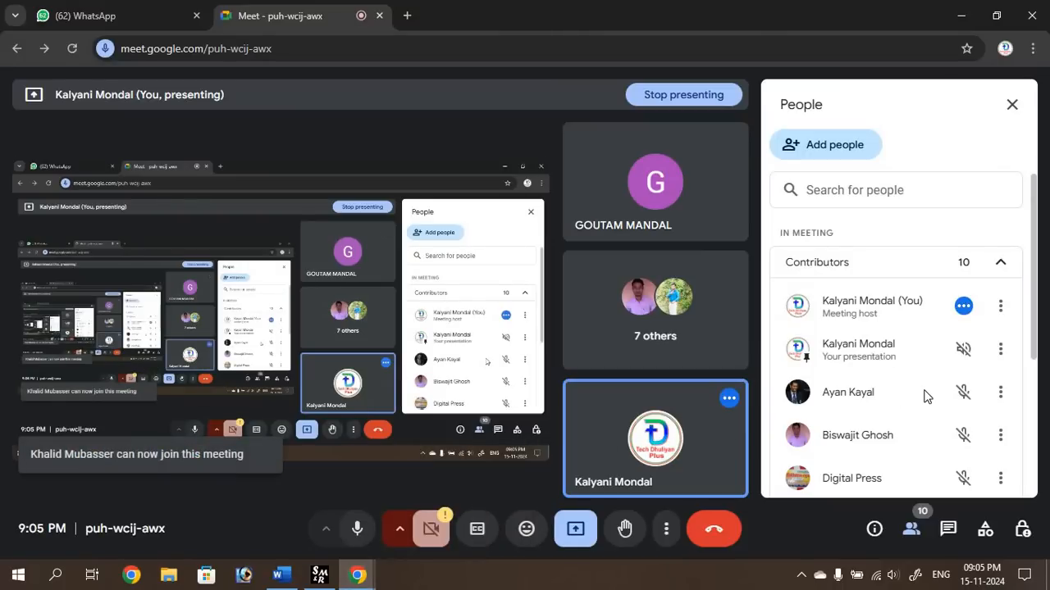
scroll(896, 396, "down", 3)
scroll(923, 414, "down", 1)
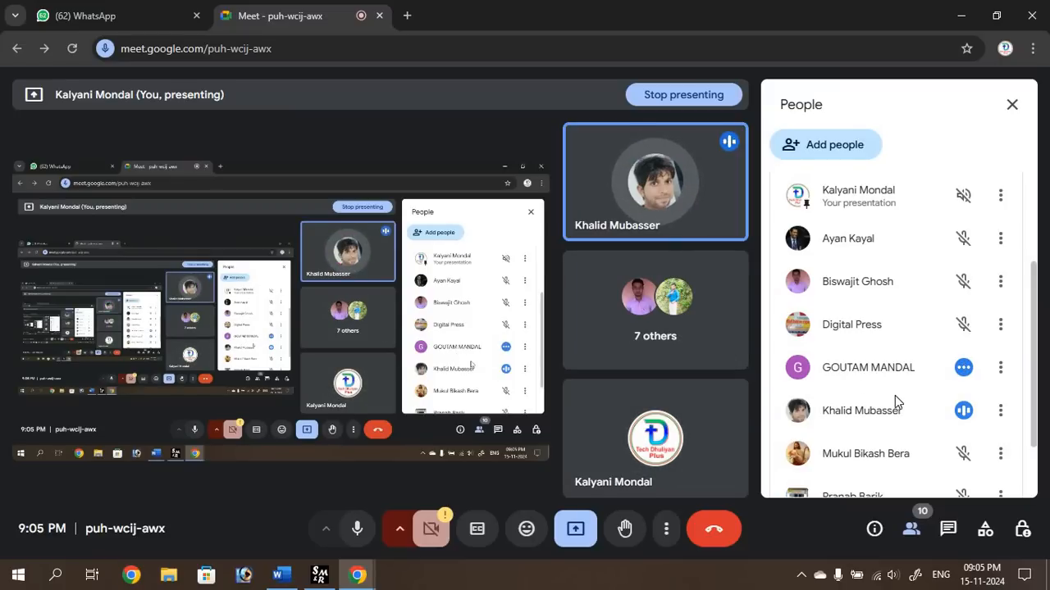
left_click(1000, 367)
left_click(1002, 371)
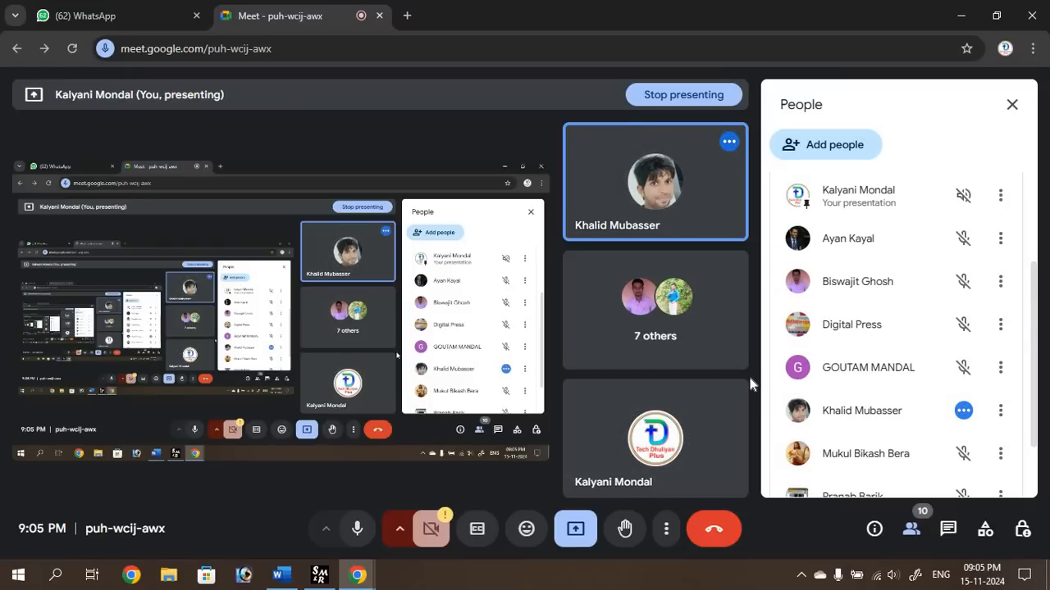
left_click(961, 15)
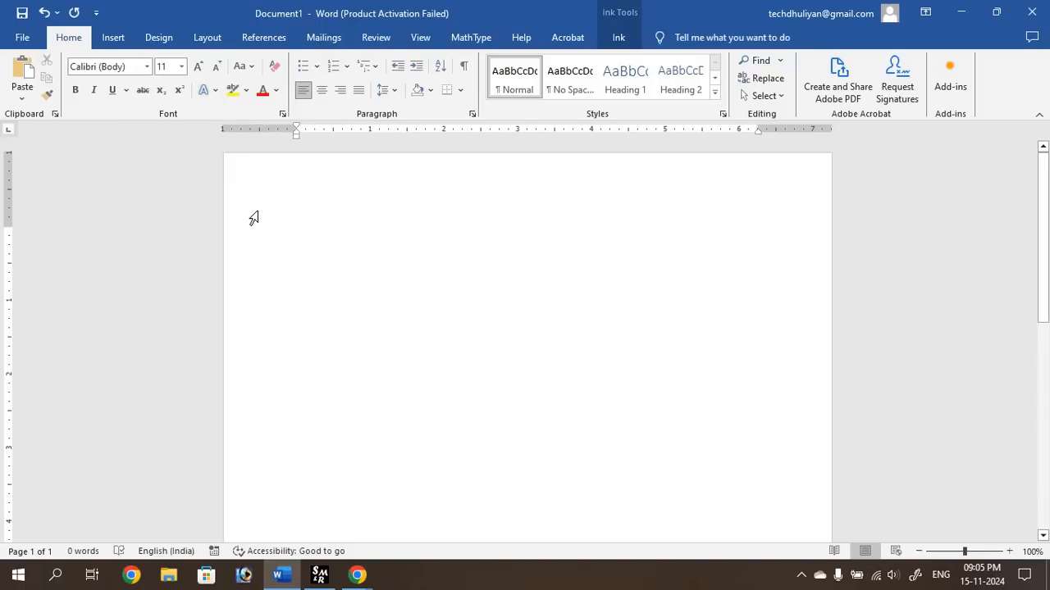
Hide the white space above the page and set a custom top margin of 5 inches.
double_click(314, 148)
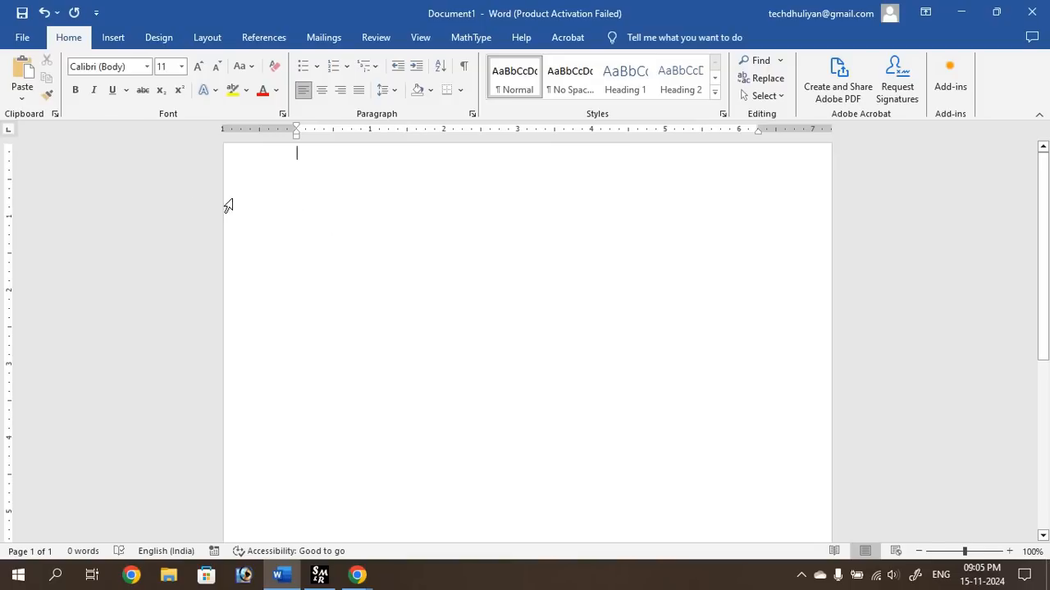
left_click(208, 41)
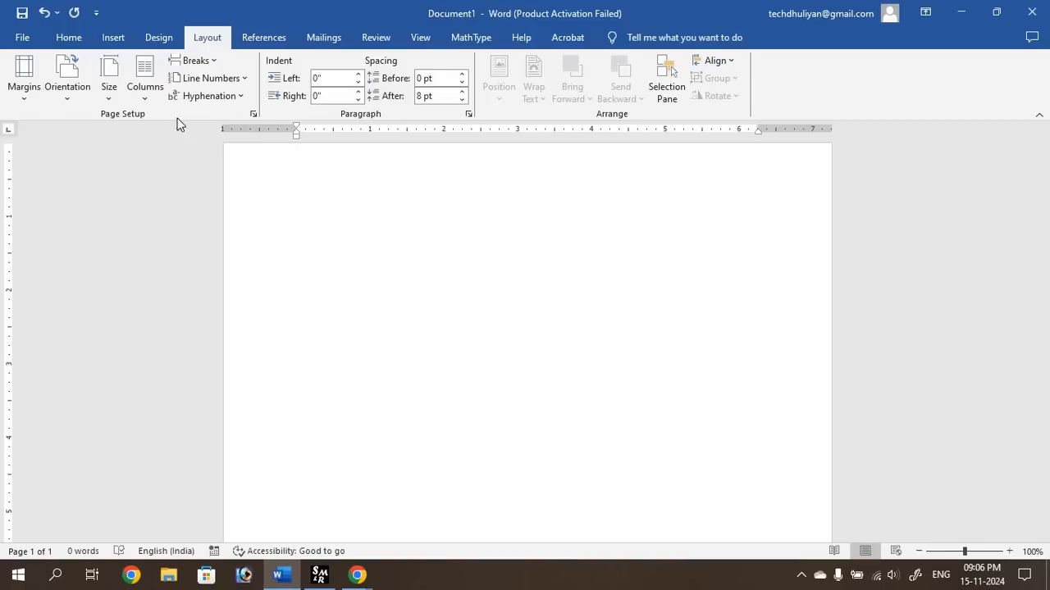
left_click(24, 97)
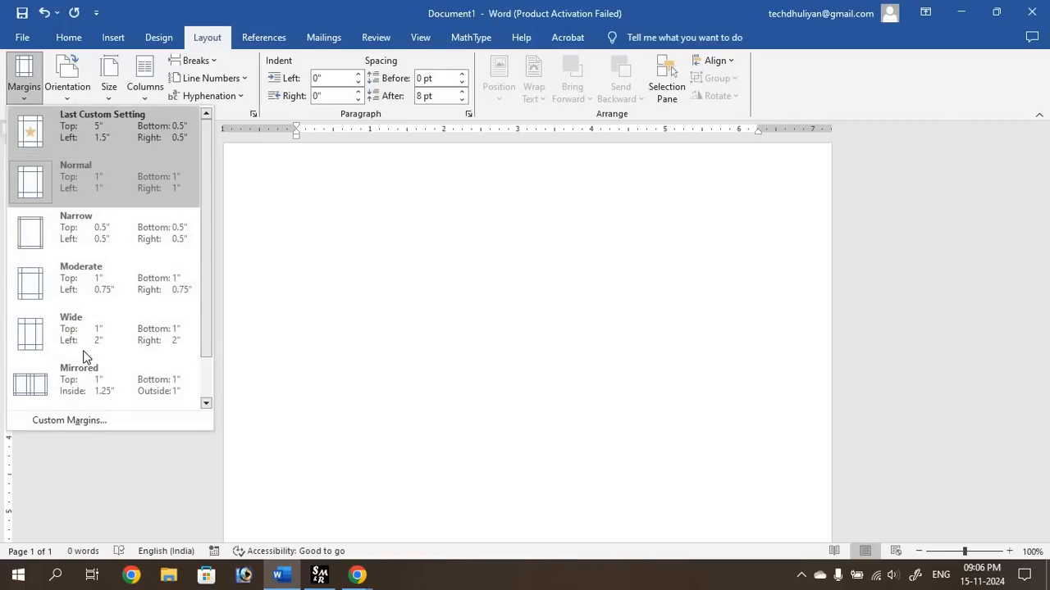
left_click(87, 422)
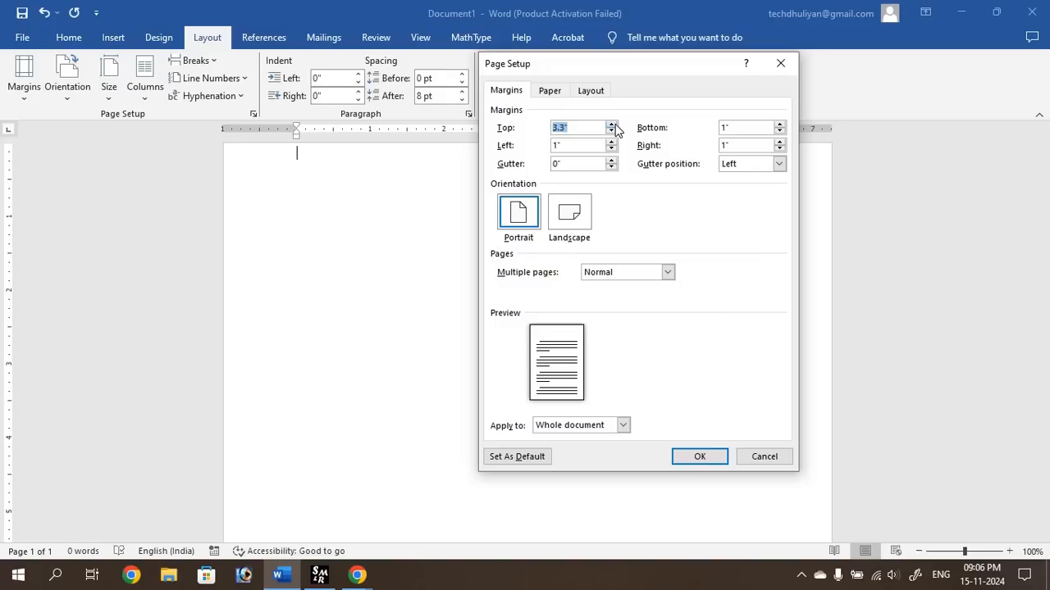
left_click(612, 125)
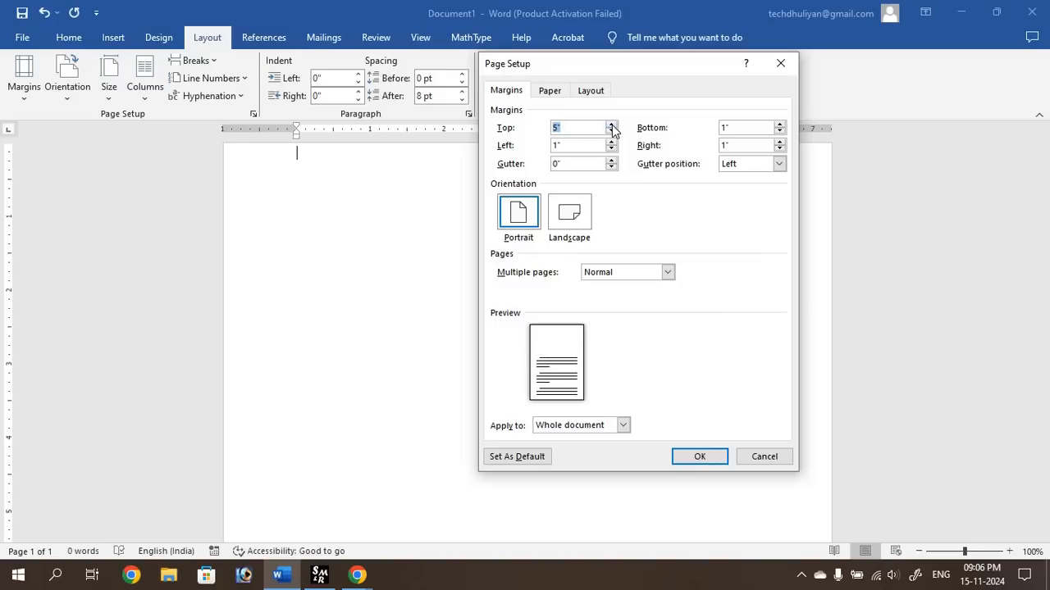
left_click(571, 128)
Set the left margin to 1.5" and the right margin to 0.5", reduce the bottom margin, and apply the page setup.
left_click(611, 142)
left_click(779, 132)
left_click(779, 132)
left_click(779, 132)
left_click(779, 133)
left_click(779, 150)
left_click(779, 150)
left_click(700, 458)
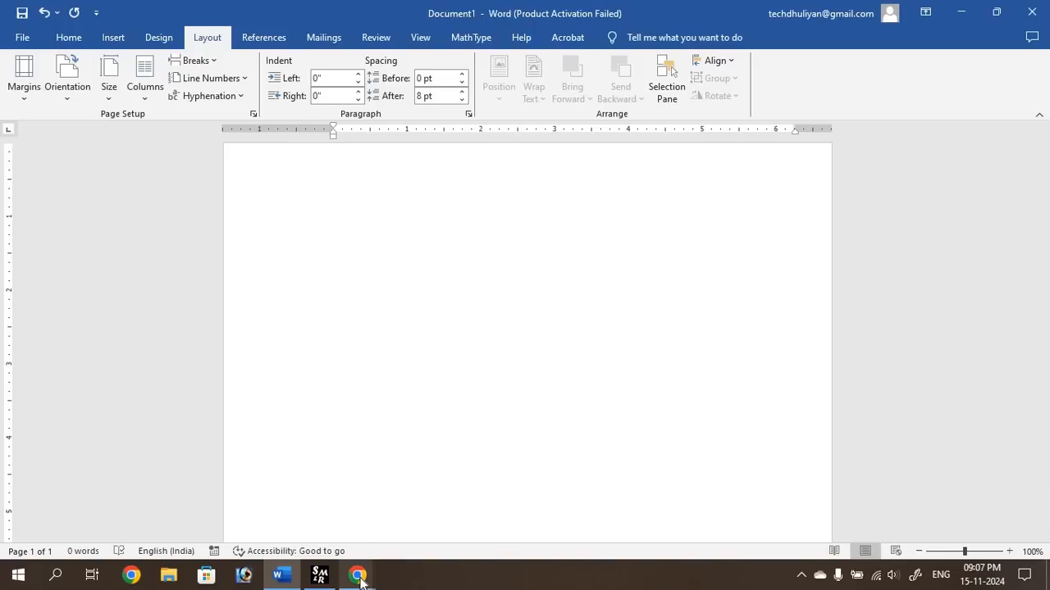
Check the participants in the Google Meet call and return to the Word document.
mouse_move(357, 574)
left_click(299, 471)
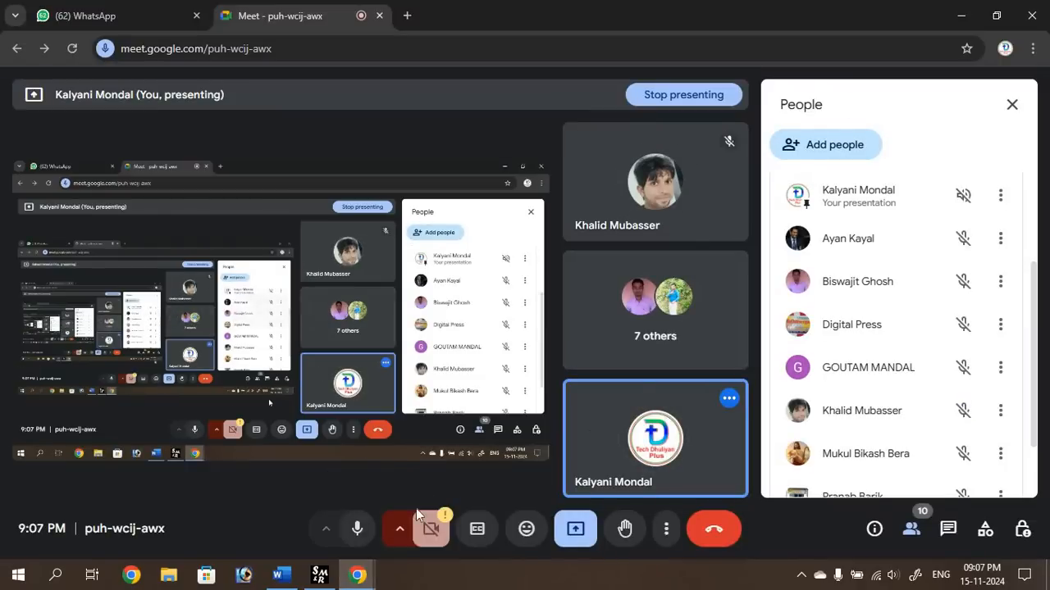
left_click(282, 575)
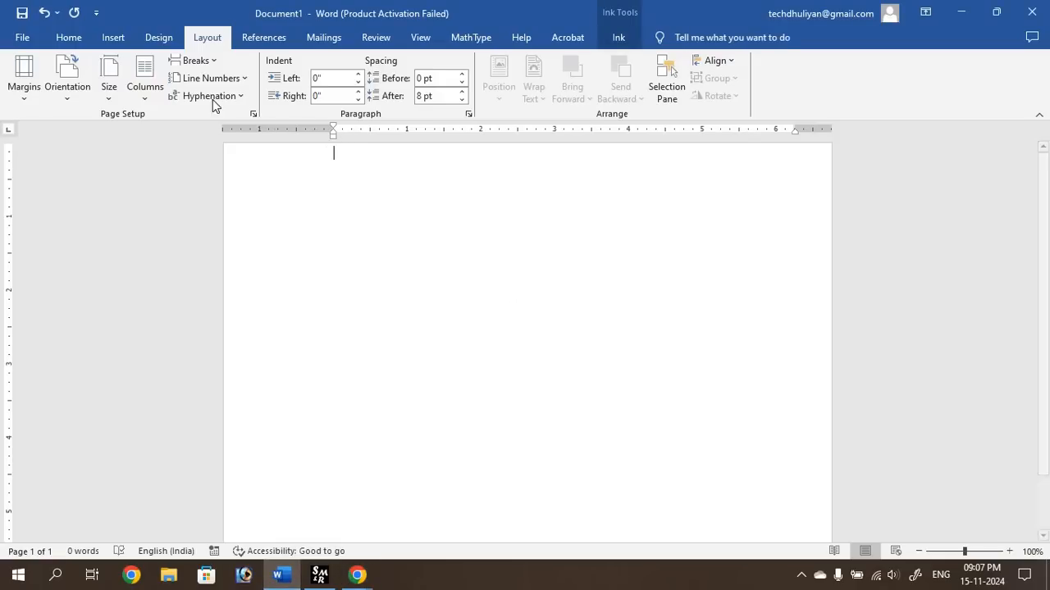
Show the page's hidden white space again and examine the top margin above the first line.
left_click(69, 39)
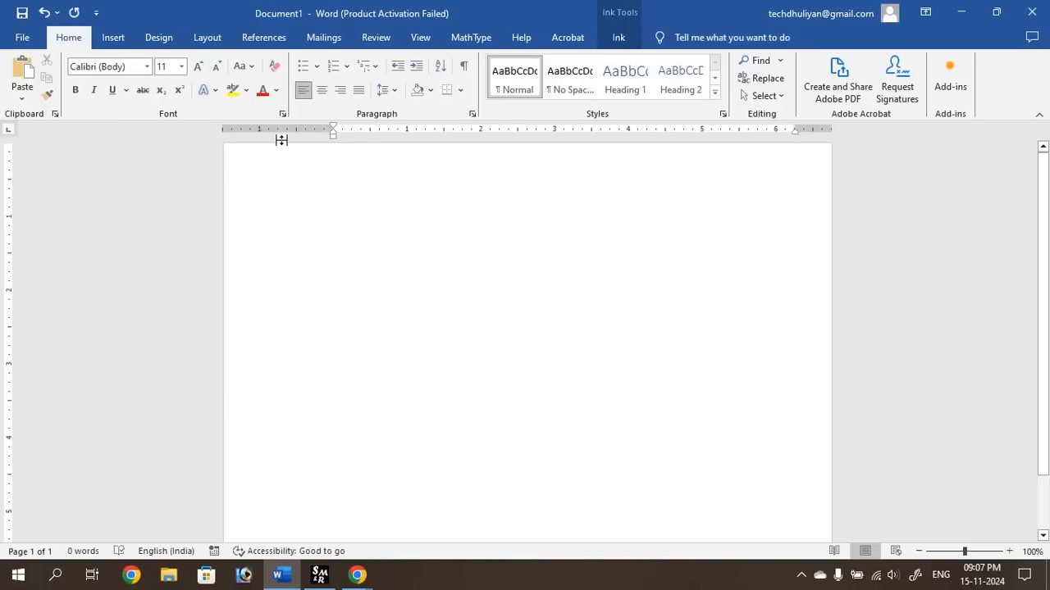
left_click(366, 222)
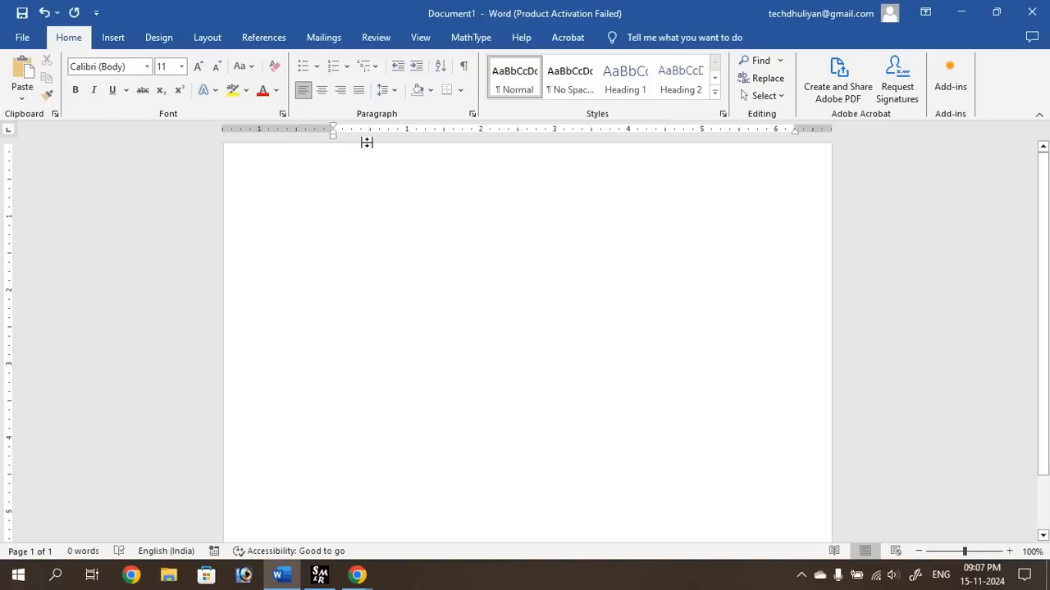
double_click(367, 143)
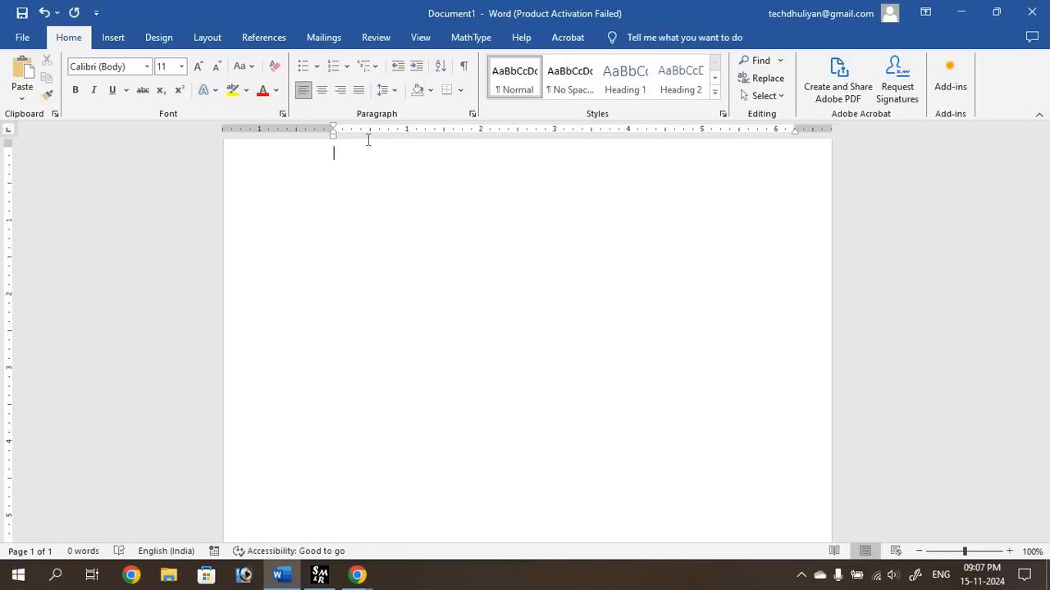
scroll(357, 217, "up", 3)
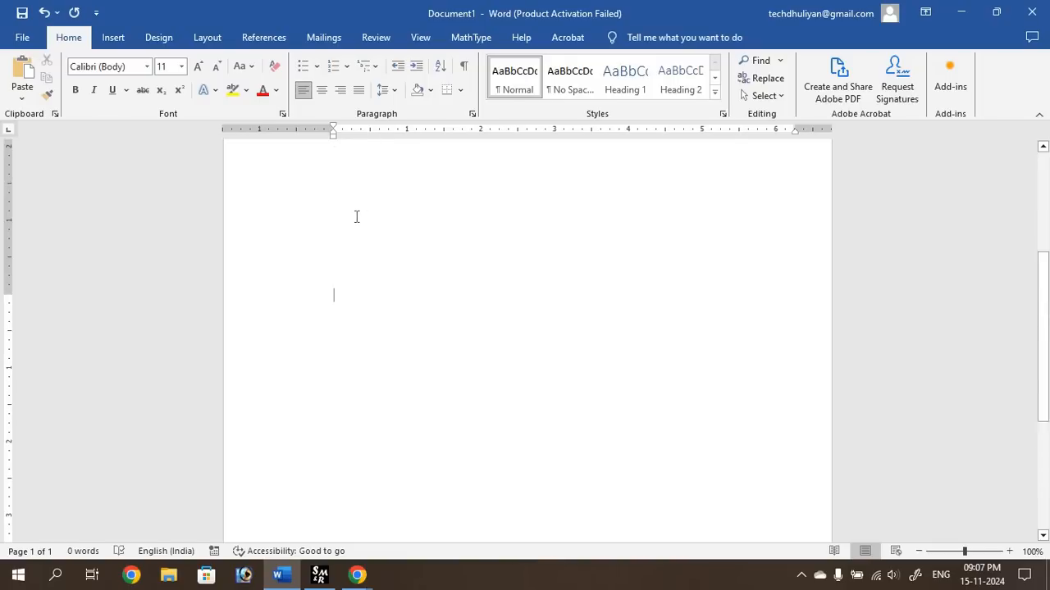
scroll(357, 217, "up", 4)
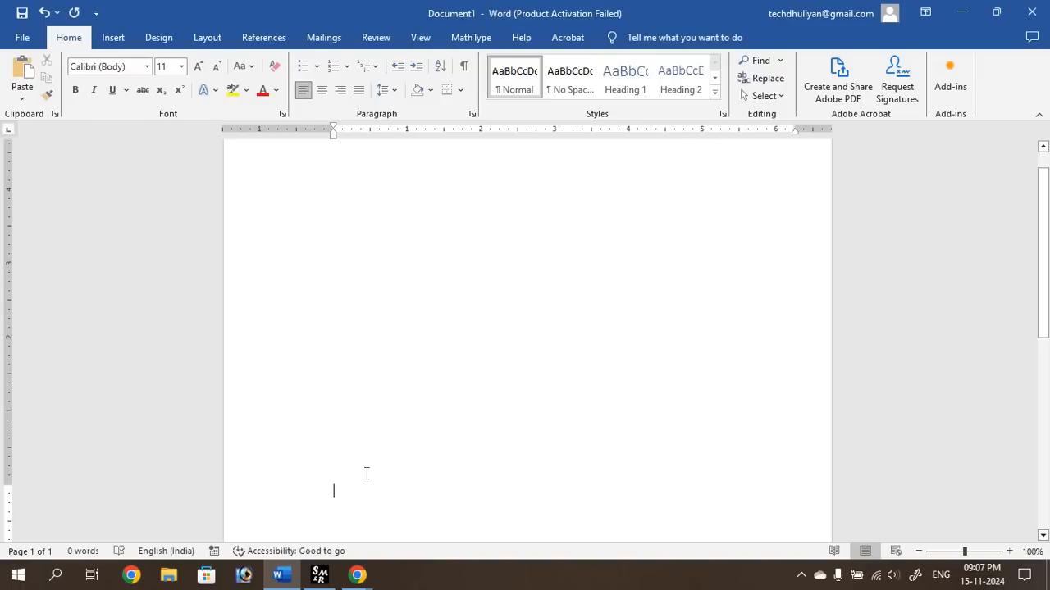
scroll(365, 209, "up", 1)
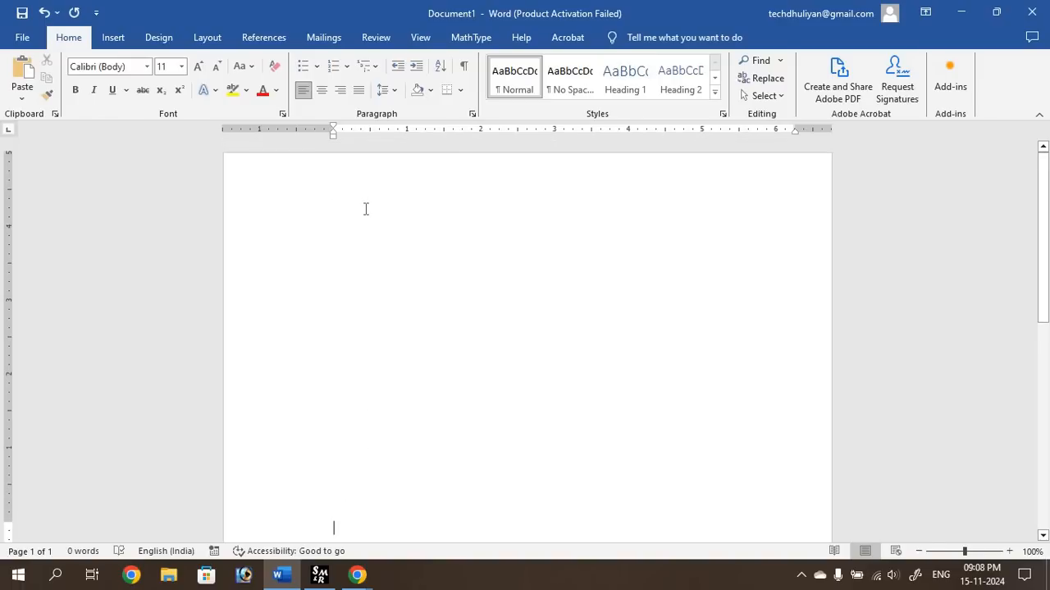
scroll(365, 209, "down", 1)
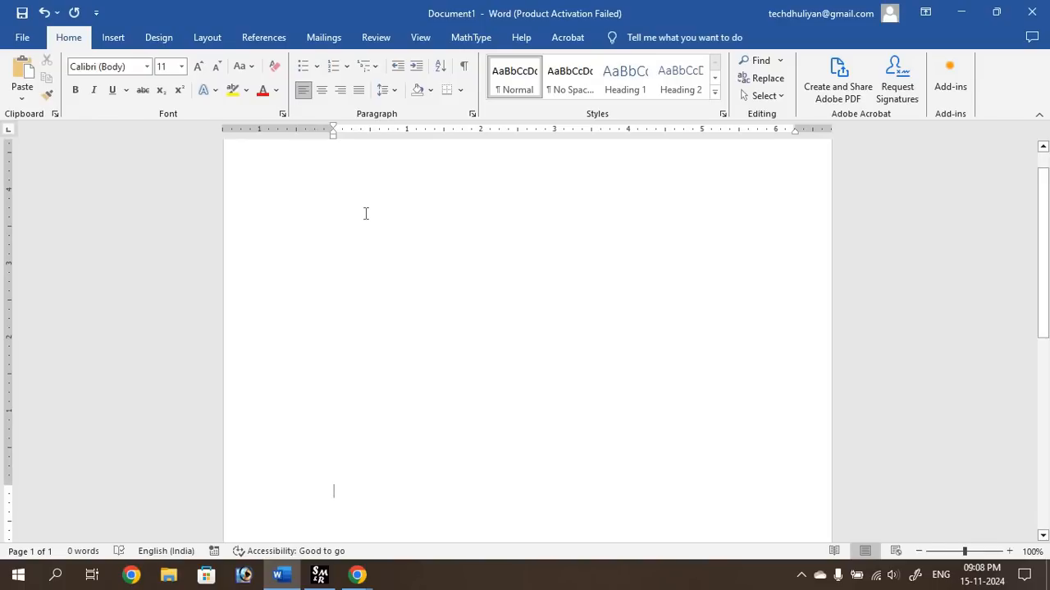
scroll(365, 213, "down", 4)
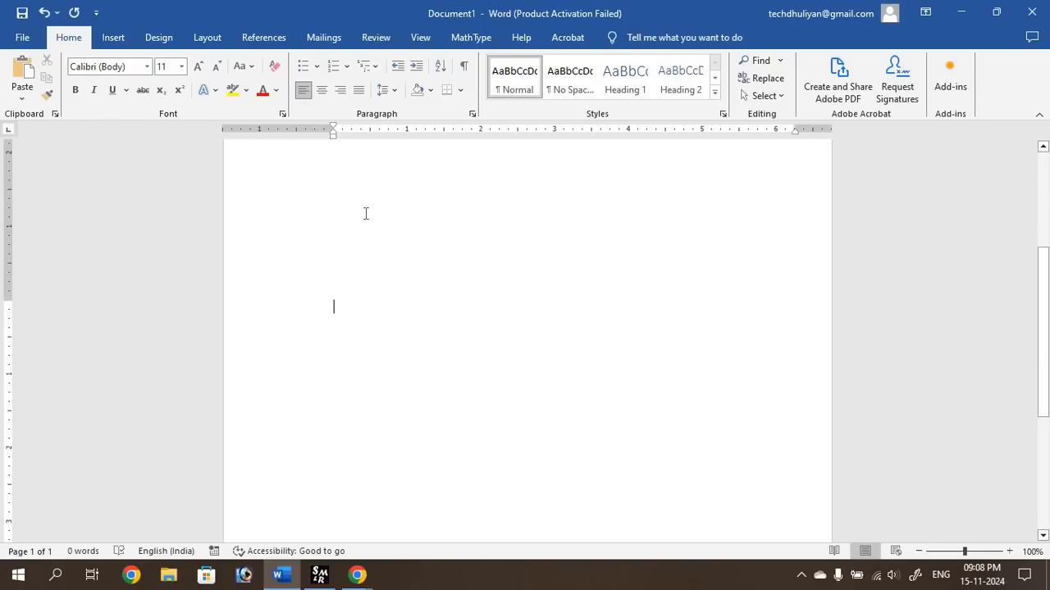
scroll(366, 213, "down", 2)
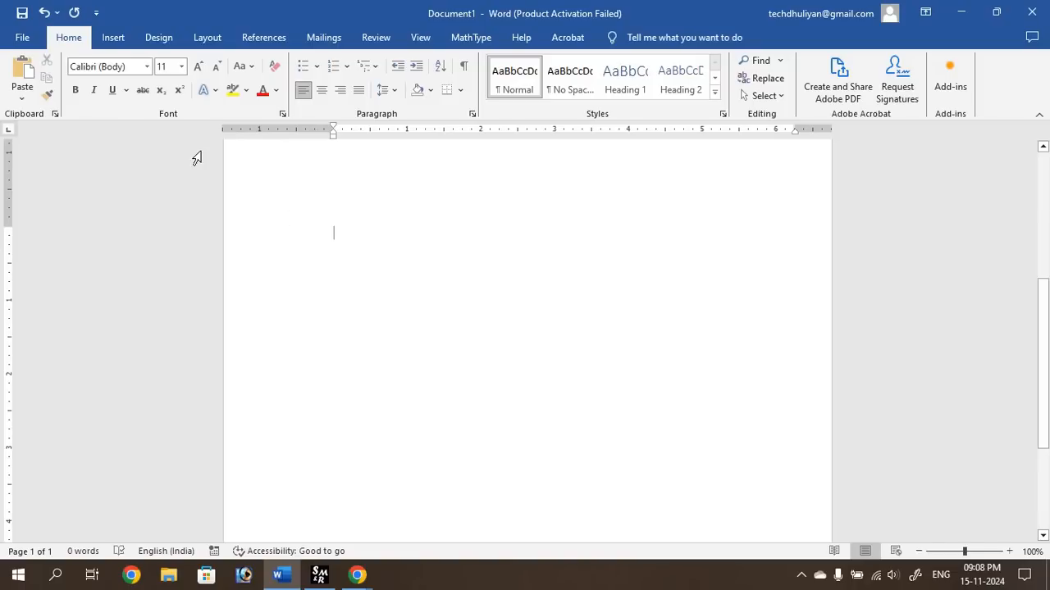
Increase the font size to 16 and enter the word Geography on the first line.
left_click(198, 66)
left_click(197, 66)
left_click(198, 69)
type("Geor")
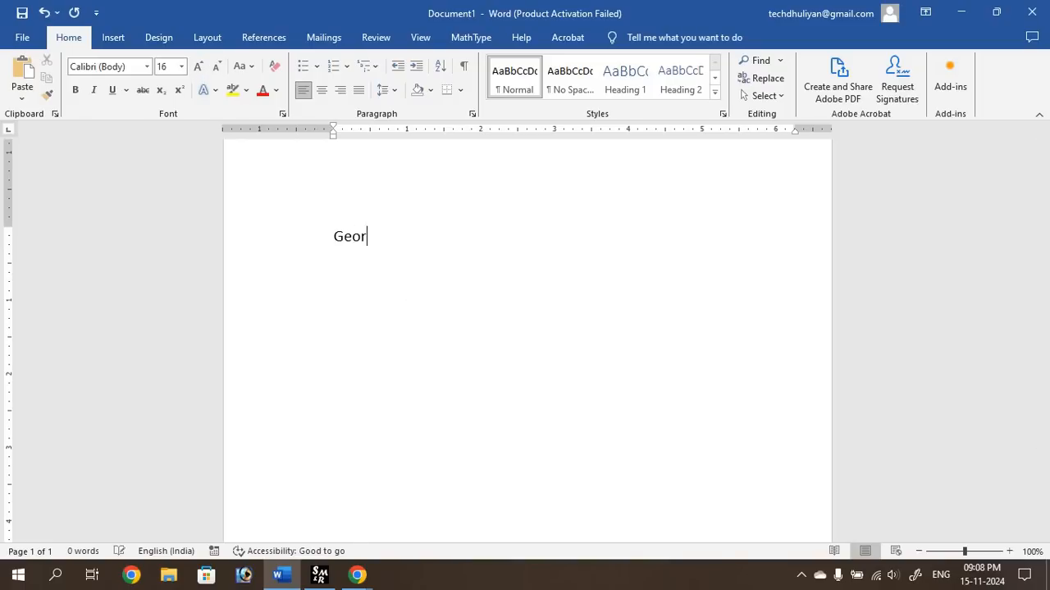
type("aph")
key("BackSpace")
key("BackSpace")
key("BackSpace")
type("g")
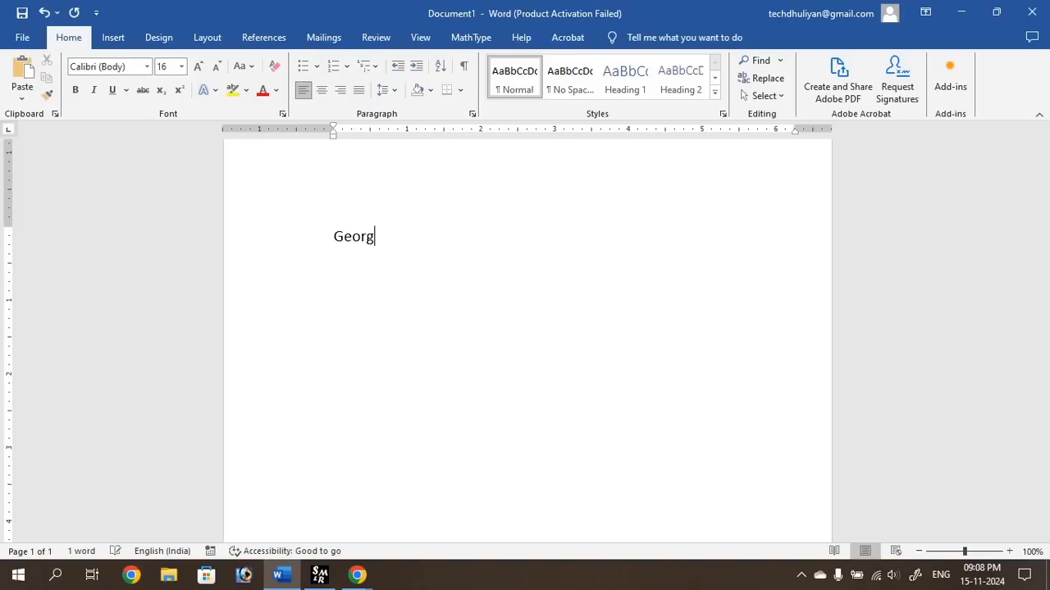
key("BackSpace")
key("BackSpace")
type("graphy")
Add the sentence "This is my favourite subject" on a new line below Geography.
type("This ")
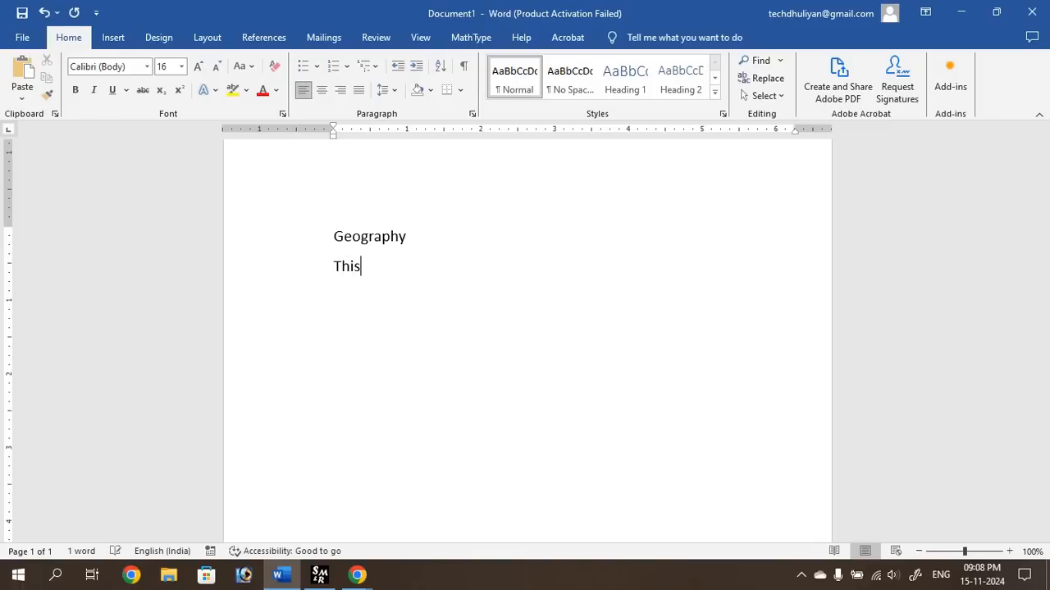
type("is my")
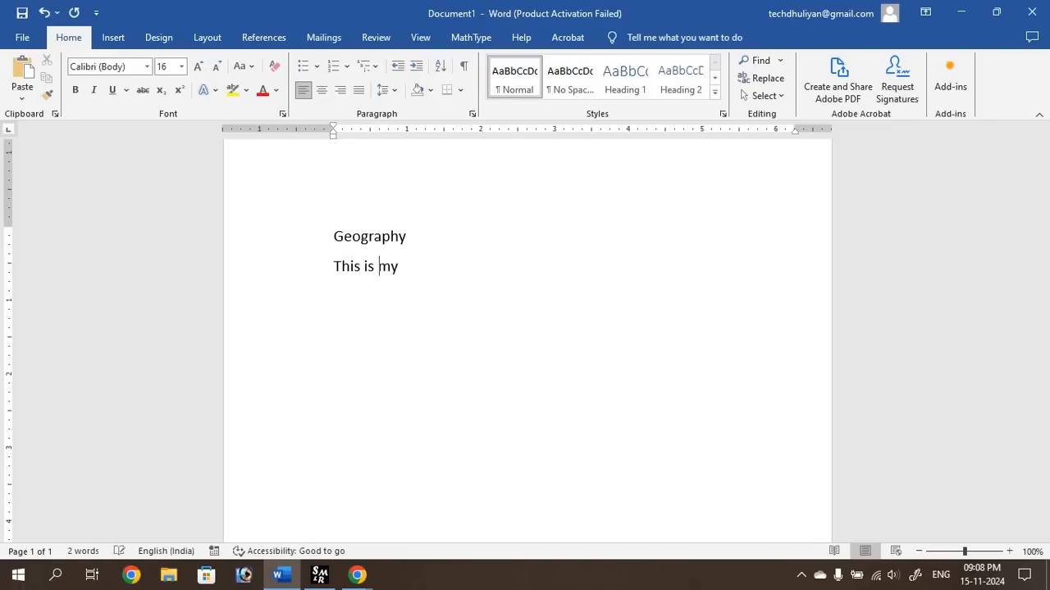
type(" favourite Su")
key("BackSpace")
key("BackSpace")
type("su")
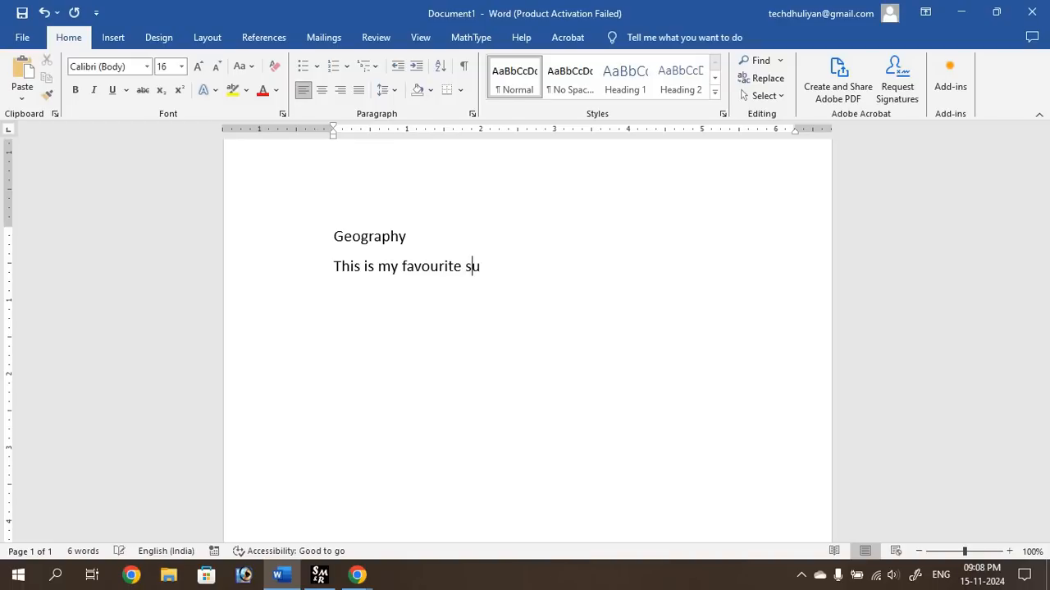
type("bject")
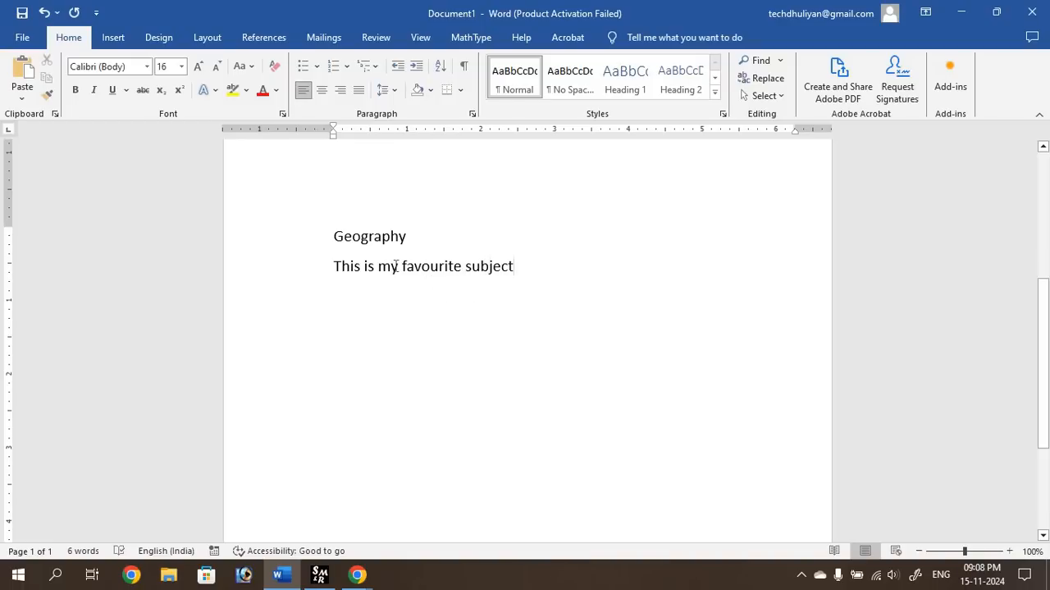
left_click_drag(334, 236, 417, 233)
triple_click(510, 265)
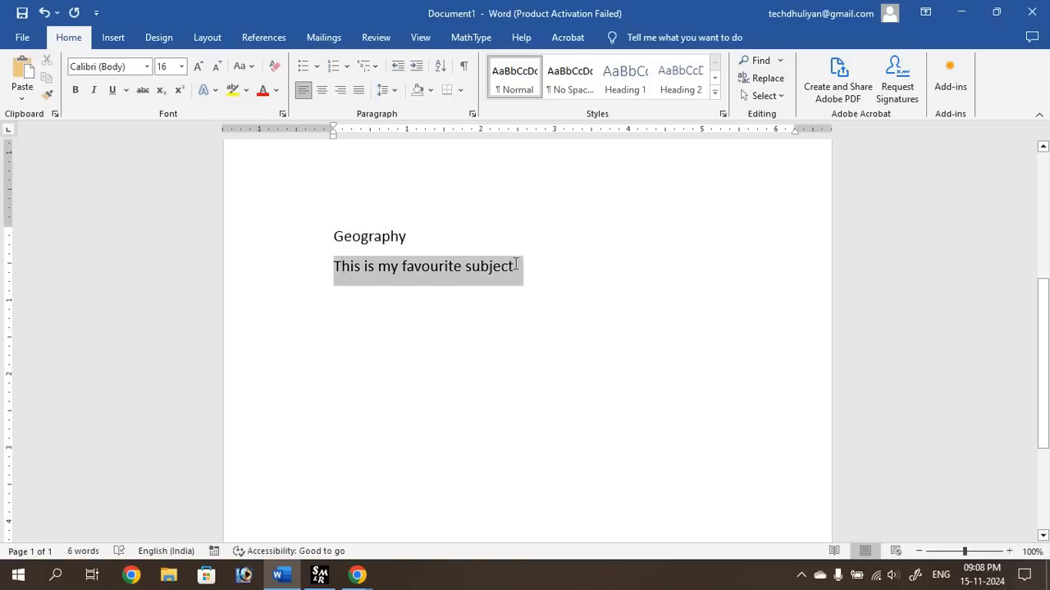
left_click(389, 266)
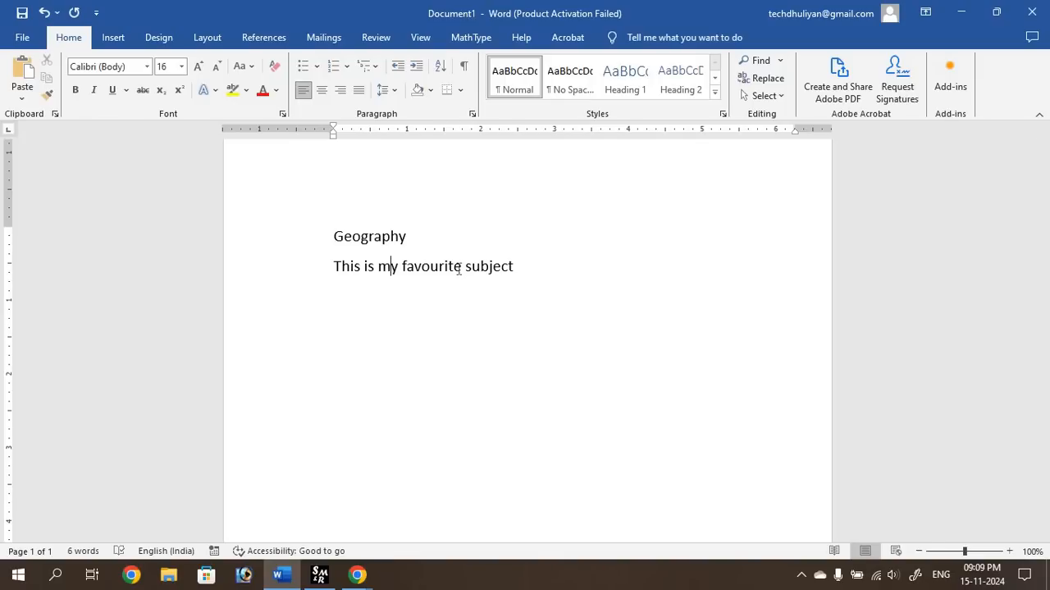
Mark the gap between the two lines with a red handwritten note reading "Line Spacing" and clear the note again.
key("F2")
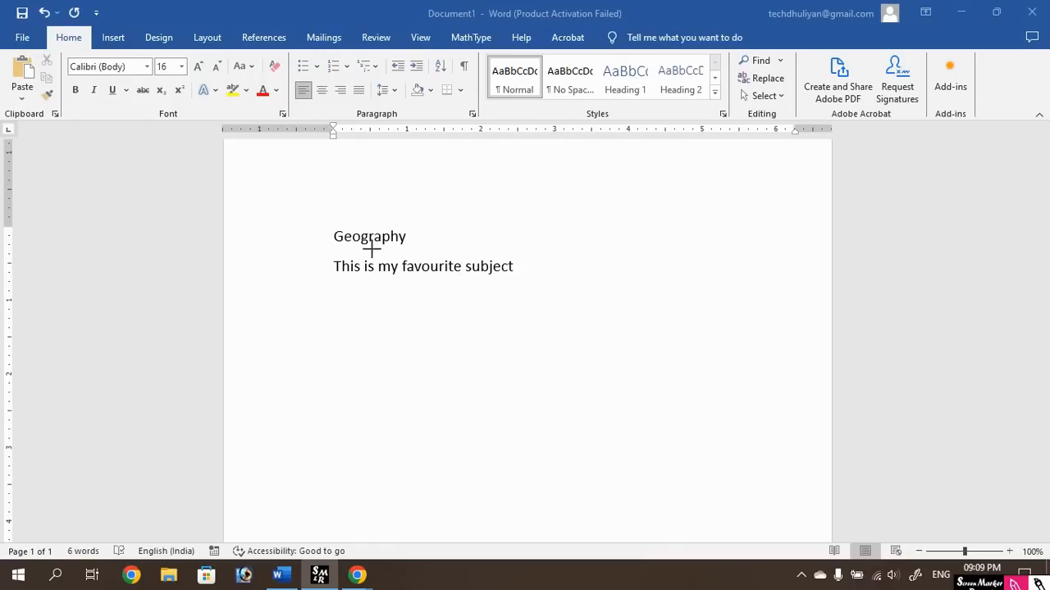
mouse_move(371, 244)
left_mouse_down()
mouse_move(370, 255)
mouse_move(632, 211)
mouse_move(675, 216)
mouse_move(680, 229)
mouse_move(697, 199)
left_mouse_up()
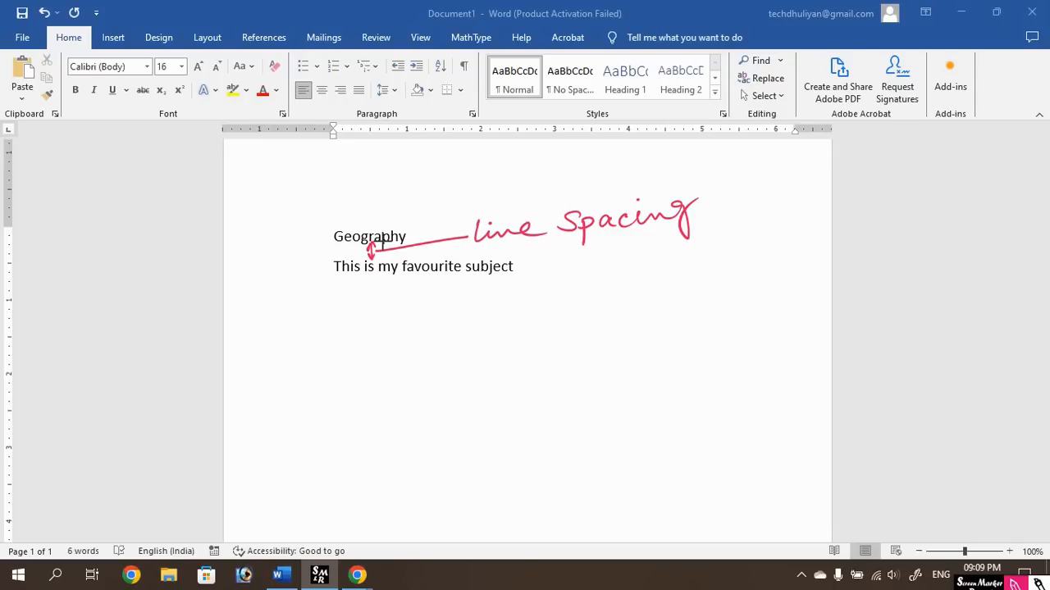
key("Escape")
key("Escape")
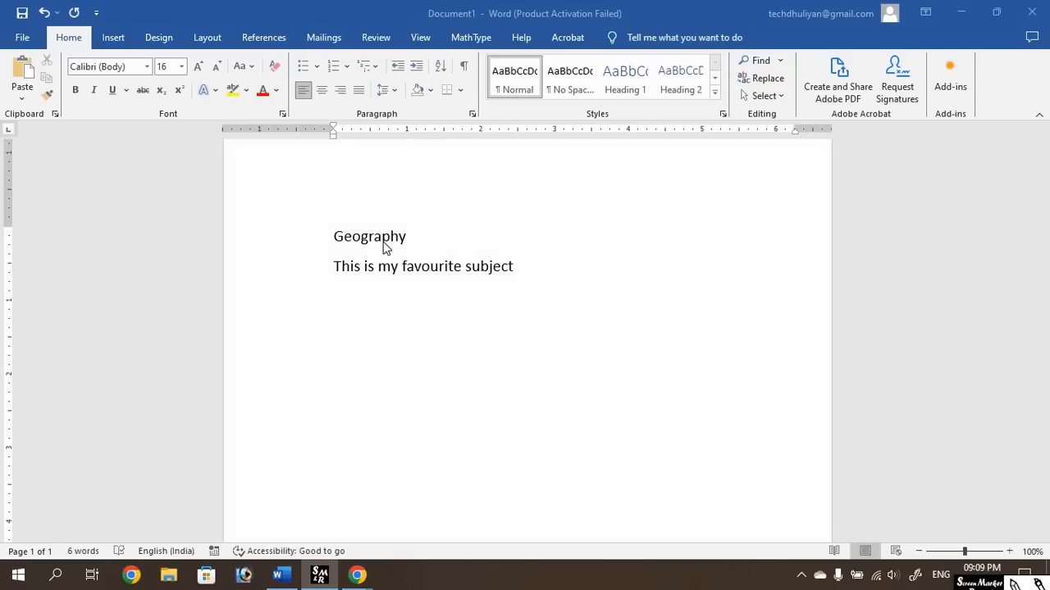
left_click(391, 266)
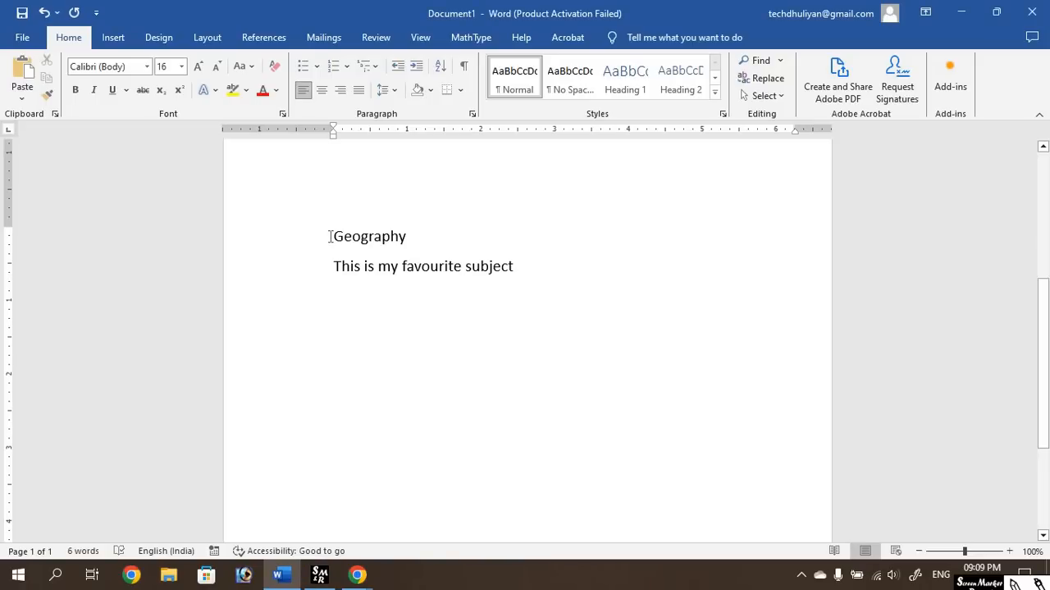
Select the word Geography and handwrite the underlined red note "Ctrl+D = Font" above it on the screen.
left_click_drag(333, 237, 407, 237)
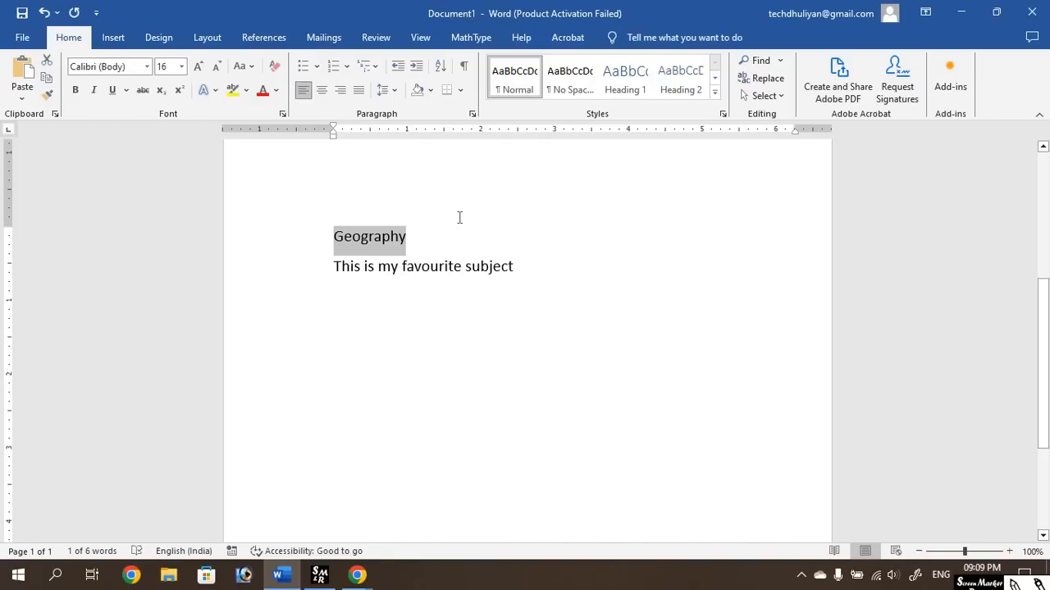
key("ctrl+1")
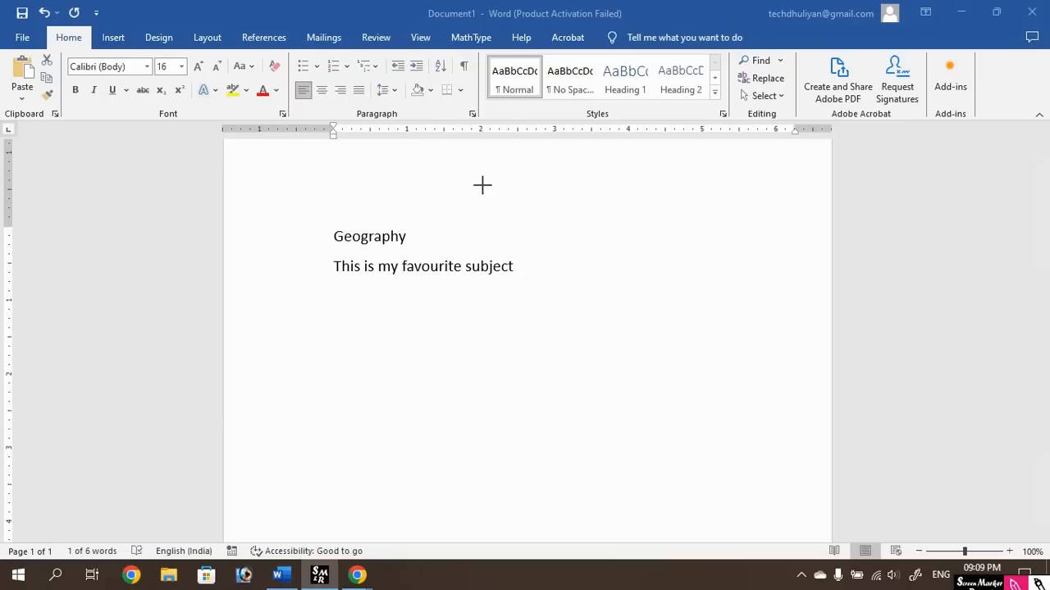
mouse_move(483, 186)
left_mouse_down()
mouse_move(511, 202)
mouse_move(538, 175)
mouse_move(576, 190)
mouse_move(568, 203)
mouse_move(595, 197)
mouse_move(607, 174)
mouse_move(661, 184)
left_mouse_up()
mouse_move(734, 187)
left_mouse_down()
mouse_move(691, 172)
mouse_move(715, 187)
mouse_move(786, 173)
left_mouse_up()
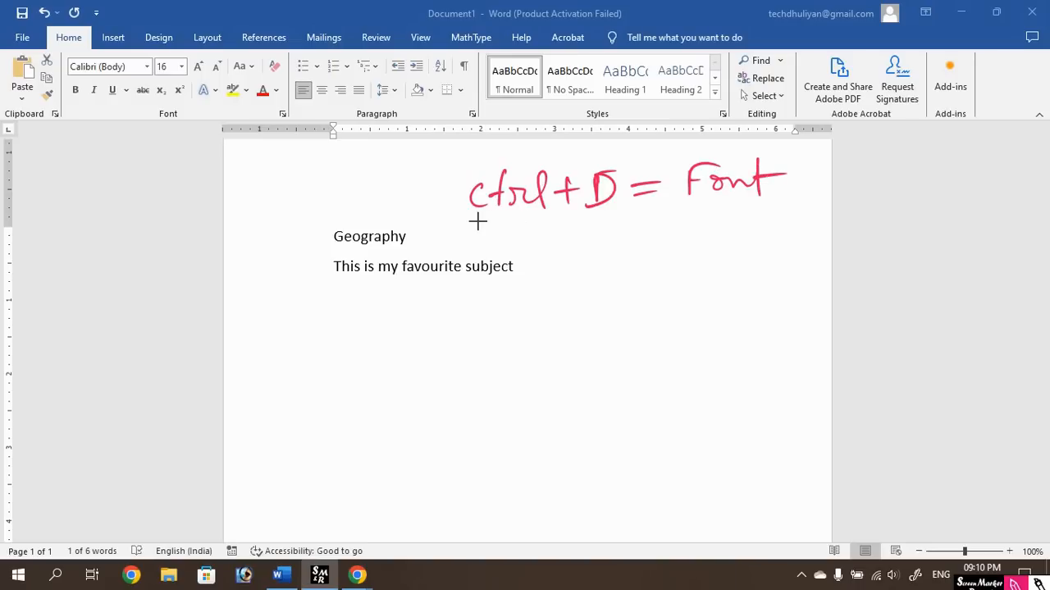
left_click_drag(472, 220, 727, 203)
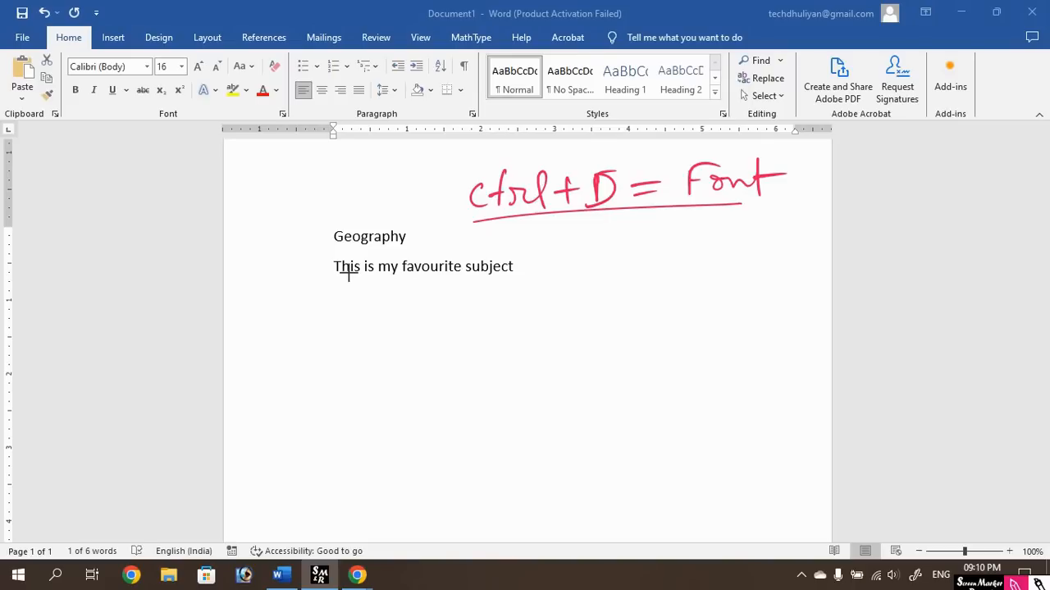
key("Escape")
Expand the character spacing of the selected word Geography by 8.6 pt in the advanced font settings.
left_click(165, 120)
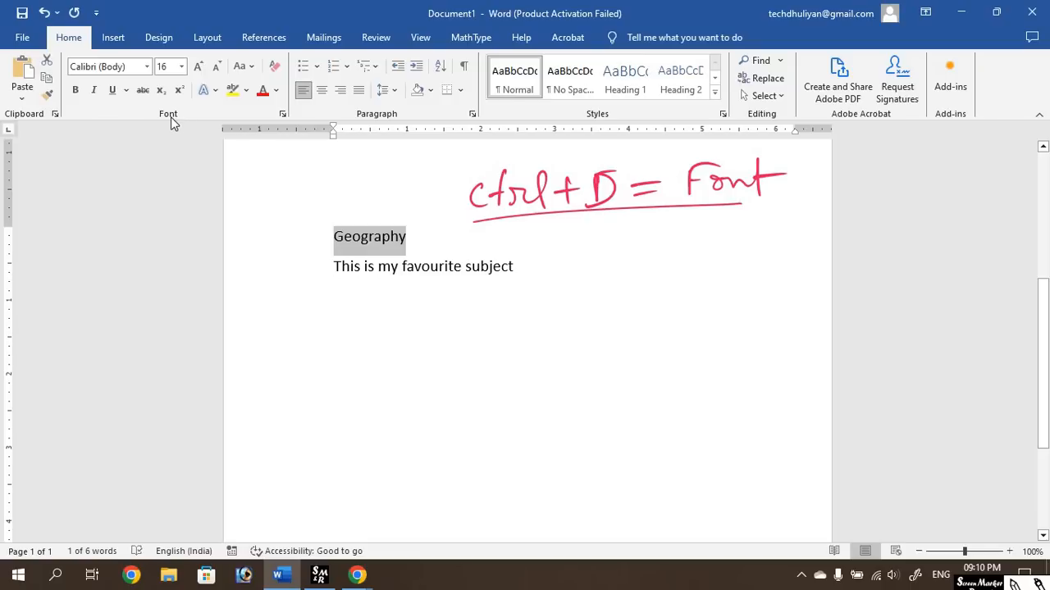
left_click(283, 115)
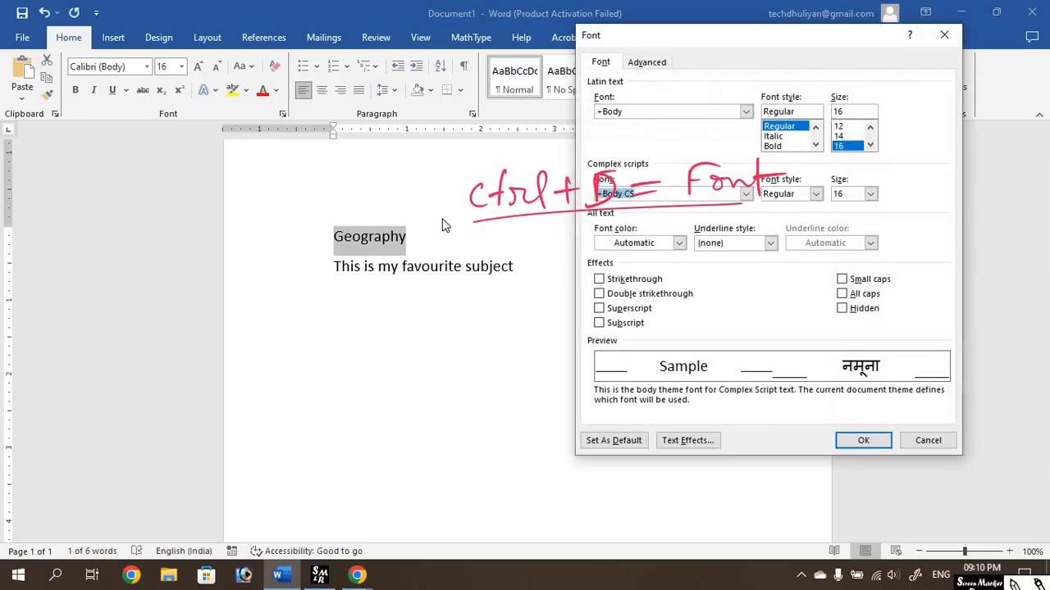
left_click_drag(709, 34, 184, 62)
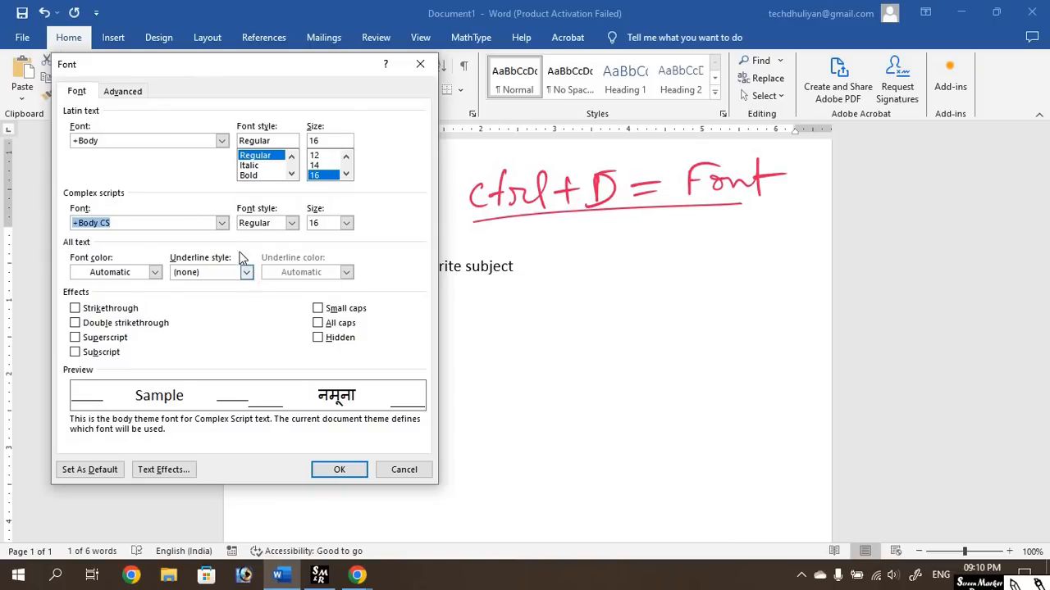
left_click(126, 95)
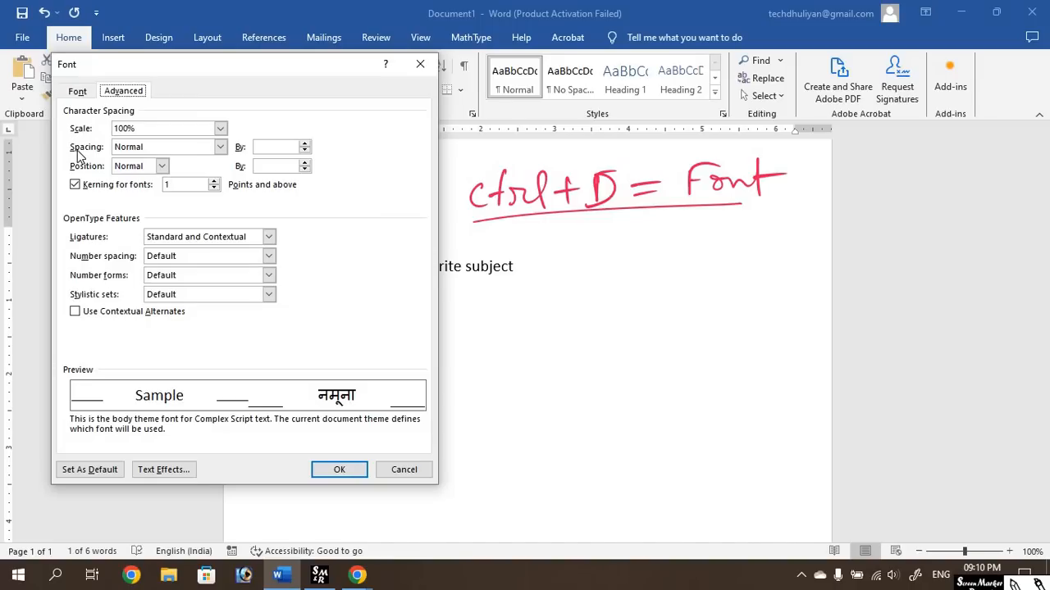
left_click(305, 144)
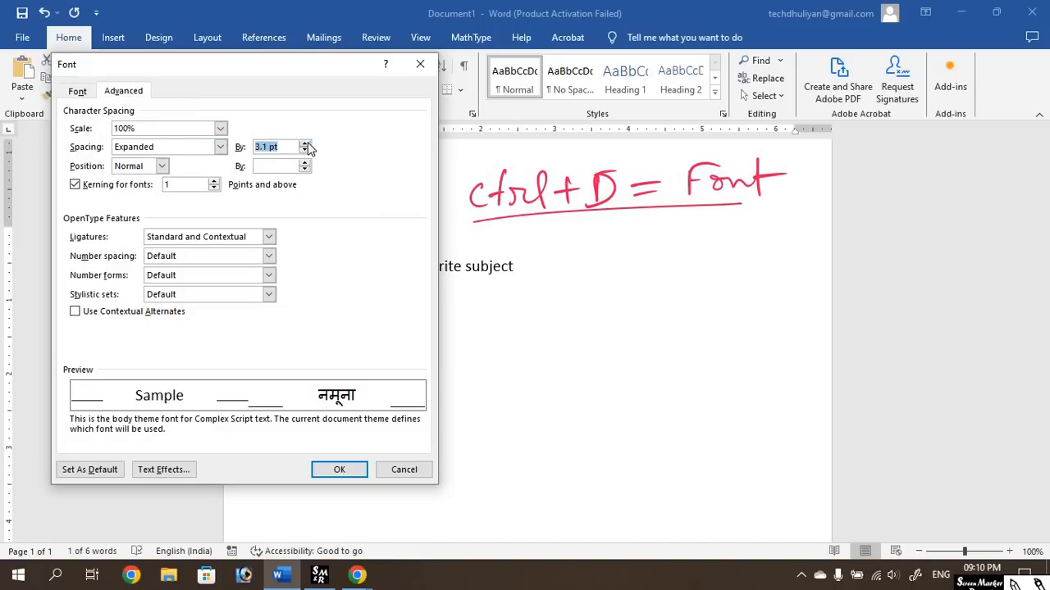
left_click_drag(305, 145, 305, 145)
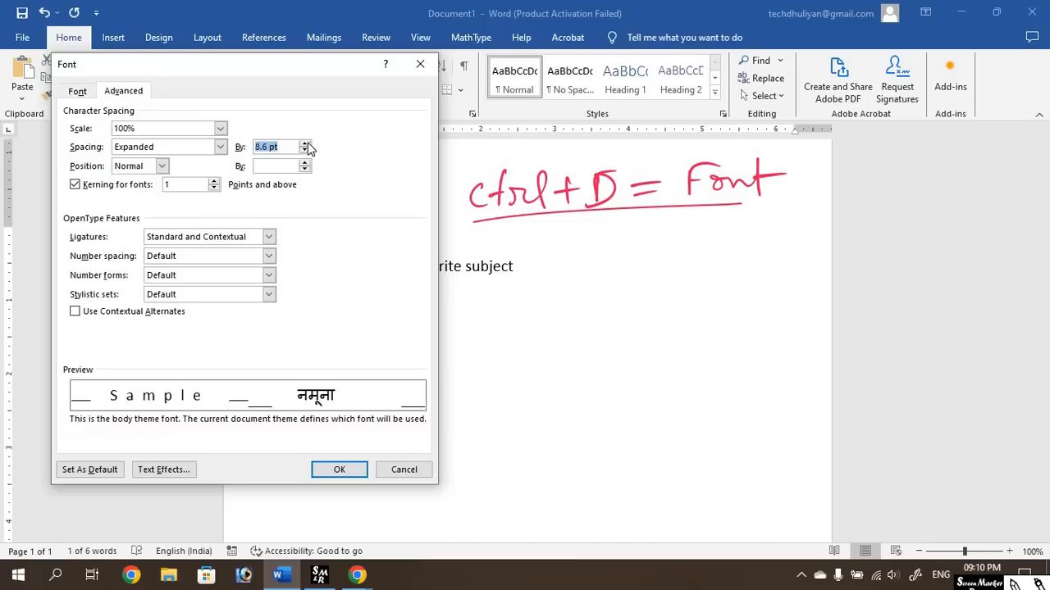
left_click(337, 472)
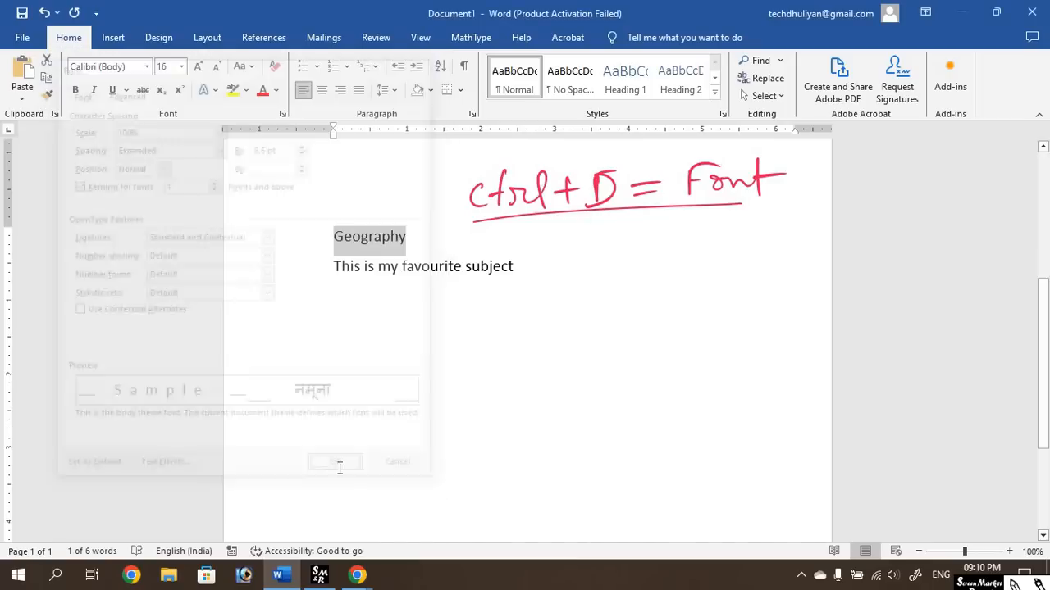
Examine the gaps between the letters of Geography and clear the red handwritten note from the screen.
left_click(352, 247)
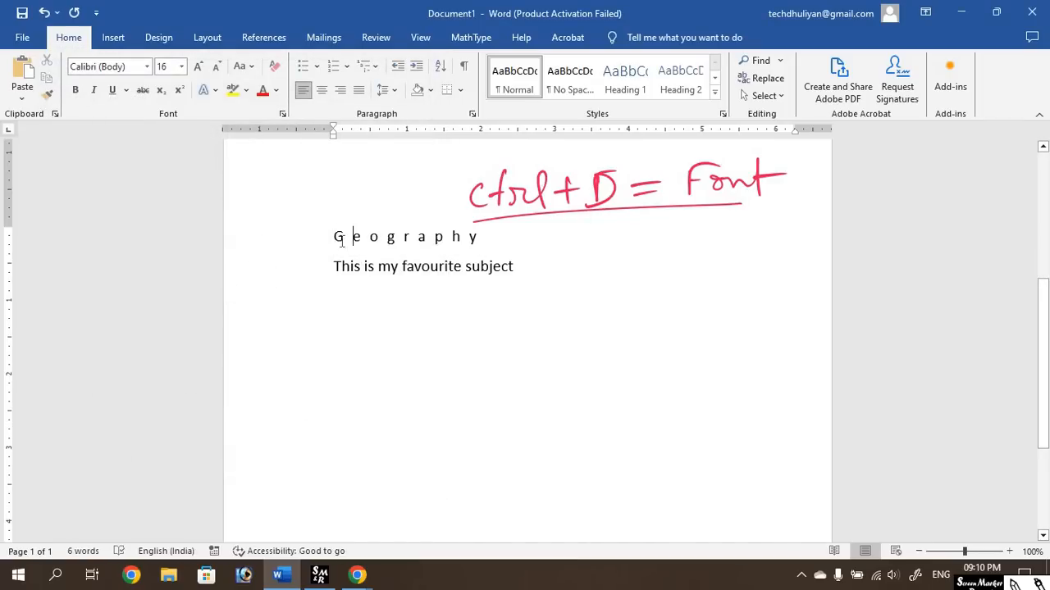
left_click(336, 237)
left_click(346, 237)
left_click(553, 322)
key("alt+Tab")
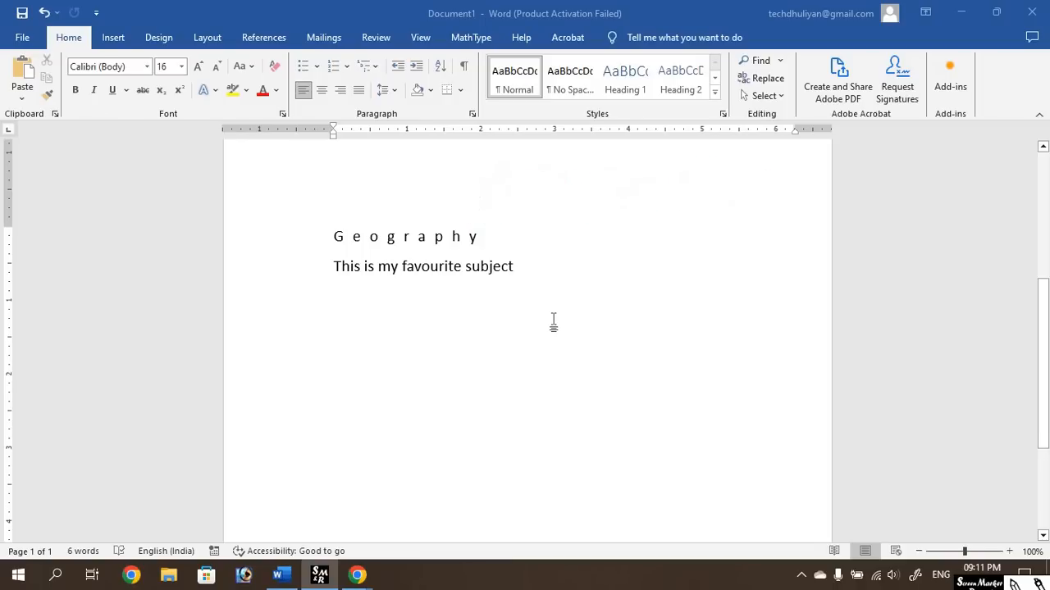
key("F2")
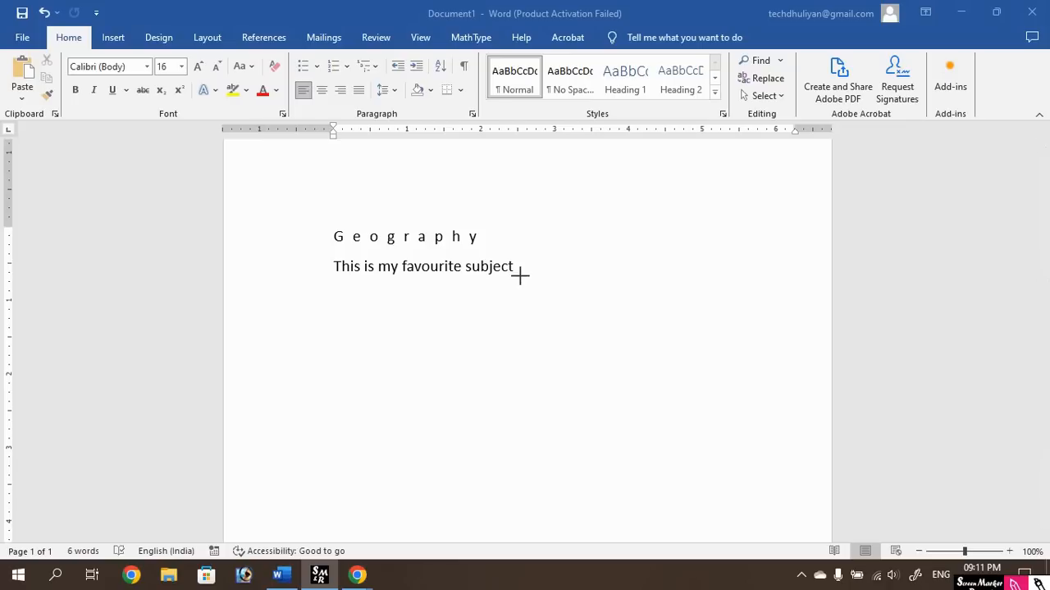
key("F2")
Generate sample paragraphs with =rand() on a new line below "This is my favourite subject" and go back to their beginning.
left_click(513, 299)
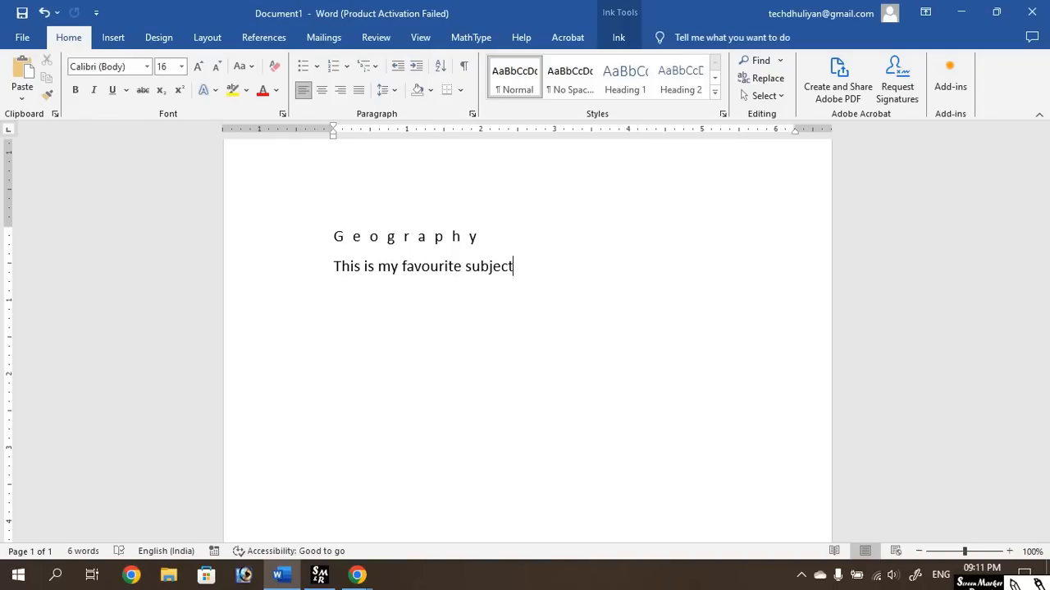
key("Return")
type("=ramdo")
key("BackSpace")
key("BackSpace")
key("BackSpace")
type("nd()")
key("Return")
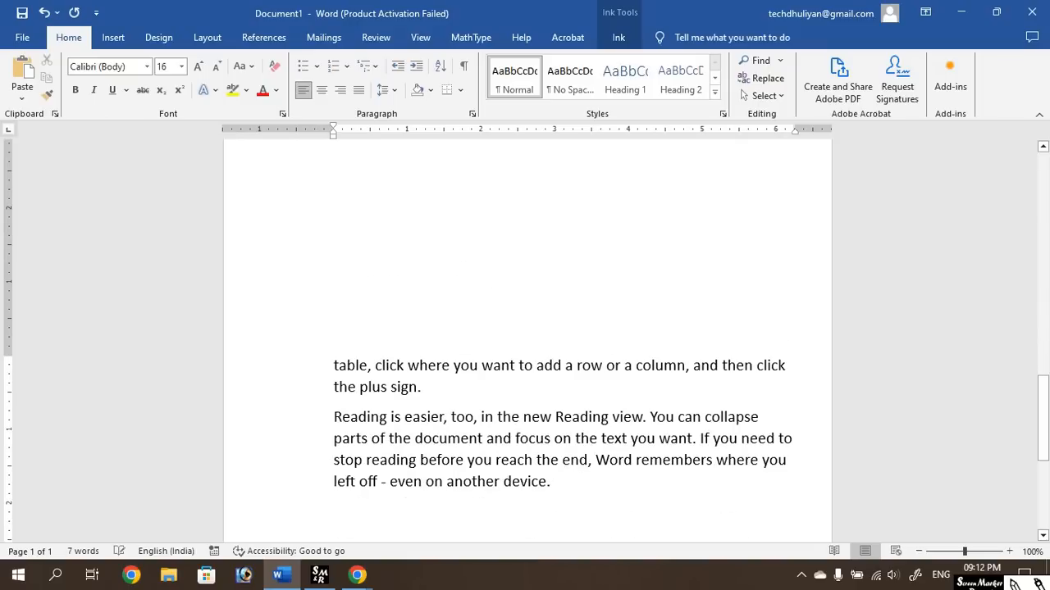
scroll(452, 277, "up", 8)
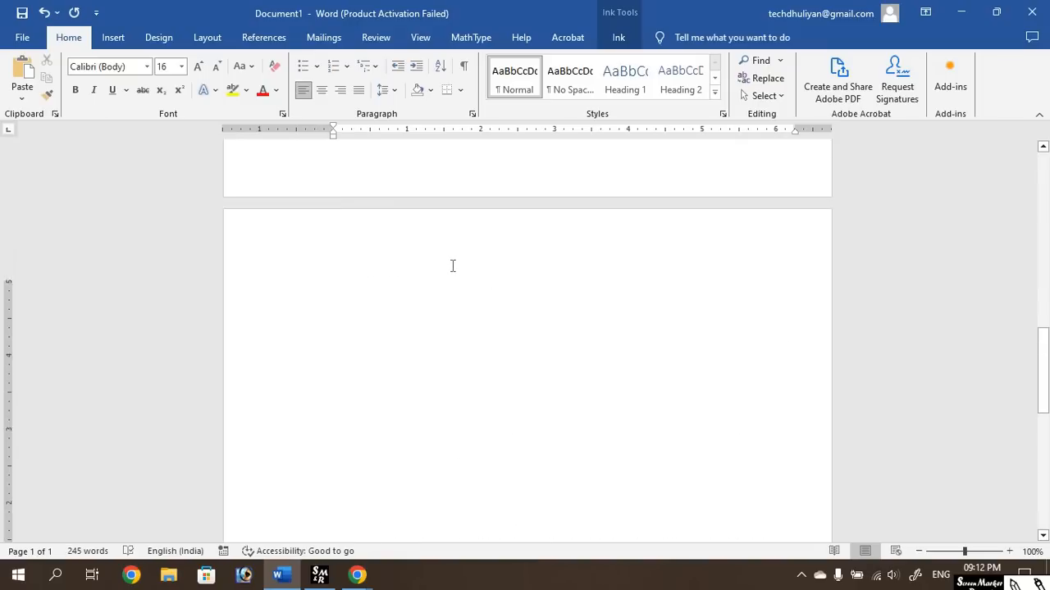
left_click(450, 264)
scroll(450, 263, "up", 1)
Merge the generated sample paragraphs by replacing every ^p in them with nothing, also searching the rest of the document.
left_click_drag(332, 255, 523, 437)
left_click_drag(721, 515, 697, 425)
scroll(706, 392, "up", 10)
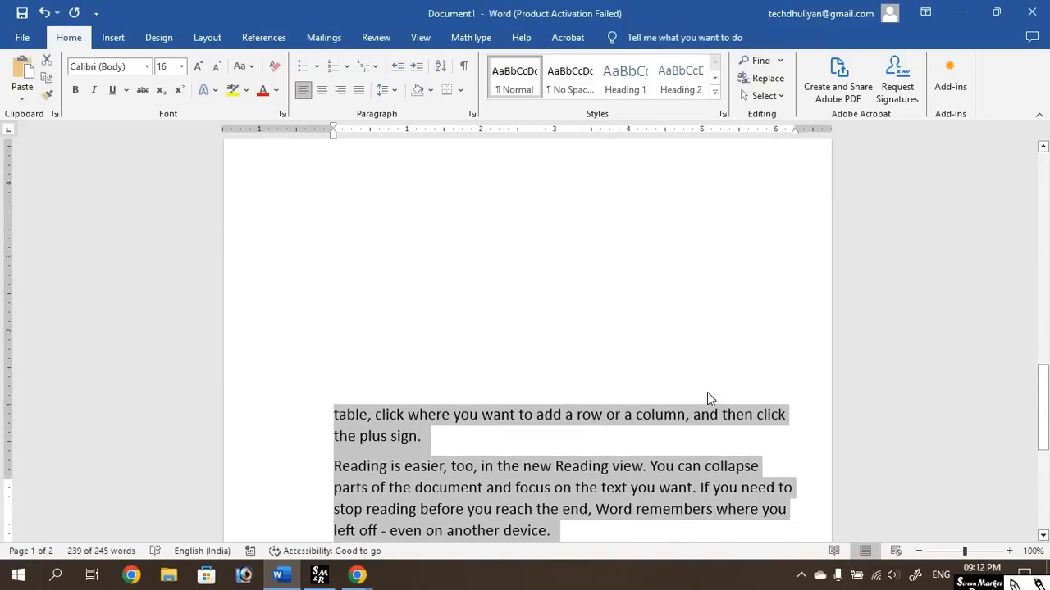
scroll(707, 392, "up", 3)
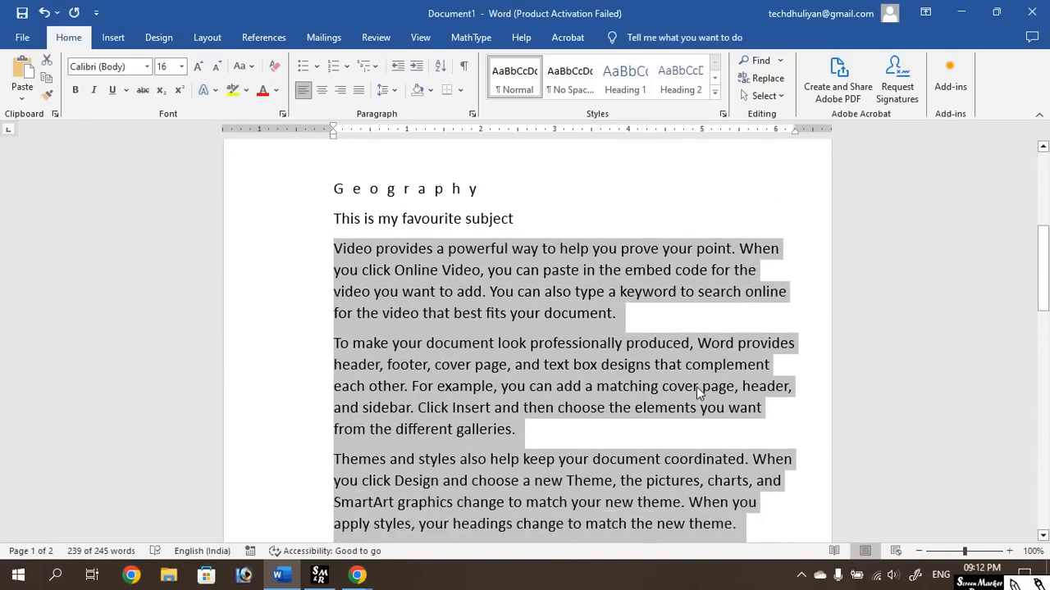
scroll(696, 387, "down", 3)
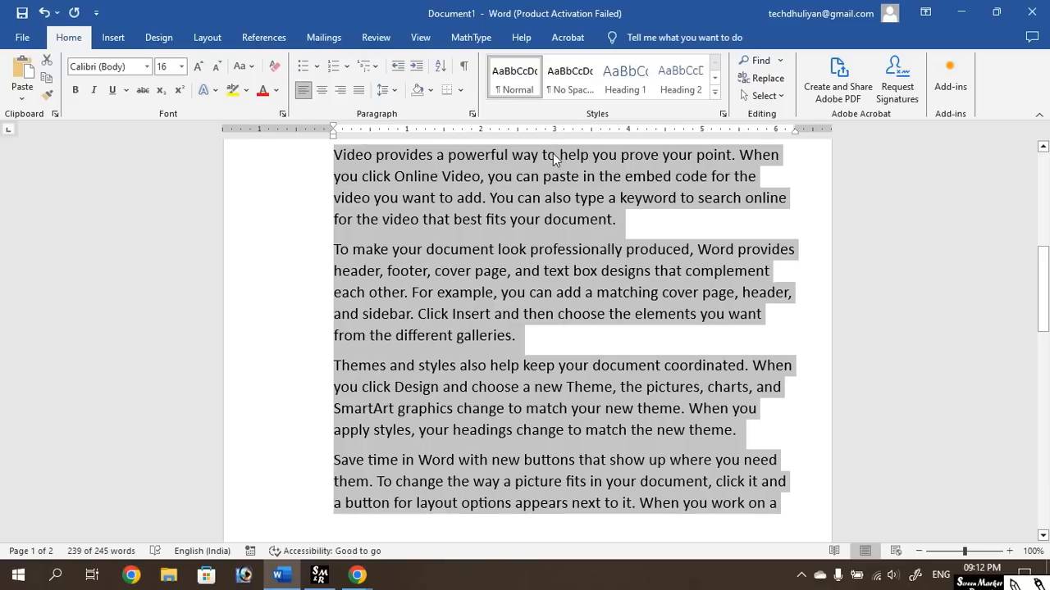
left_click(767, 78)
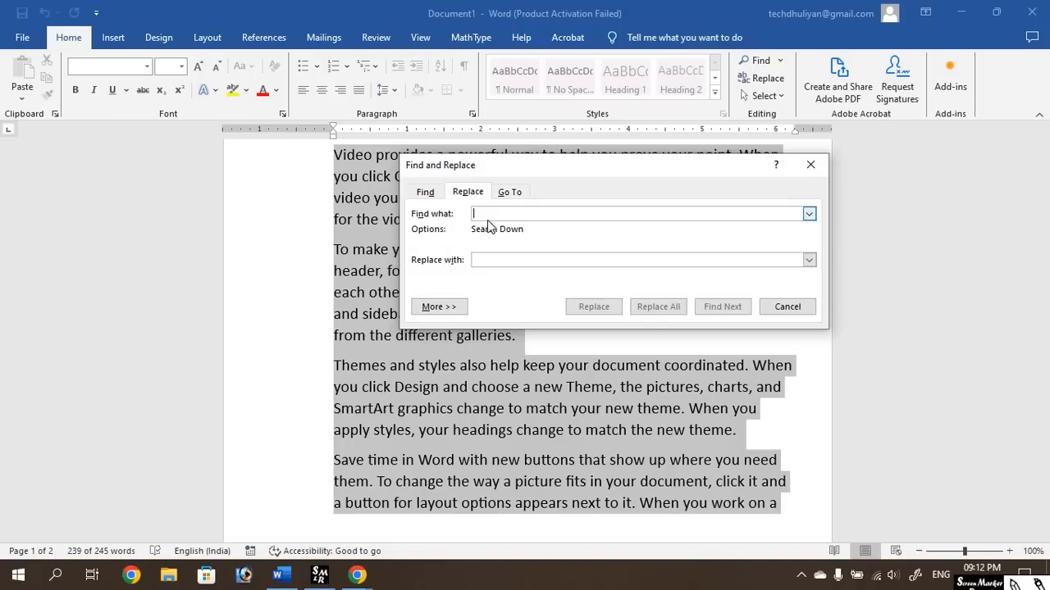
type("^")
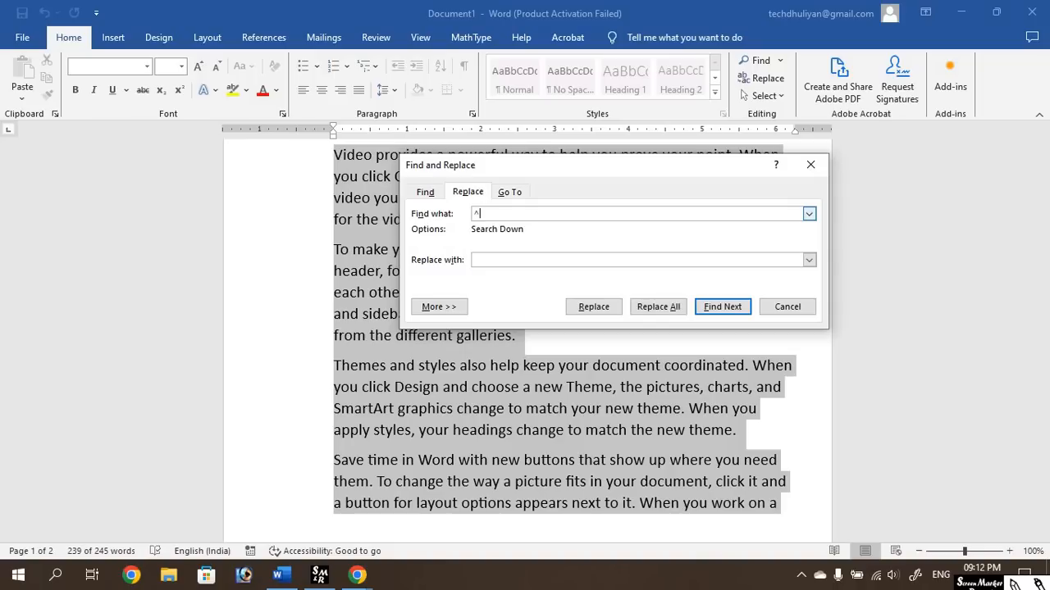
type("p")
left_click(489, 259)
left_click(659, 307)
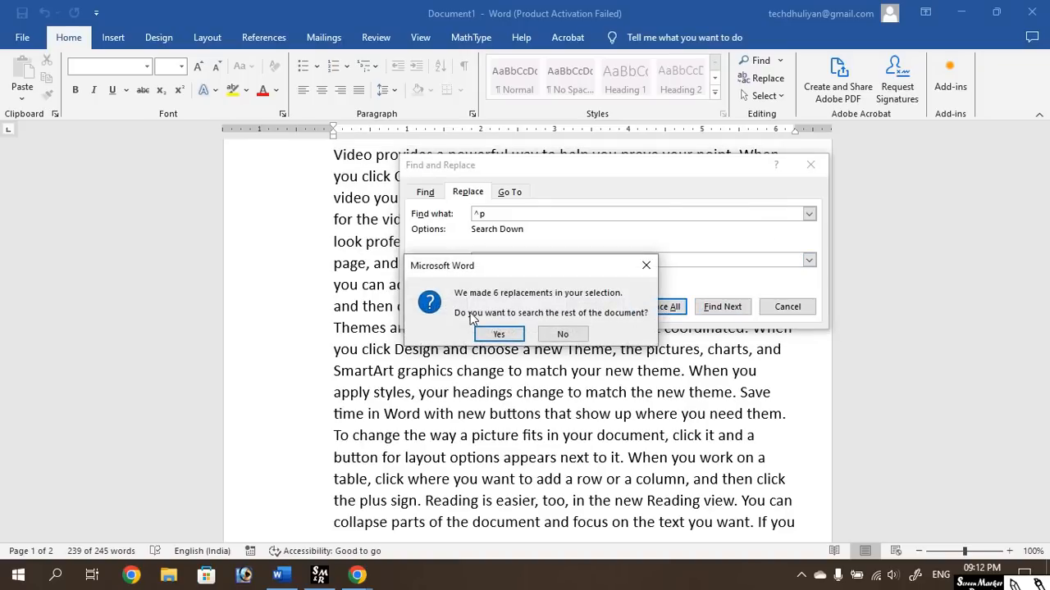
left_click(498, 332)
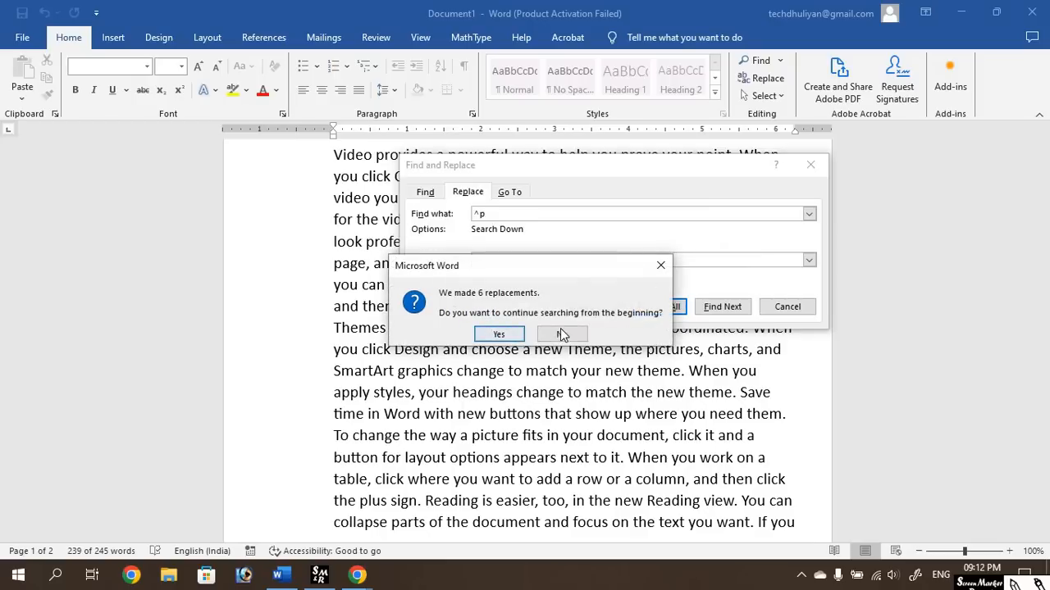
left_click(561, 334)
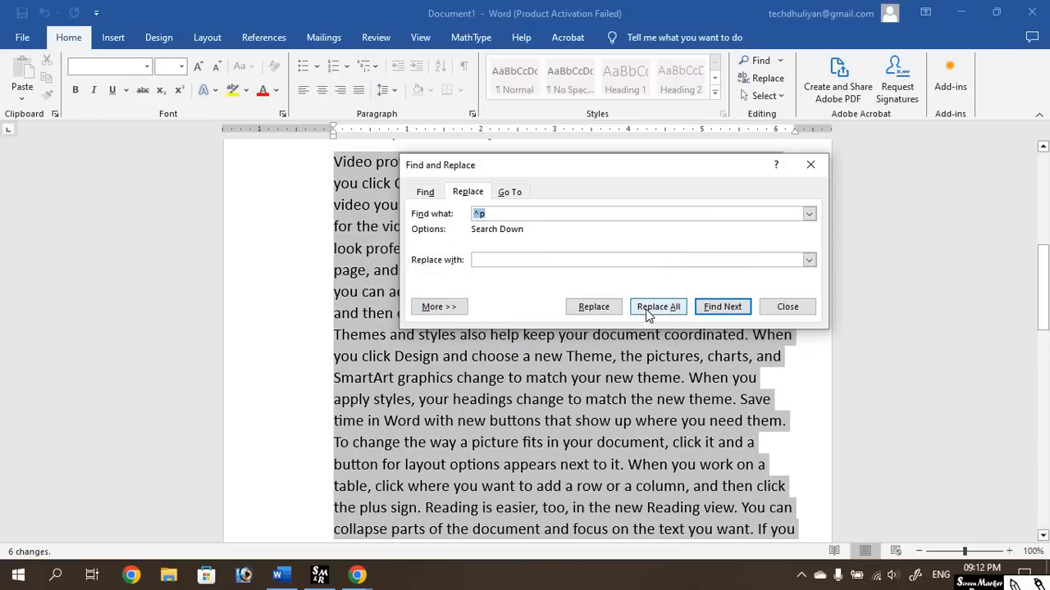
left_click(787, 307)
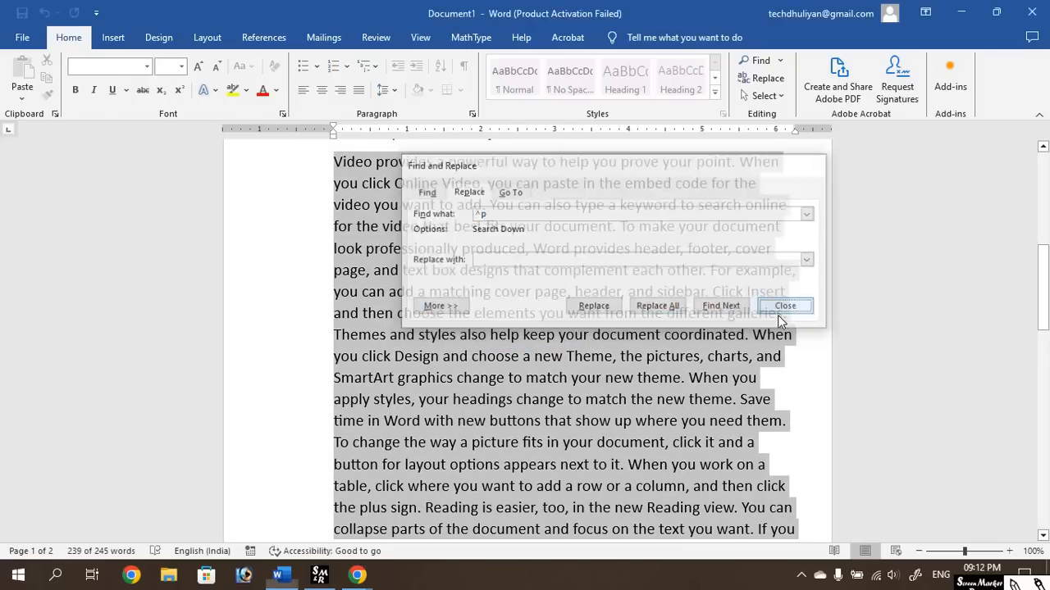
scroll(740, 313, "up", 3)
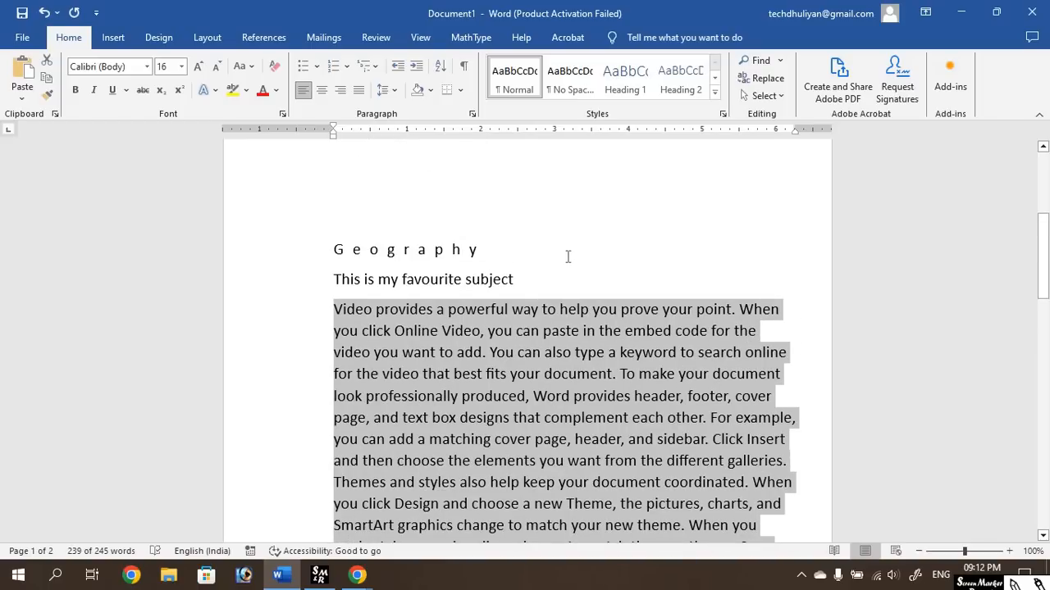
Open the replace settings, handwrite ^P and Space in red beside the find and replacement values, clear the ink and close the dialog.
key("ctrl+h")
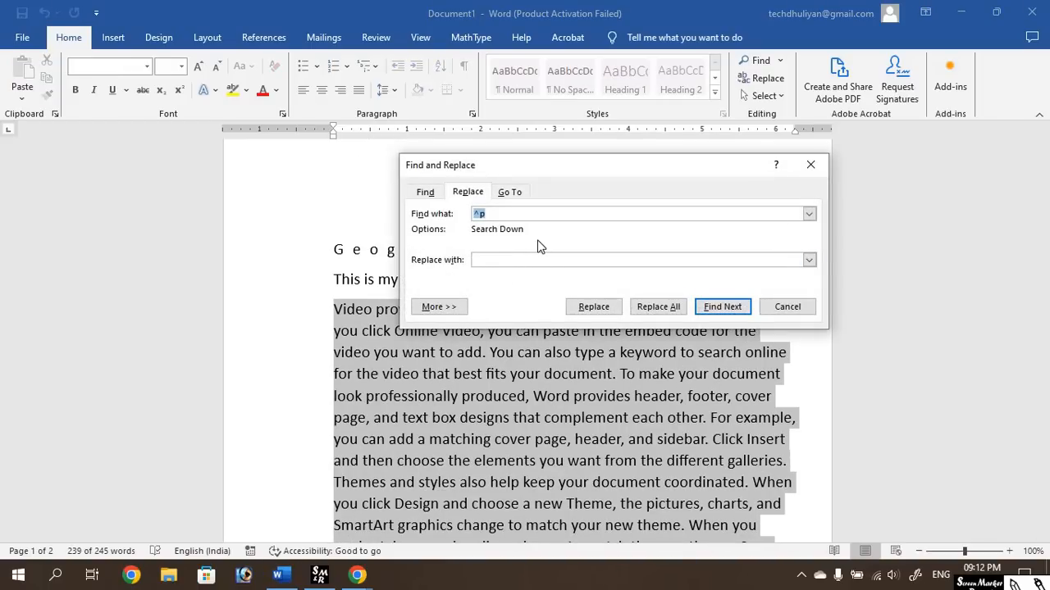
key("alt+Tab")
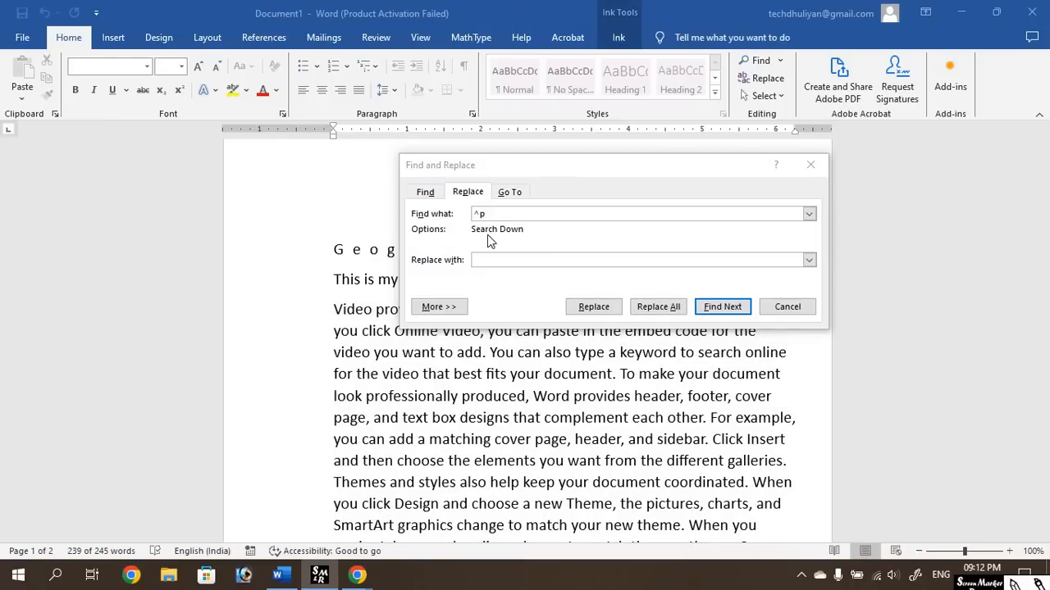
left_click(529, 235)
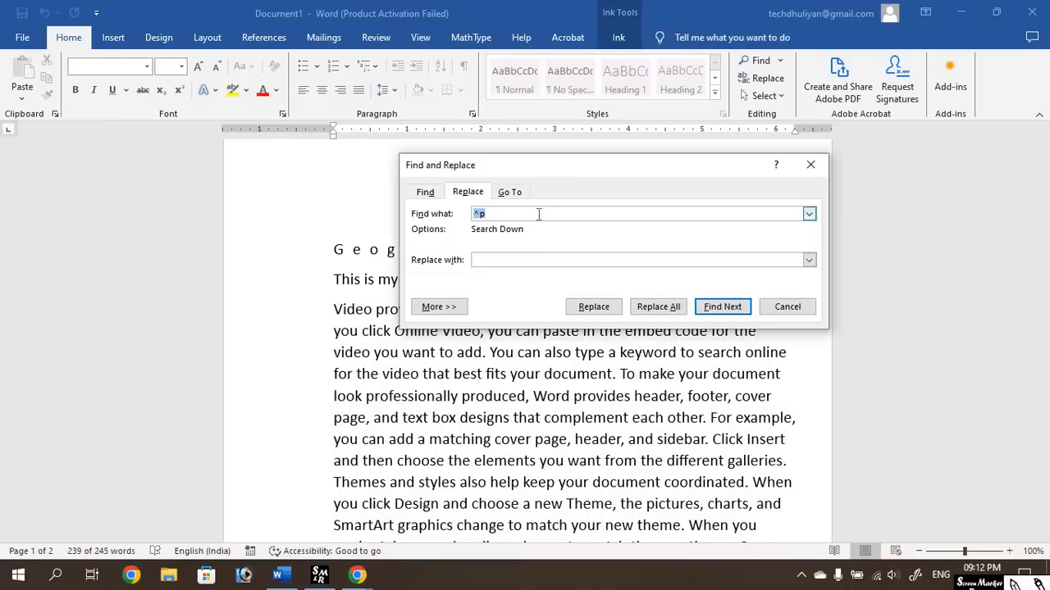
mouse_move(534, 231)
left_mouse_down()
mouse_move(551, 221)
mouse_move(558, 232)
mouse_move(569, 206)
mouse_move(573, 214)
left_mouse_up()
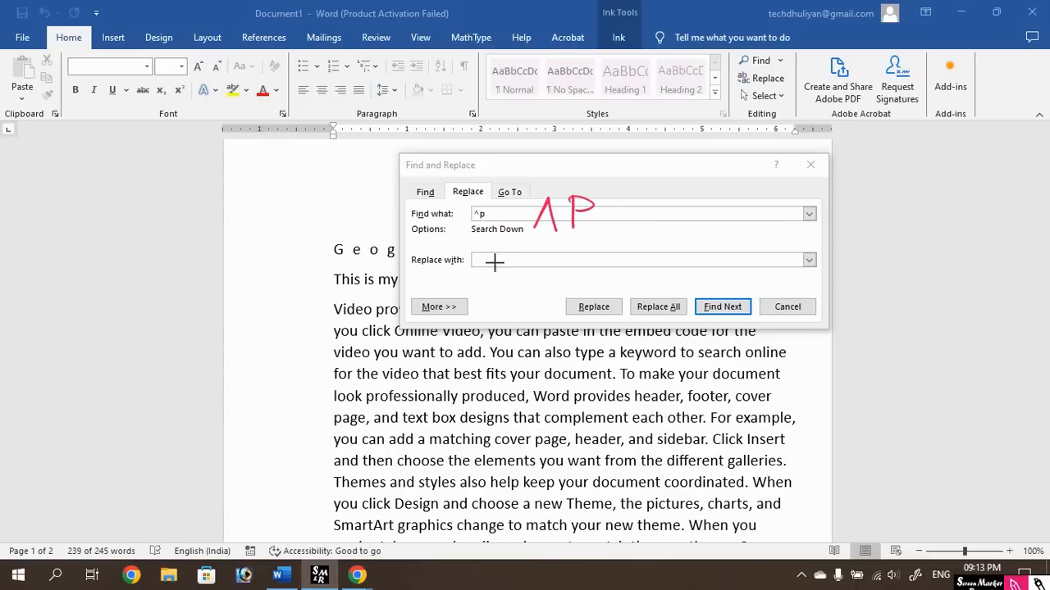
mouse_move(501, 269)
left_mouse_down()
mouse_move(513, 238)
mouse_move(511, 287)
left_mouse_up()
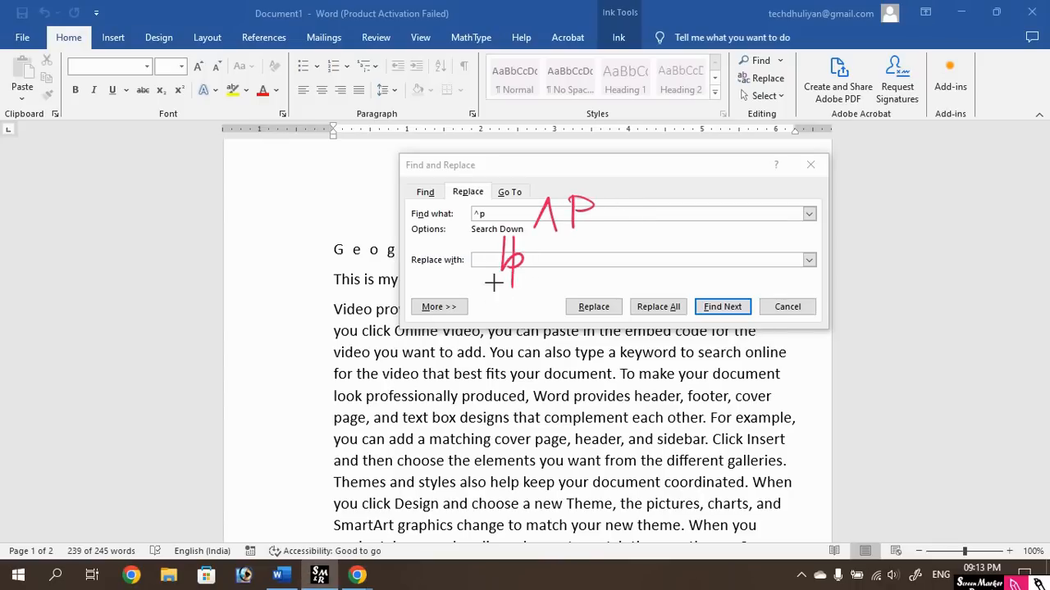
mouse_move(558, 249)
left_mouse_down()
mouse_move(528, 274)
mouse_move(563, 288)
mouse_move(590, 262)
mouse_move(638, 263)
mouse_move(634, 270)
left_mouse_up()
left_click_drag(647, 260, 661, 264)
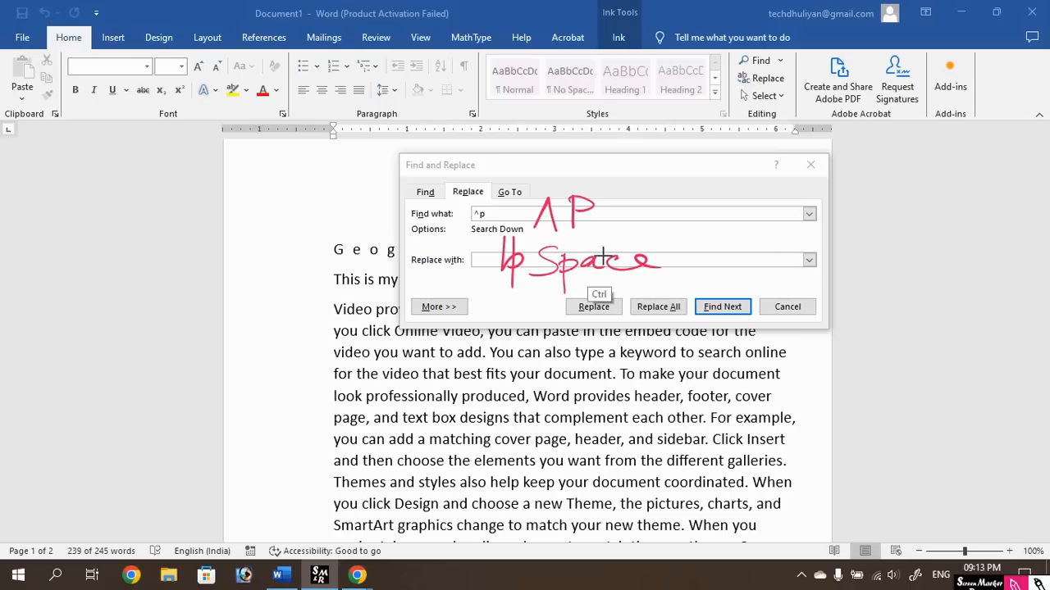
key("ctrl+shift+c")
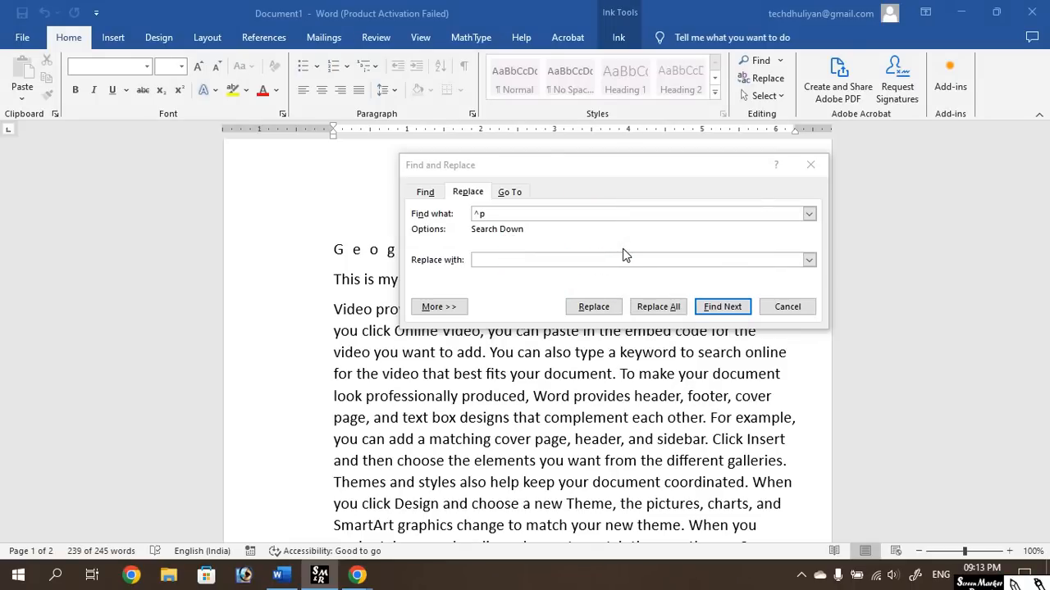
left_click(810, 166)
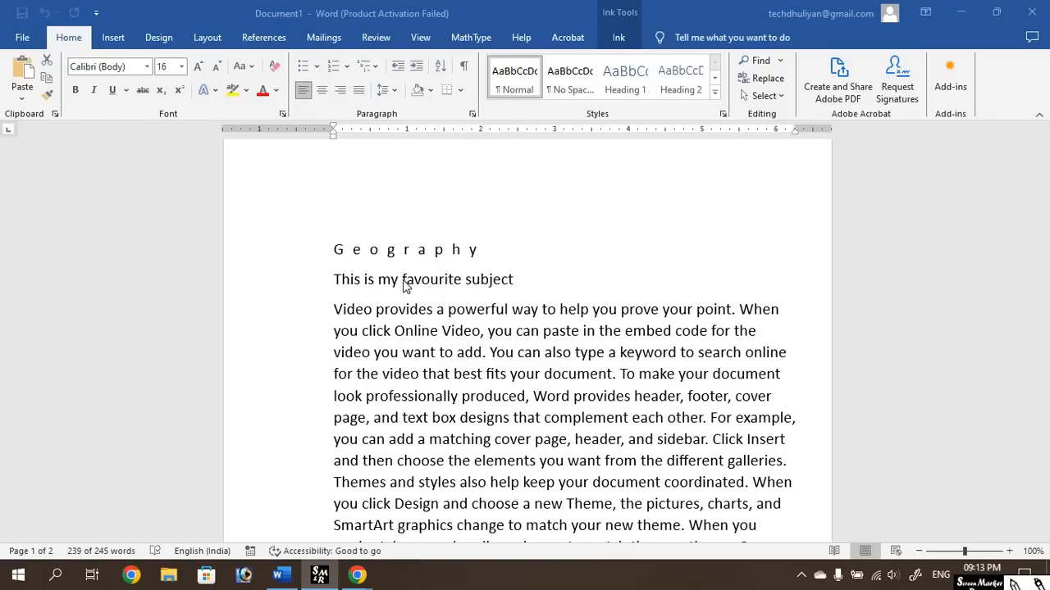
Set the document's page margins to the Normal preset.
scroll(402, 279, "down", 2)
scroll(395, 273, "up", 2)
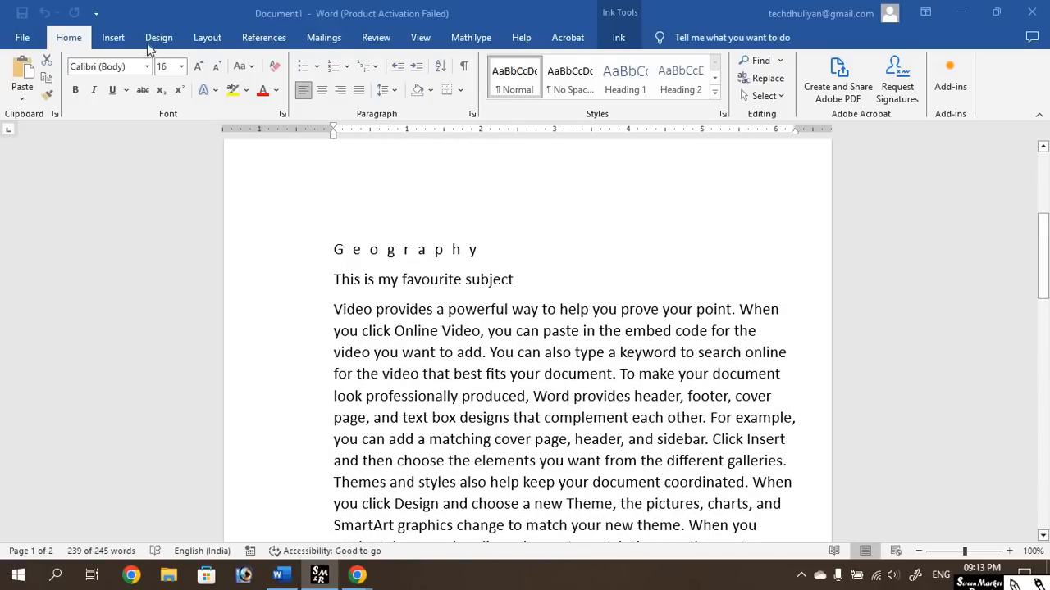
left_click(208, 37)
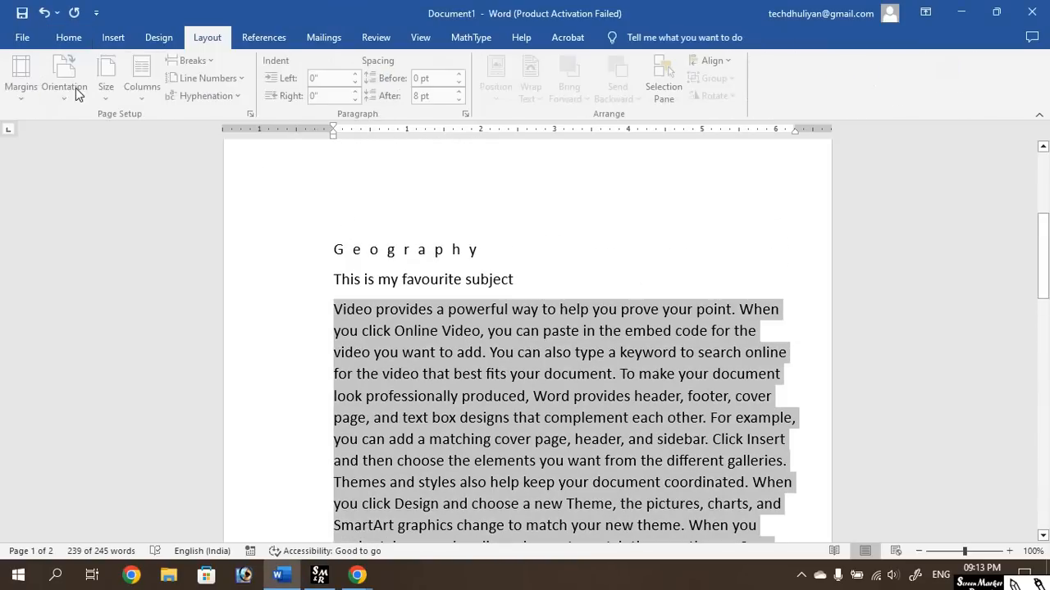
left_click(35, 105)
left_click(62, 184)
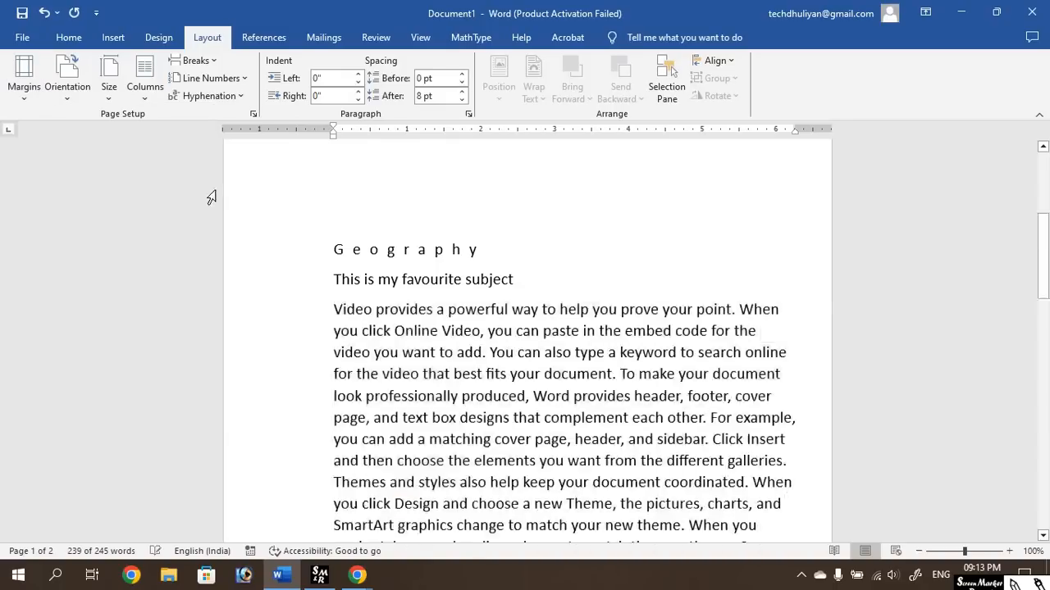
Delete the selected sample text along with the Geography heading and the favourite subject line, leaving the page empty.
key("Delete")
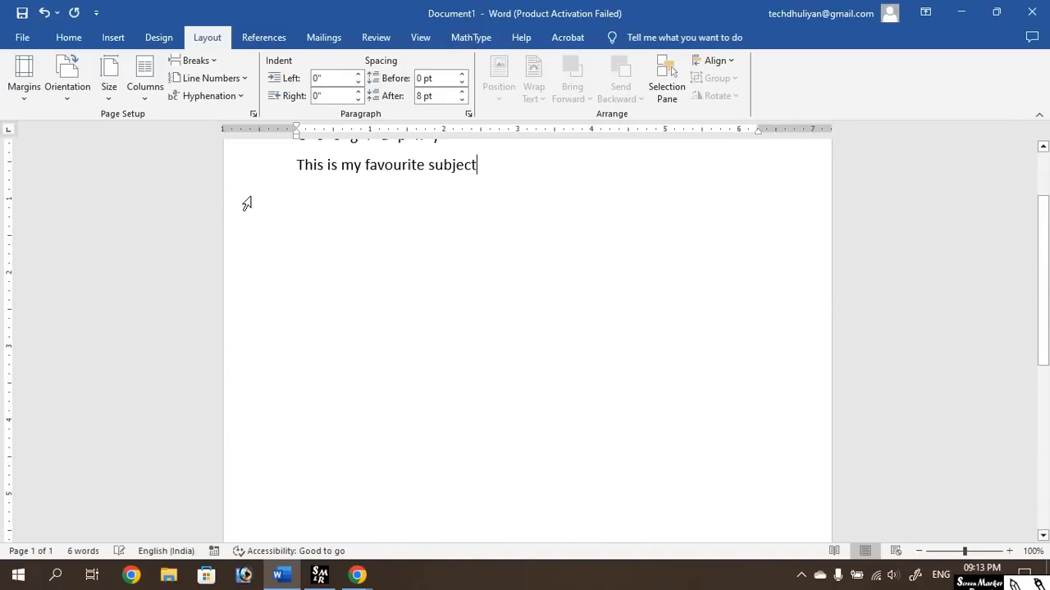
left_click_drag(288, 241, 572, 260)
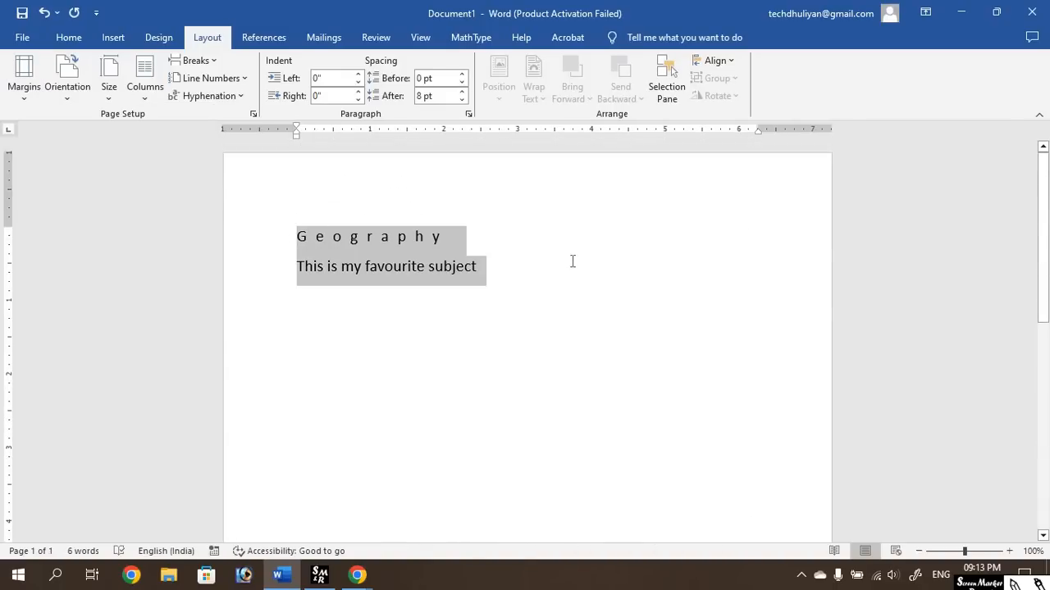
key("Delete")
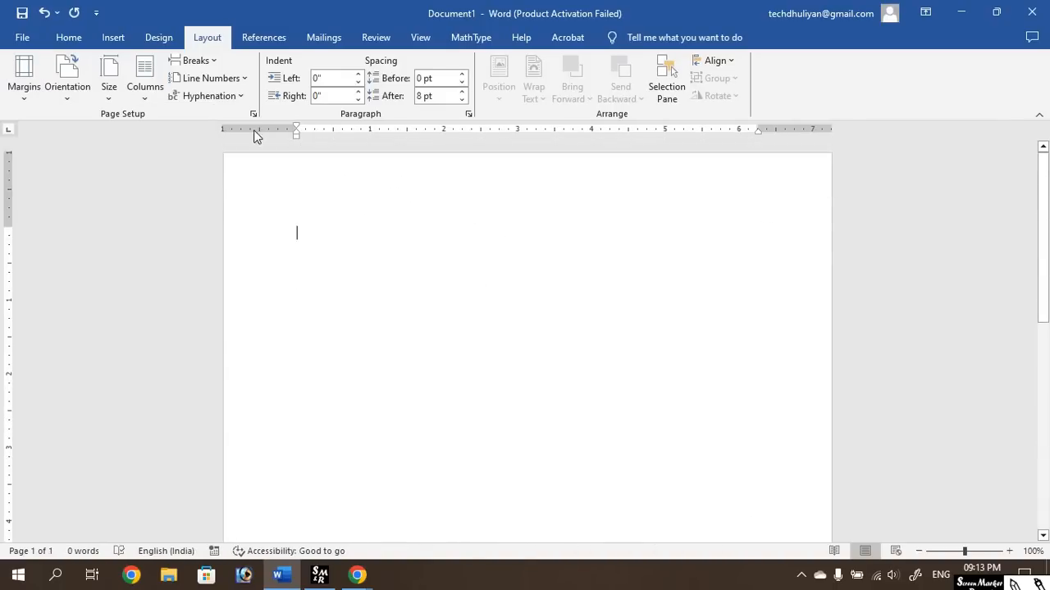
Handwrite Ctrl+D in red on the blank page, draw an arrow to the Font dialog launcher and clear the ink.
left_click(69, 38)
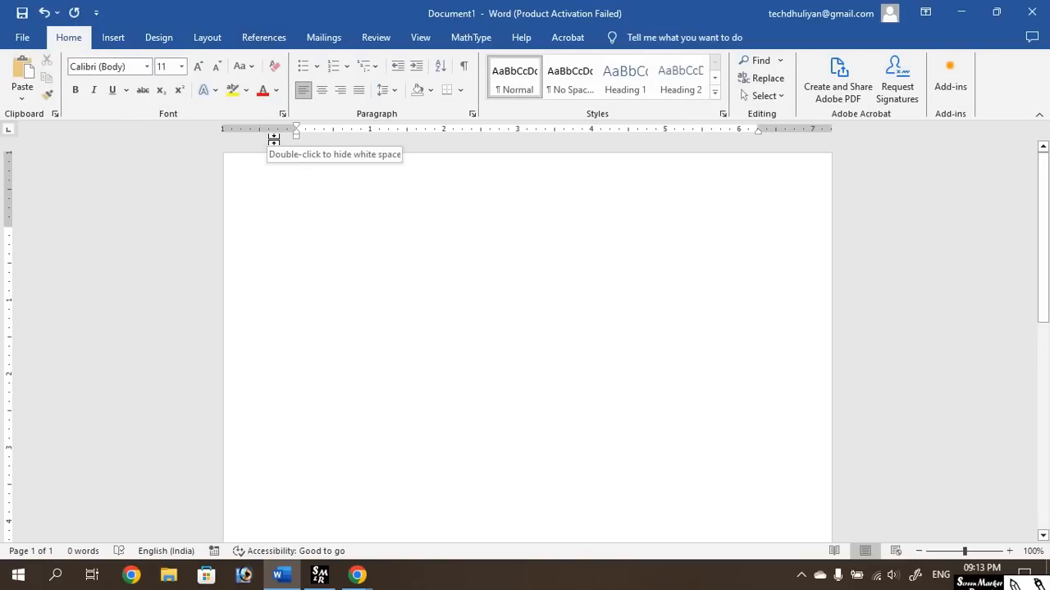
mouse_move(405, 232)
left_mouse_down()
mouse_move(398, 266)
mouse_move(410, 264)
left_mouse_up()
mouse_move(408, 238)
left_mouse_down()
mouse_move(459, 243)
mouse_move(480, 261)
left_mouse_up()
mouse_move(522, 235)
left_mouse_down()
mouse_move(492, 240)
mouse_move(533, 253)
left_mouse_up()
left_click_drag(533, 220, 537, 251)
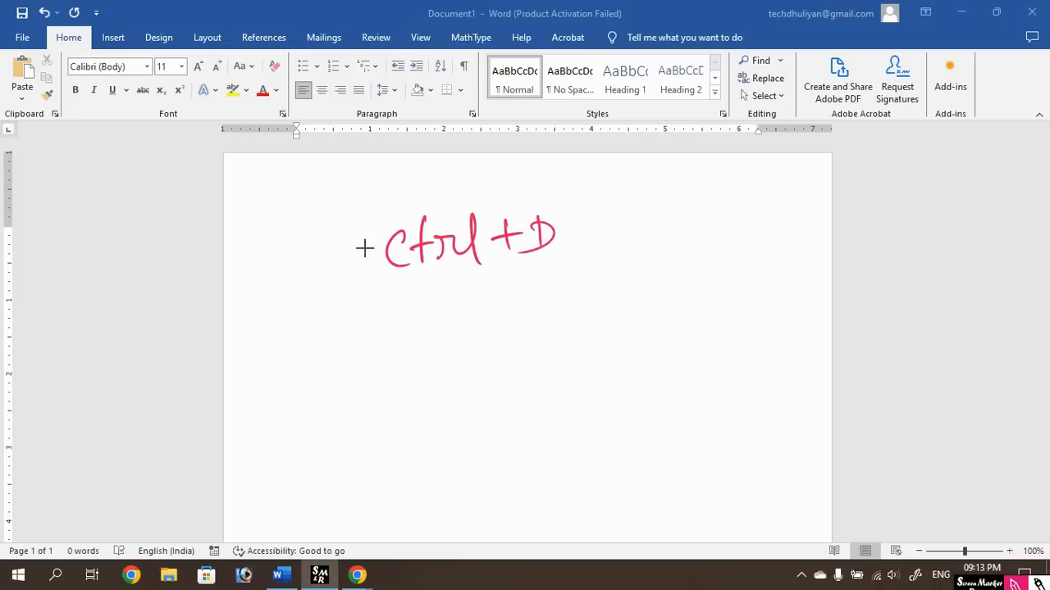
key("ctrl")
mouse_move(191, 183)
left_mouse_down()
mouse_move(236, 139)
mouse_move(278, 119)
left_mouse_up()
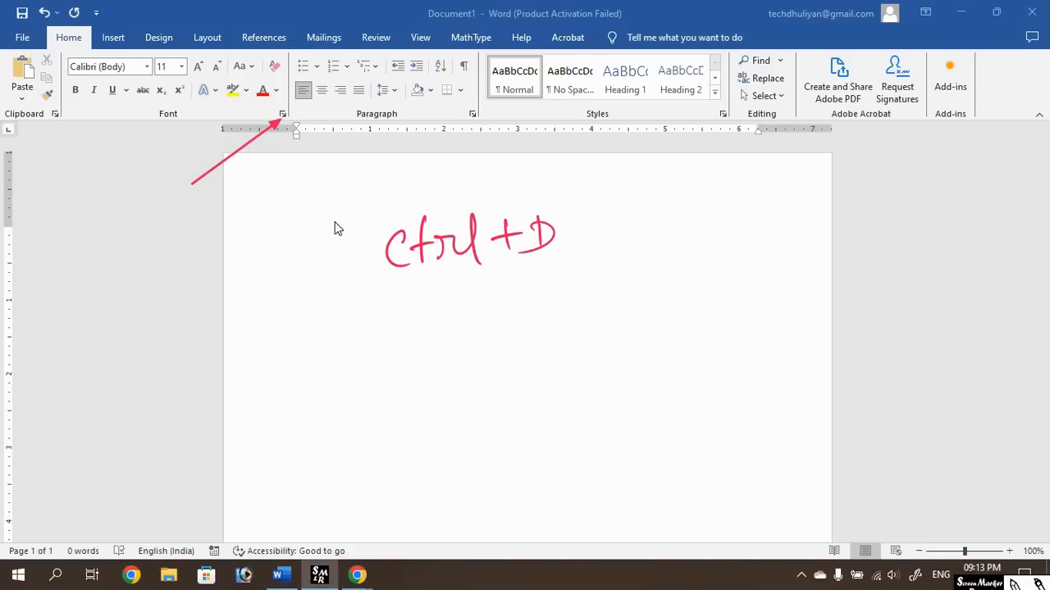
key("ctrl+shift")
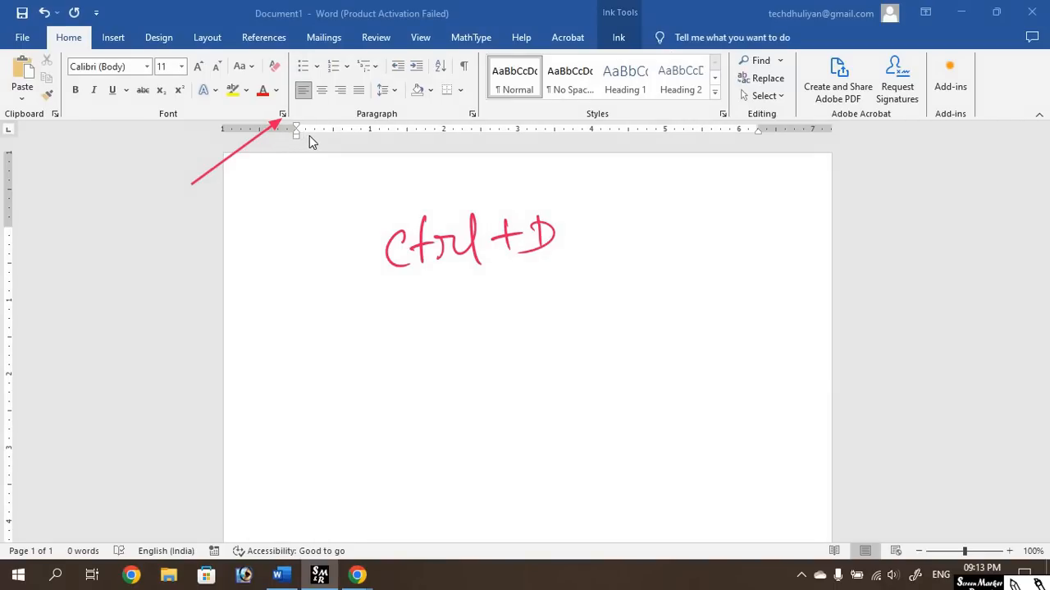
key("ctrl+shift+c")
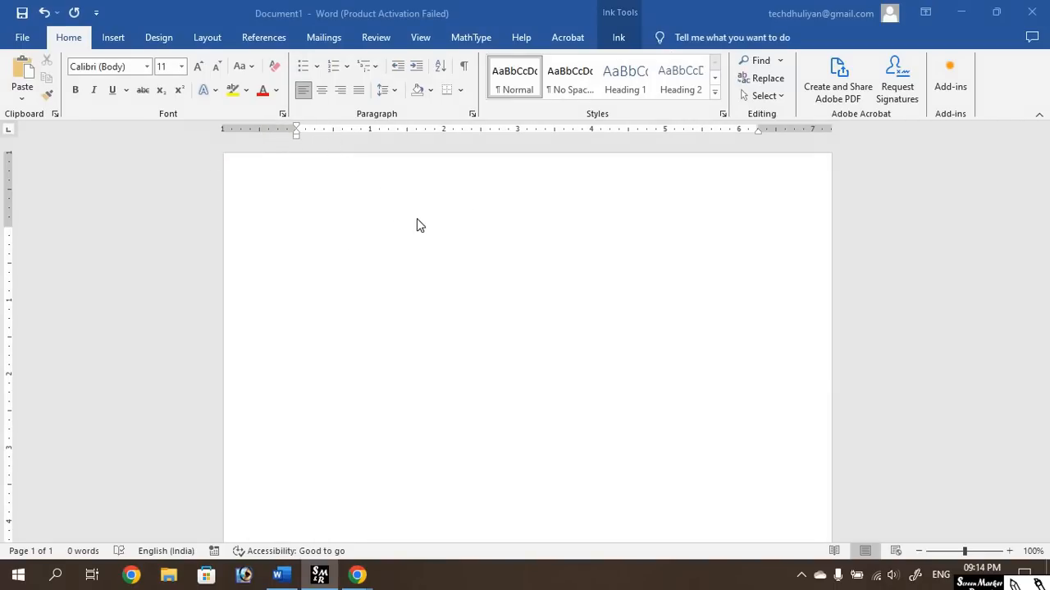
Handwrite 5 ÷ 2 = ? in red on the blank page, circle the division sign and erase the ink.
left_click(342, 238)
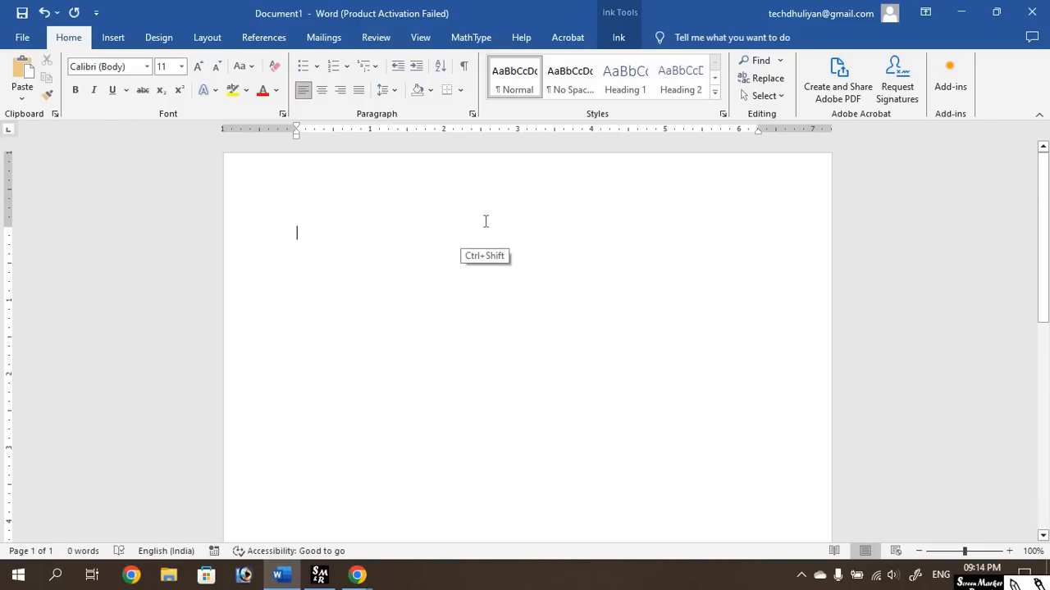
key("ctrl+shift+d")
left_click_drag(433, 220, 480, 212)
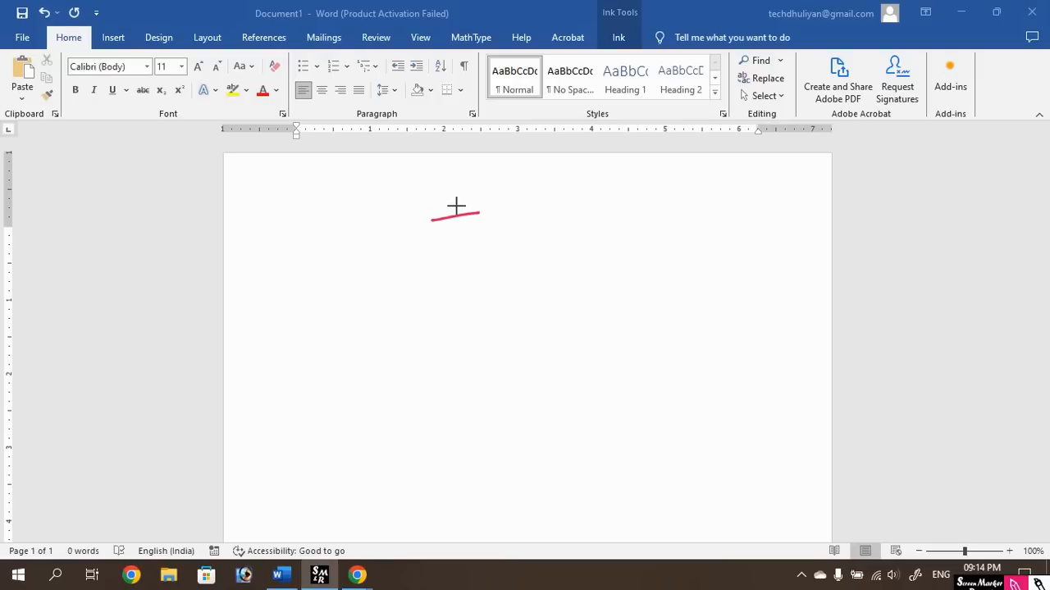
left_click(457, 204)
left_click(457, 232)
left_click_drag(398, 204, 394, 231)
left_click_drag(399, 202, 422, 200)
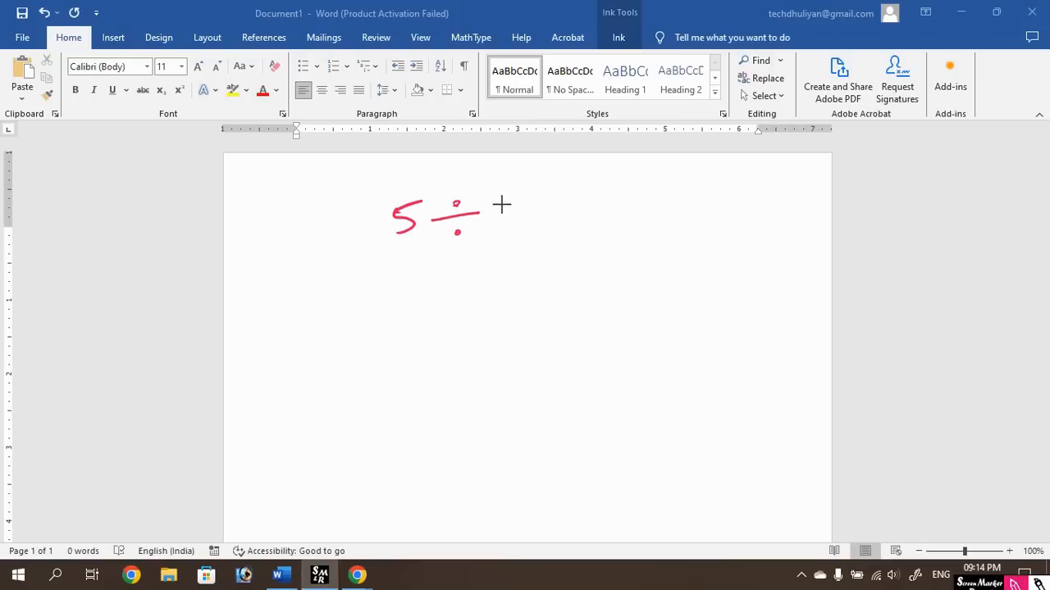
mouse_move(495, 201)
left_mouse_down()
mouse_move(523, 215)
mouse_move(568, 200)
mouse_move(605, 211)
left_mouse_up()
left_click(606, 220)
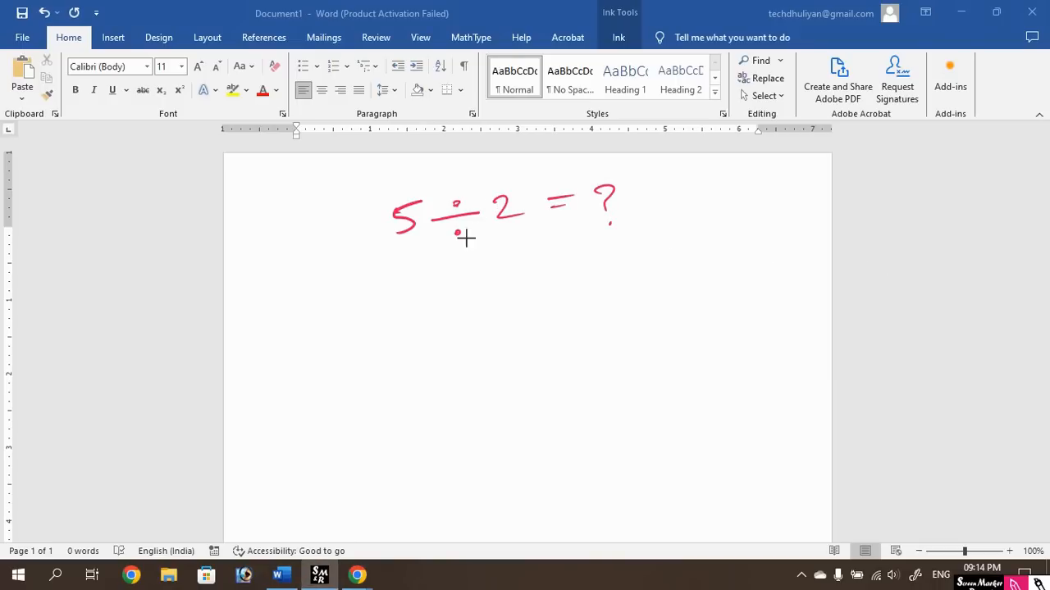
left_click_drag(468, 183, 450, 183)
mouse_move(429, 217)
left_mouse_down()
mouse_move(475, 227)
mouse_move(460, 183)
mouse_move(480, 202)
mouse_move(476, 238)
mouse_move(425, 222)
mouse_move(447, 181)
mouse_move(479, 228)
mouse_move(439, 242)
mouse_move(452, 193)
left_mouse_up()
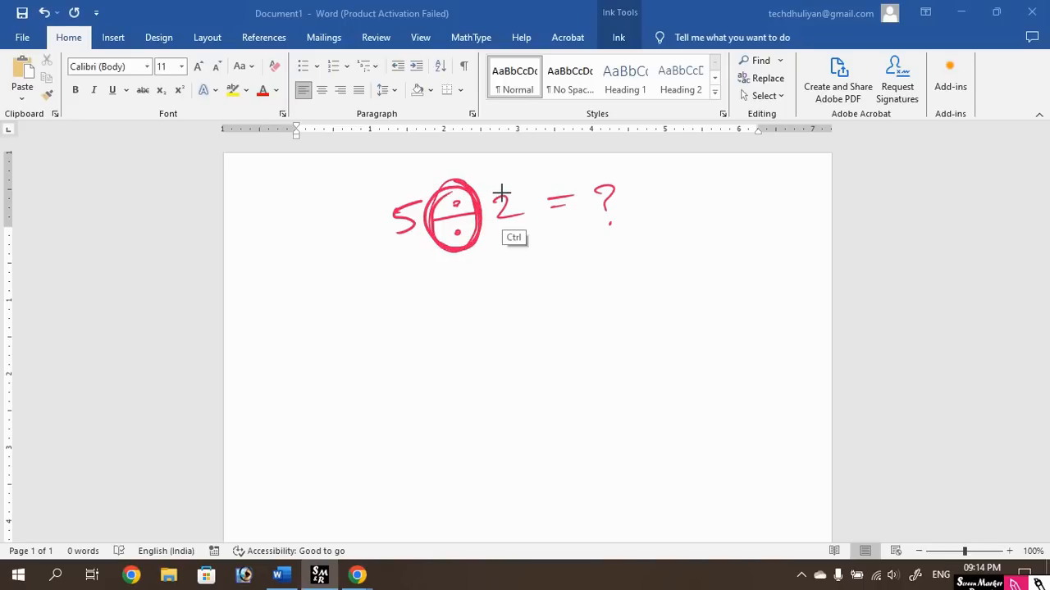
key("ctrl+e")
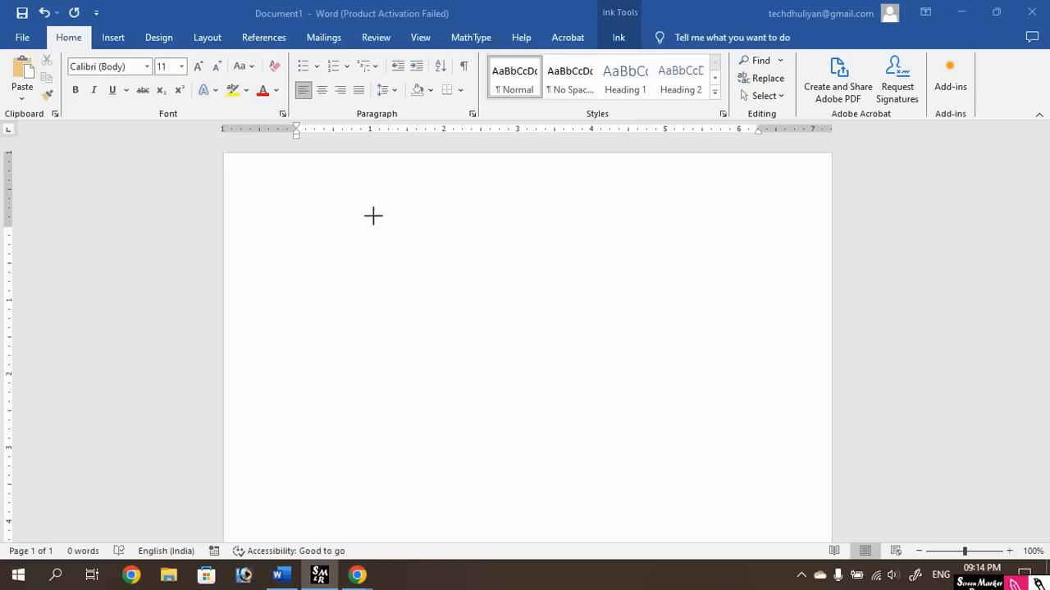
Handwrite a tick mark in parentheses in red on the page, clear it and leave the drawing mode.
mouse_move(376, 219)
left_mouse_down()
mouse_move(391, 200)
mouse_move(401, 221)
mouse_move(432, 197)
mouse_move(449, 200)
left_mouse_up()
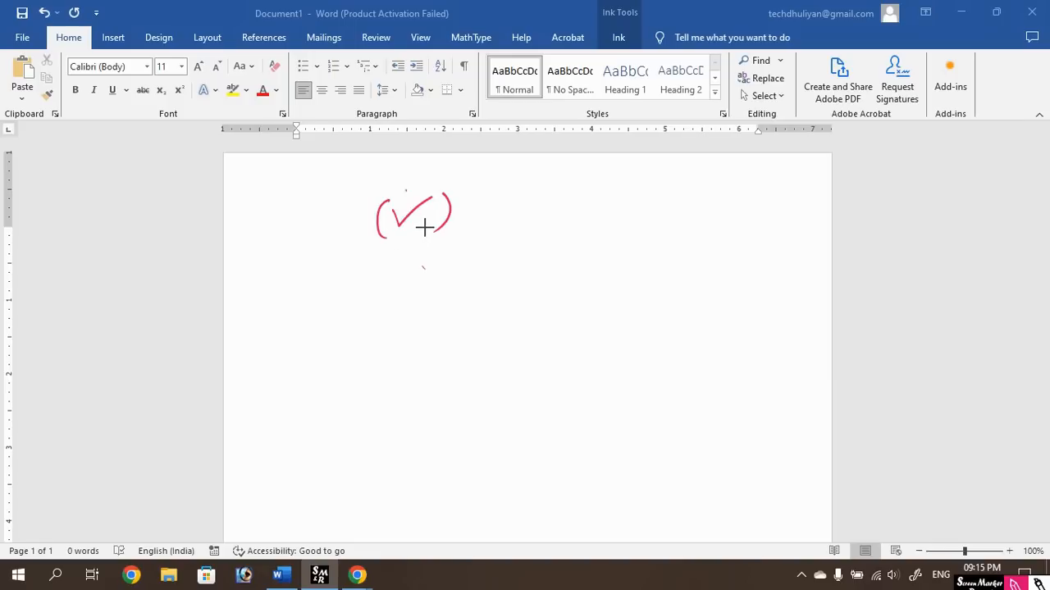
key("ctrl+shift")
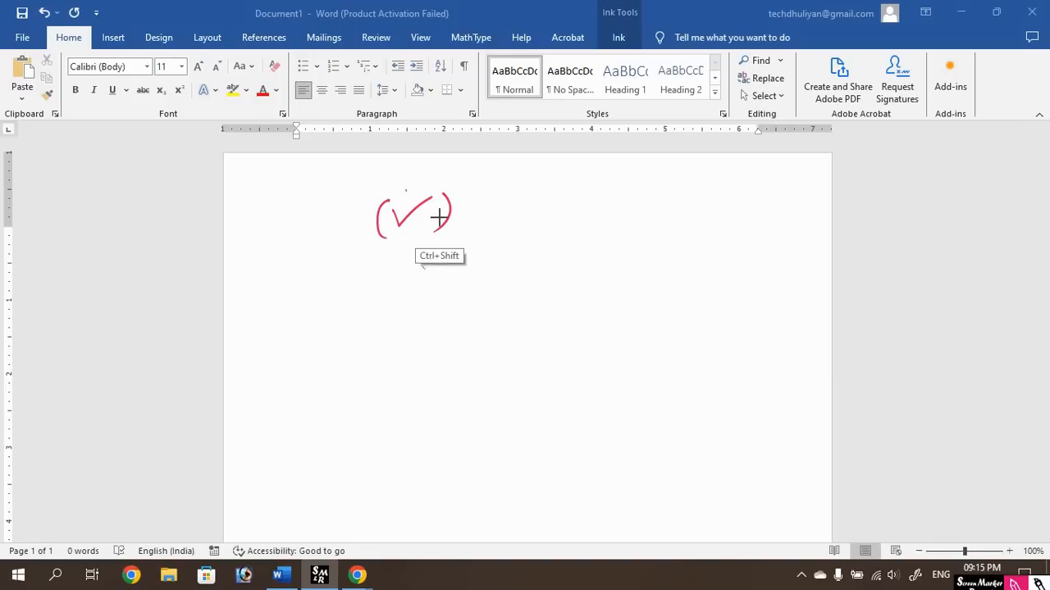
key("ctrl+shift+c")
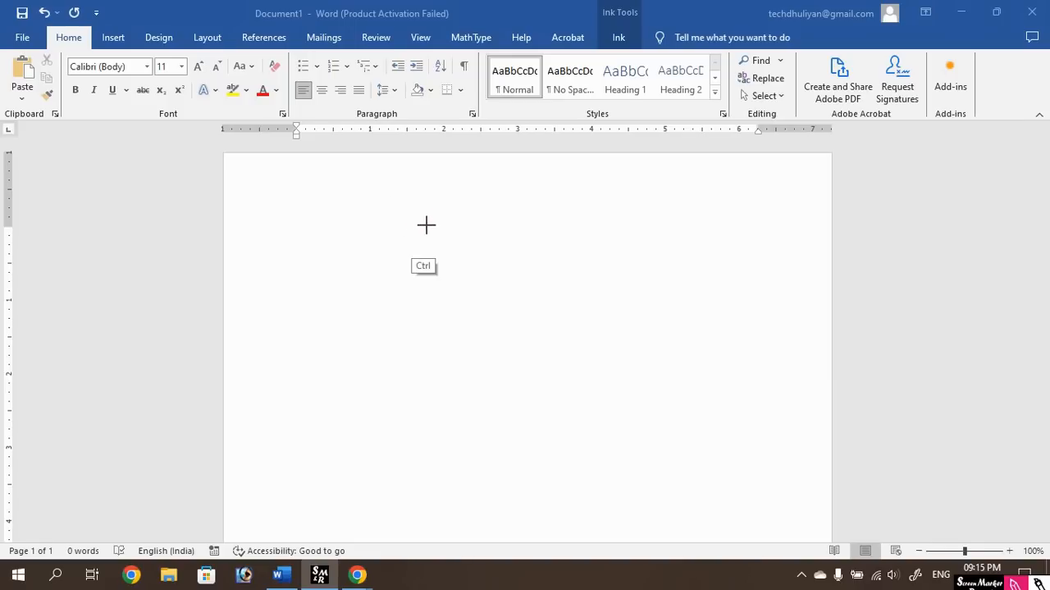
key("ctrl+shift")
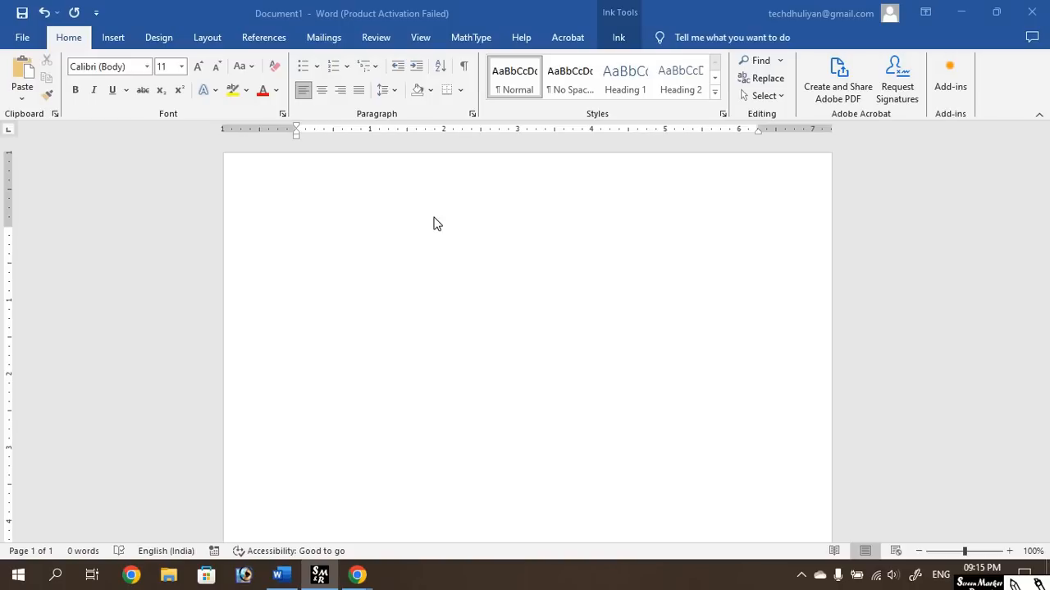
Insert the tick symbol from the Wingdings font on the blank page, close the Symbol dialog and delete the inserted tick.
left_click(117, 41)
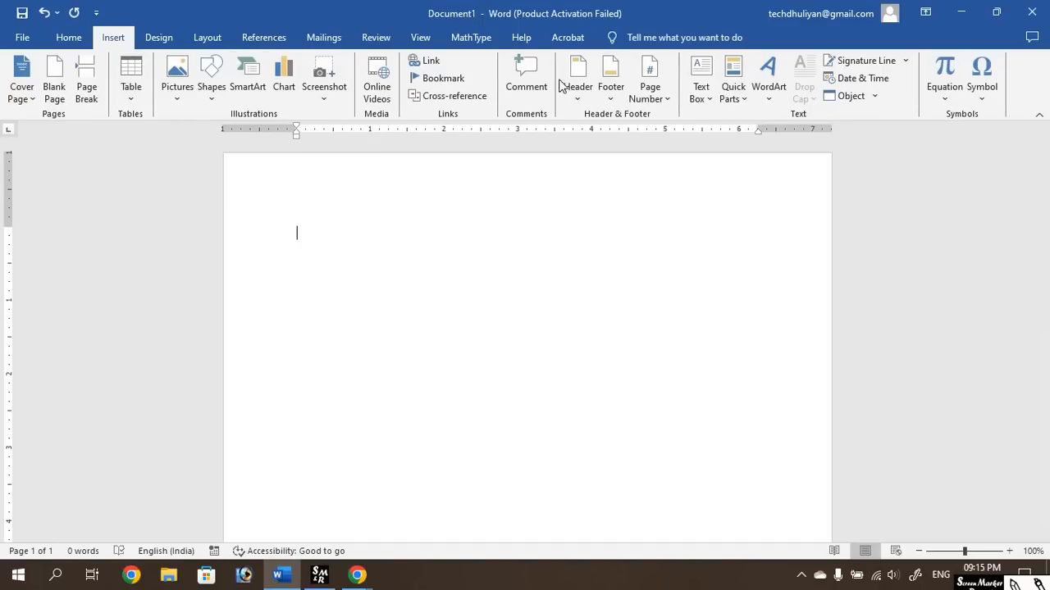
left_click(983, 100)
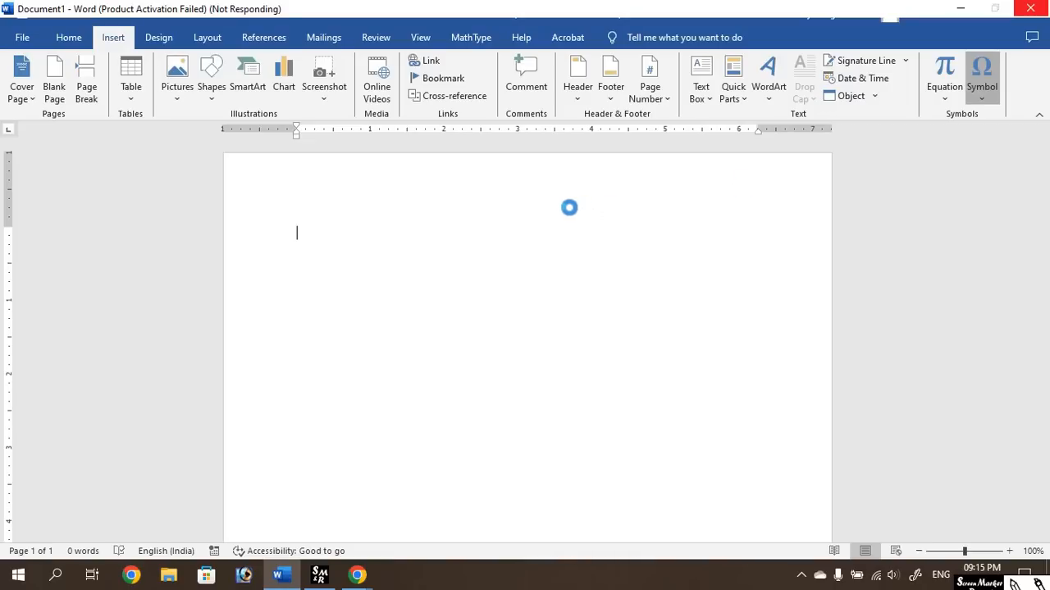
left_click(983, 90)
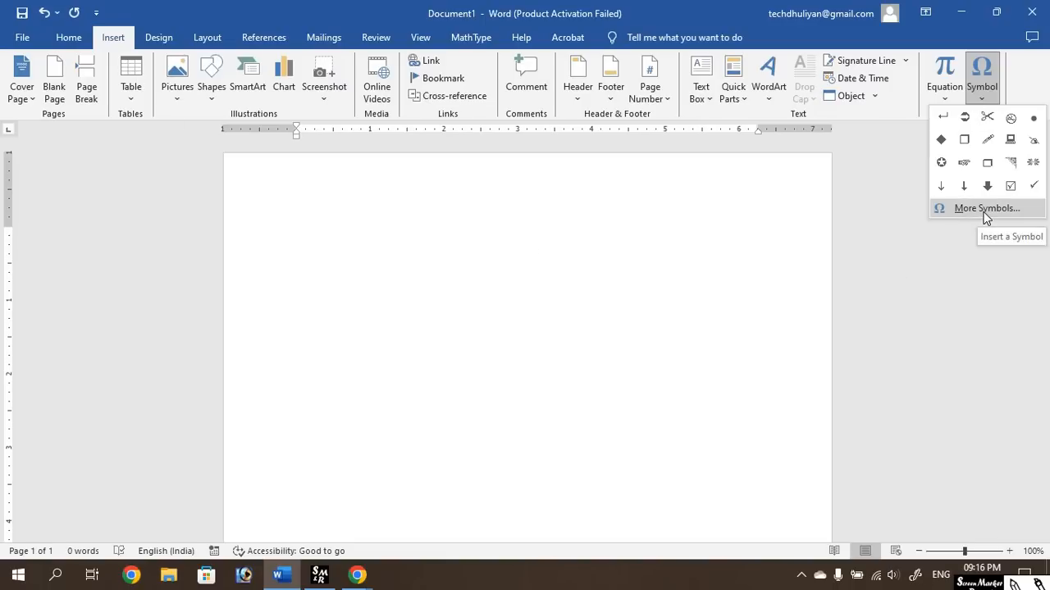
left_click(977, 240)
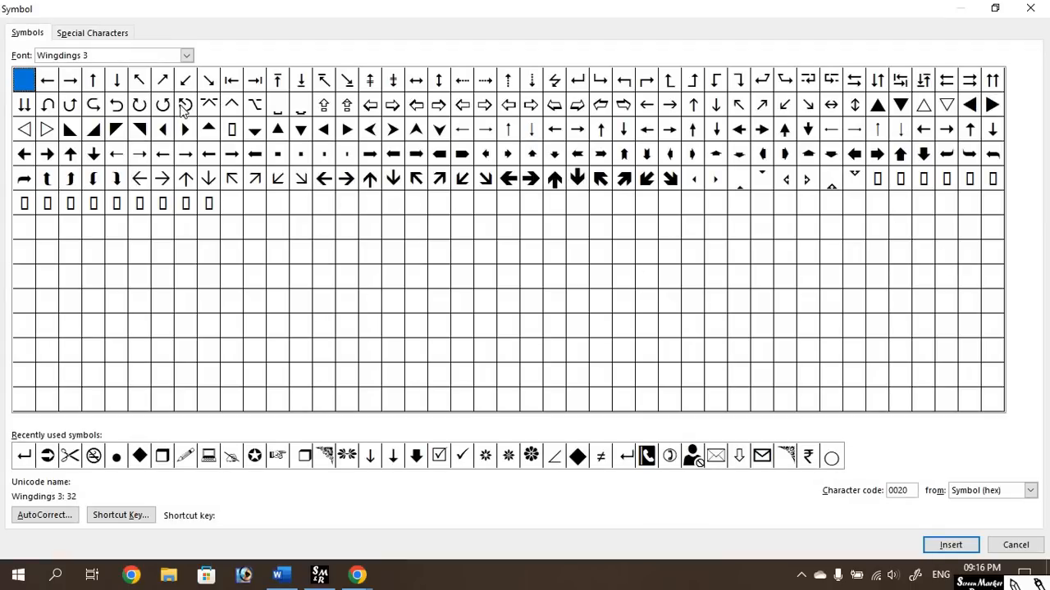
left_click(188, 56)
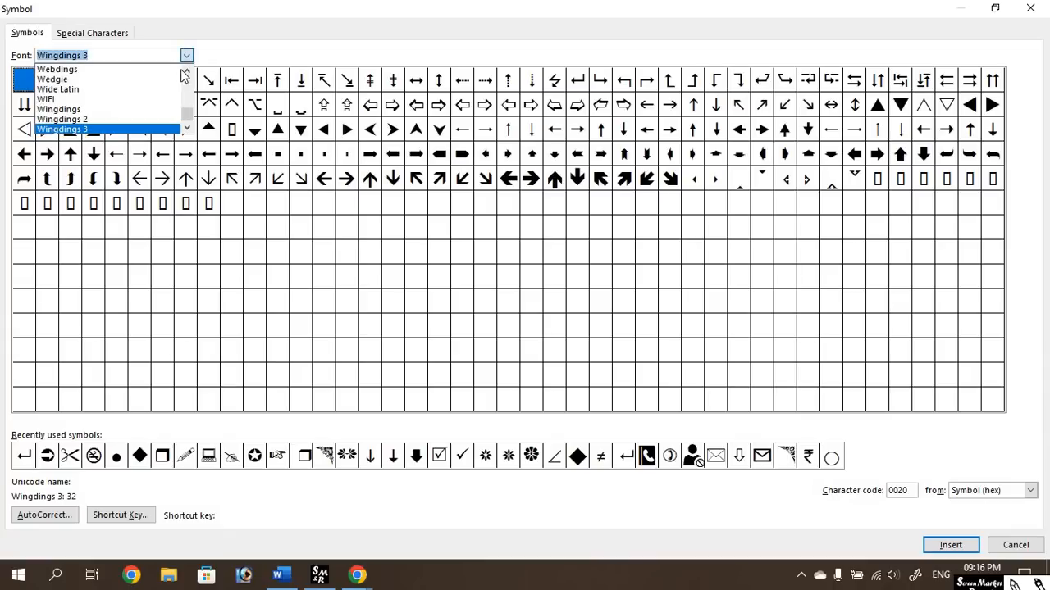
left_click(92, 116)
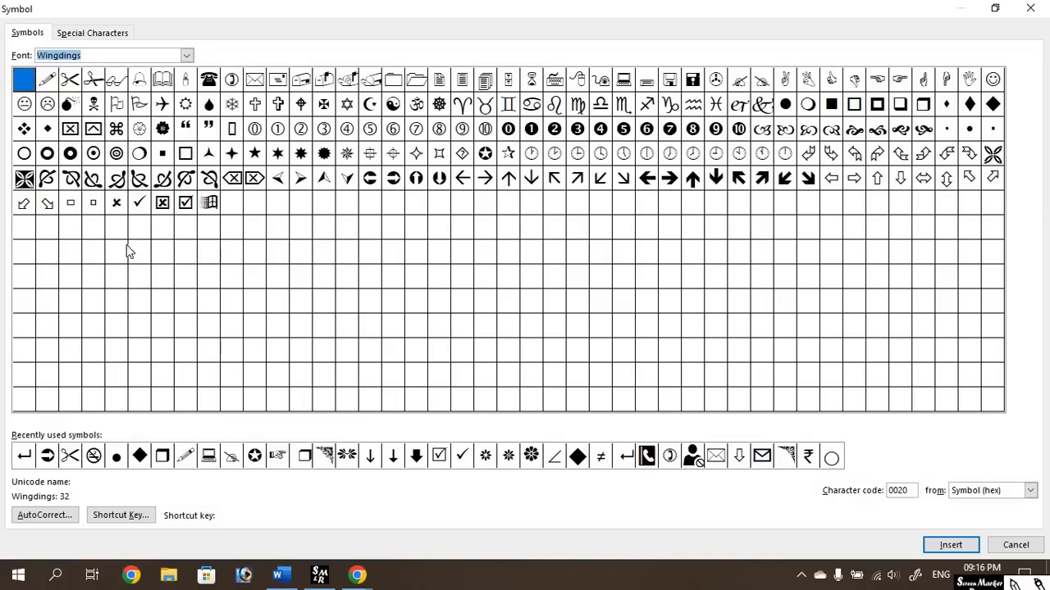
left_click(140, 205)
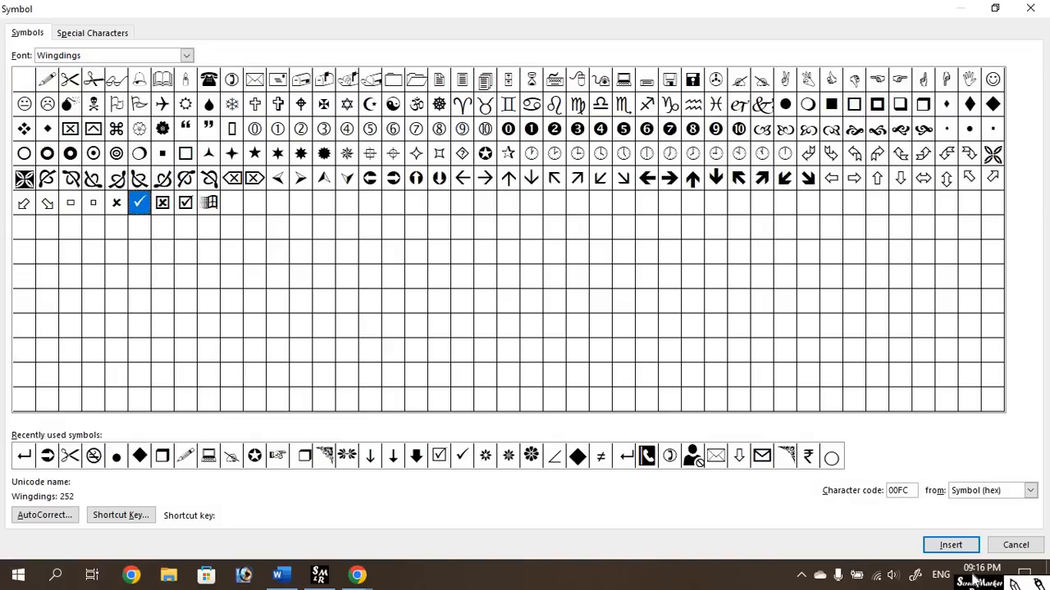
left_click(951, 545)
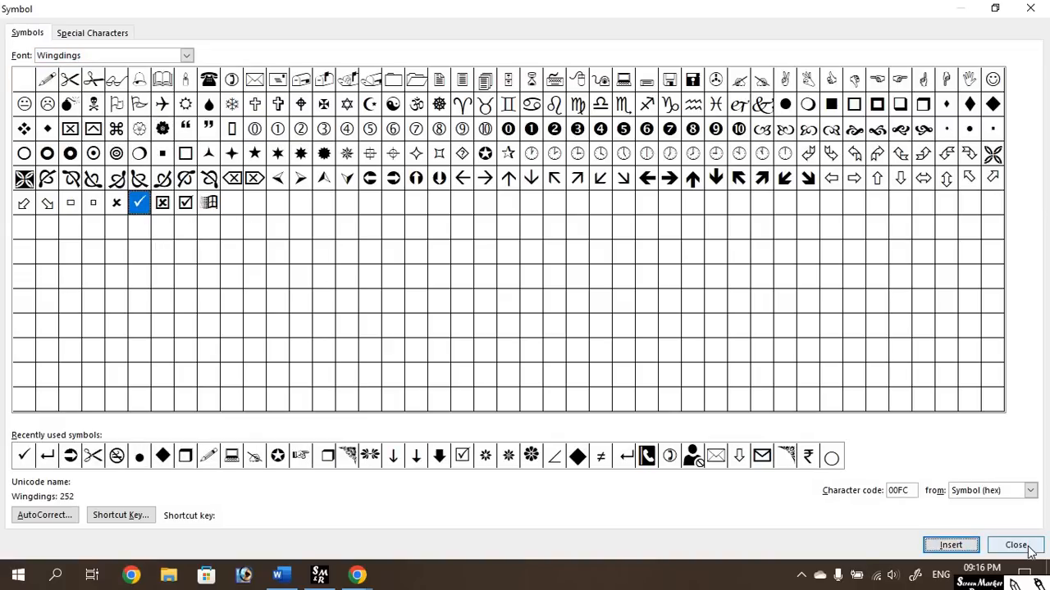
left_click(1017, 545)
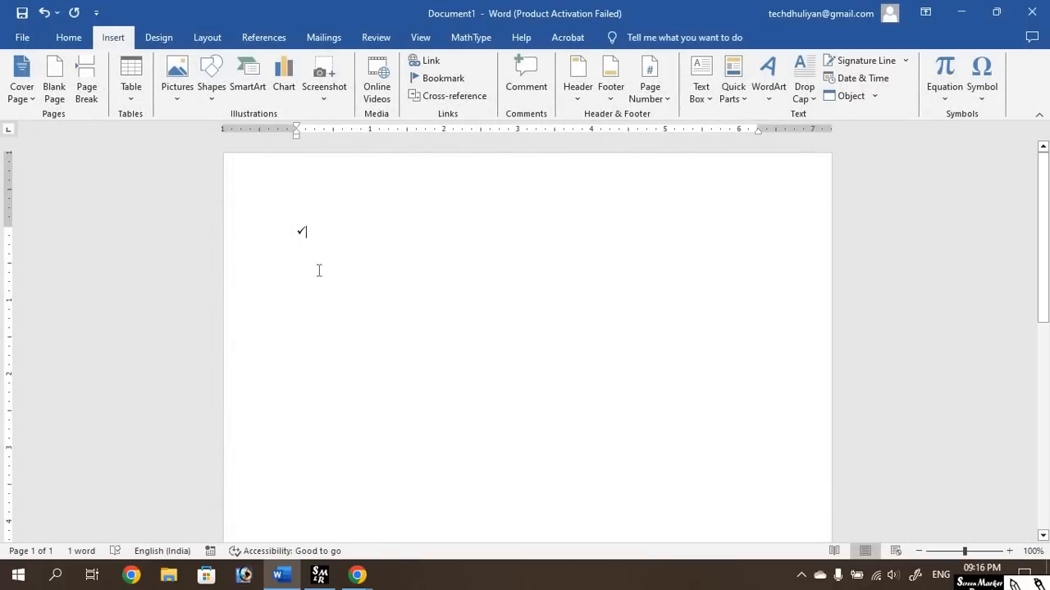
double_click(356, 232)
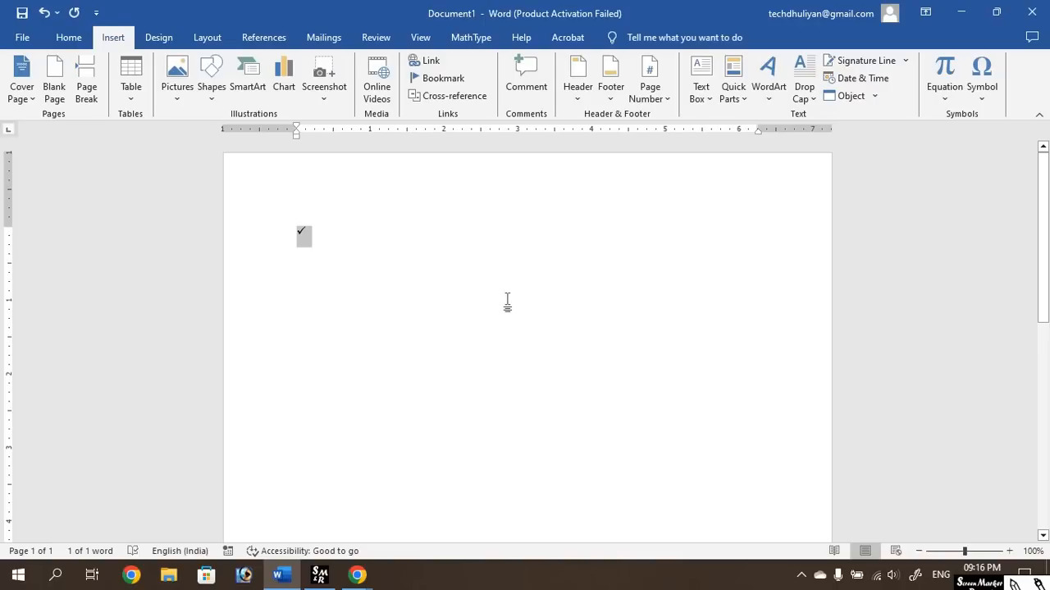
key("Delete")
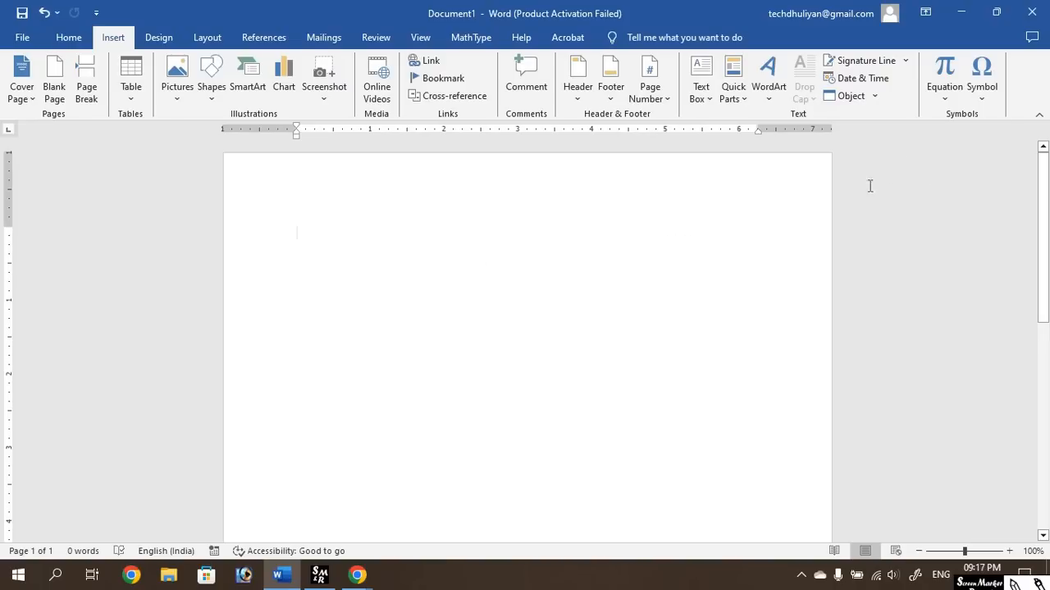
Open the full symbol collection, switch its font to (normal text) and look through the characters for the division sign.
left_click(981, 97)
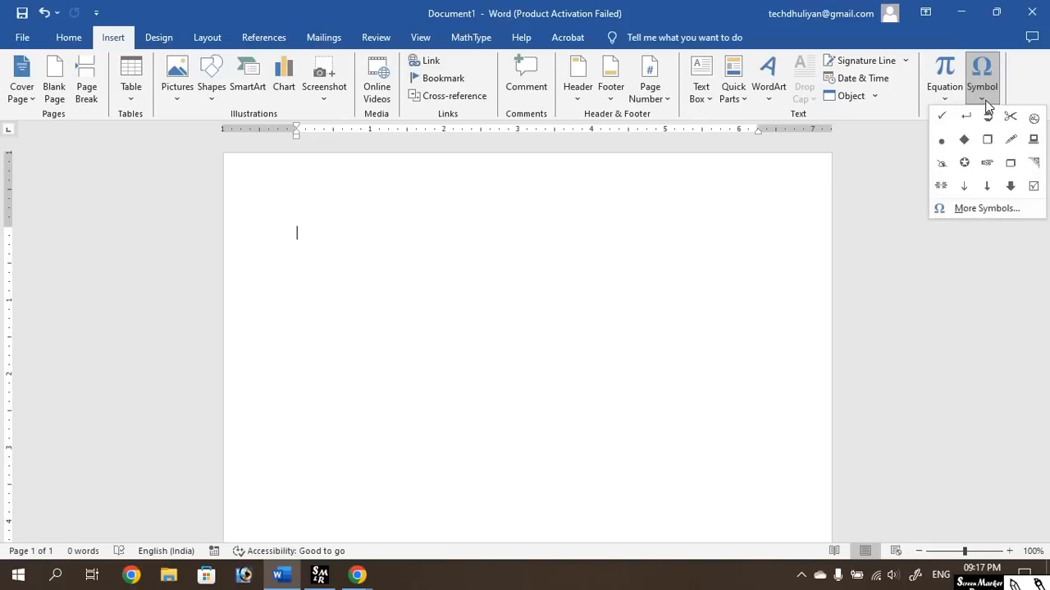
left_click(976, 210)
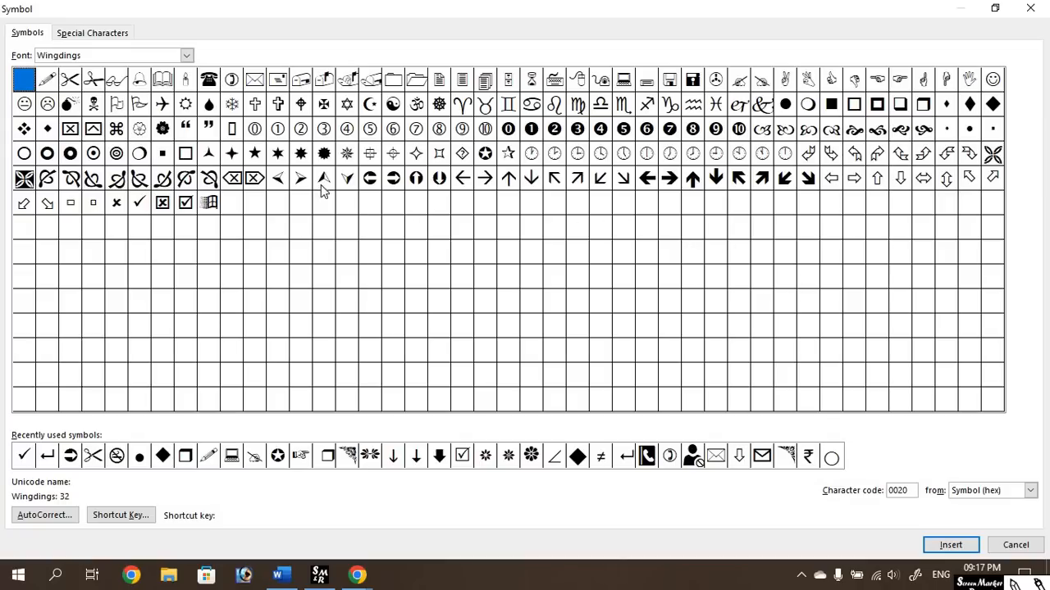
left_click(531, 179)
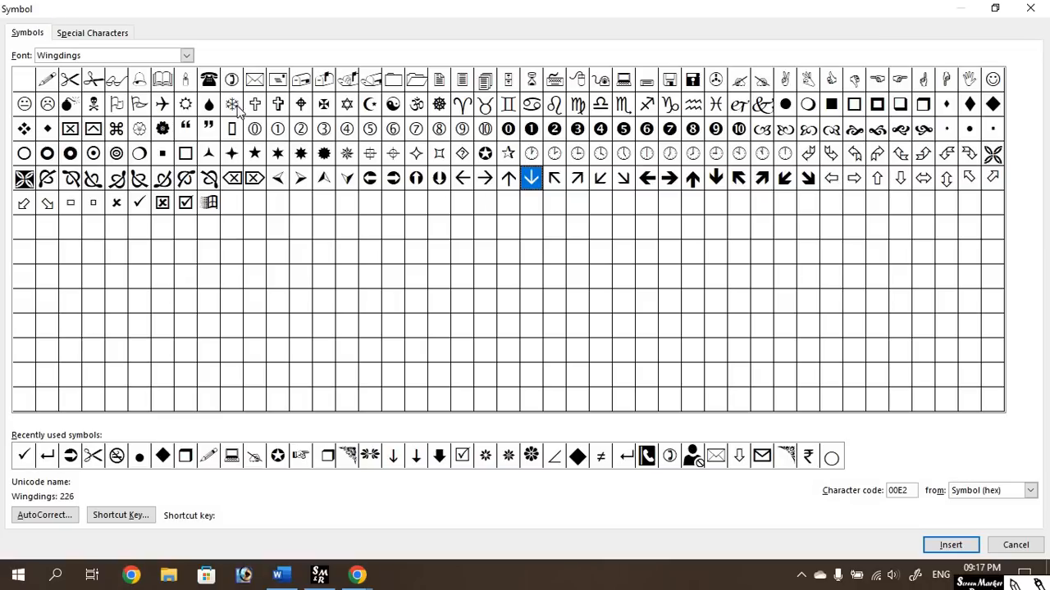
left_click(187, 57)
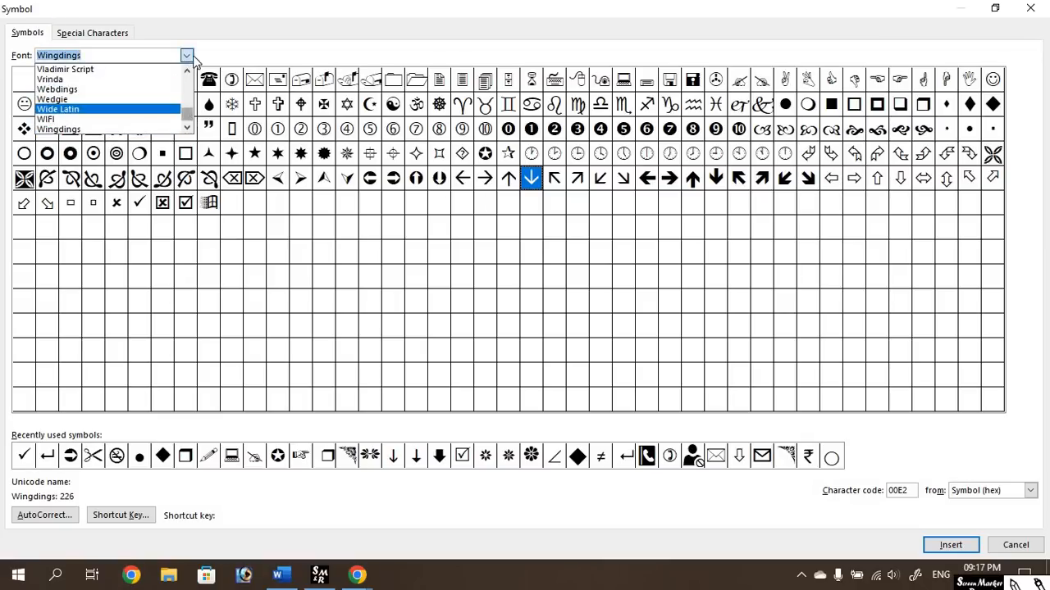
left_click_drag(187, 114, 194, 62)
left_click(67, 70)
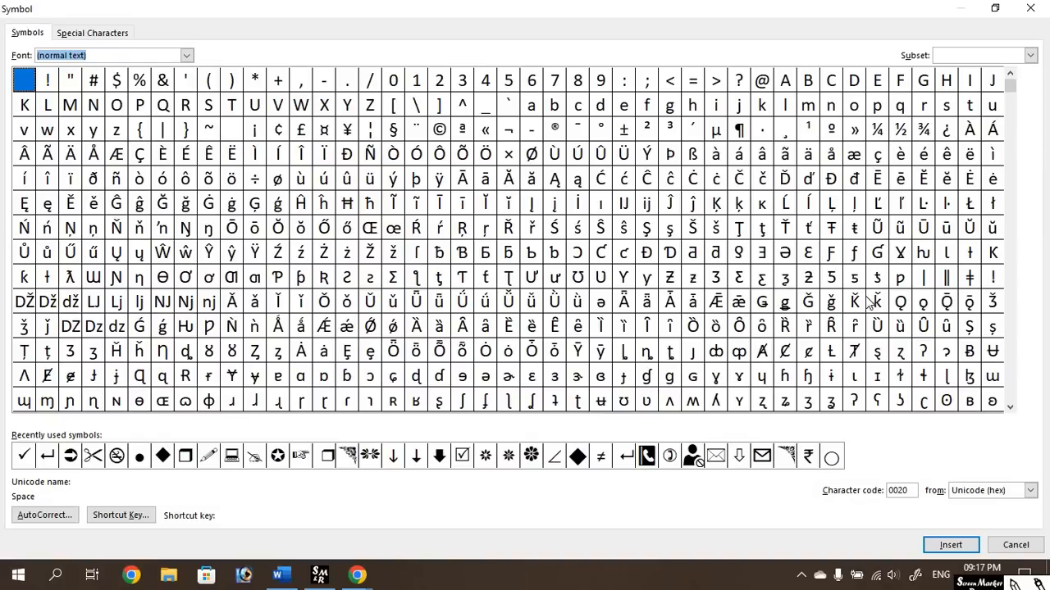
left_click_drag(1010, 407, 1010, 407)
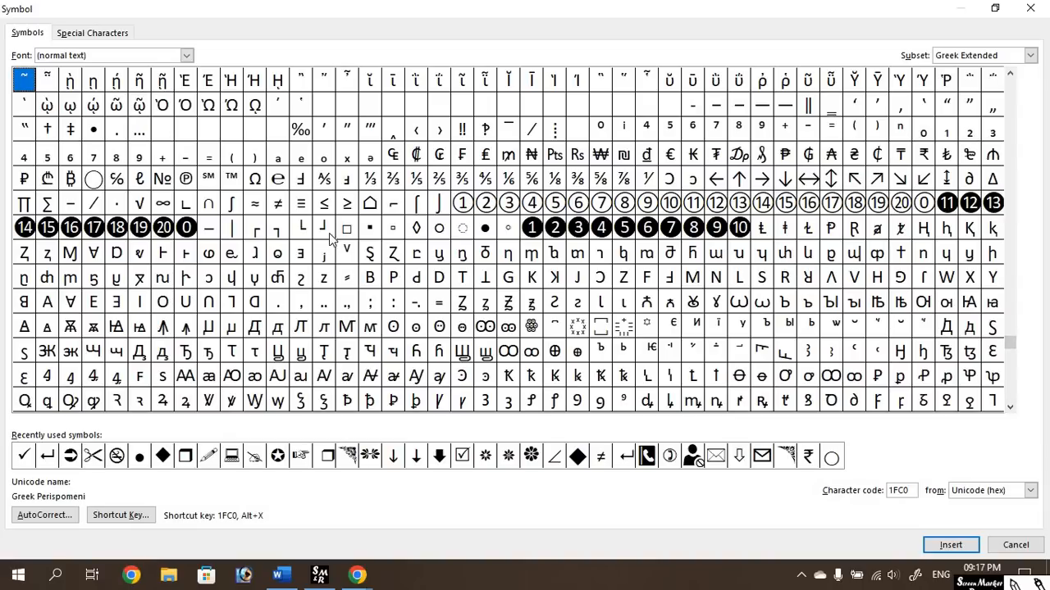
left_click(1010, 407)
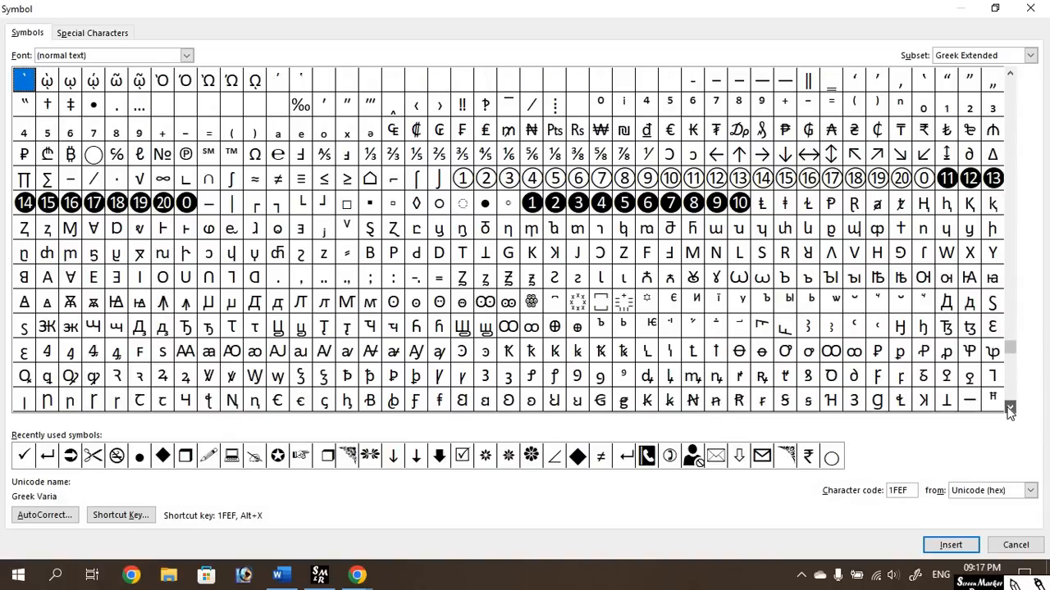
left_click_drag(1009, 407, 1010, 407)
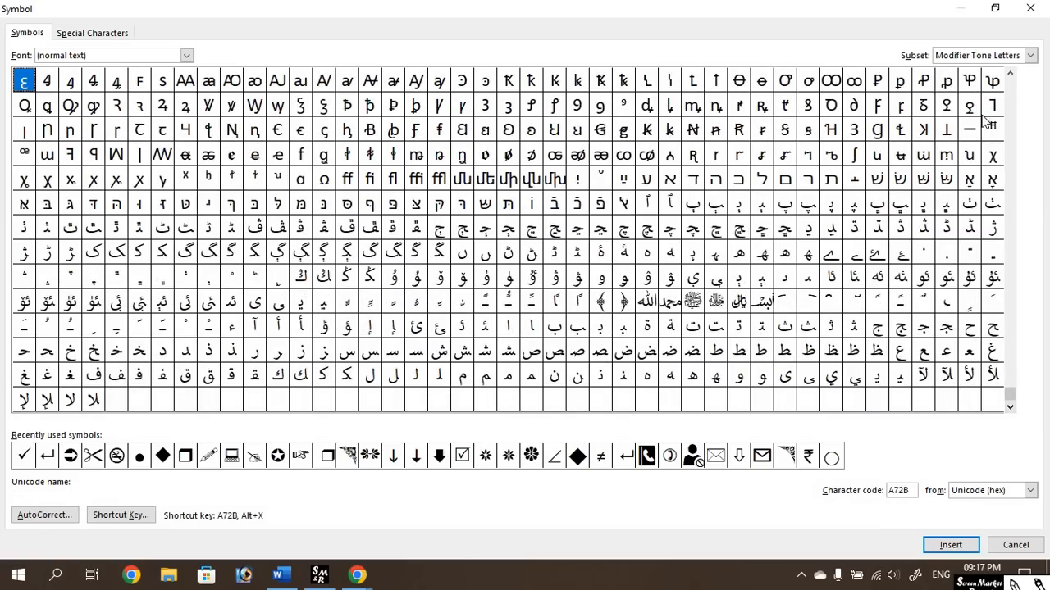
left_click_drag(1010, 74, 1010, 74)
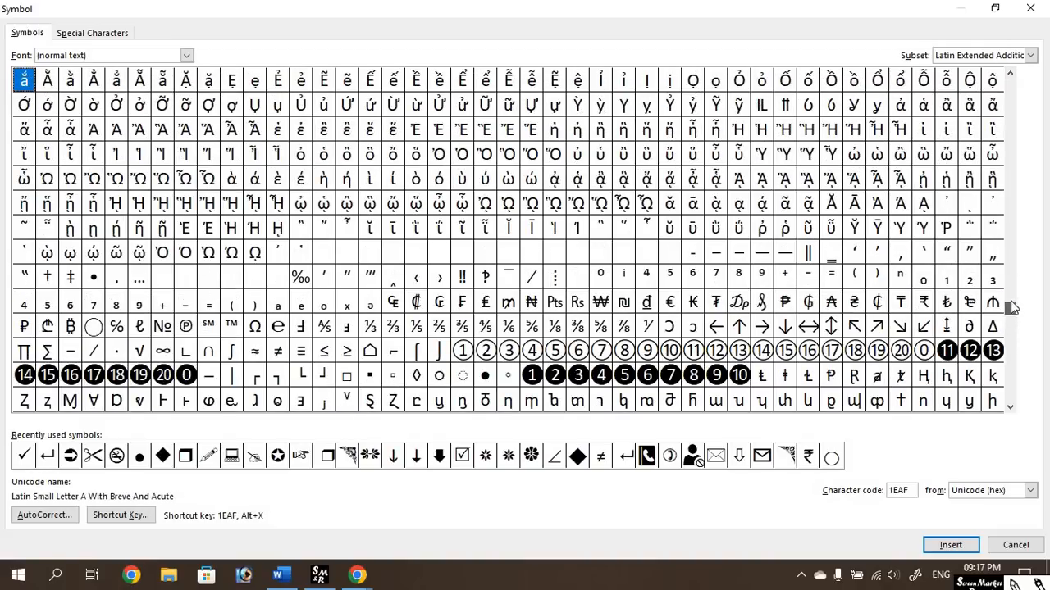
left_click_drag(1011, 304, 1011, 282)
left_click(1010, 75)
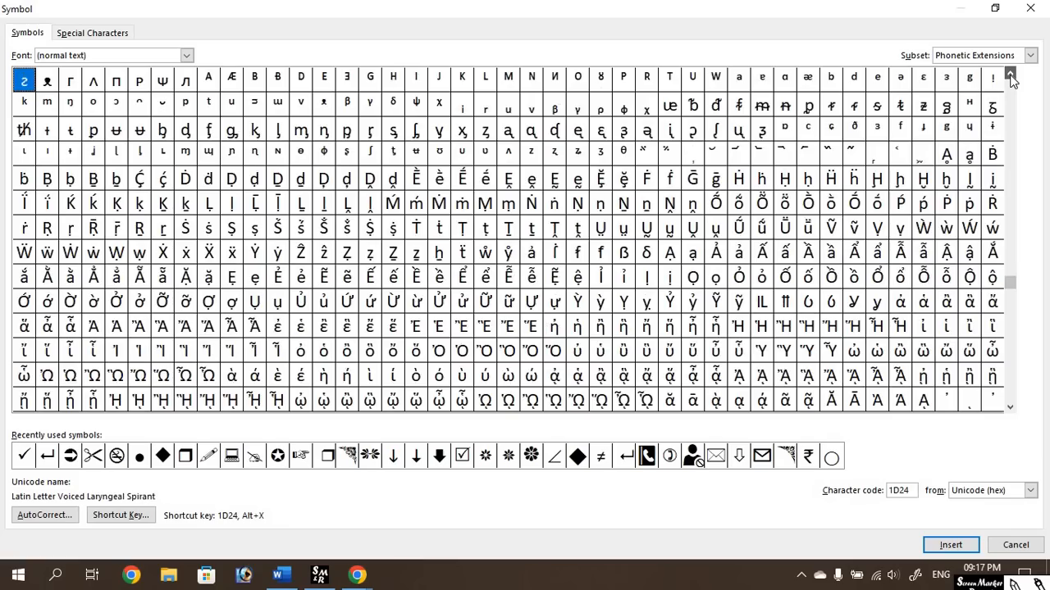
left_click_drag(1010, 74, 1010, 76)
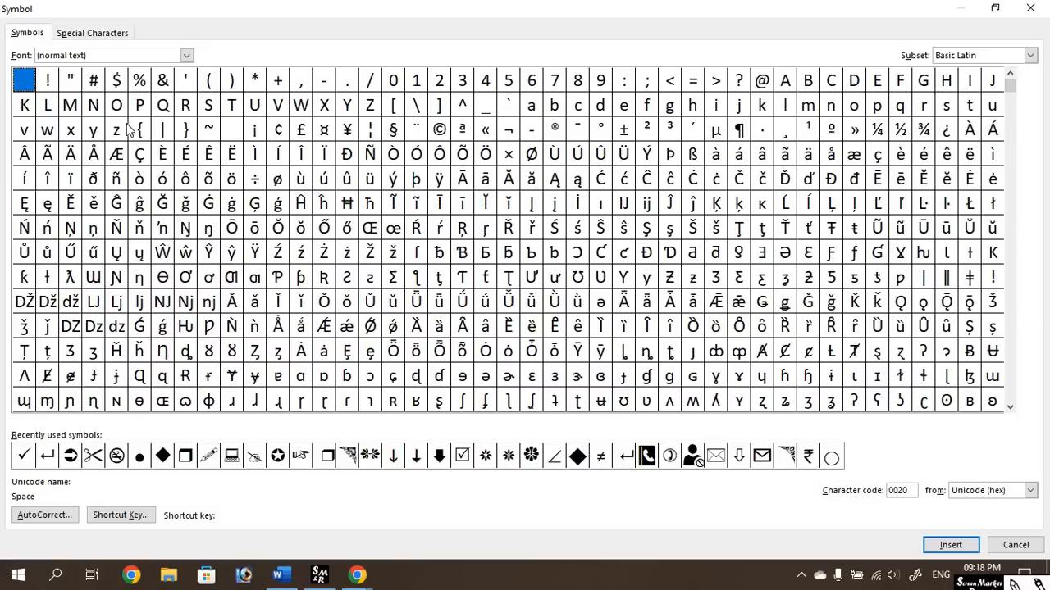
Set the symbol font to Arial and select the division sign (÷).
left_click(187, 55)
scroll(148, 87, "down", 3)
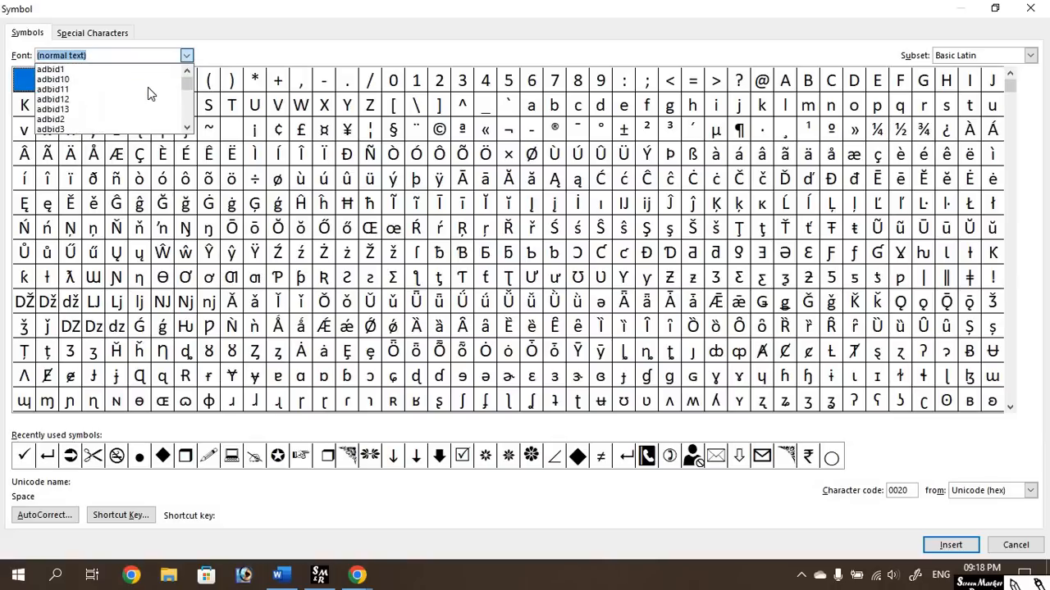
scroll(147, 87, "down", 15)
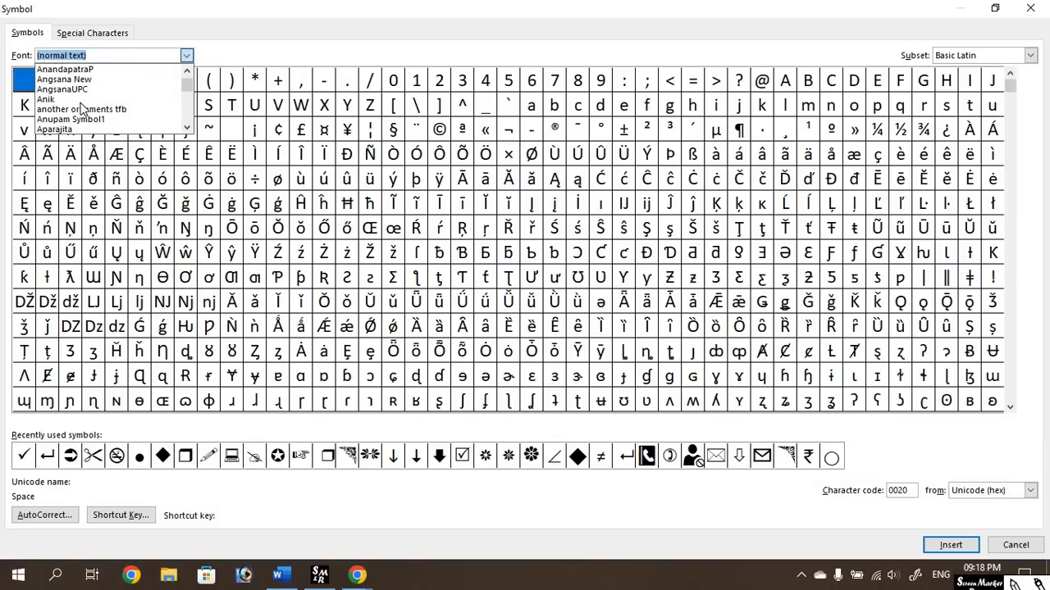
scroll(82, 109, "down", 10)
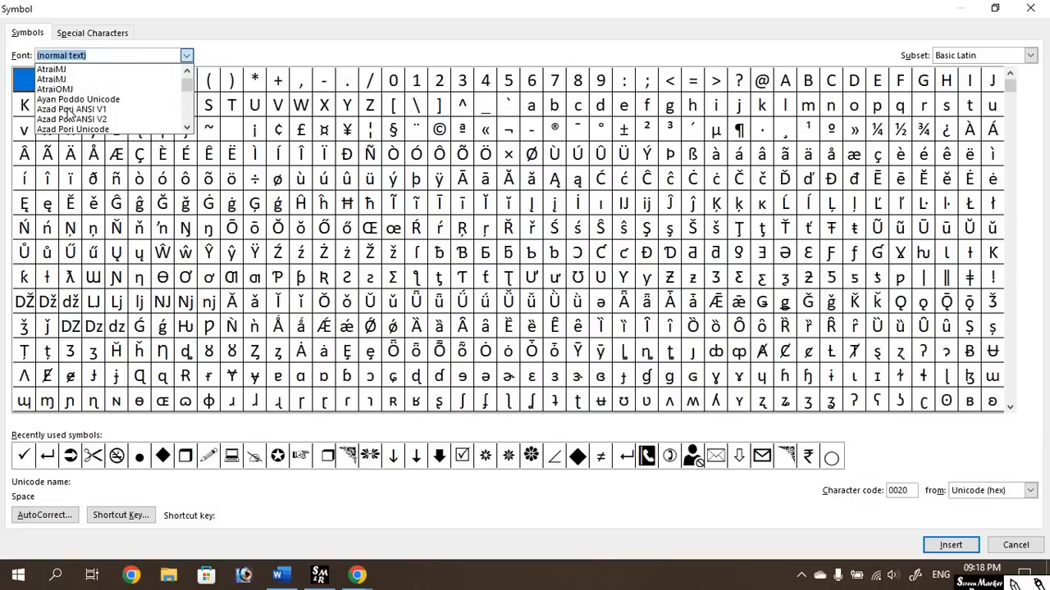
scroll(71, 112, "up", 1)
scroll(70, 111, "up", 5)
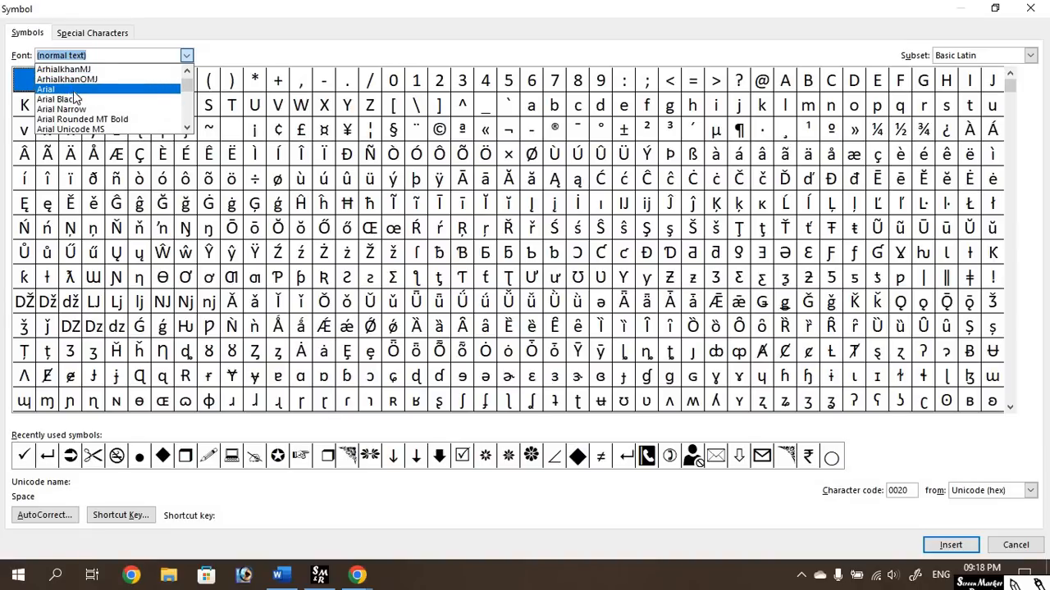
left_click(71, 90)
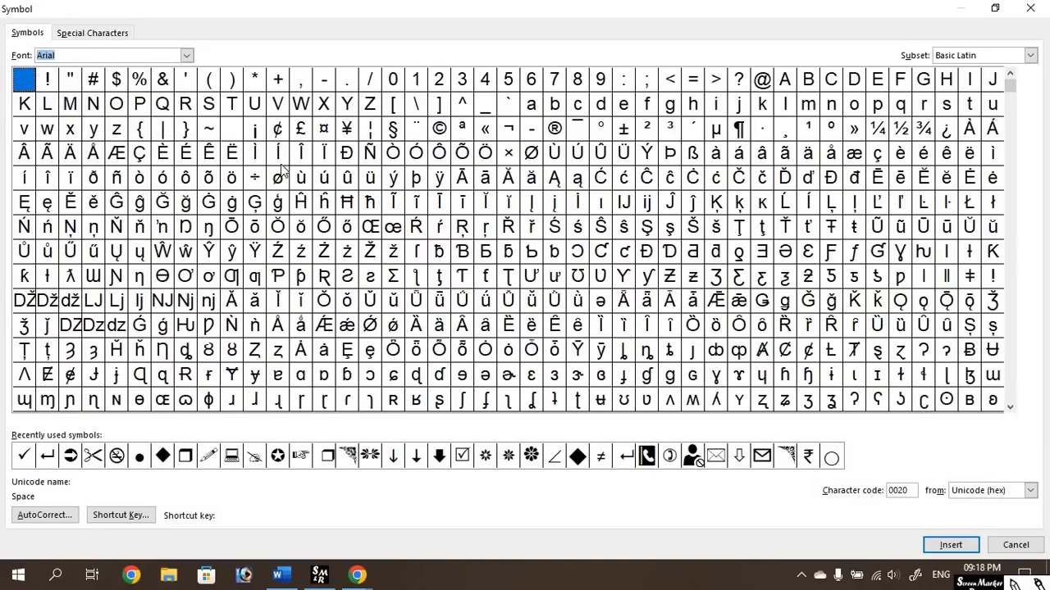
left_click(255, 178)
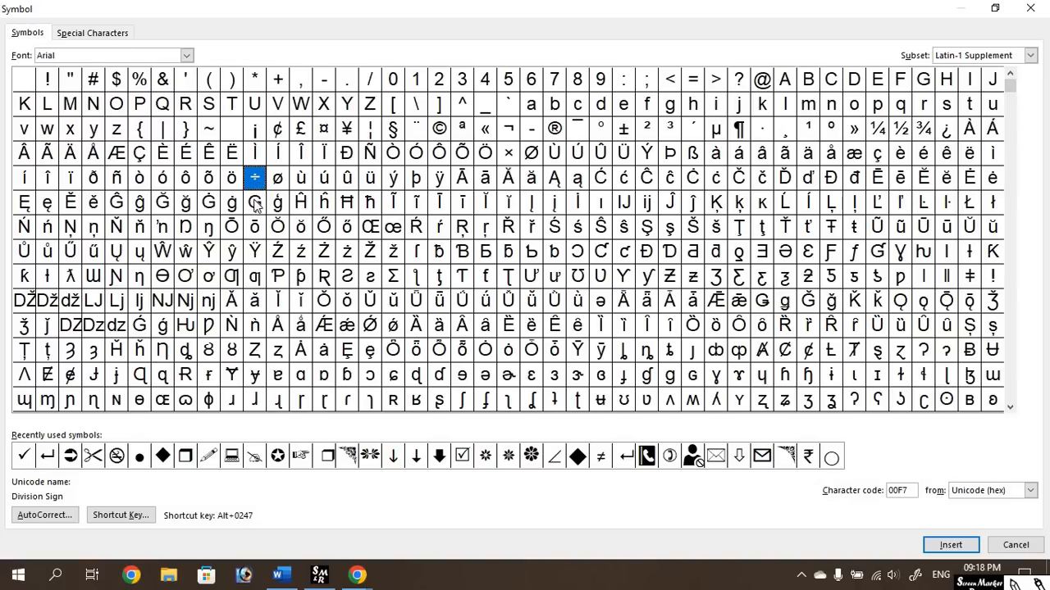
Assign the keyboard shortcut Alt+B to the division sign and close the symbol dialogs.
left_click(121, 515)
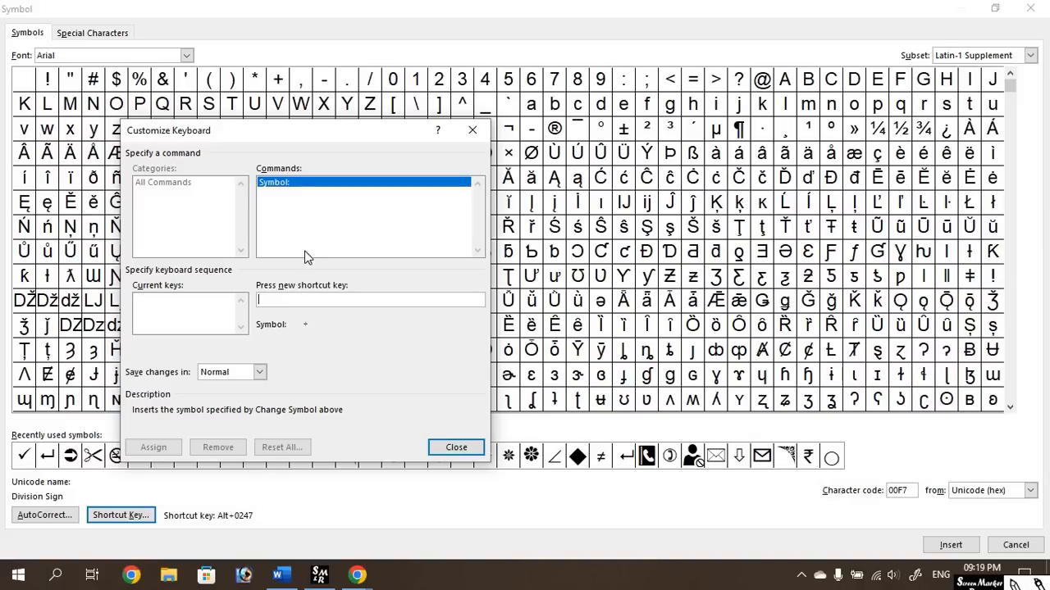
key("alt+b")
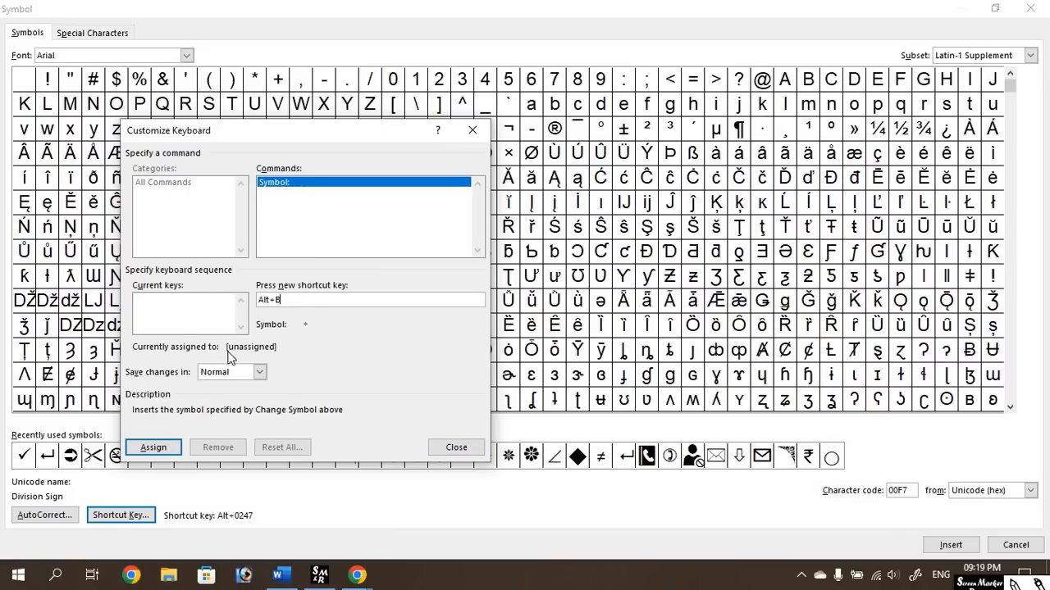
left_click(154, 449)
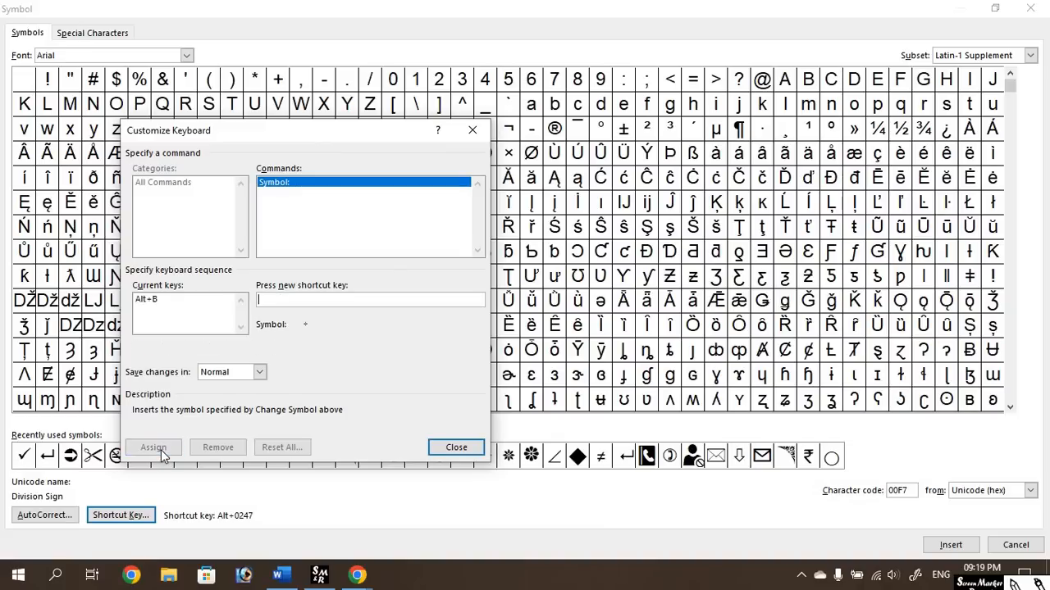
left_click(457, 450)
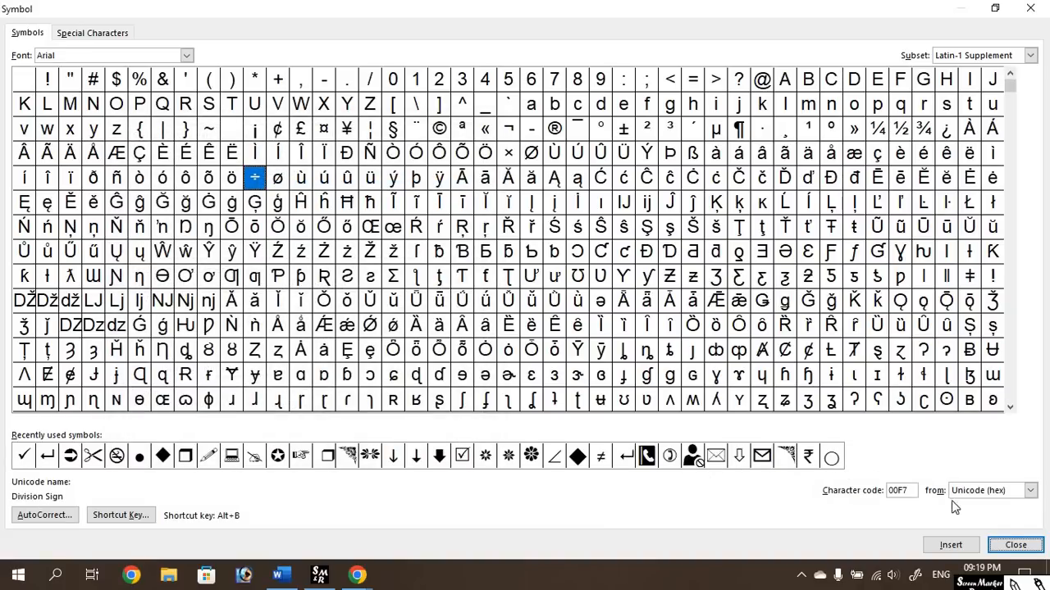
left_click(1014, 544)
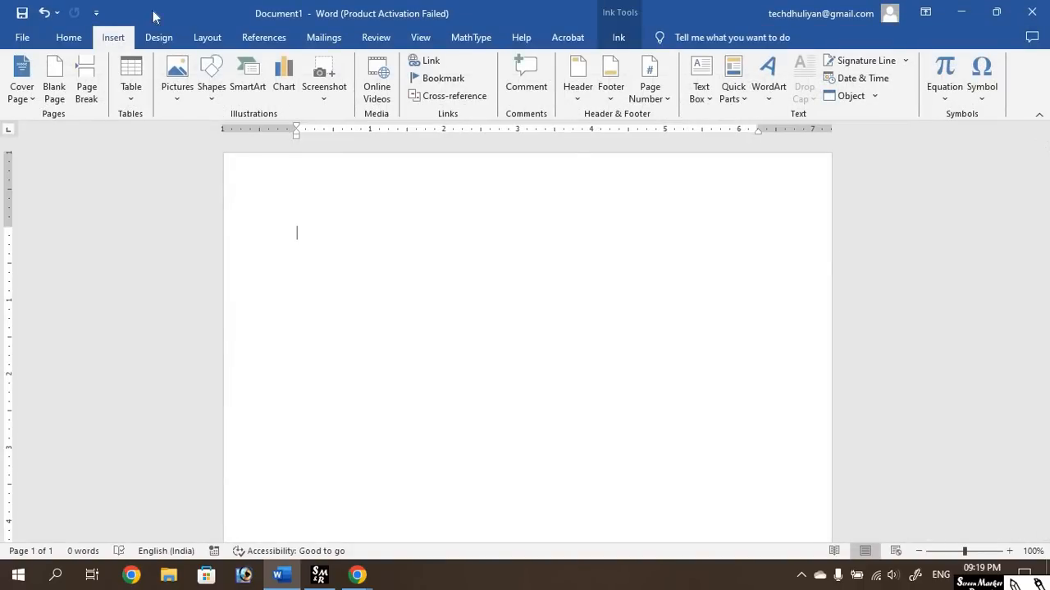
Write the division examples "30 ÷ 5 = ?" and "70 ÷ 10 =" on two lines in 18-point text.
left_click(69, 37)
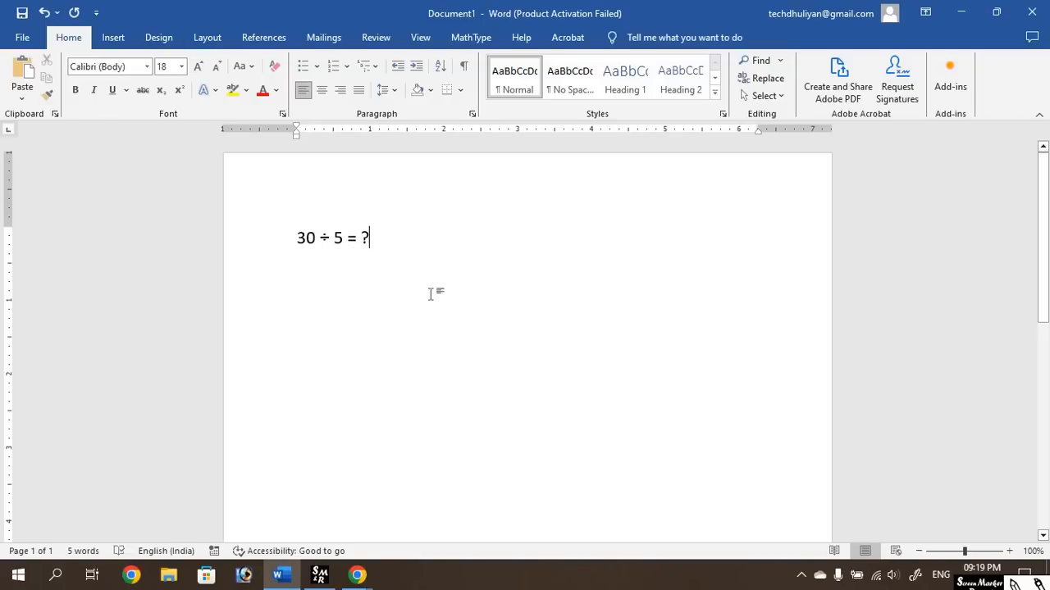
key("Return")
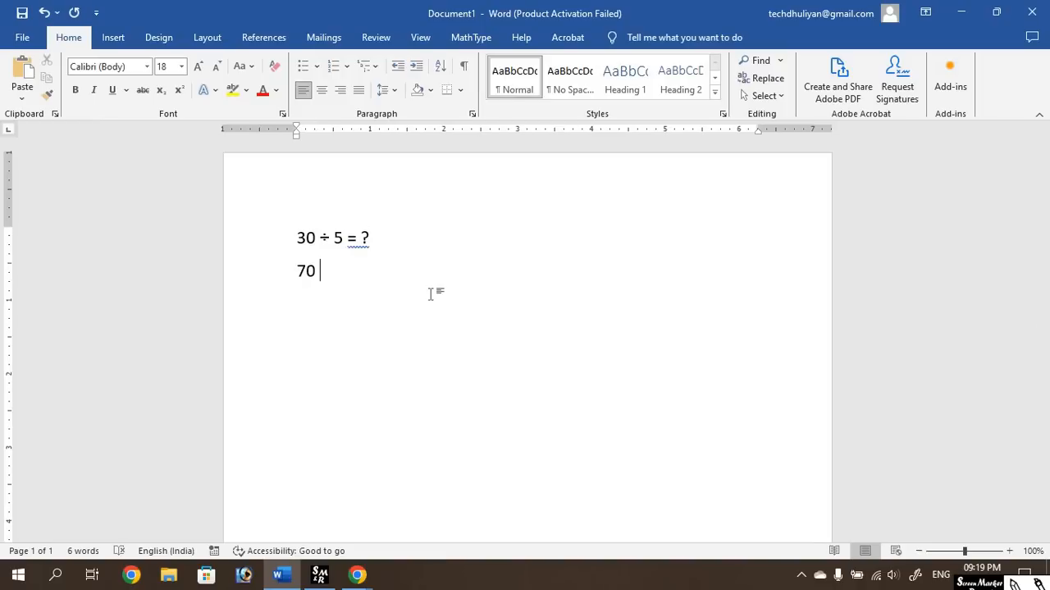
type("70 ÷ 10 =")
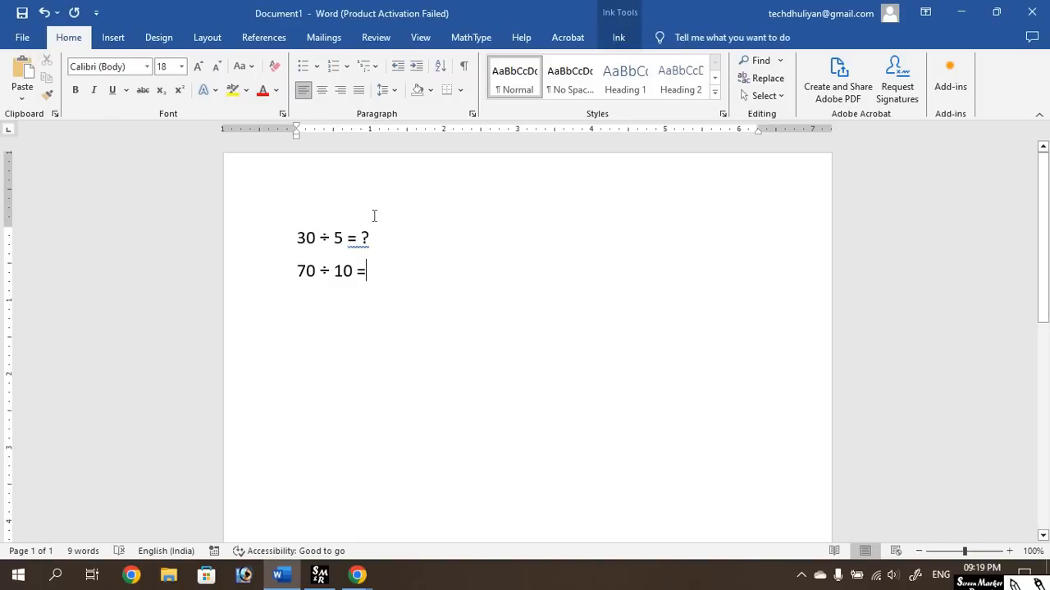
Handwrite the notes "Insert Ribbon", "Symbol" and "More Symbol" in red beside the examples, with an arrow after each.
key("ctrl+1")
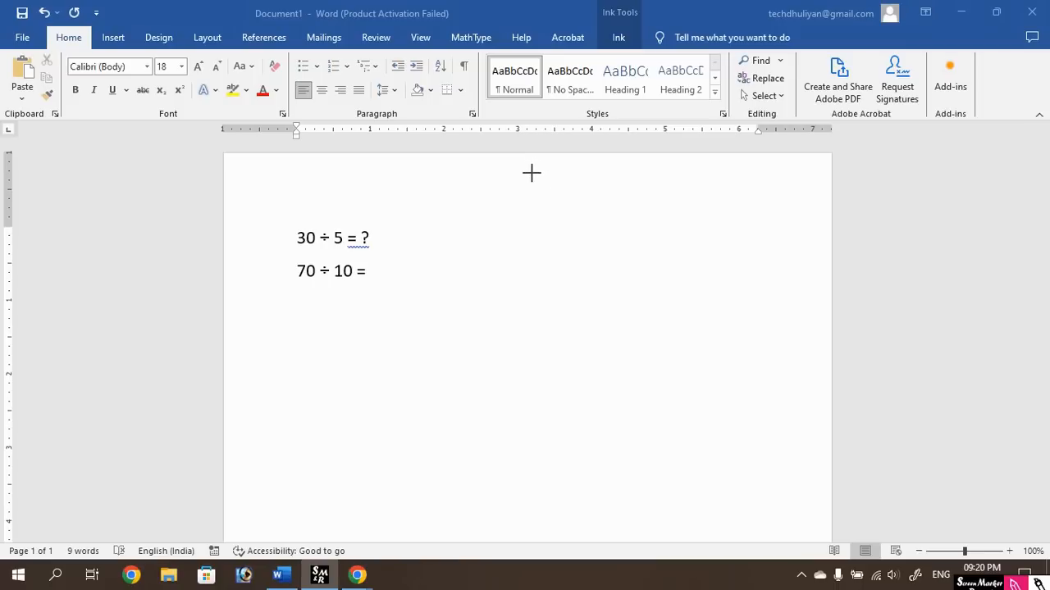
mouse_move(535, 163)
left_mouse_down()
mouse_move(534, 175)
mouse_move(579, 174)
mouse_move(624, 153)
mouse_move(628, 179)
mouse_move(694, 164)
mouse_move(759, 169)
left_mouse_up()
left_click(633, 188)
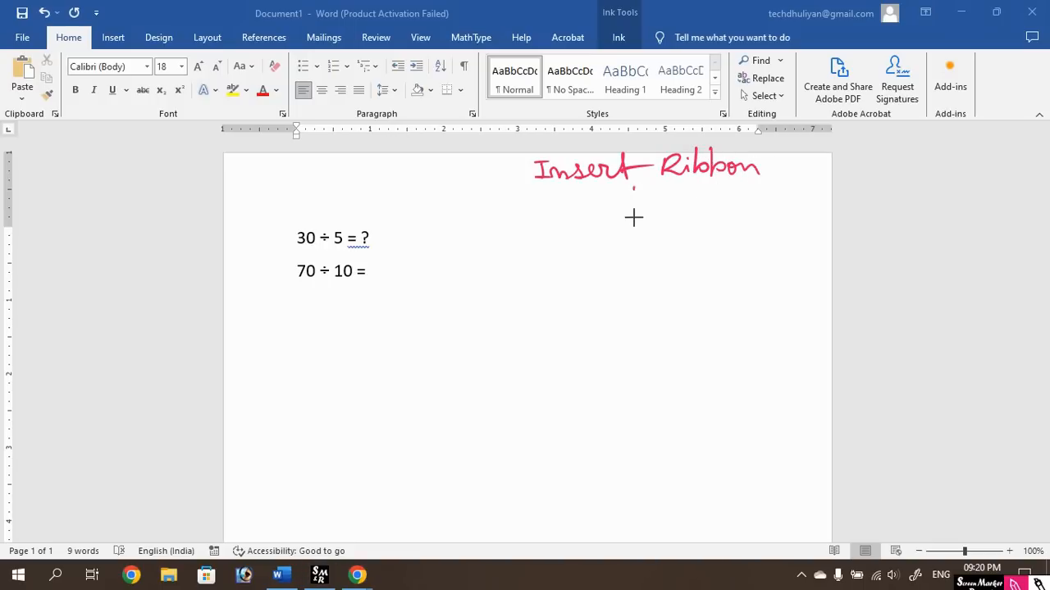
left_click_drag(634, 217, 634, 220)
mouse_move(628, 206)
left_mouse_down()
mouse_move(651, 207)
mouse_move(587, 240)
mouse_move(620, 254)
mouse_move(632, 235)
mouse_move(677, 235)
mouse_move(680, 243)
mouse_move(696, 212)
left_mouse_up()
left_click_drag(645, 245, 644, 279)
left_click_drag(638, 268, 648, 269)
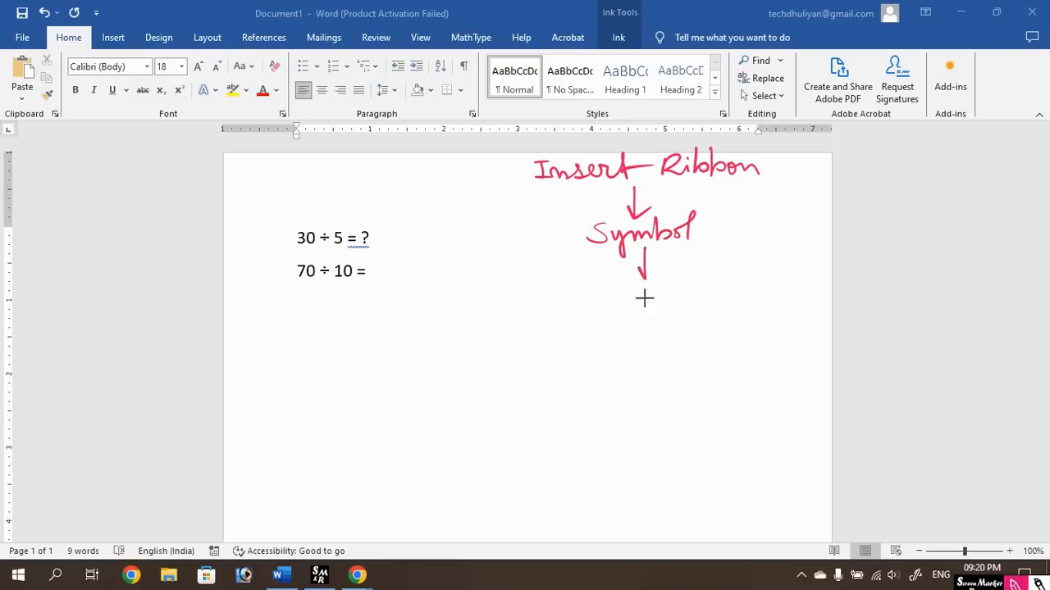
mouse_move(582, 308)
left_mouse_down()
mouse_move(592, 297)
mouse_move(731, 293)
mouse_move(745, 272)
mouse_move(771, 296)
mouse_move(786, 264)
left_mouse_up()
left_click_drag(655, 316, 656, 353)
left_click_drag(656, 353, 669, 336)
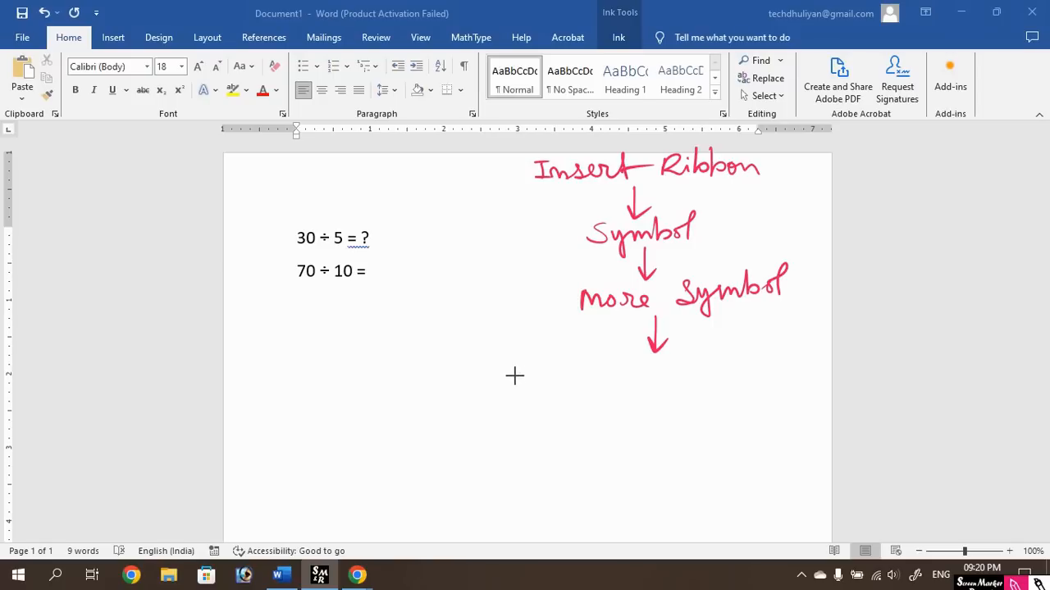
Continue the red handwritten flow with "Choose Font like Arial", "Click on your symbol" and "Insert", linked by downward arrows.
mouse_move(514, 376)
left_mouse_down()
mouse_move(538, 353)
mouse_move(547, 370)
mouse_move(583, 376)
mouse_move(686, 358)
mouse_move(881, 356)
mouse_move(904, 333)
mouse_move(862, 338)
left_mouse_up()
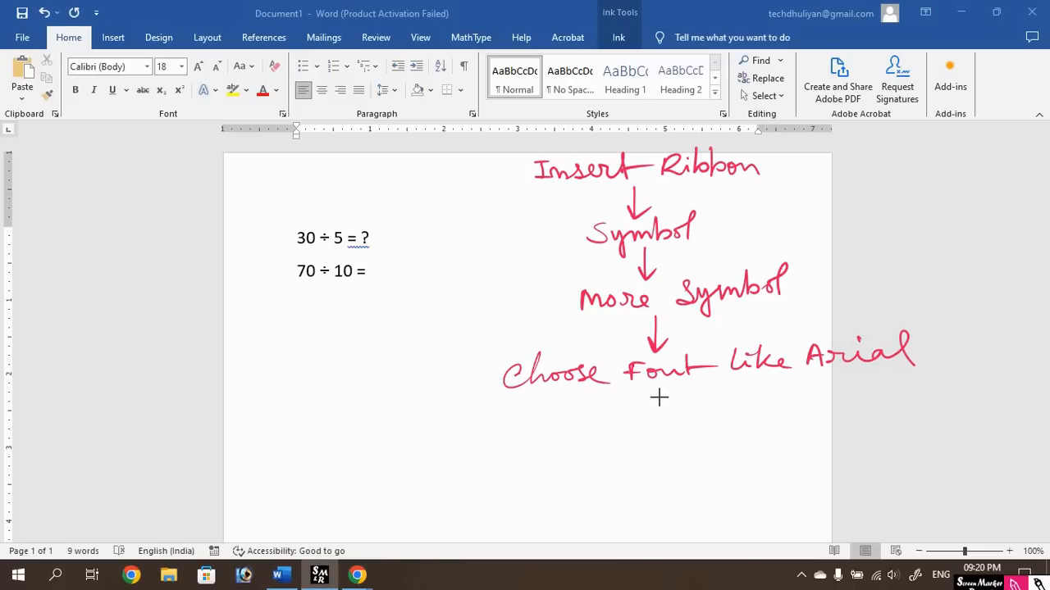
mouse_move(656, 385)
left_mouse_down()
mouse_move(660, 416)
mouse_move(674, 399)
left_mouse_up()
left_click_drag(579, 427, 640, 431)
mouse_move(665, 424)
left_mouse_down()
mouse_move(682, 427)
mouse_move(679, 449)
left_mouse_up()
key("ctrl")
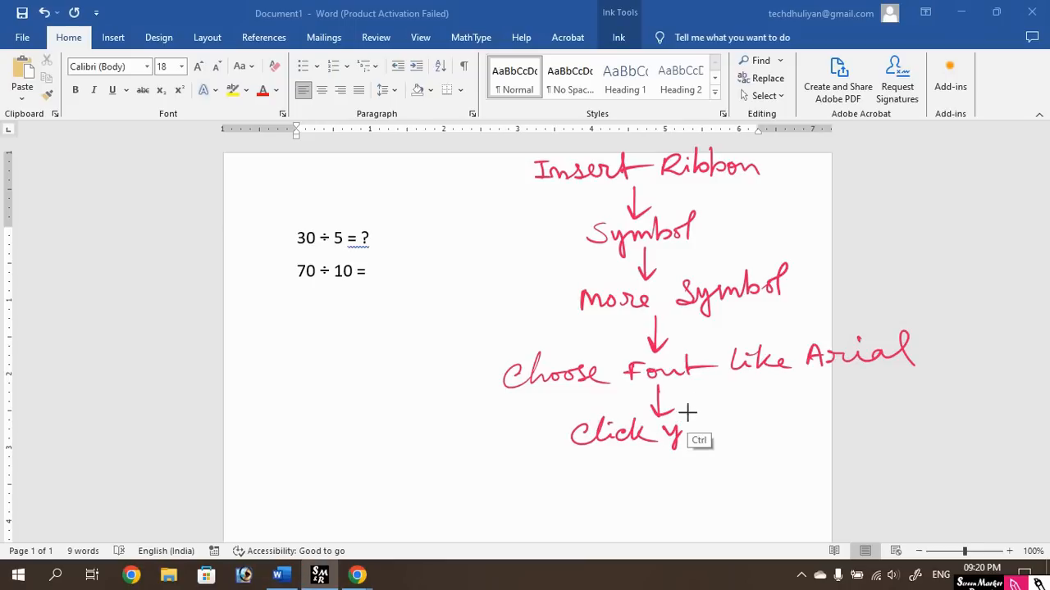
key("ctrl+e")
mouse_move(677, 433)
left_mouse_down()
mouse_move(874, 424)
mouse_move(911, 399)
mouse_move(913, 439)
left_mouse_up()
key("ctrl+p")
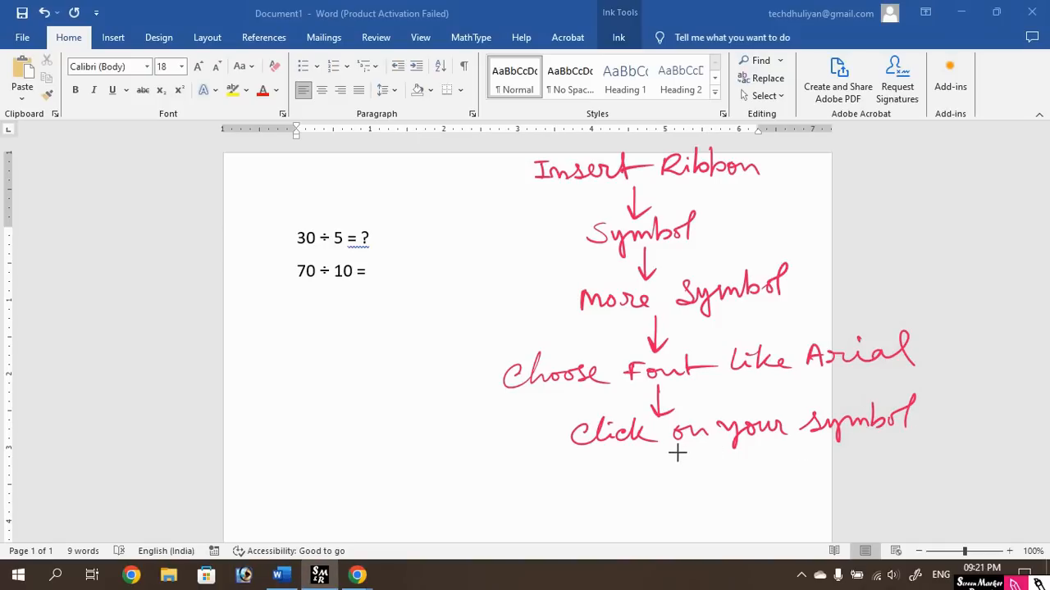
mouse_move(676, 448)
left_mouse_down()
mouse_move(660, 502)
mouse_move(728, 494)
mouse_move(753, 504)
mouse_move(771, 491)
left_mouse_up()
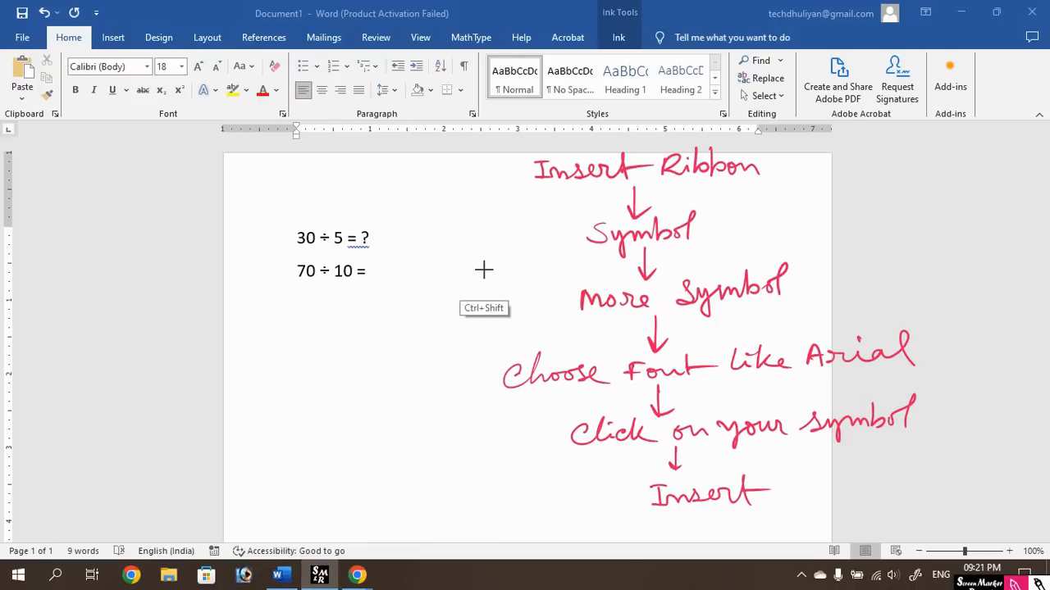
Erase the handwritten notes and delete both division examples from the document.
key("ctrl+shift")
key("ctrl+shift")
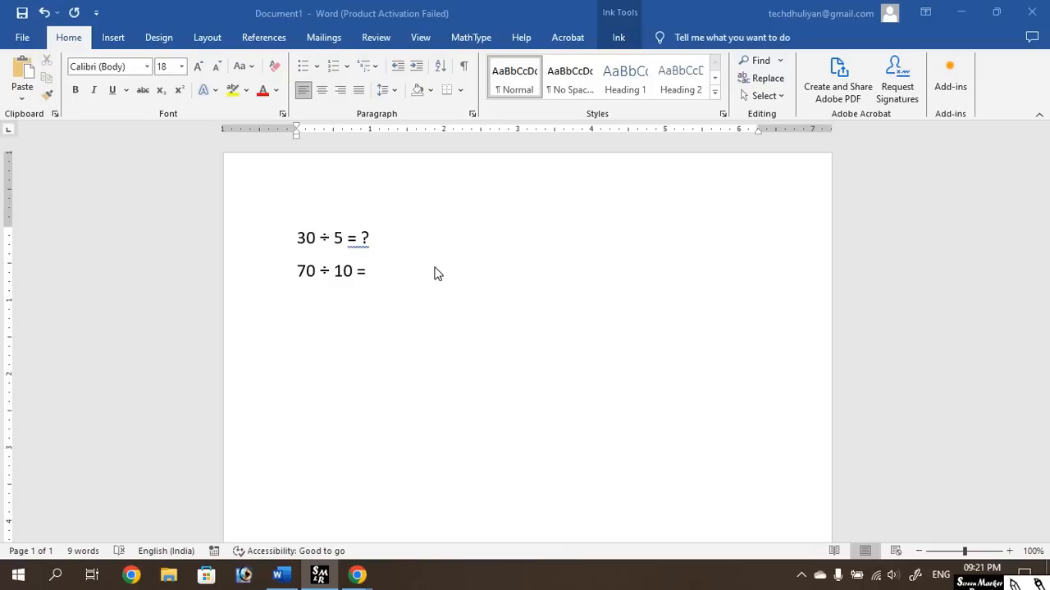
left_click(369, 275)
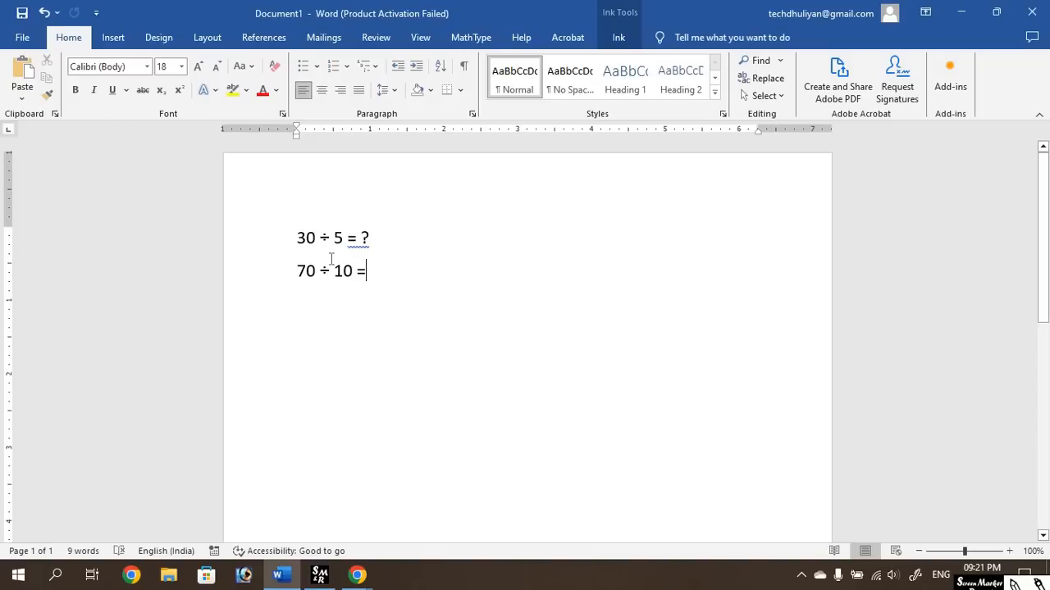
key("ctrl+a")
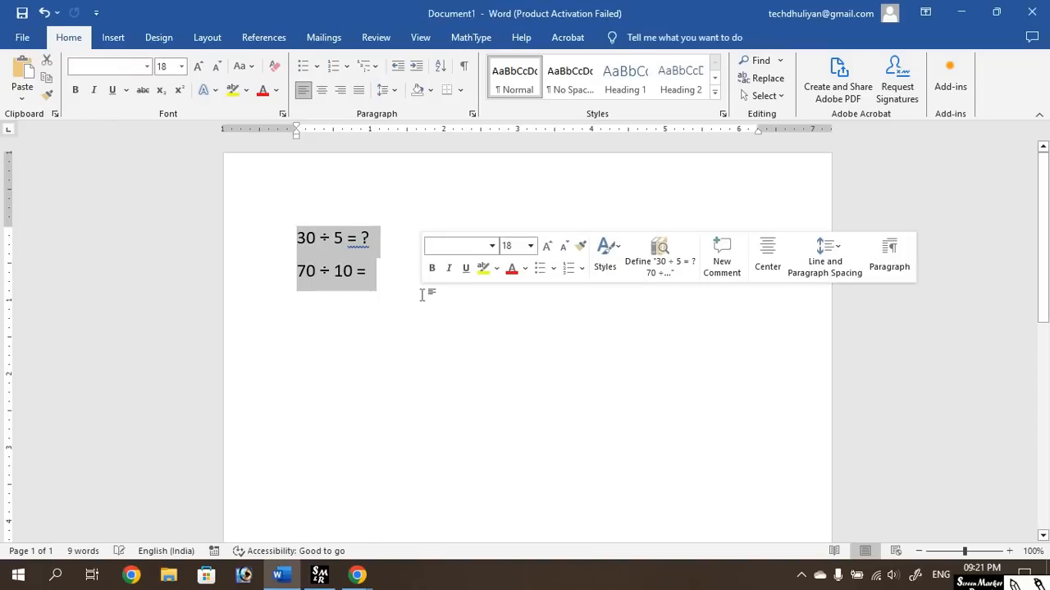
key("Delete")
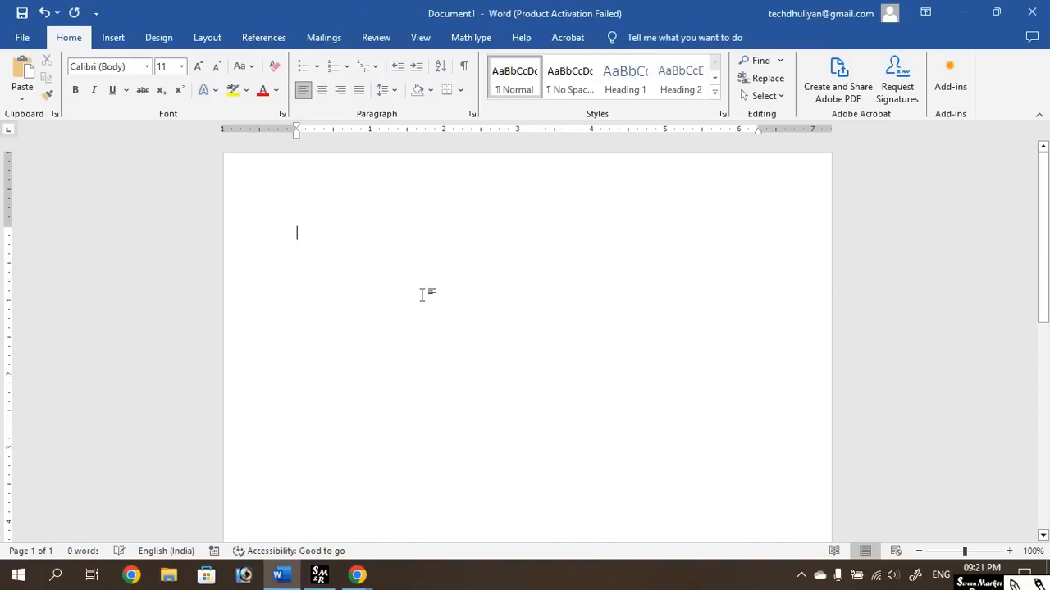
Increase the font size for the empty page to 20.
left_click(201, 65)
left_click(201, 66)
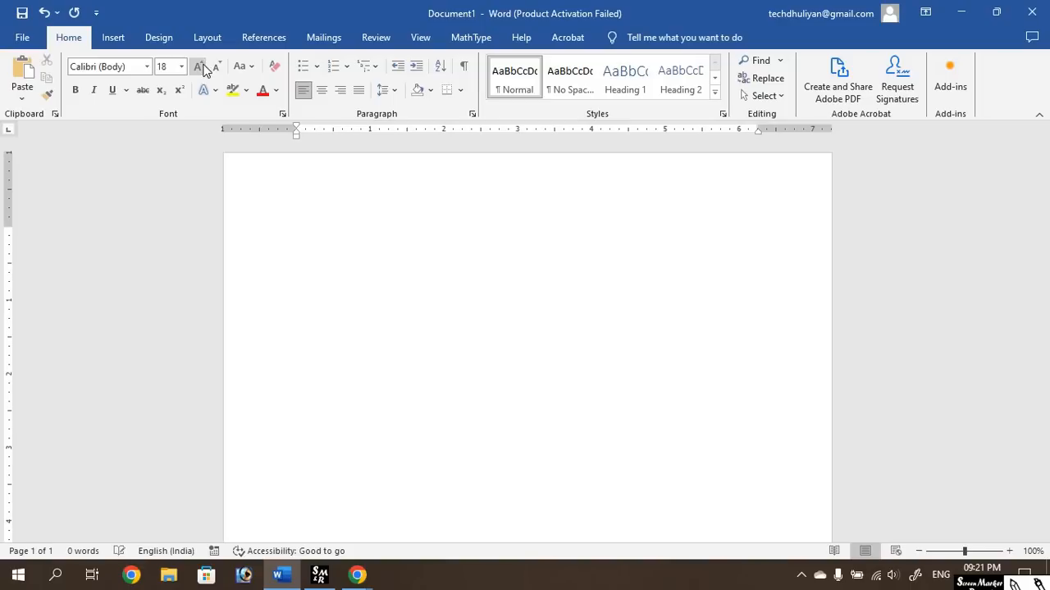
left_click(203, 68)
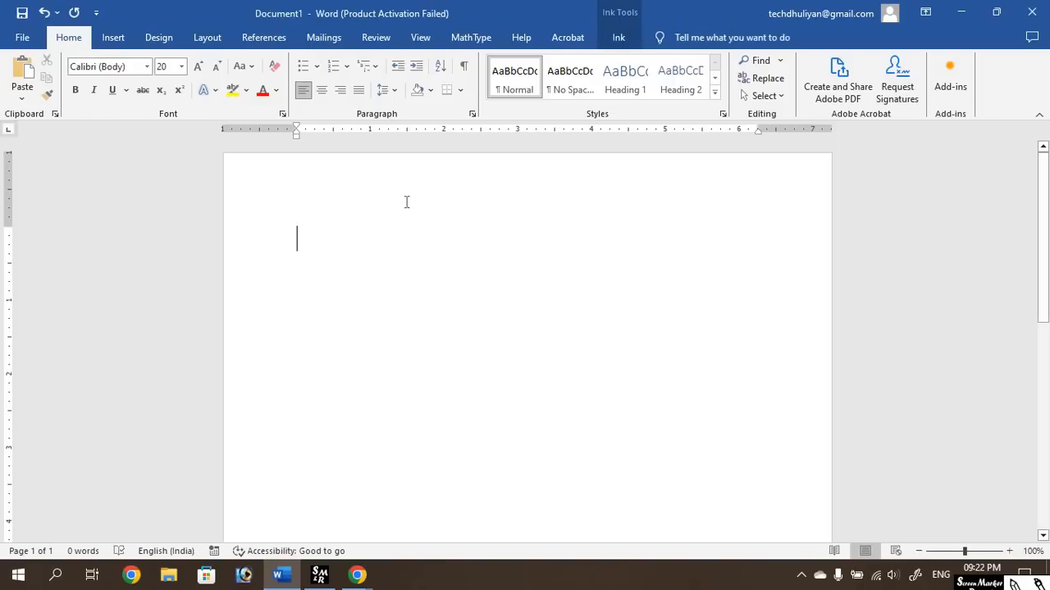
Handwrite the formula ((a+b)/2ab)² − (√(a−b)²) in red across the upper part of the page.
key("ctrl+shift")
key("ctrl+shift+d")
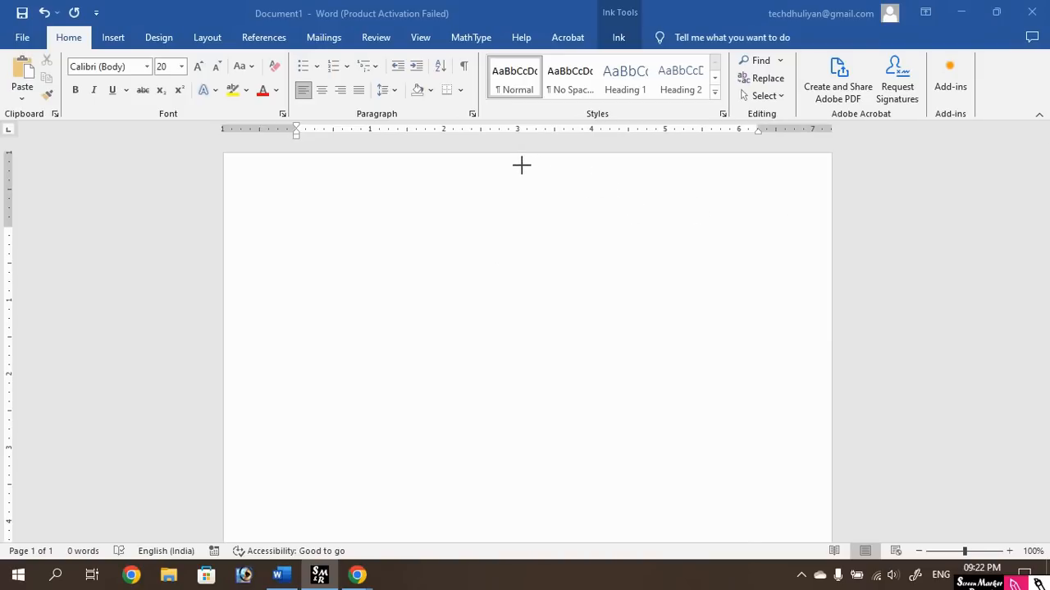
left_click_drag(521, 165, 516, 202)
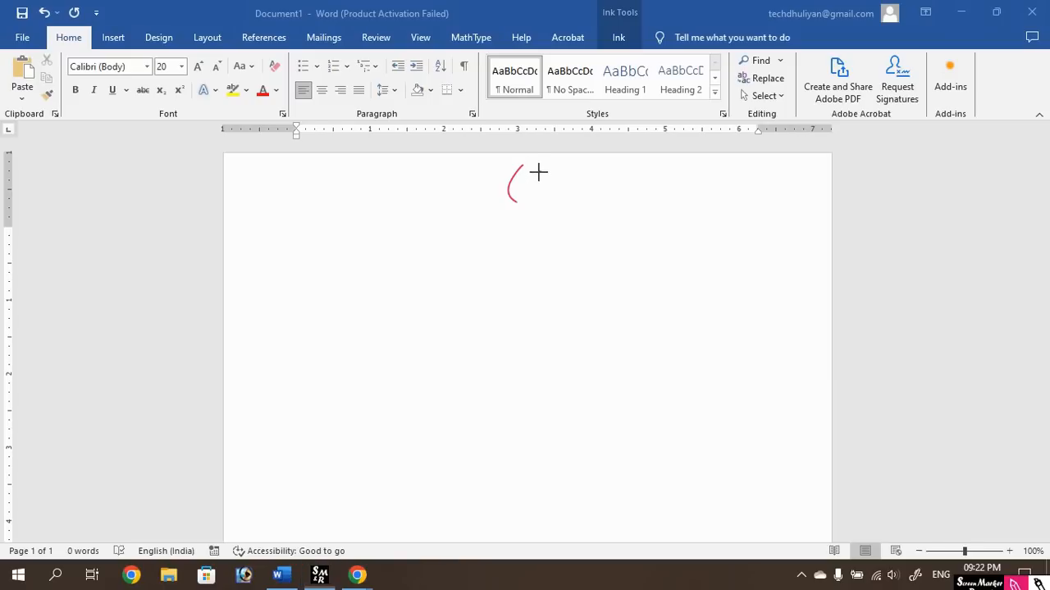
mouse_move(541, 168)
left_mouse_down()
mouse_move(548, 181)
mouse_move(585, 174)
mouse_move(585, 199)
left_mouse_up()
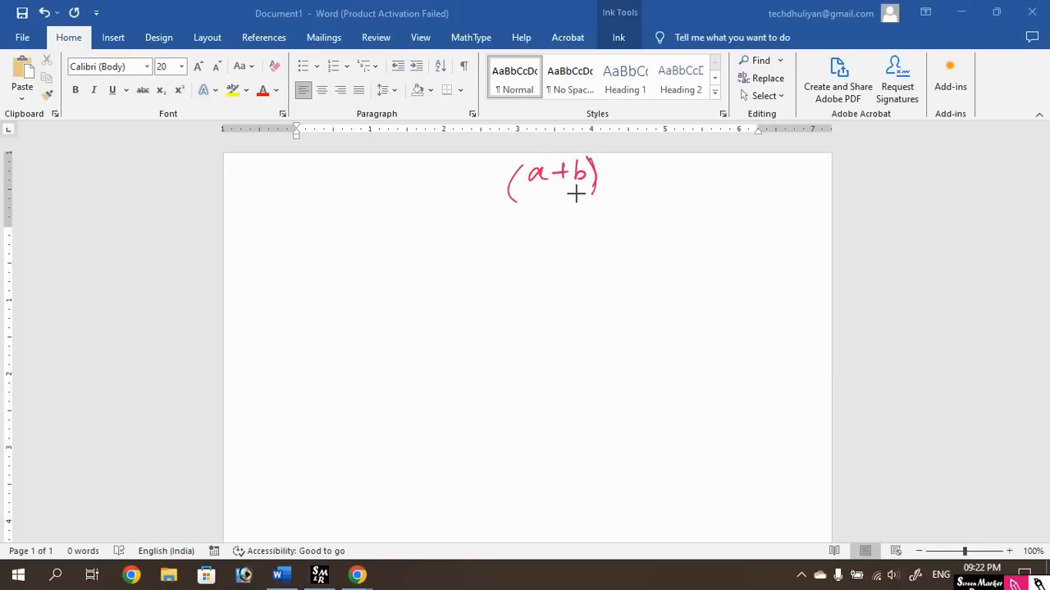
mouse_move(519, 191)
left_mouse_down()
mouse_move(590, 183)
mouse_move(549, 205)
mouse_move(574, 198)
left_mouse_up()
left_click_drag(599, 161, 611, 170)
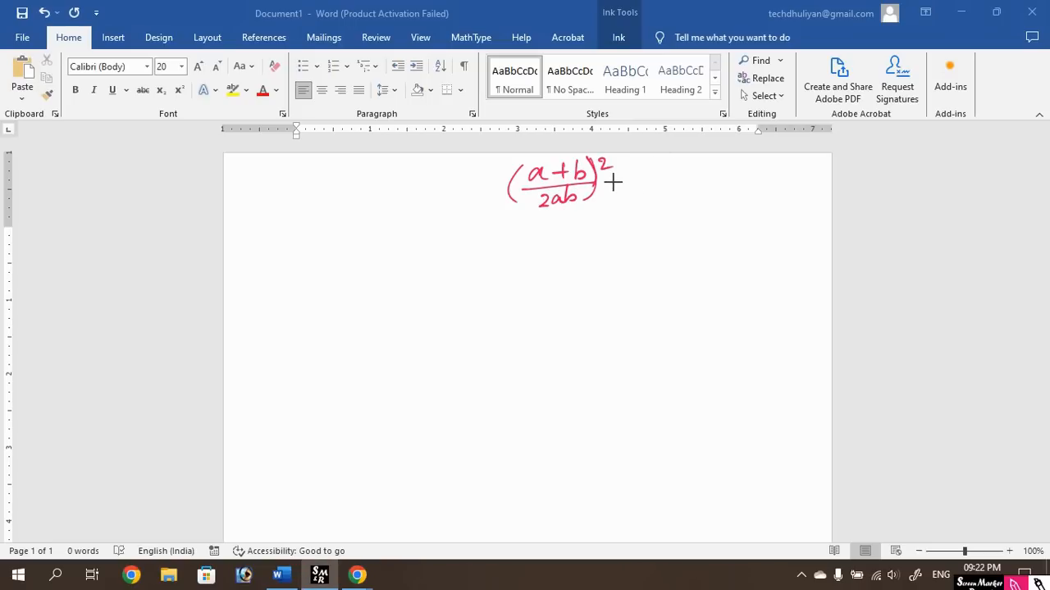
left_click_drag(614, 180, 634, 179)
mouse_move(653, 162)
left_mouse_down()
mouse_move(660, 201)
mouse_move(696, 164)
mouse_move(726, 164)
mouse_move(672, 192)
mouse_move(748, 179)
mouse_move(759, 196)
left_mouse_up()
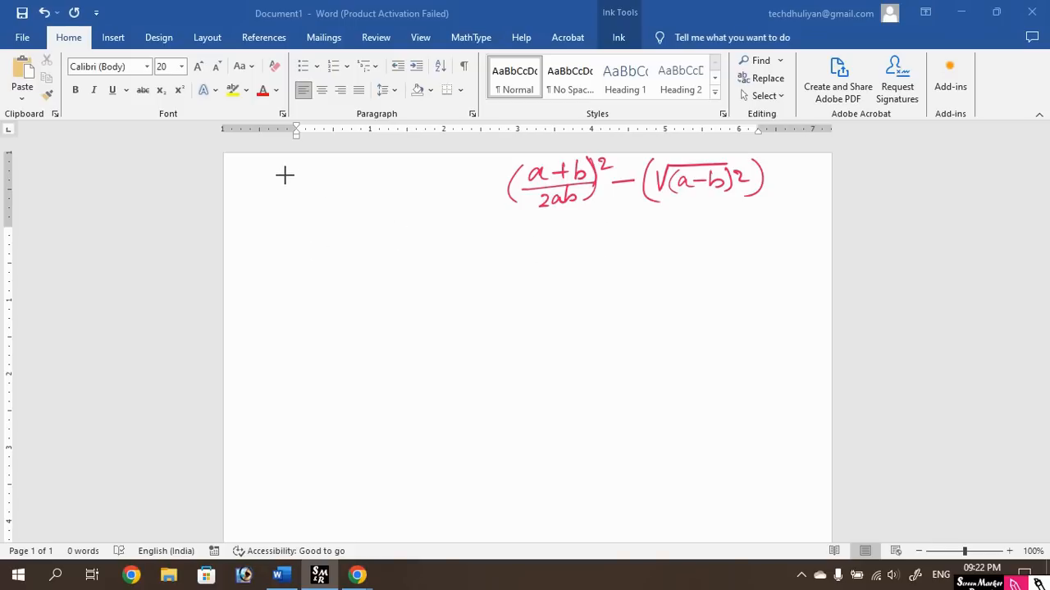
Handwrite the double-underlined heading "Equations" with an arrow leading to the formula, and leave the drawing mode.
mouse_move(271, 176)
left_mouse_down()
mouse_move(270, 202)
mouse_move(297, 181)
mouse_move(485, 169)
mouse_move(491, 178)
left_mouse_up()
left_click_drag(279, 215, 436, 206)
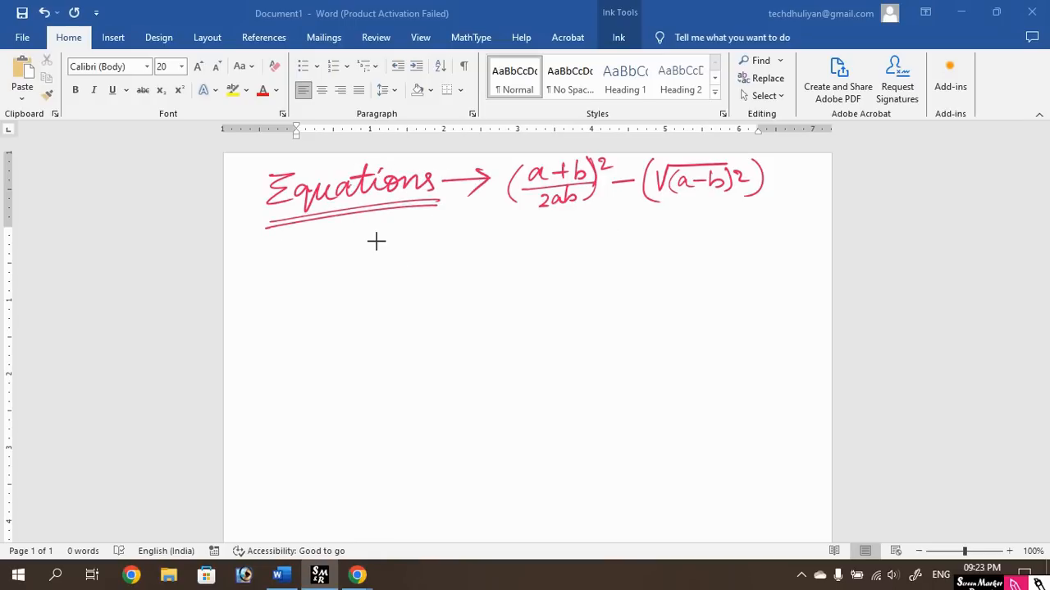
key("ctrl")
Insert a new equation below the handwritten formula and add an empty superscript structure to it.
left_click(105, 42)
left_click(106, 42)
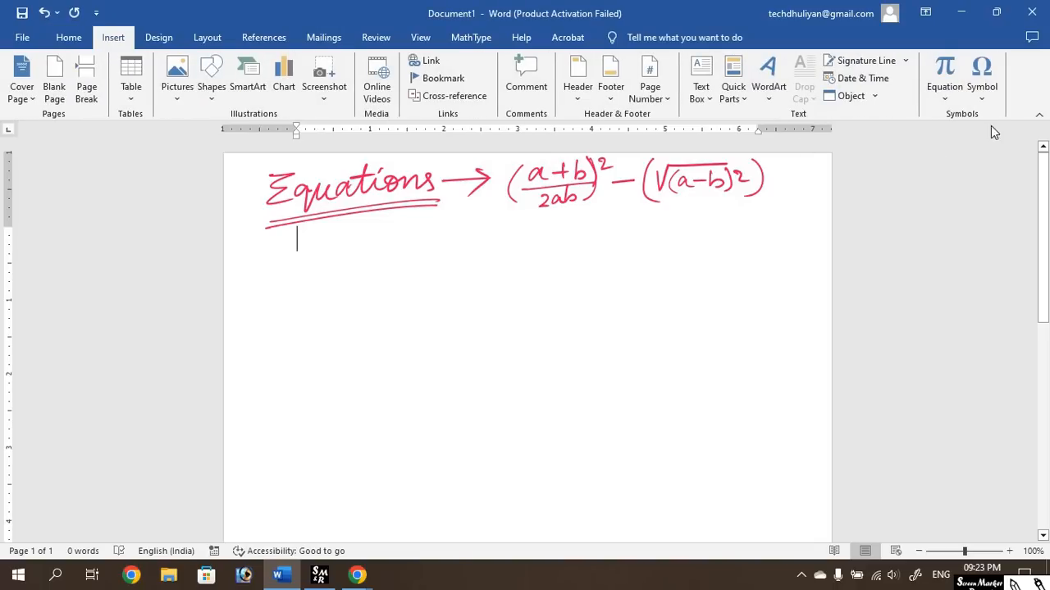
left_click(945, 72)
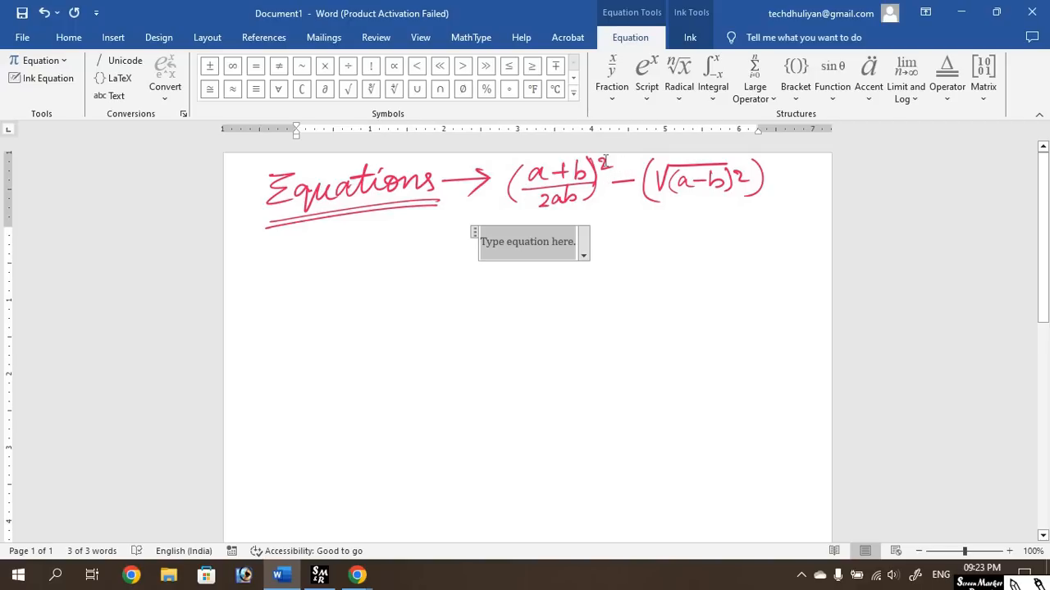
left_click(647, 85)
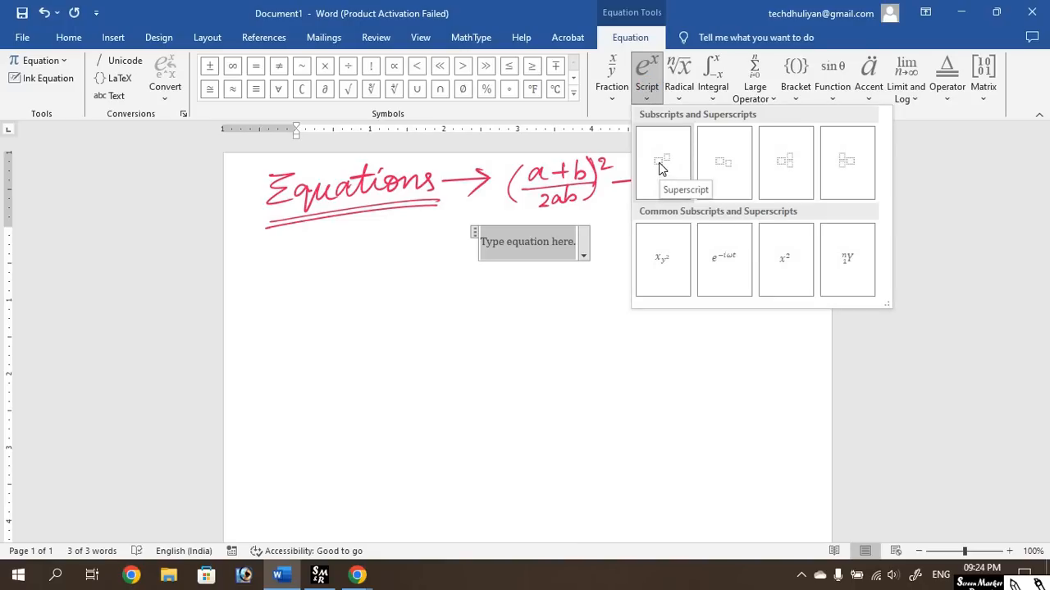
left_click(662, 168)
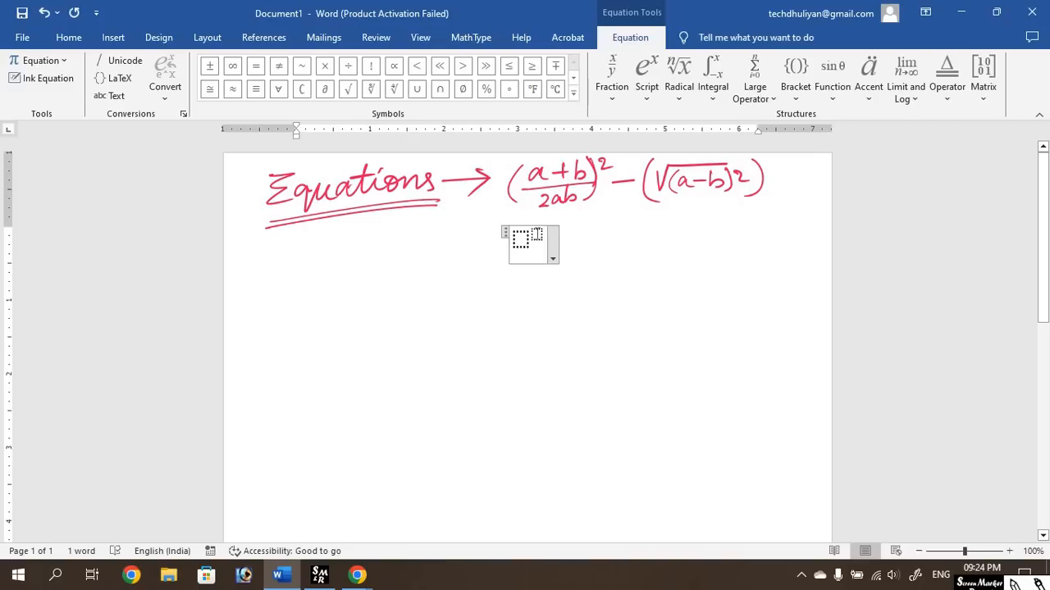
Select the base placeholder of the superscript structure in the equation.
left_click(1008, 551)
left_click(1009, 551)
left_click(1009, 551)
left_click(1008, 551)
left_click(1008, 551)
left_click(1009, 551)
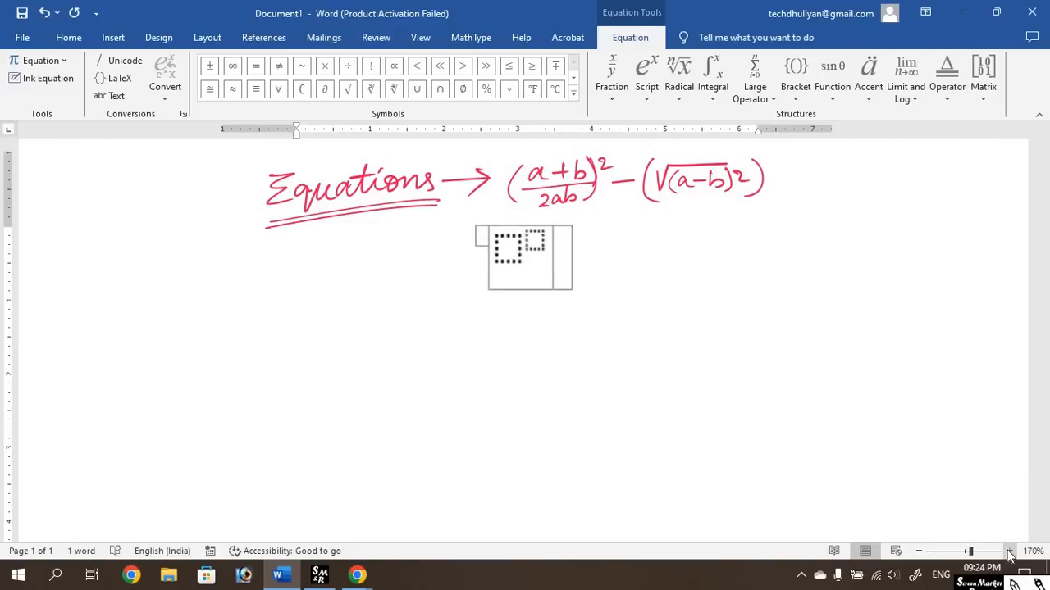
left_click(1008, 551)
left_click(919, 551)
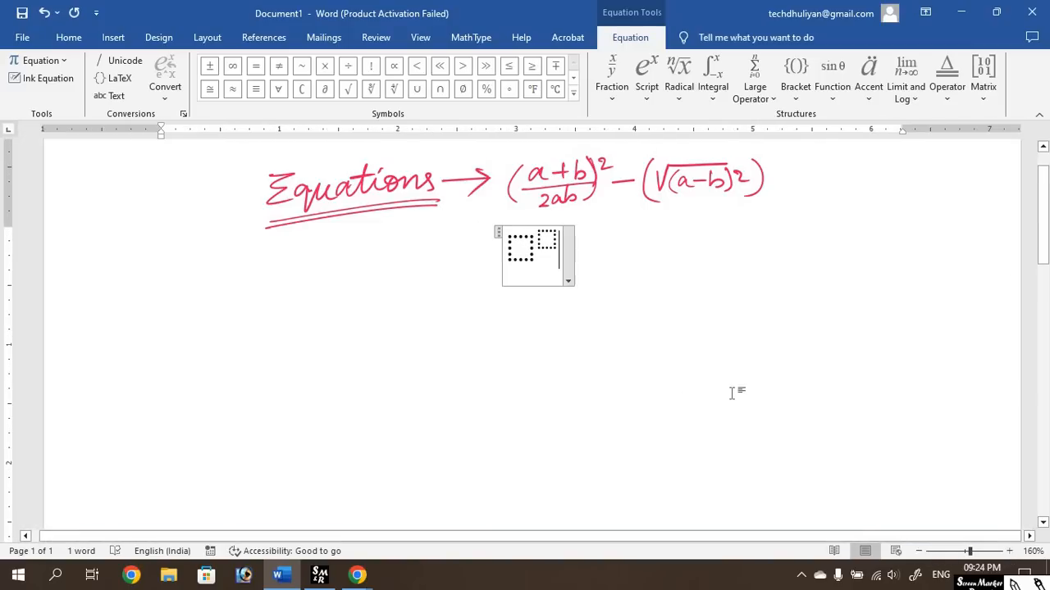
left_click(522, 245)
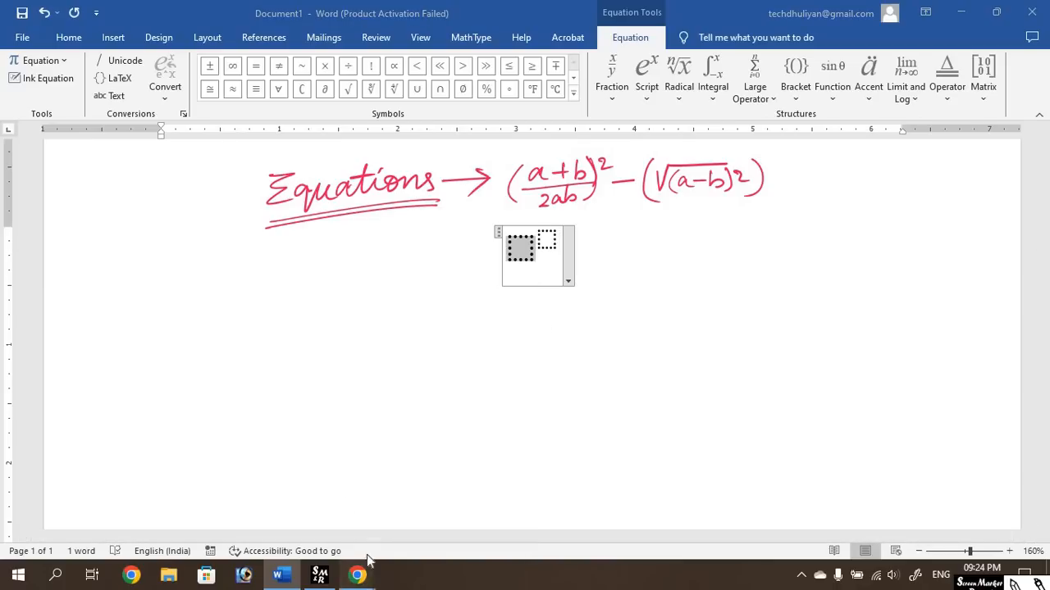
Switch to the Google Meet call to check on the participants, and return to the Word document.
mouse_move(358, 573)
left_click(279, 461)
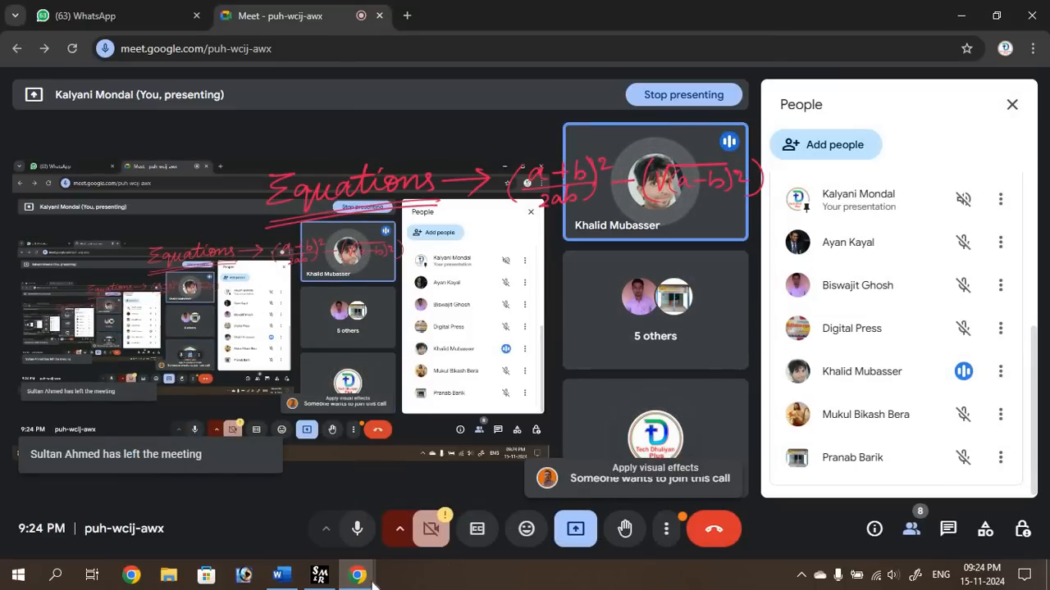
left_click(281, 575)
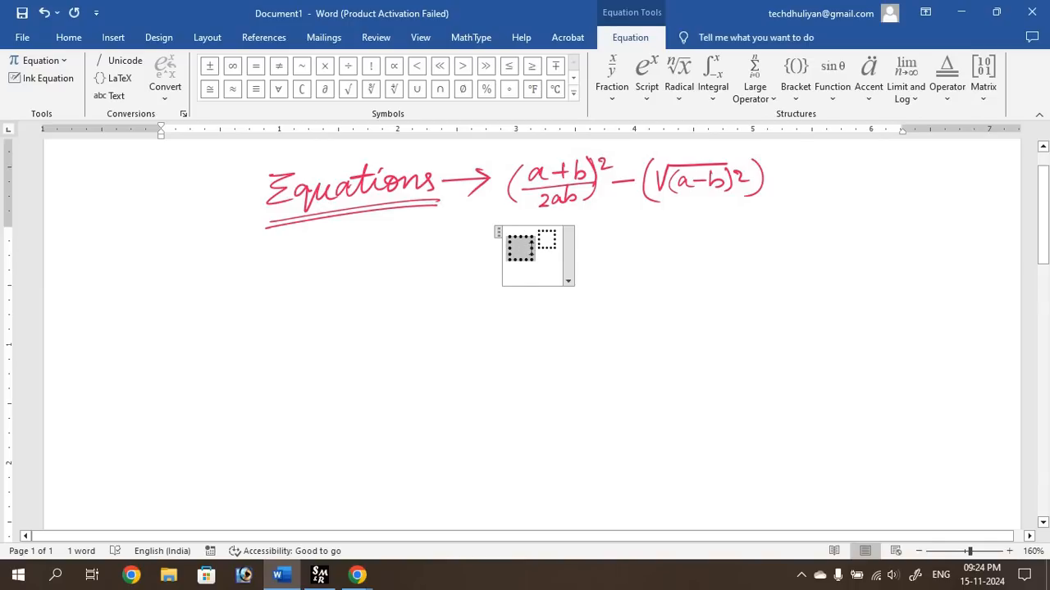
Insert parentheses as the base of the superscript structure and place an empty stacked fraction inside them.
left_click(791, 96)
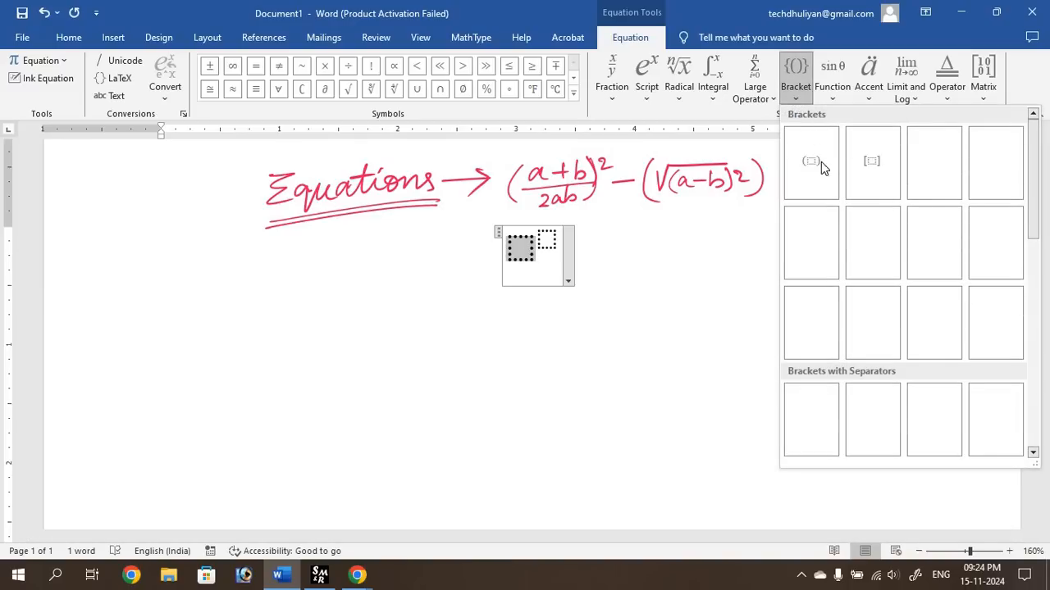
left_click(811, 161)
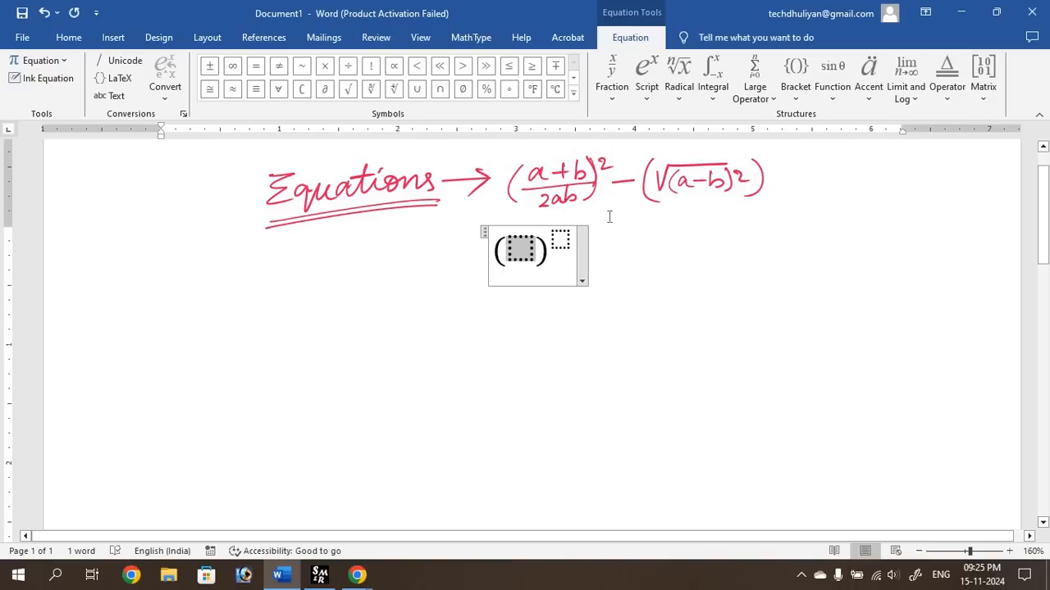
left_click(611, 90)
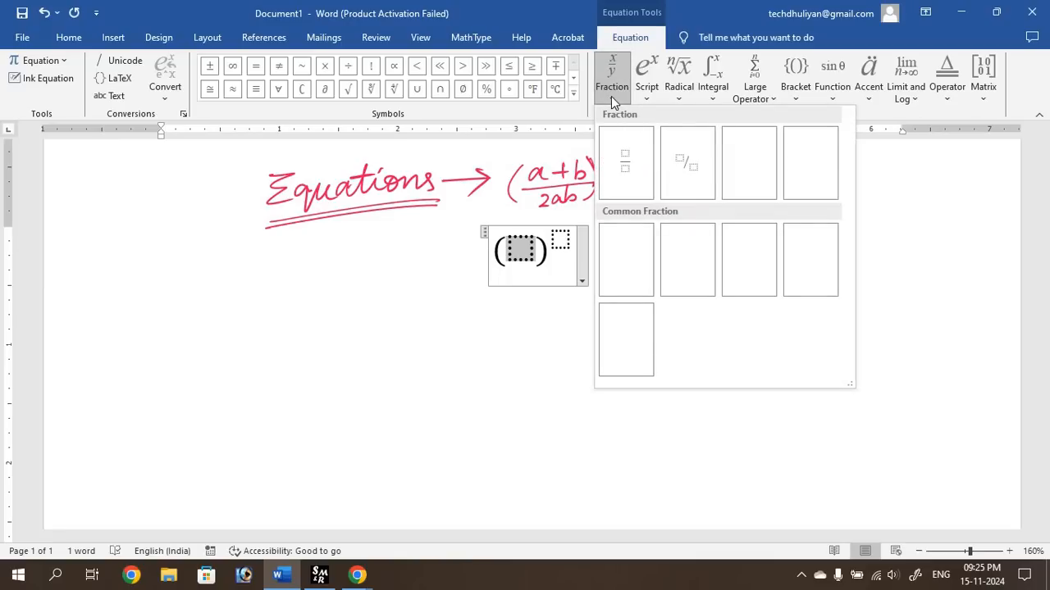
left_click(627, 164)
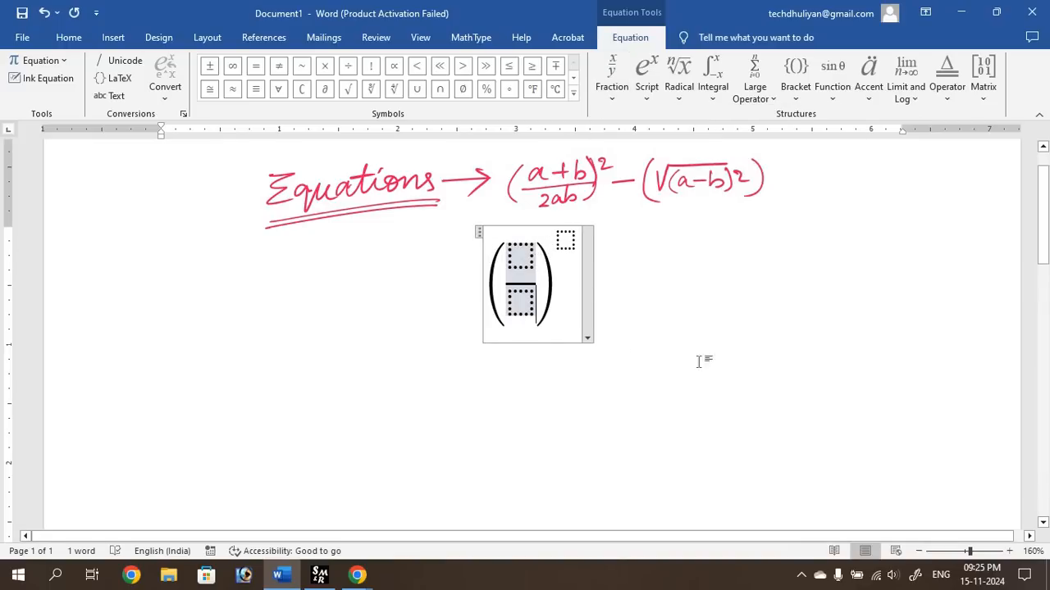
Fill the fraction inside the parentheses with a + b as numerator and 2ab as denominator.
key("Up")
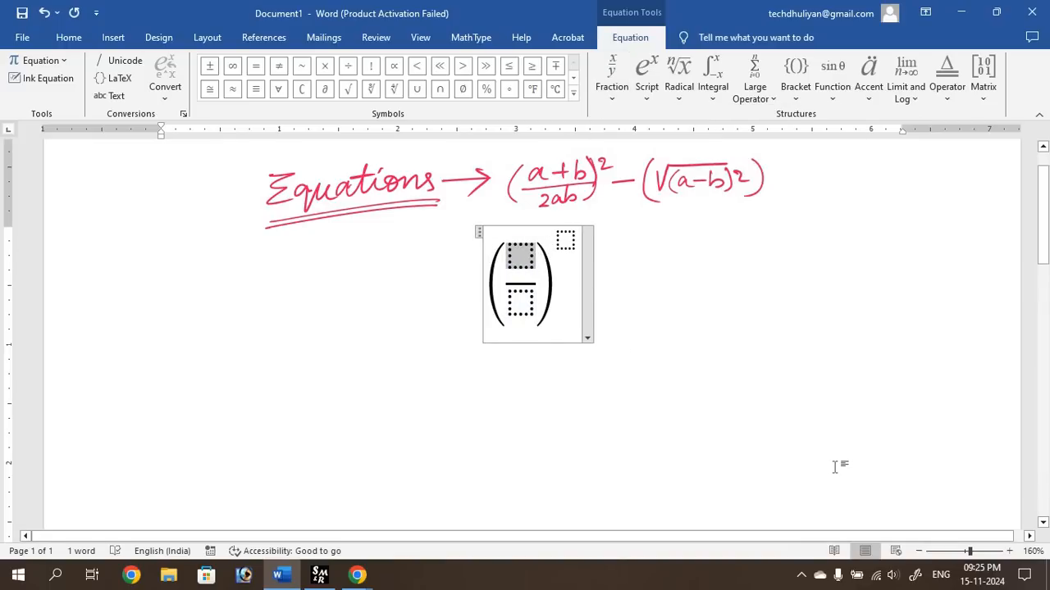
type("a + ")
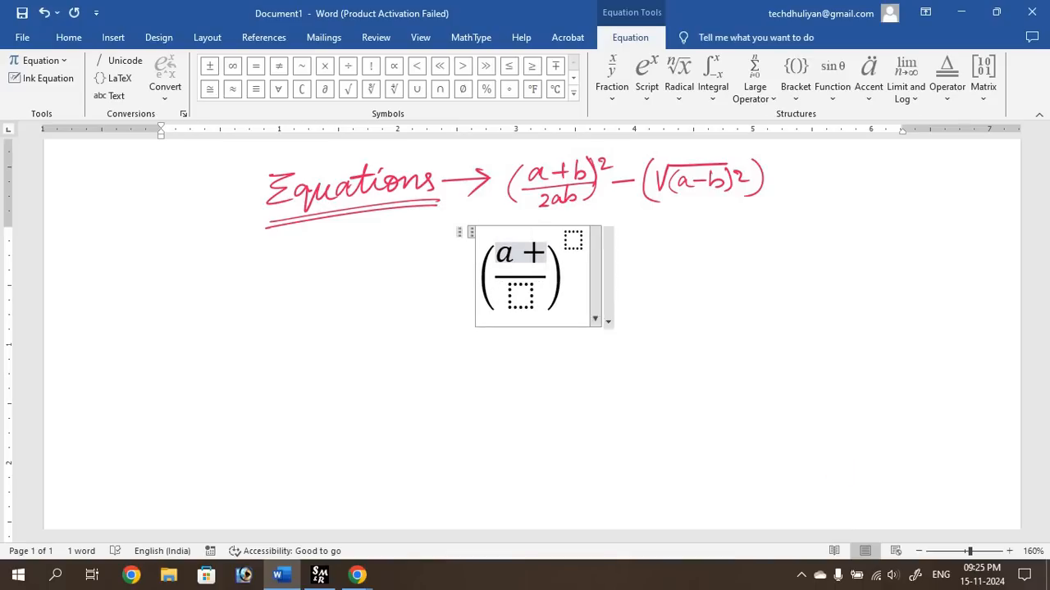
type("b")
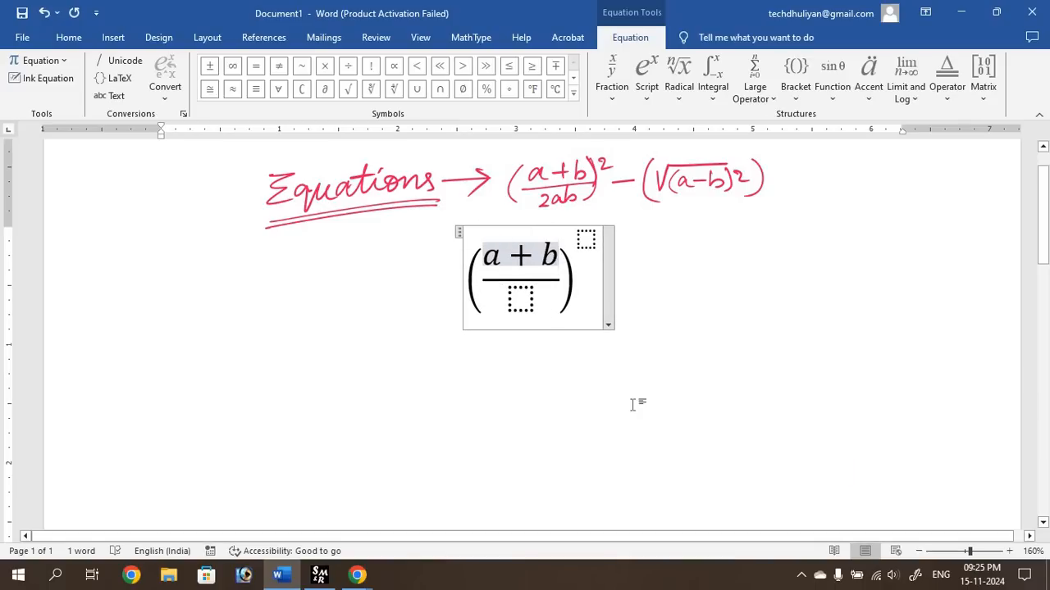
left_click(524, 298)
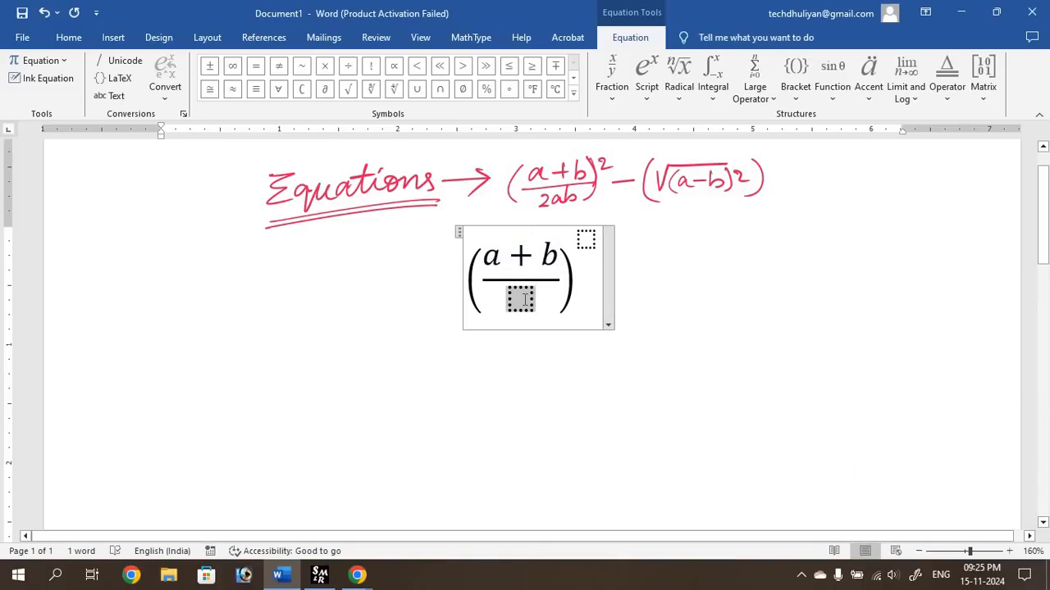
type("2ab")
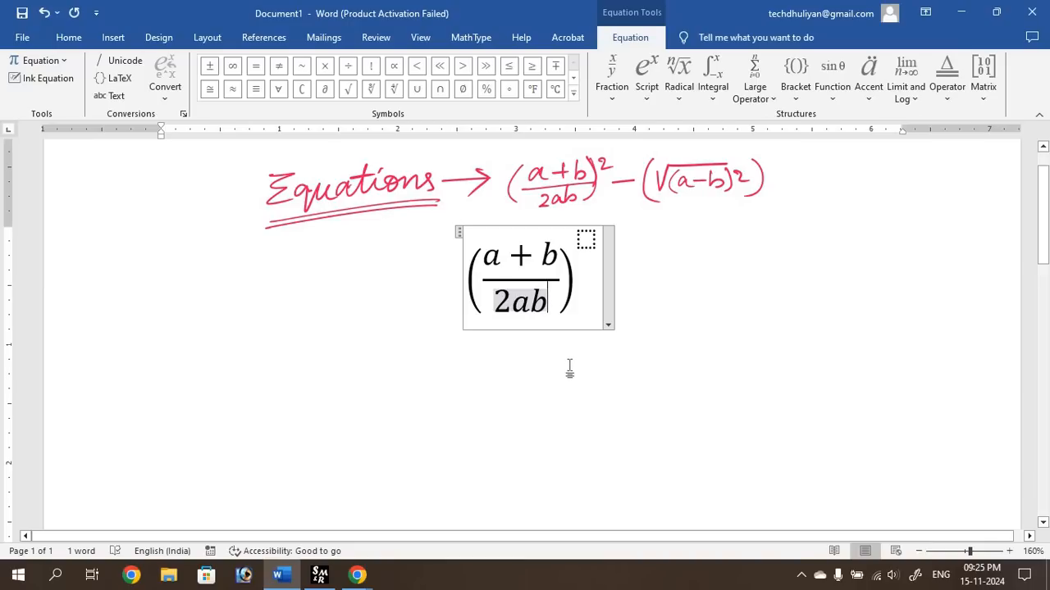
Set the exponent of the bracketed fraction to 2 and add a minus sign after the squared term.
key("Right")
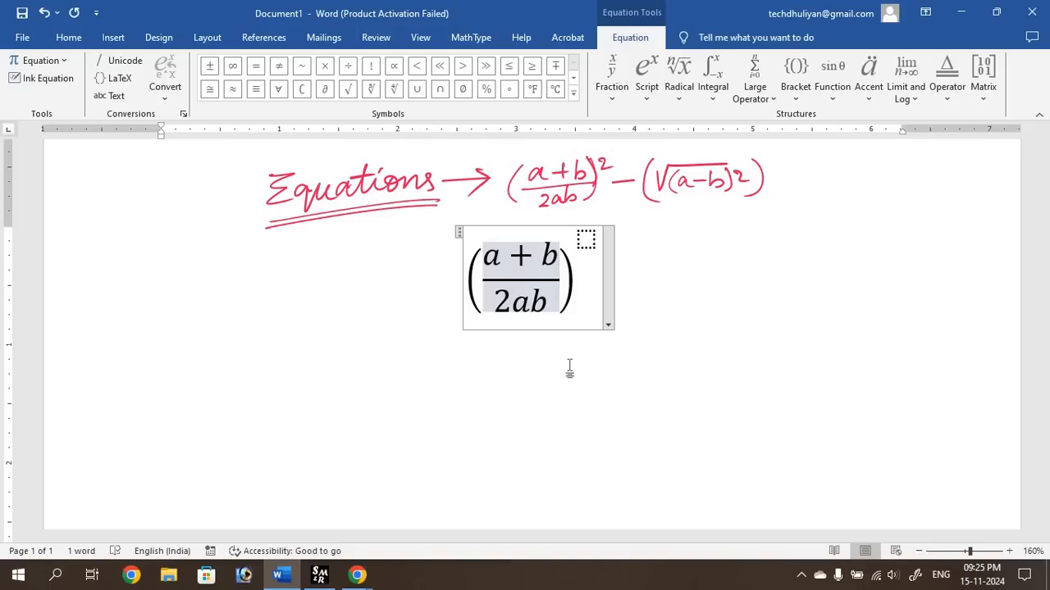
key("Right")
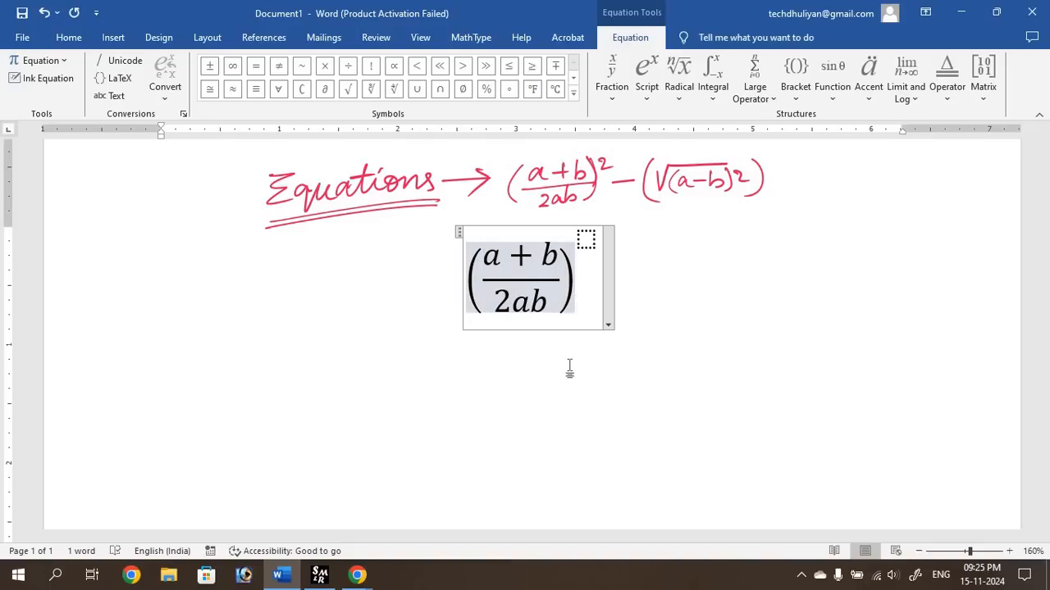
key("Right")
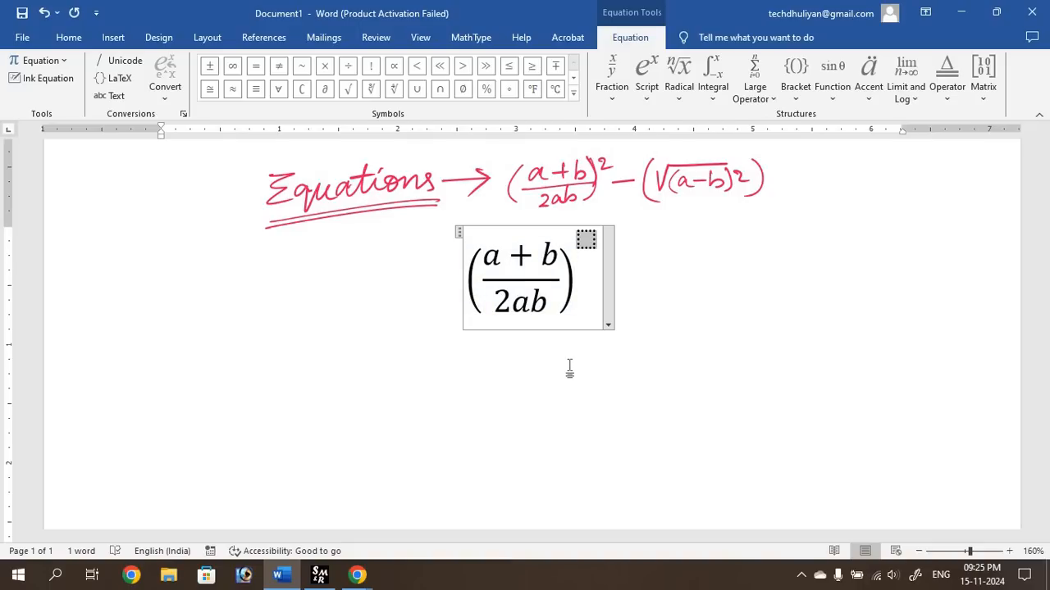
type("2")
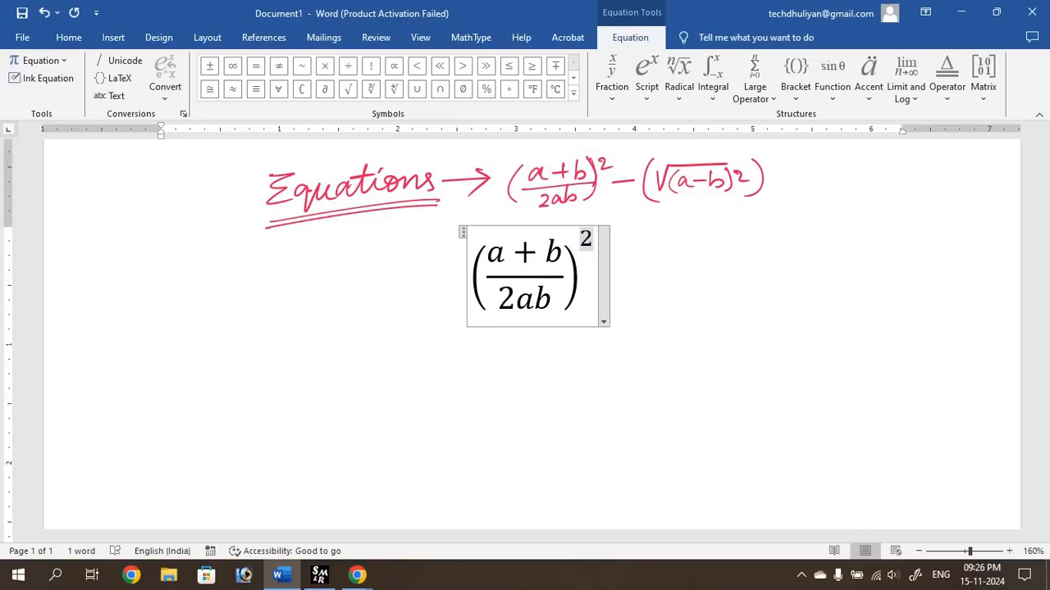
key("Right")
type("-")
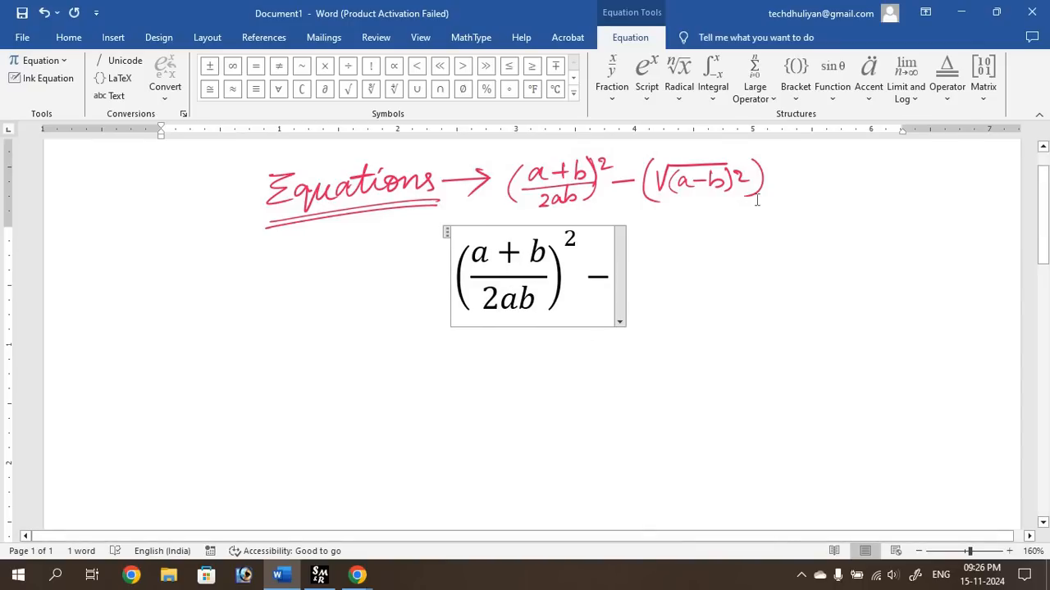
Add a second pair of parentheses after the minus sign and insert an empty square root inside them.
left_click(796, 80)
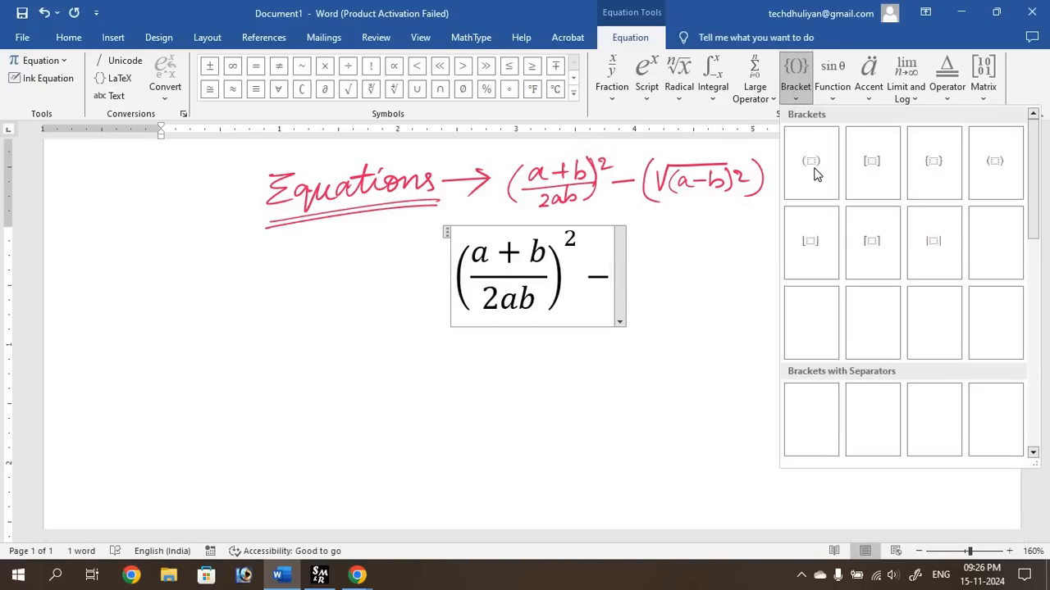
left_click(812, 169)
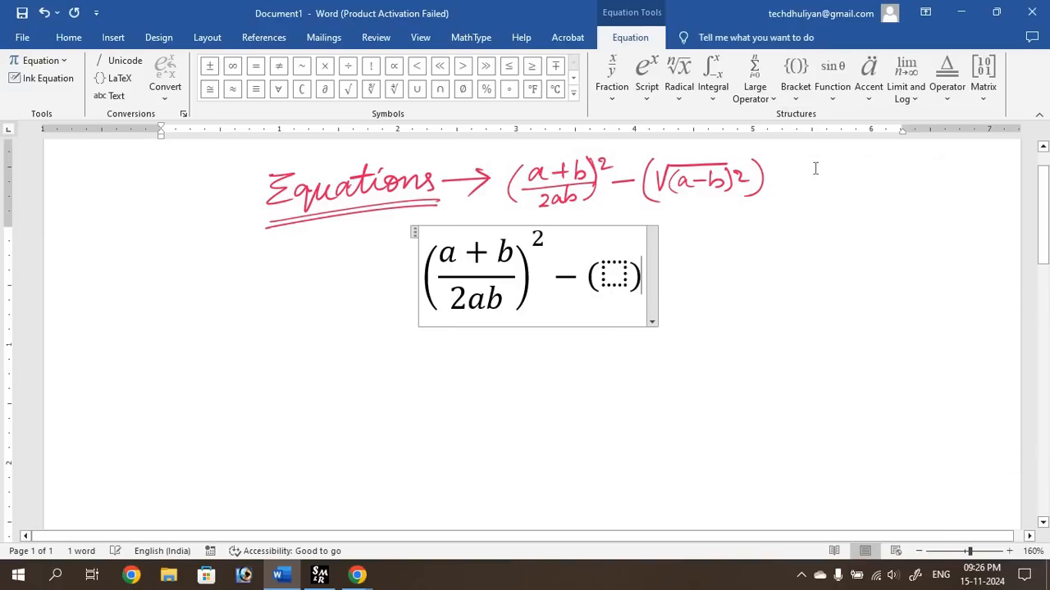
left_click(612, 275)
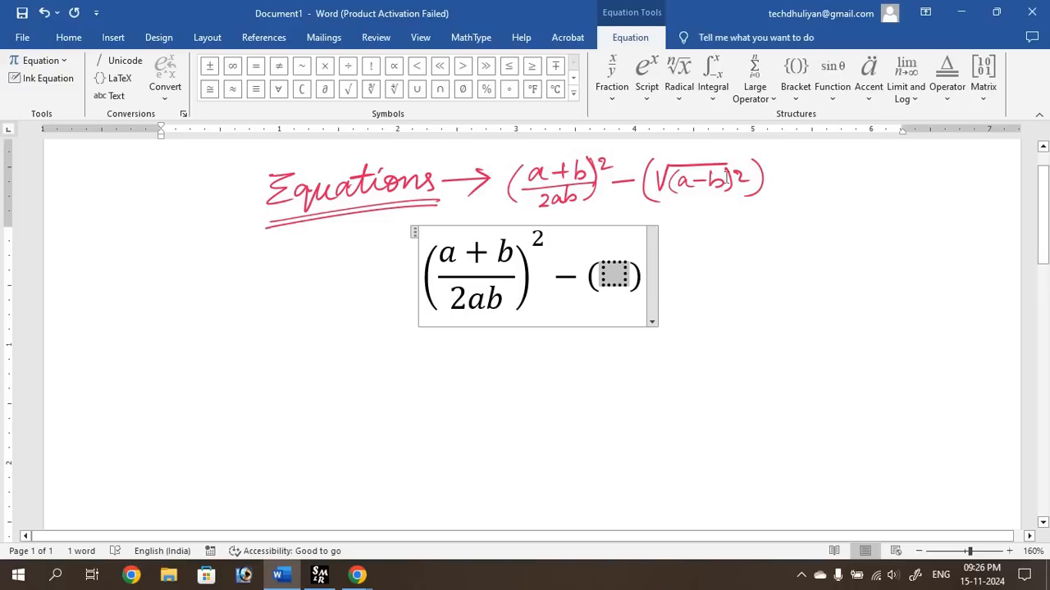
left_click(680, 92)
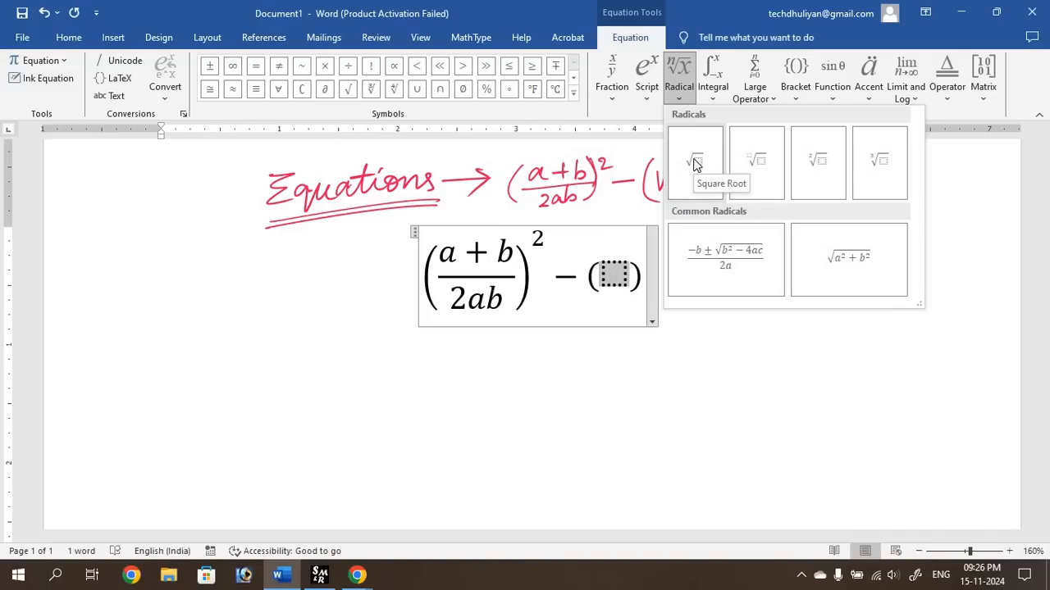
left_click(694, 163)
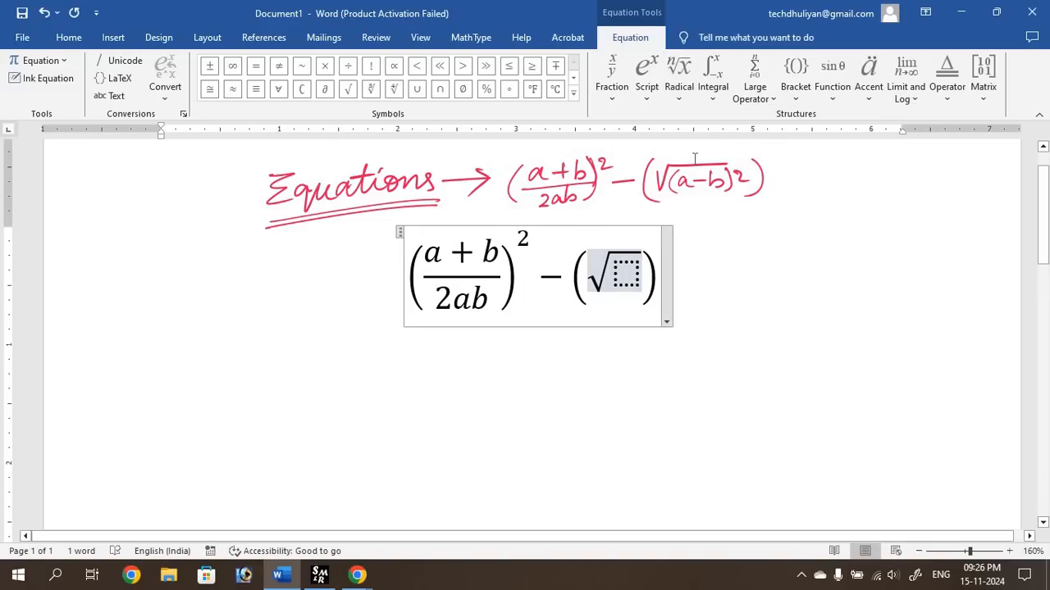
Insert a superscript structure under the square root and put parentheses in its base placeholder.
left_click(625, 280)
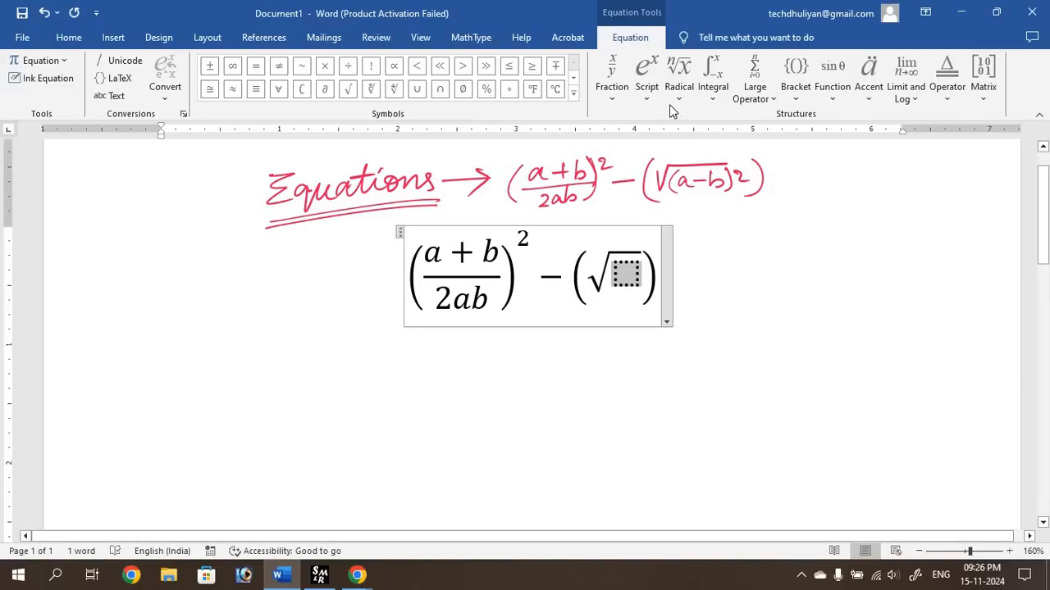
left_click(647, 78)
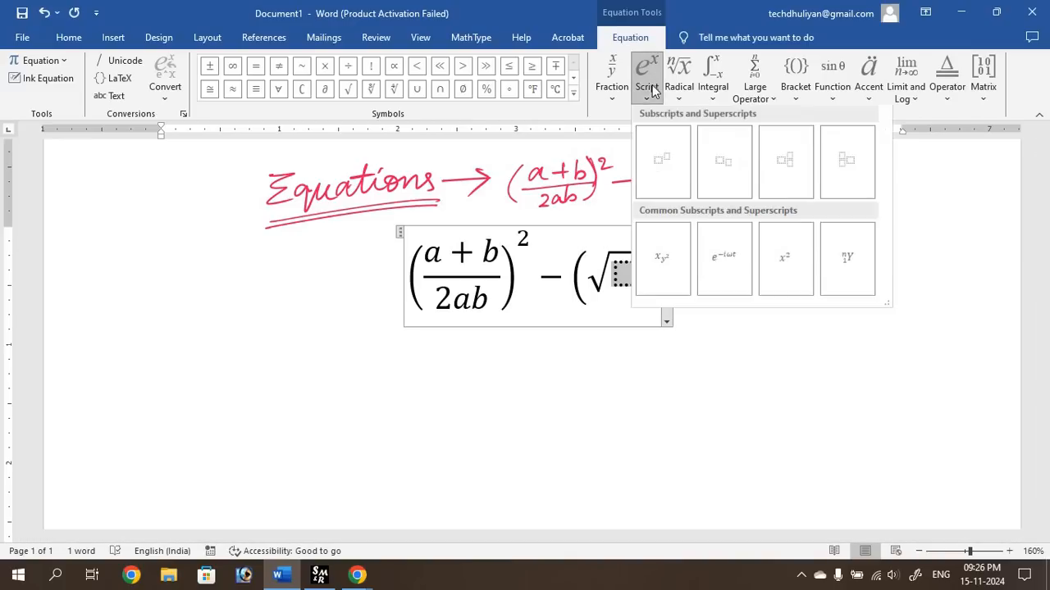
left_click(655, 174)
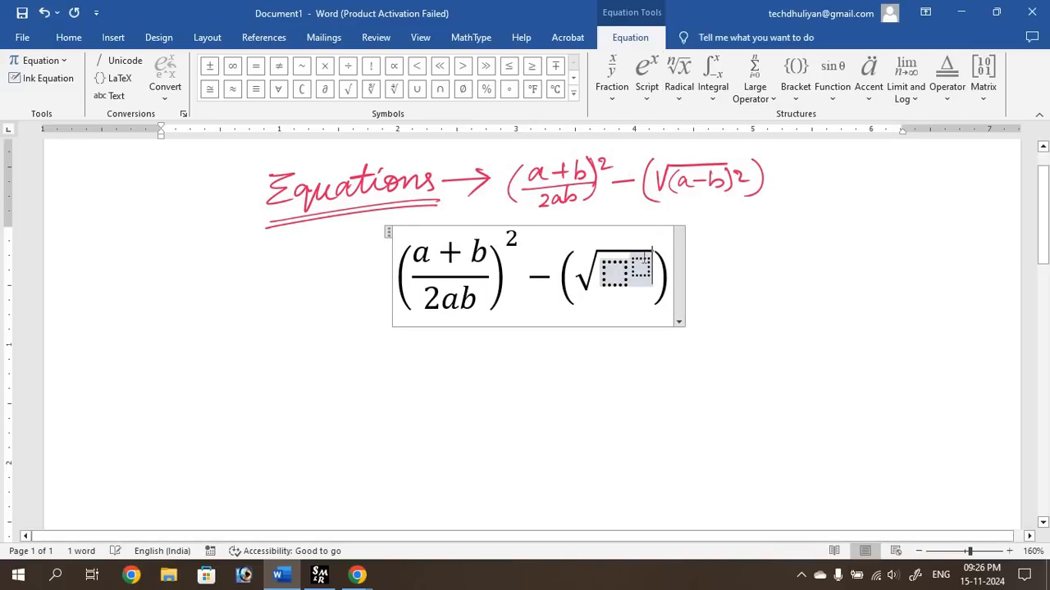
left_click(612, 275)
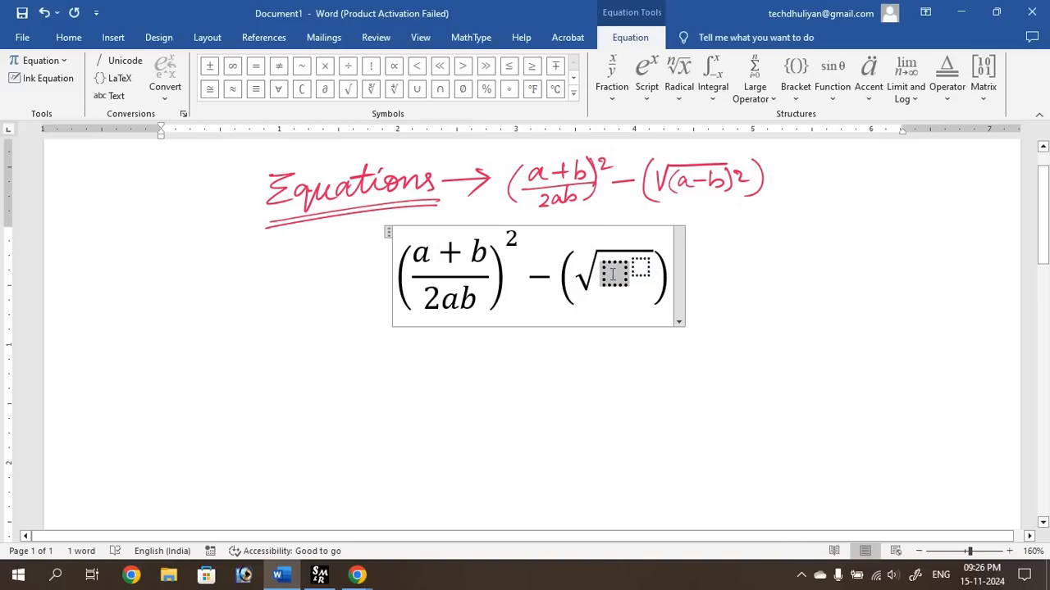
left_click(796, 78)
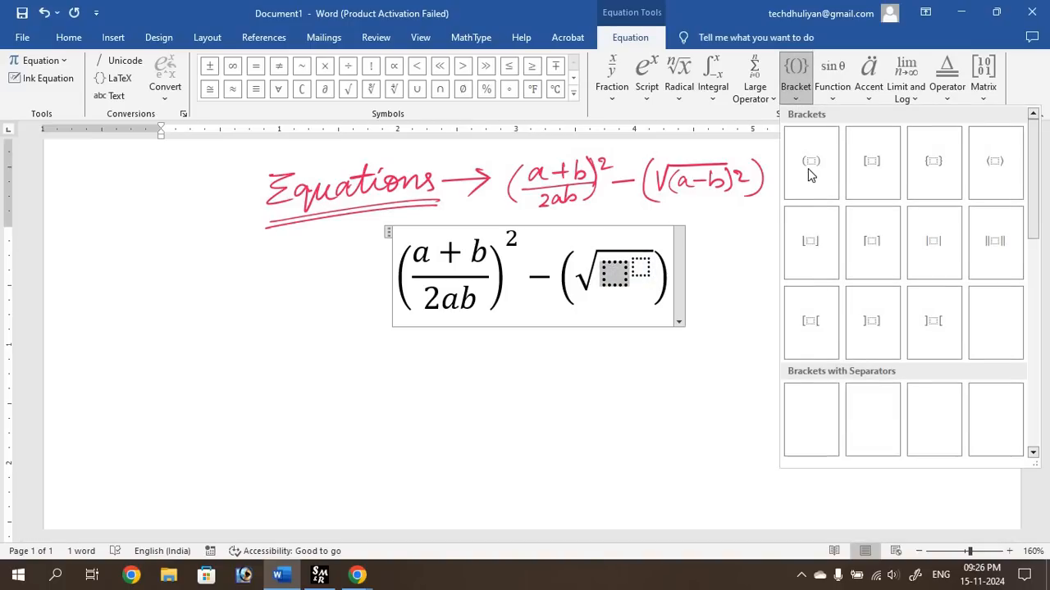
left_click(810, 173)
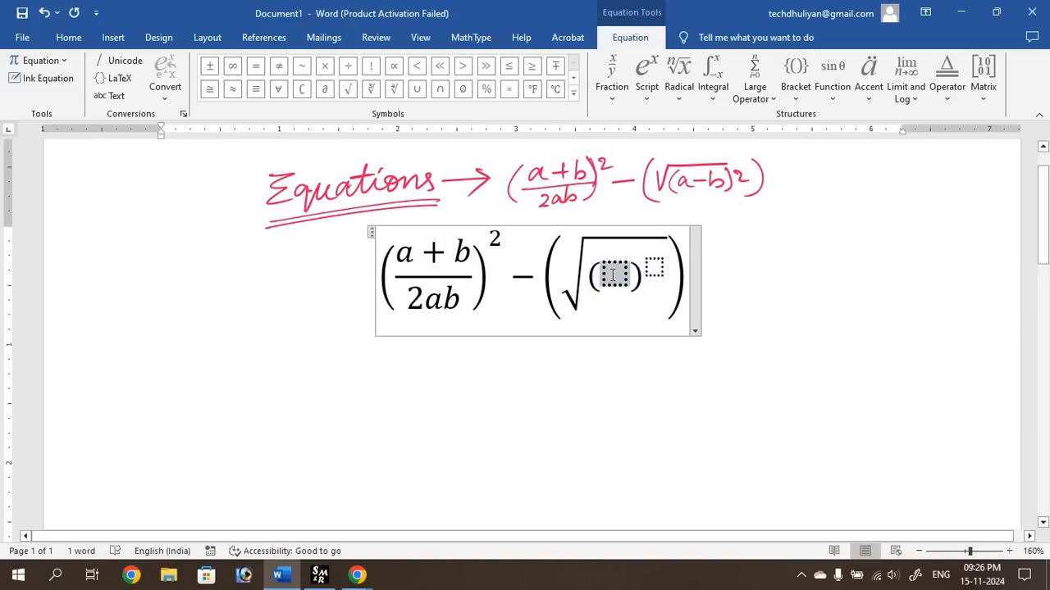
Enter a-b in the parentheses under the square root and set their exponent to 2.
type("a-b")
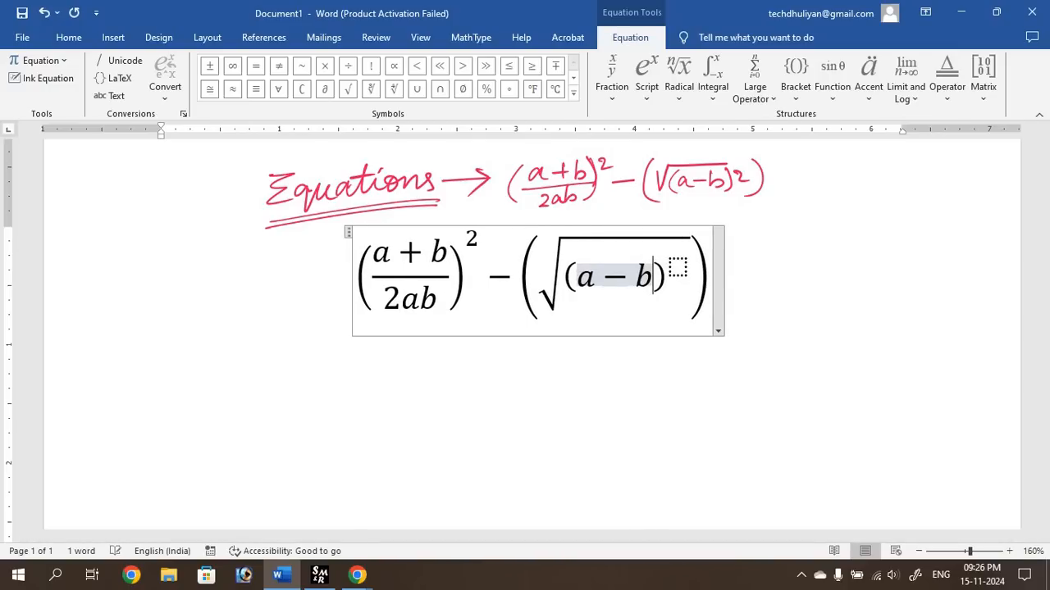
left_click(678, 267)
type("2")
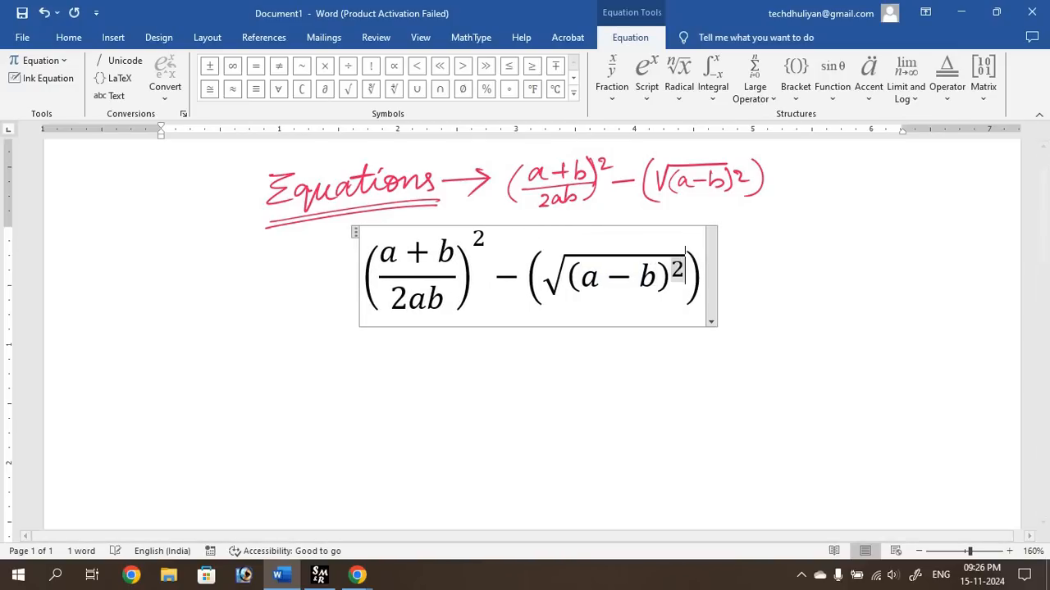
left_click(691, 271)
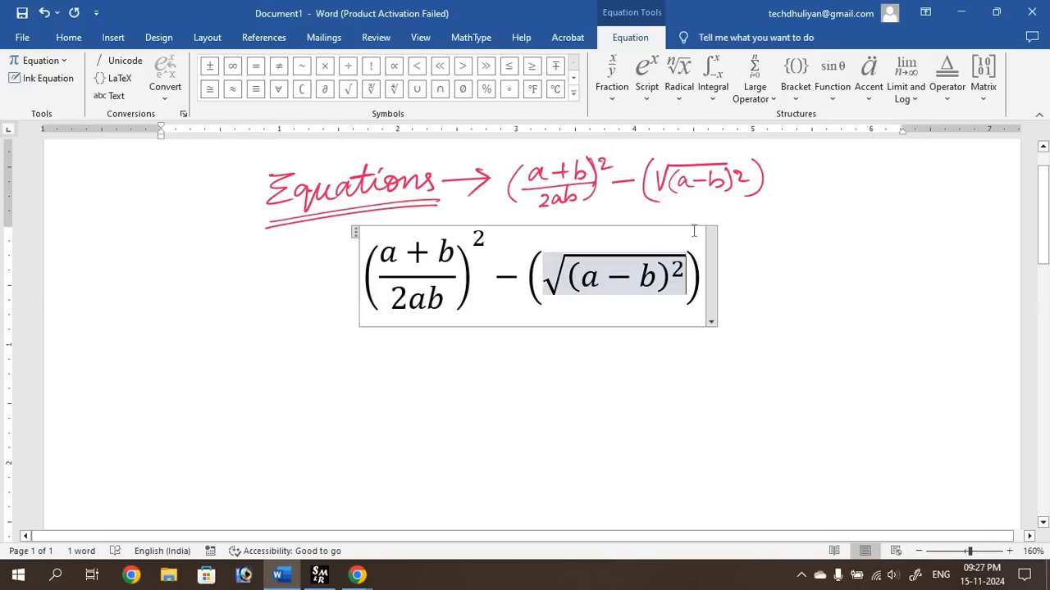
Leave the finished equation, align it to the left and start a new line below it.
left_click(746, 274)
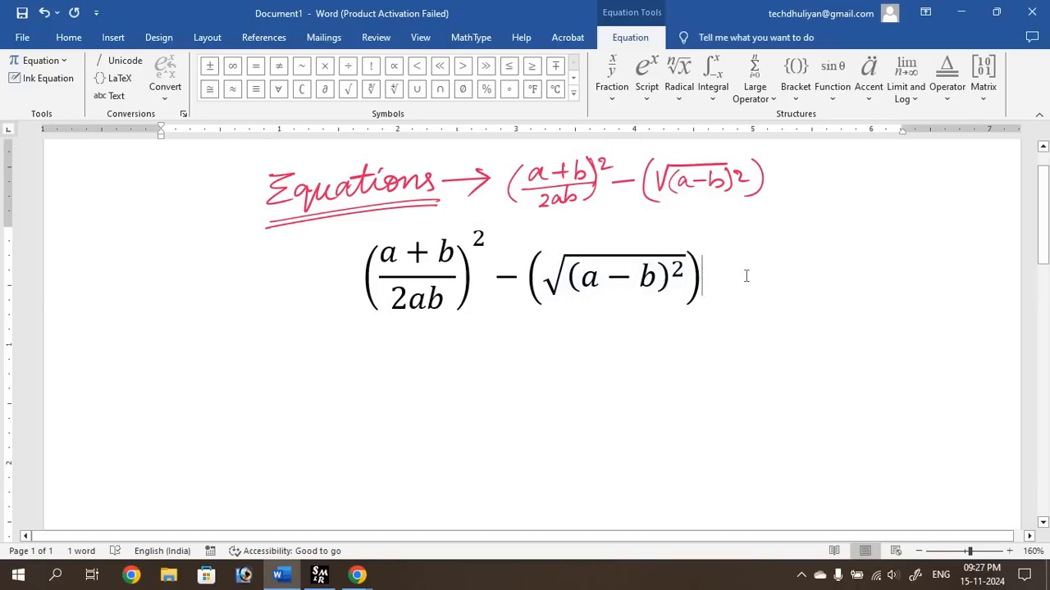
key("ctrl+l")
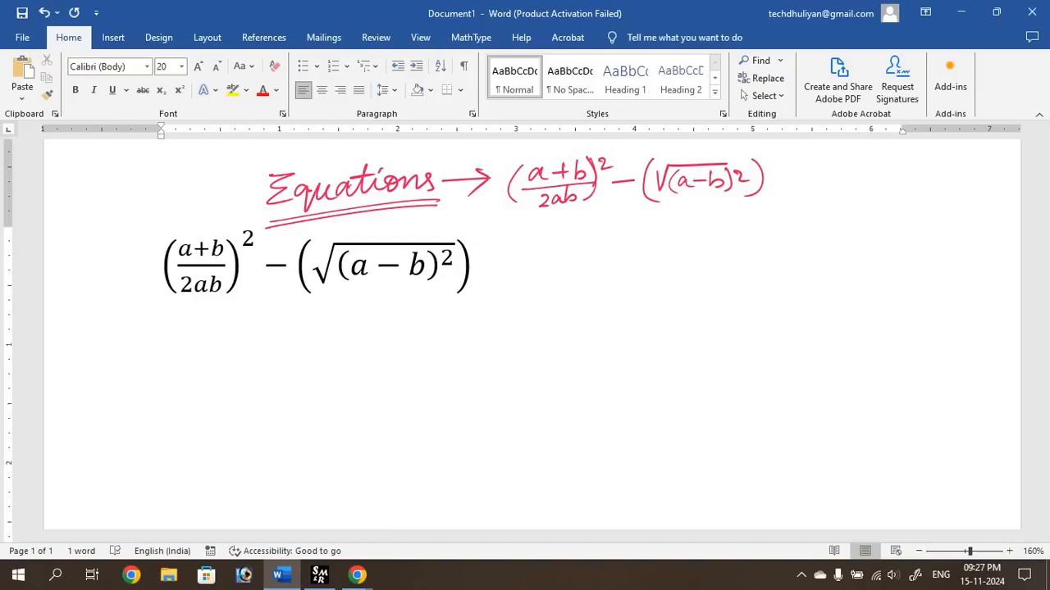
key("Return")
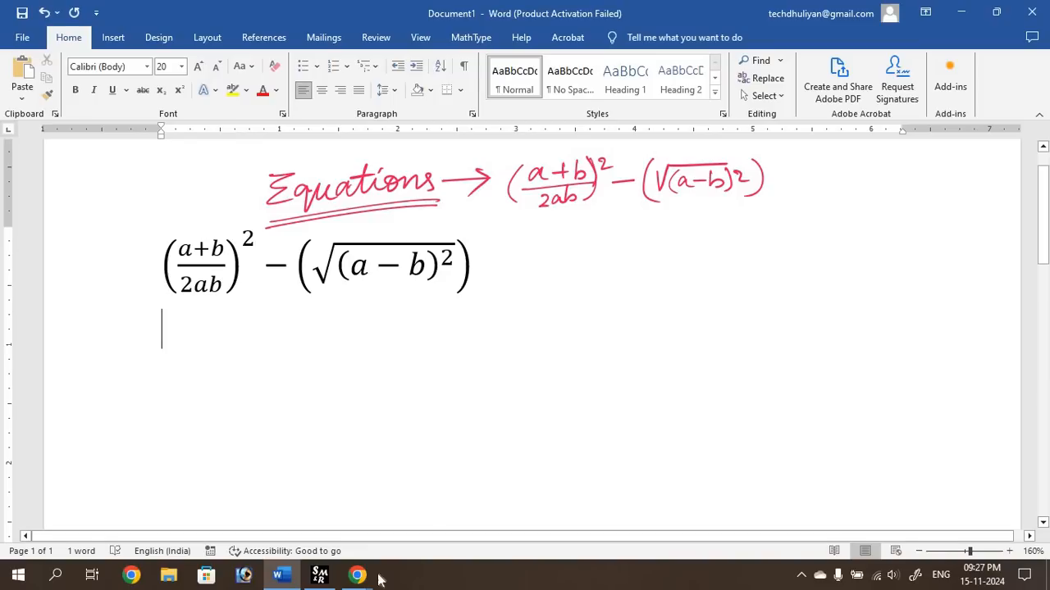
Check the participants in the Google Meet call, return to the Word document and shift the Adobe alert slightly.
mouse_move(357, 576)
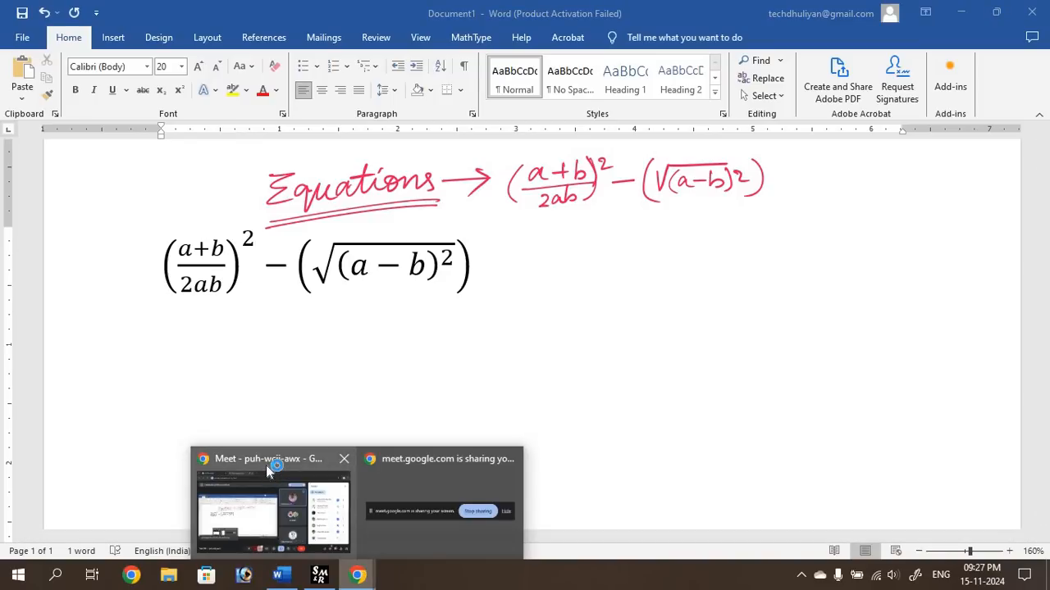
left_click(265, 468)
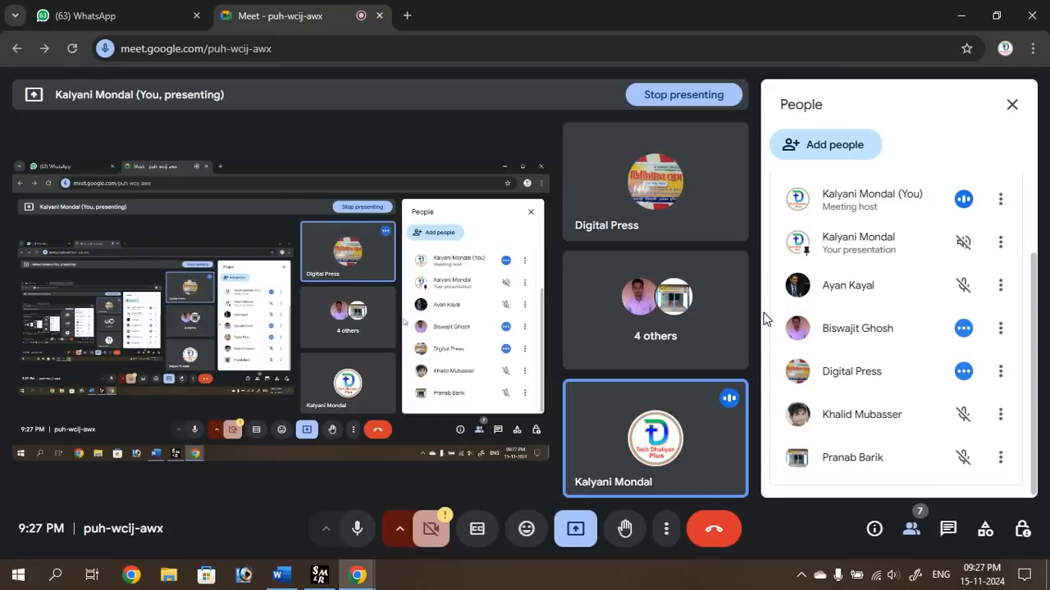
left_click(965, 18)
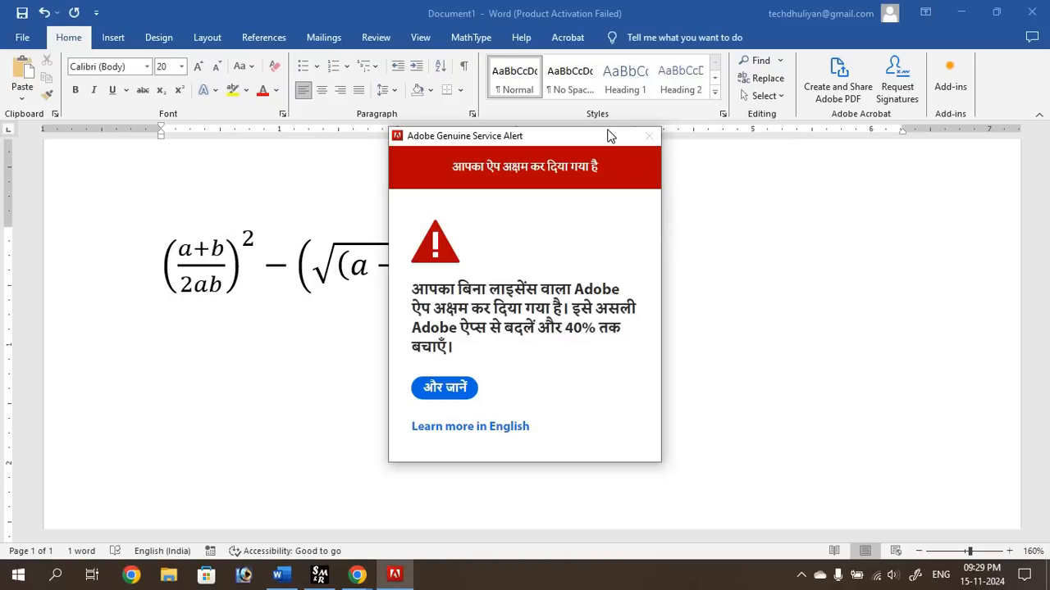
left_click_drag(603, 136, 619, 178)
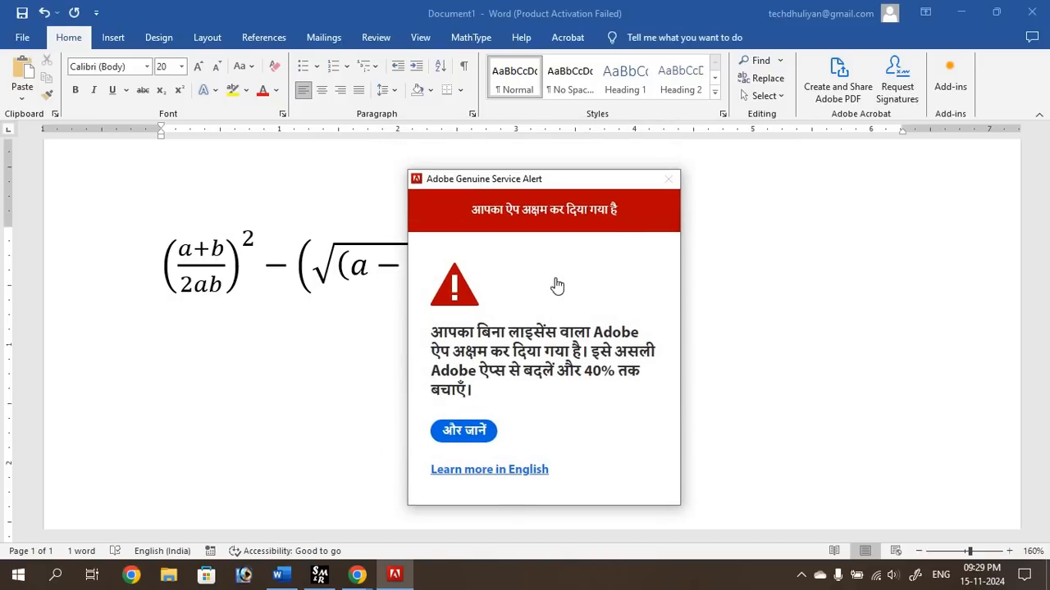
Dismiss the Adobe alert, check the Google Meet call and return to the Word document.
left_click(354, 292)
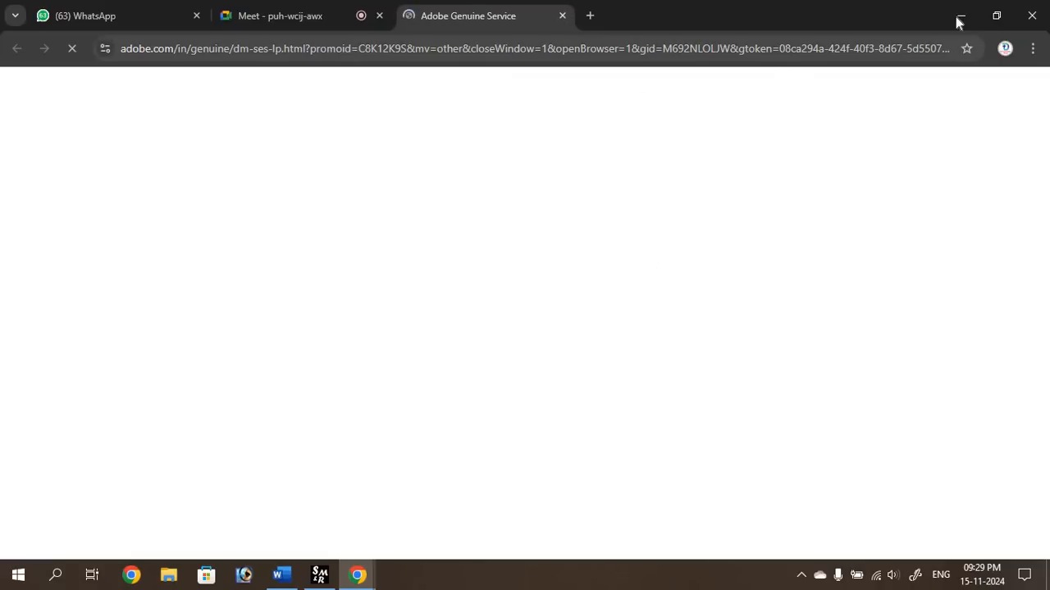
left_click(307, 16)
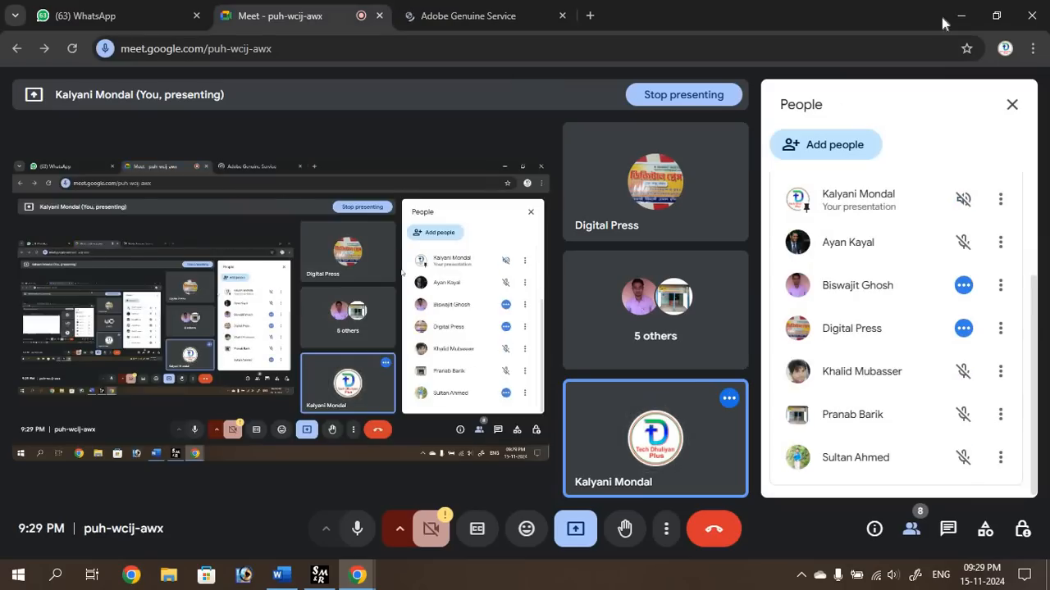
left_click(281, 575)
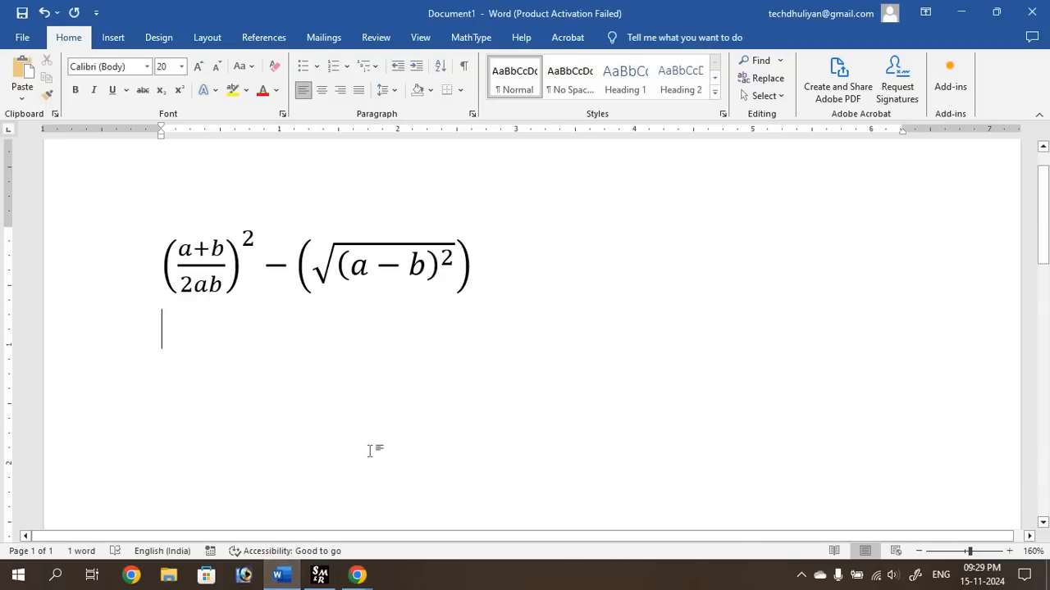
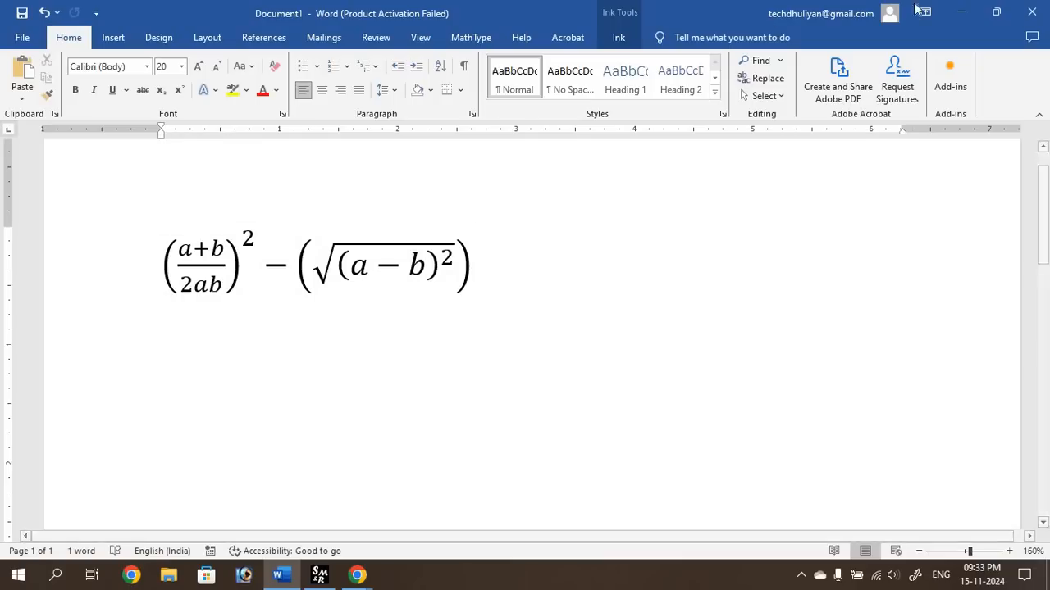
Look through the DTP Course folder on Local Disk (F:), close it and return to the Word document.
left_click(961, 12)
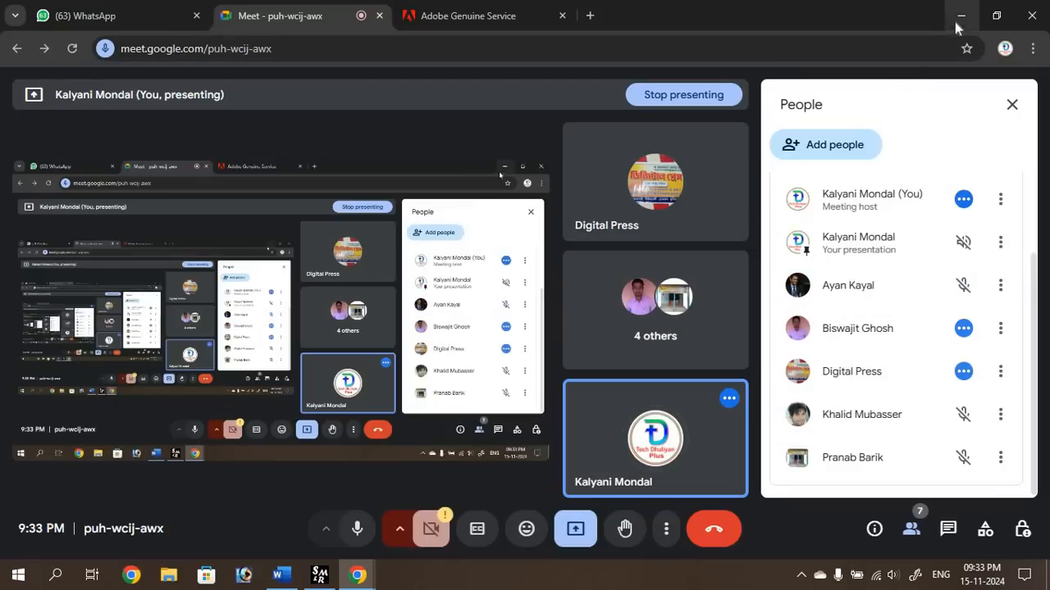
left_click(961, 15)
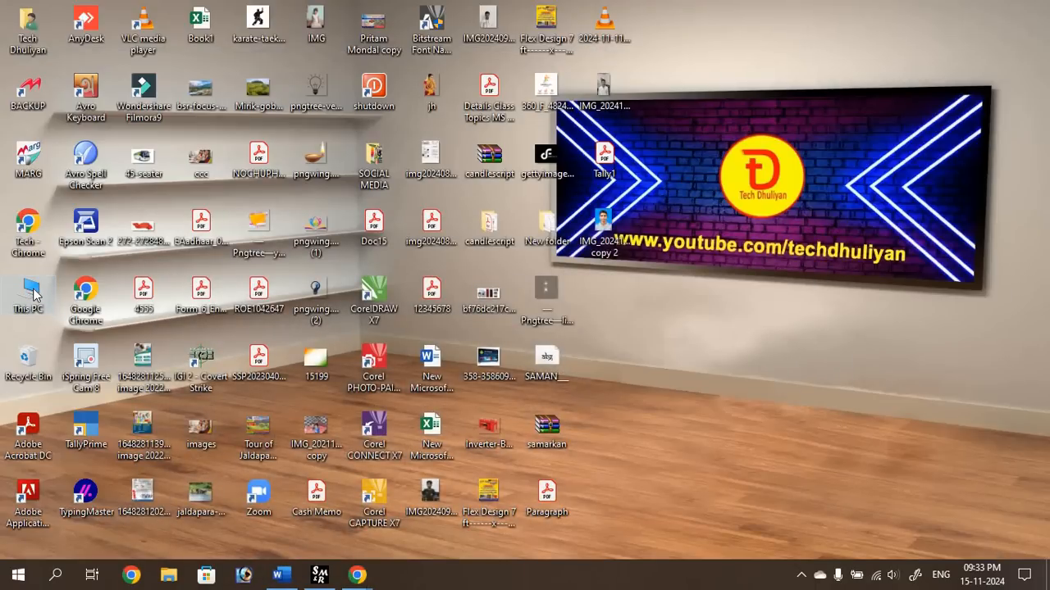
double_click(33, 297)
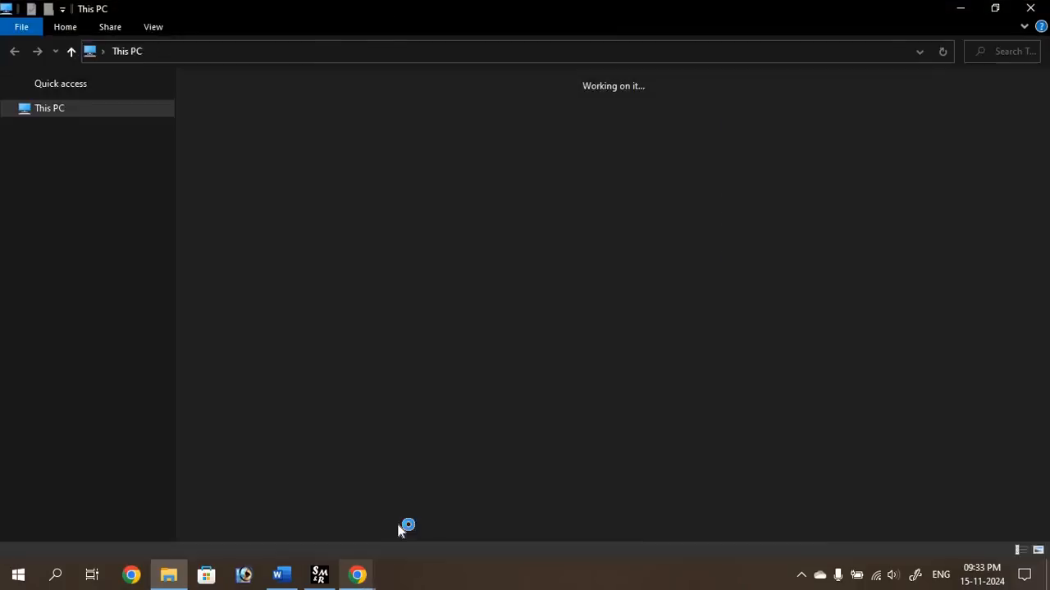
left_click(668, 45)
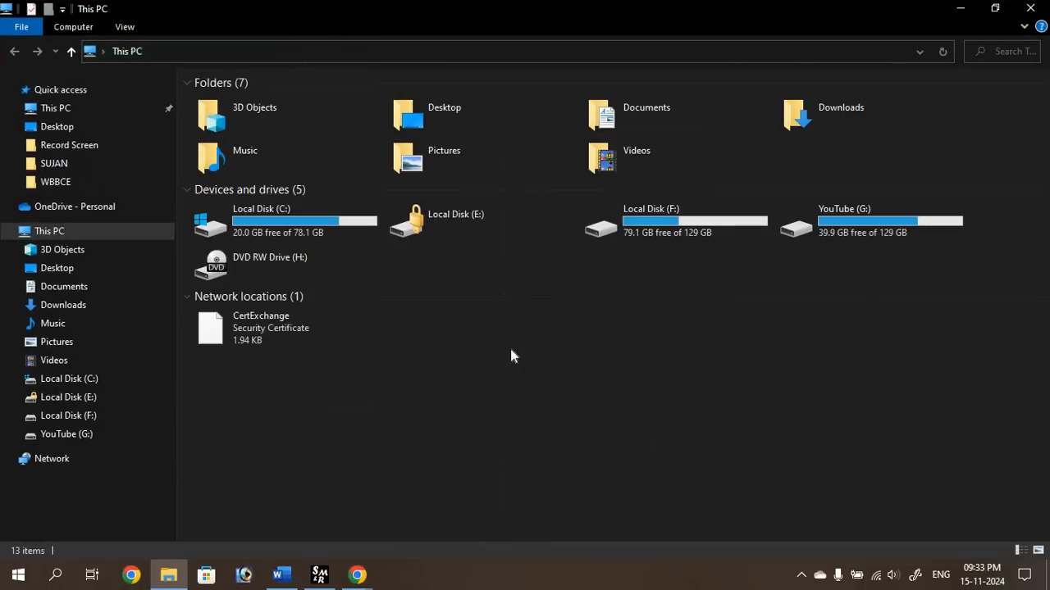
double_click(693, 212)
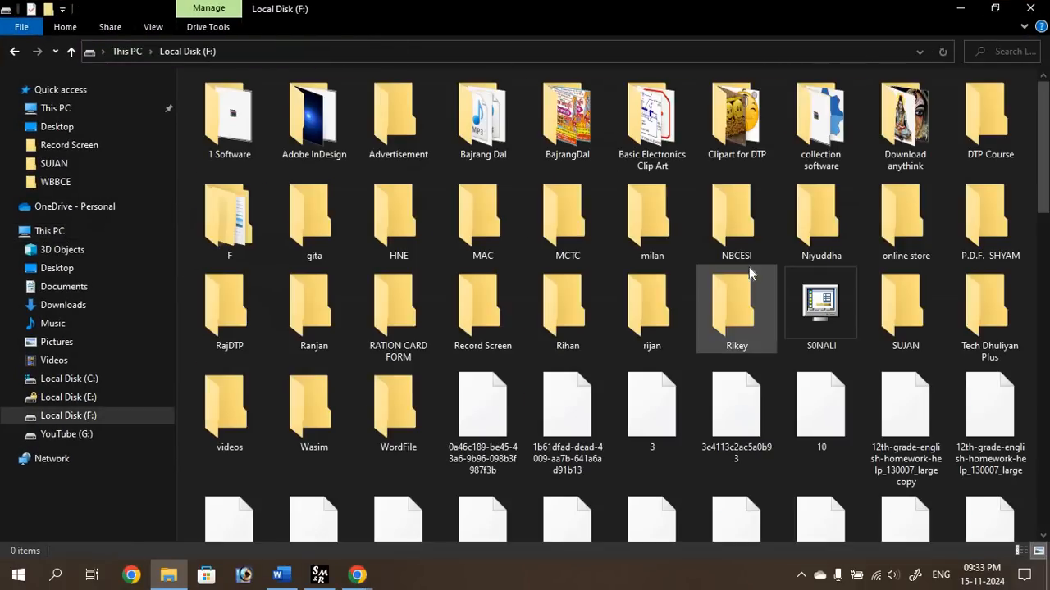
double_click(998, 125)
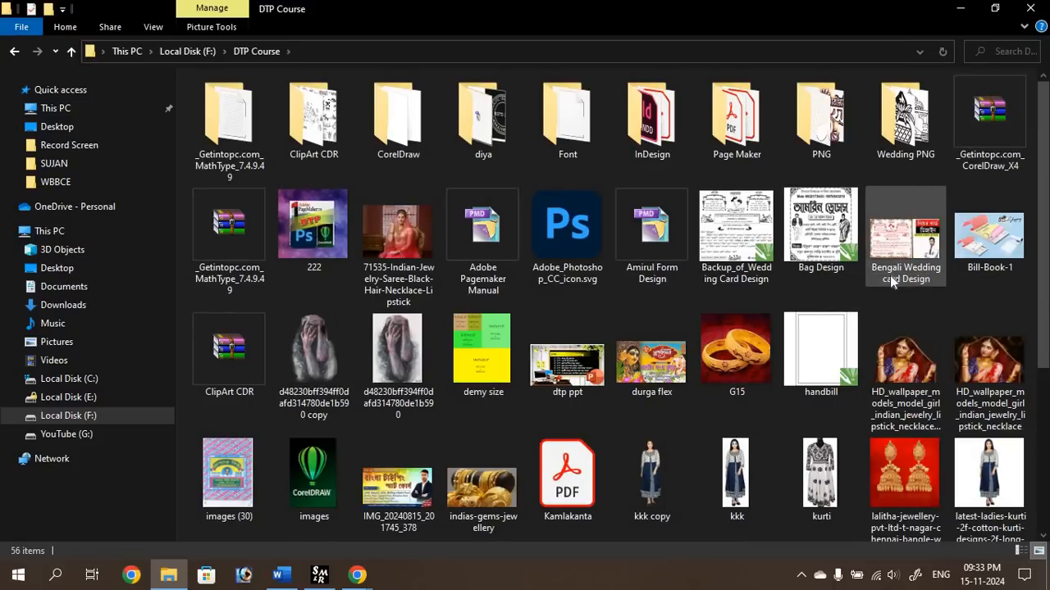
scroll(892, 281, "down", 3)
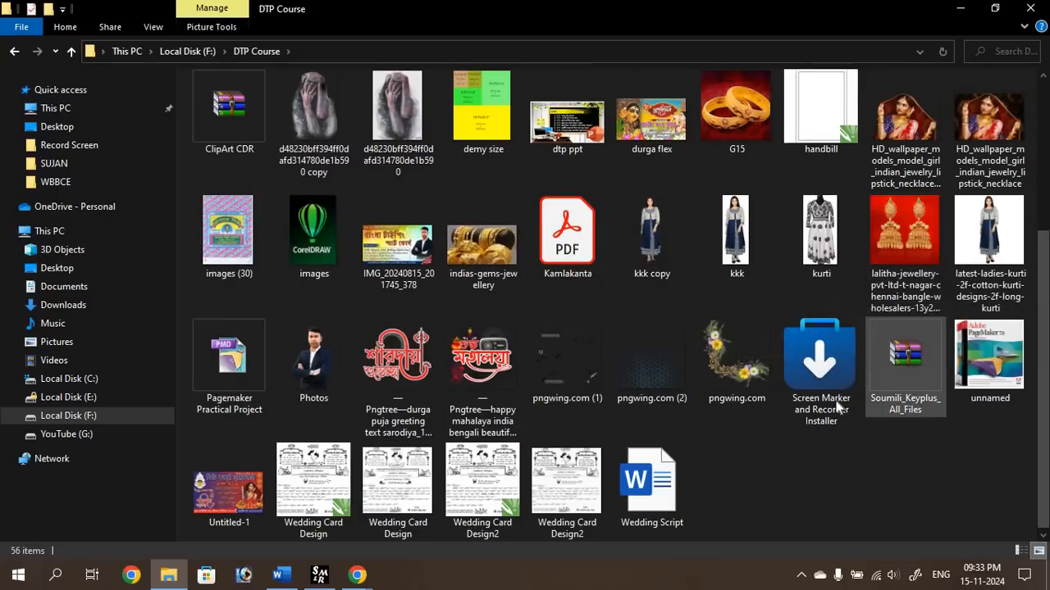
scroll(676, 350, "up", 1)
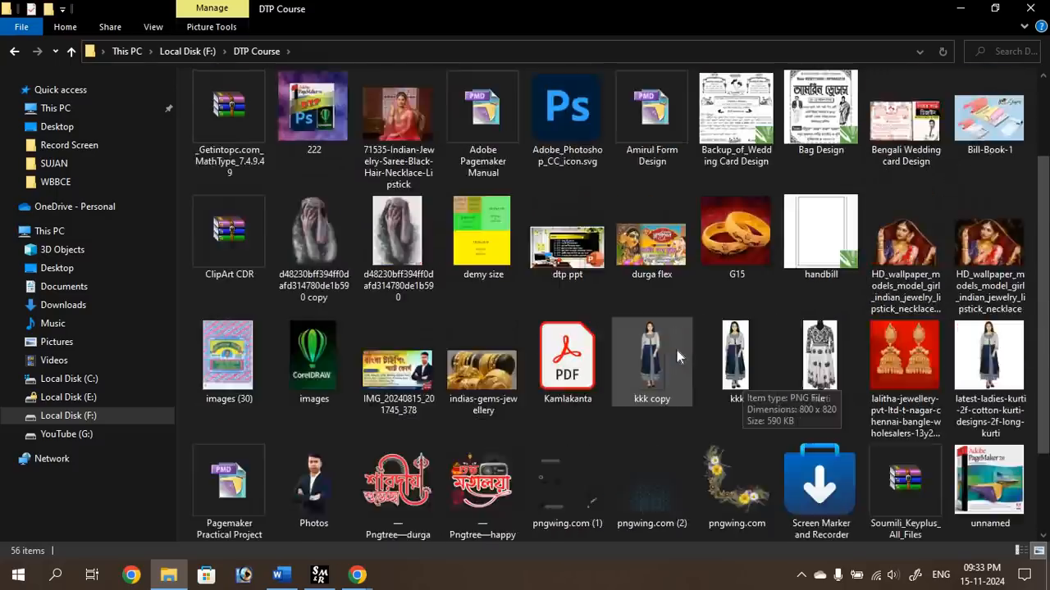
scroll(676, 350, "up", 1)
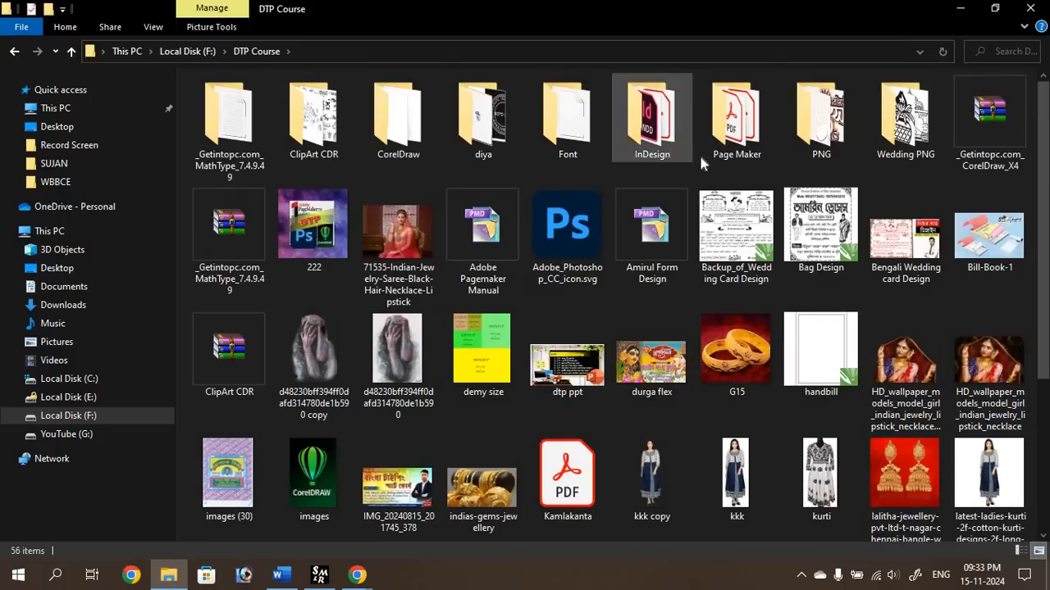
left_click(1030, 8)
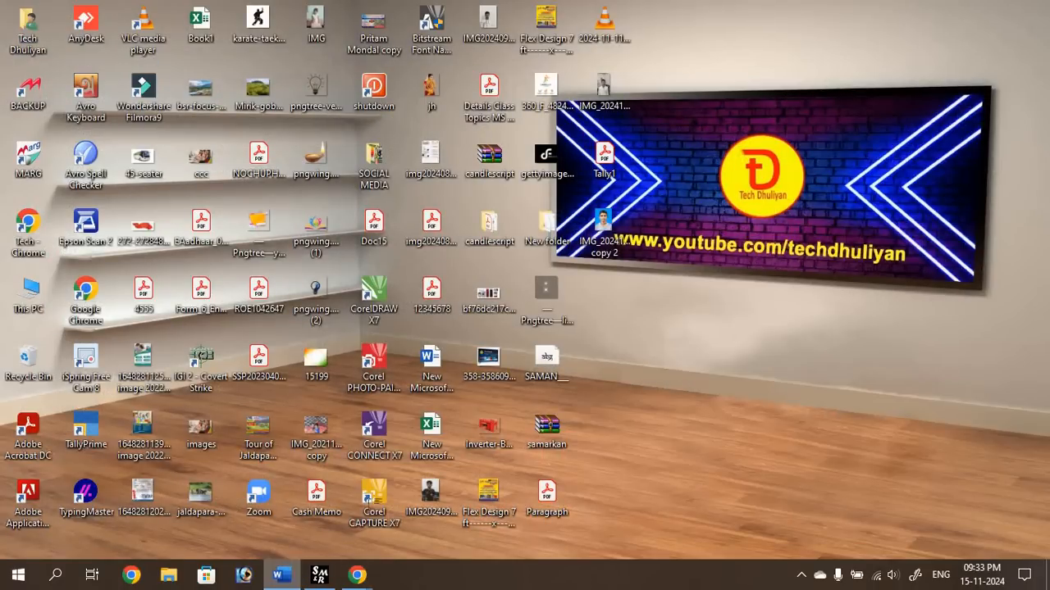
left_click(281, 575)
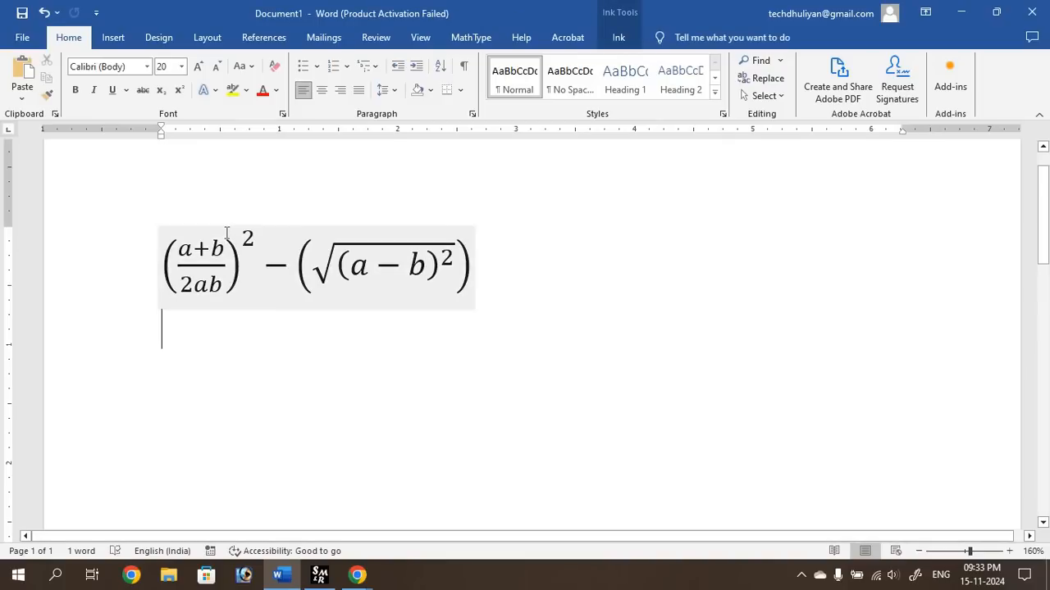
Handwrite the heading Equation above the formula with the screen marker and underline it.
key("alt+Tab")
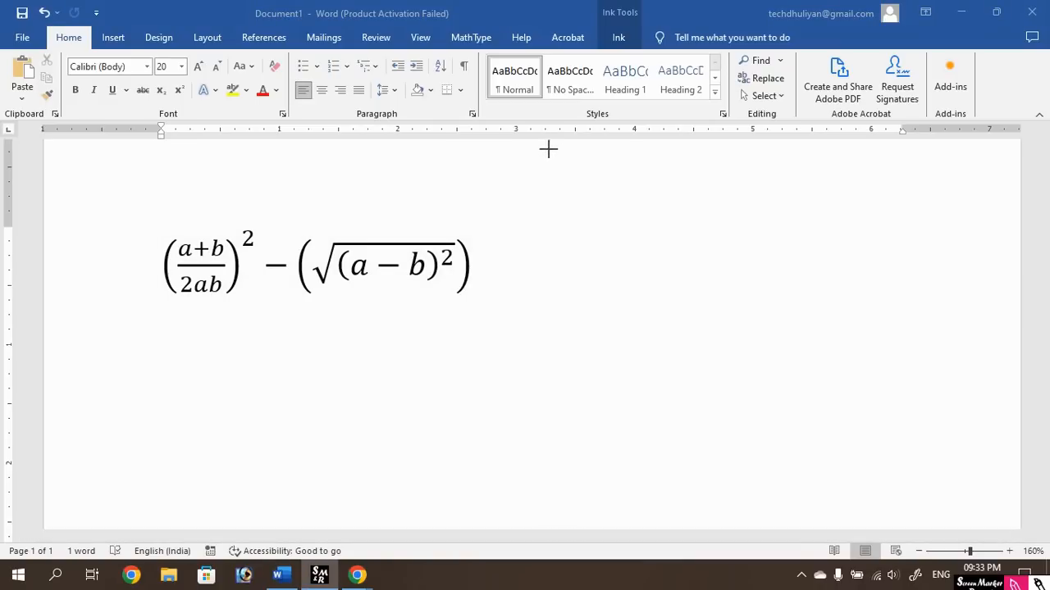
mouse_move(209, 148)
left_mouse_down()
mouse_move(206, 161)
mouse_move(230, 166)
mouse_move(227, 185)
mouse_move(246, 168)
mouse_move(293, 168)
mouse_move(268, 158)
mouse_move(345, 167)
left_mouse_up()
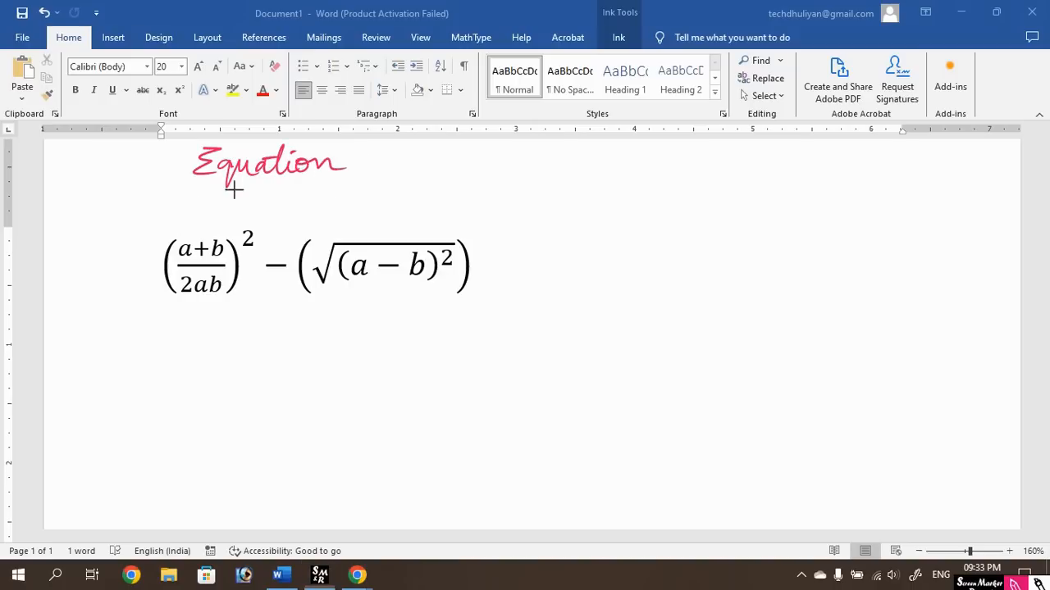
left_click_drag(178, 191, 378, 185)
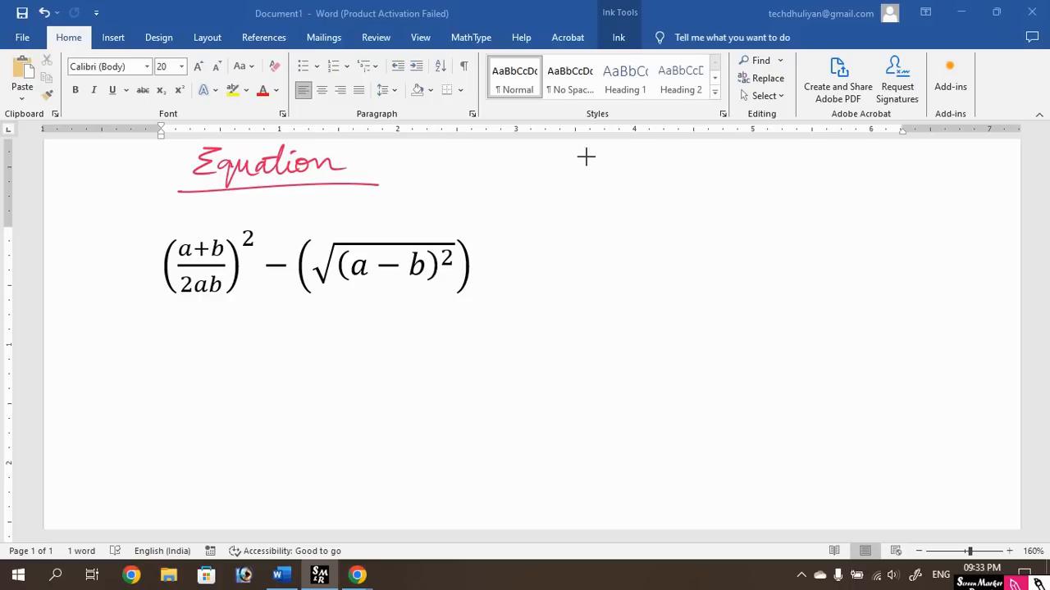
Handwrite Insert Ribbon Tab beside the heading, with an arrow down to π Equations and another arrow below that.
mouse_move(579, 156)
left_mouse_down()
mouse_move(652, 165)
mouse_move(868, 157)
left_mouse_up()
left_click_drag(687, 173, 687, 205)
left_click_drag(680, 194, 696, 195)
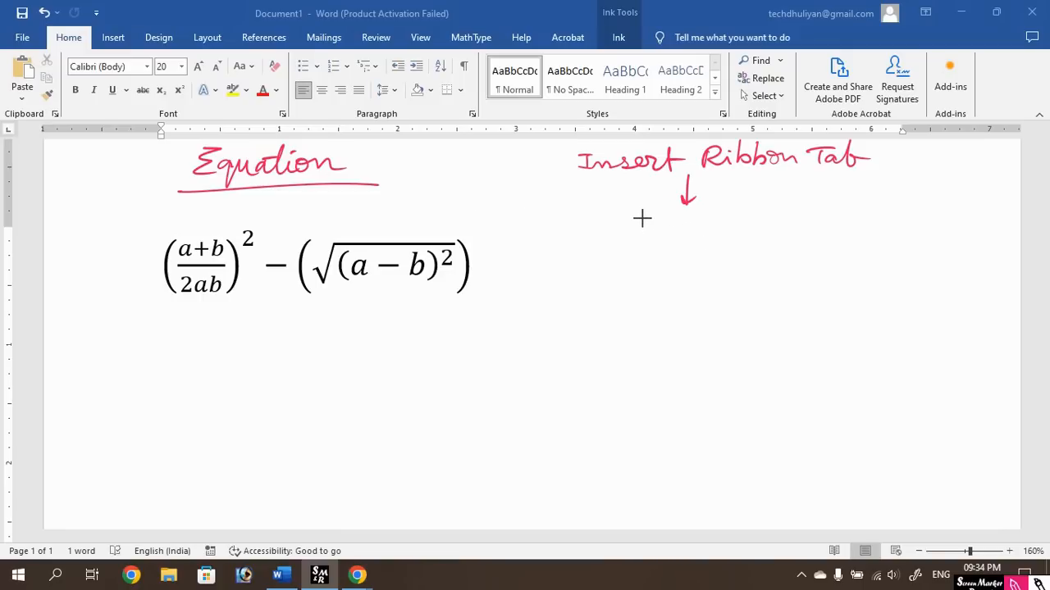
mouse_move(642, 214)
left_mouse_down()
mouse_move(637, 228)
mouse_move(699, 211)
left_mouse_up()
mouse_move(694, 218)
left_mouse_down()
mouse_move(681, 226)
mouse_move(697, 222)
mouse_move(706, 235)
mouse_move(777, 215)
mouse_move(749, 207)
mouse_move(785, 227)
mouse_move(818, 228)
left_mouse_up()
mouse_move(692, 240)
left_mouse_down()
mouse_move(691, 271)
mouse_move(701, 259)
left_mouse_up()
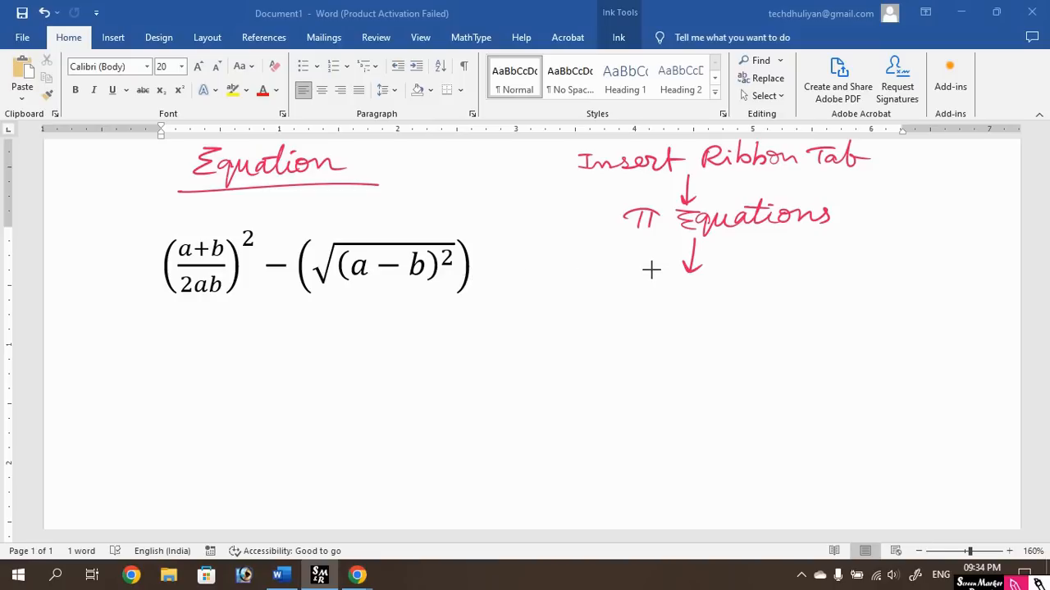
Clear all handwritten notes about equations from the screen and leave the marker.
key("ctrl+shift")
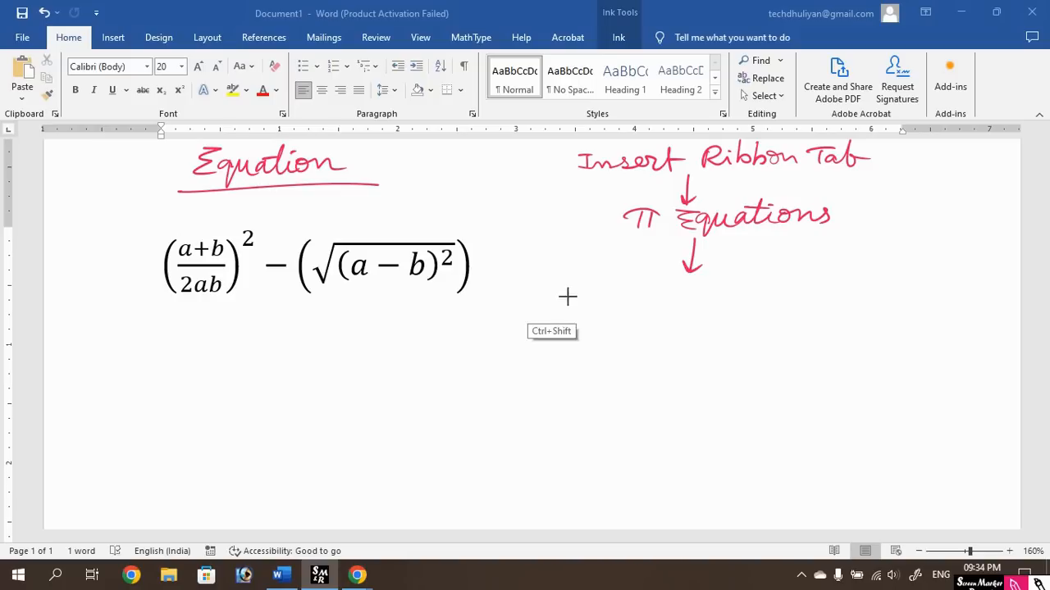
key("ctrl+shift+c")
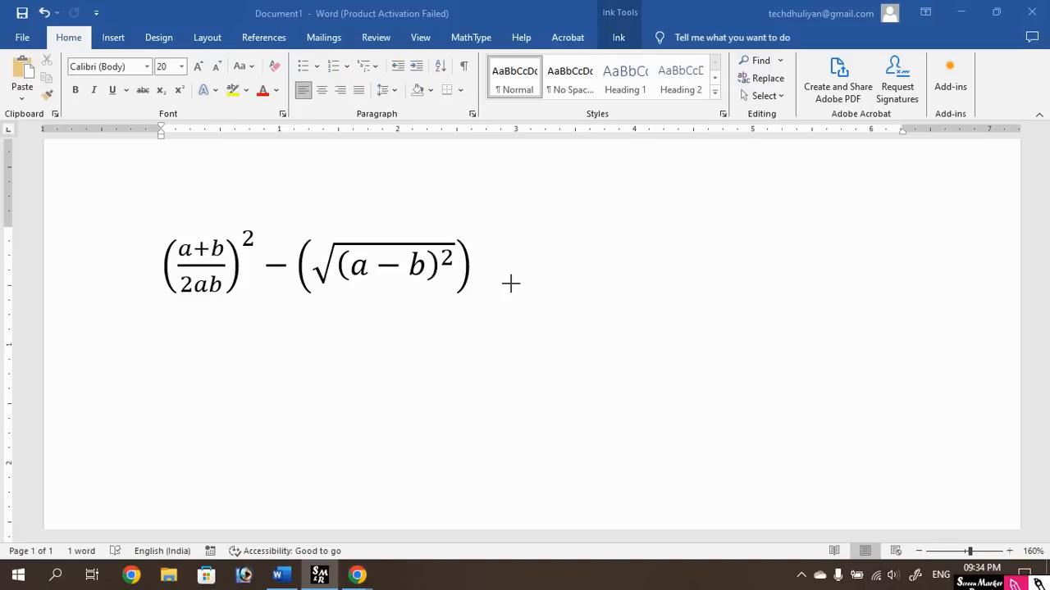
key("Escape")
Activate the screen marker again and handwrite the underlined heading Shapes above and beside the formula.
key("ctrl+1")
left_click_drag(634, 171, 604, 197)
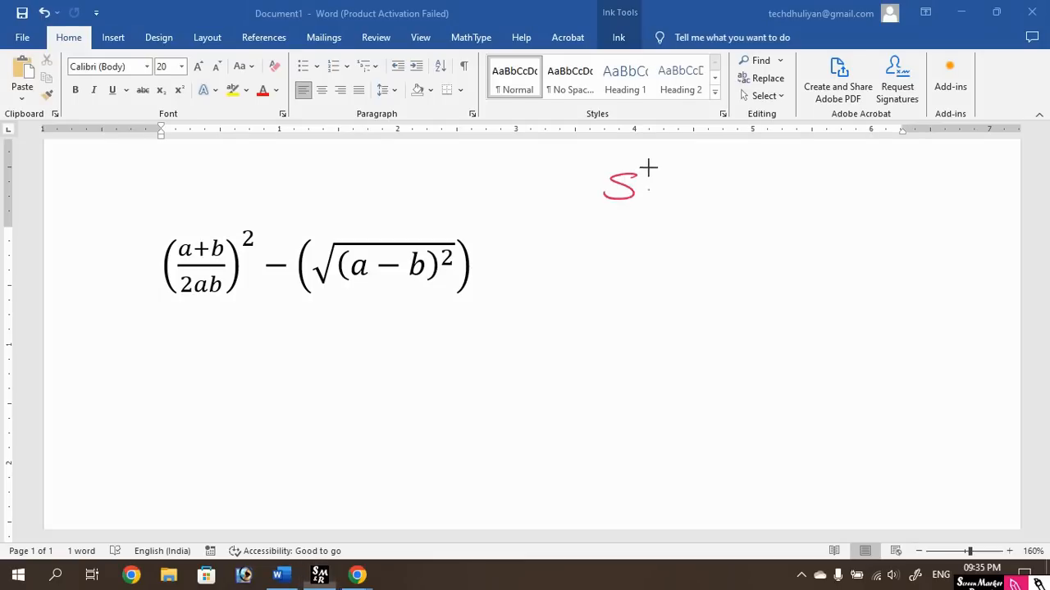
mouse_move(645, 169)
left_mouse_down()
mouse_move(675, 192)
mouse_move(662, 197)
mouse_move(722, 197)
left_mouse_up()
left_click_drag(781, 212, 601, 203)
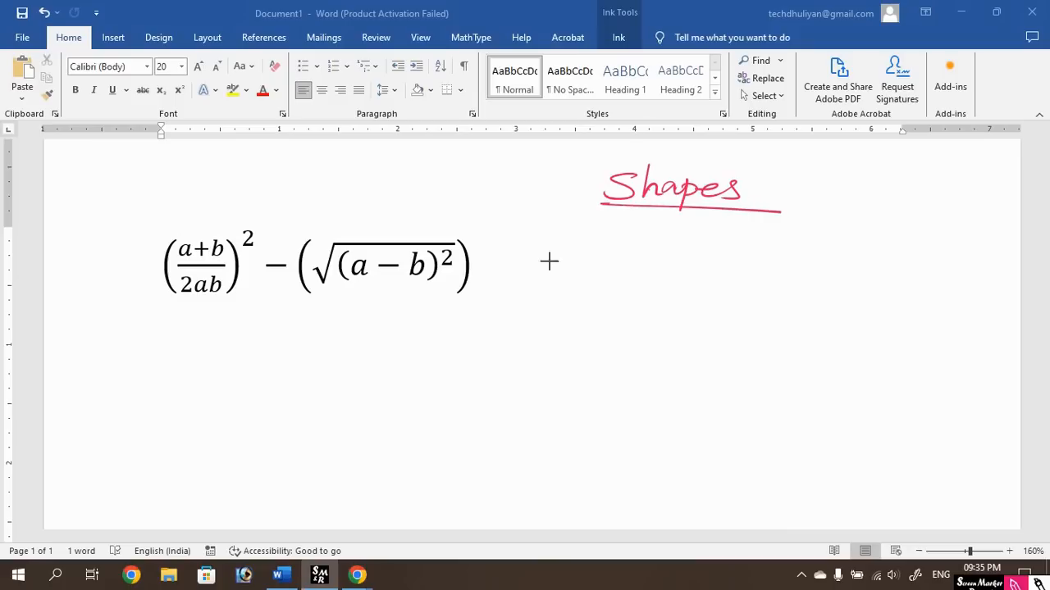
Handwrite Insert → Shapes → below the Shapes heading.
mouse_move(560, 233)
left_mouse_down()
mouse_move(571, 233)
mouse_move(566, 251)
mouse_move(633, 248)
left_mouse_up()
left_click_drag(635, 239, 647, 251)
left_click_drag(639, 237, 726, 240)
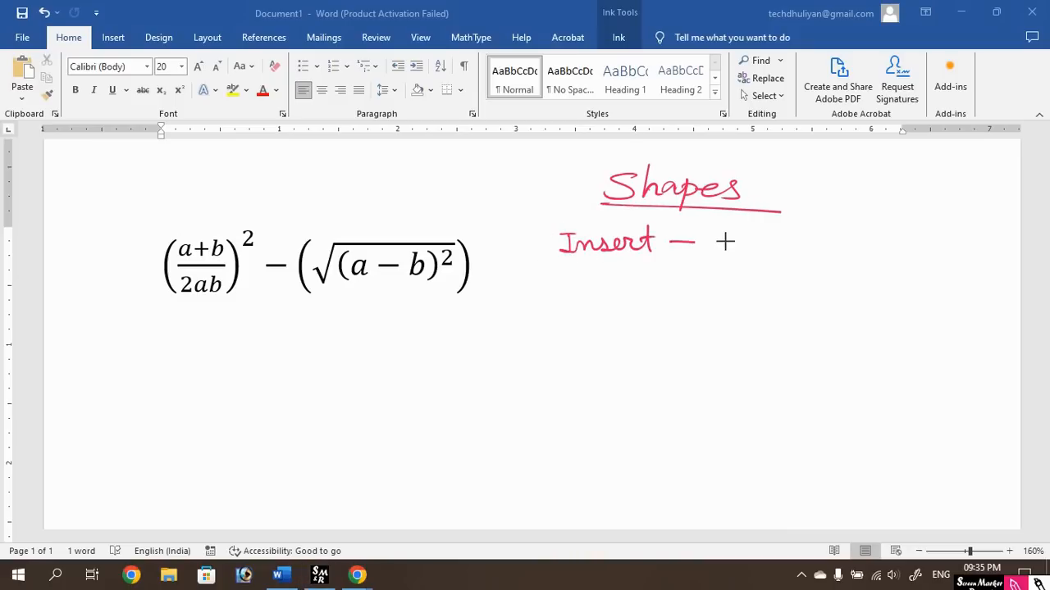
key("ctrl")
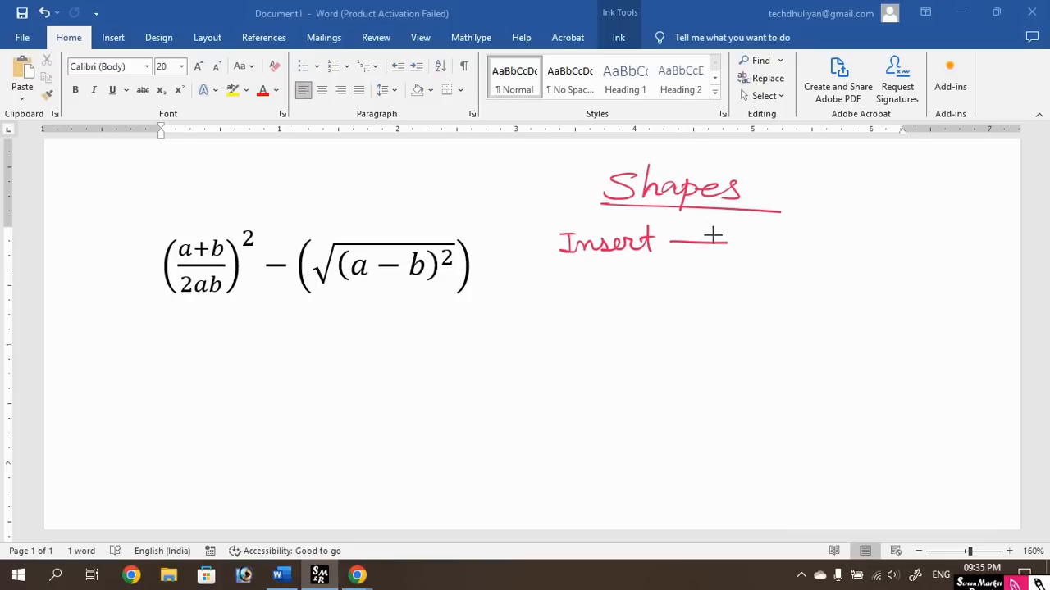
mouse_move(713, 232)
left_mouse_down()
mouse_move(717, 251)
mouse_move(916, 236)
mouse_move(902, 244)
left_mouse_up()
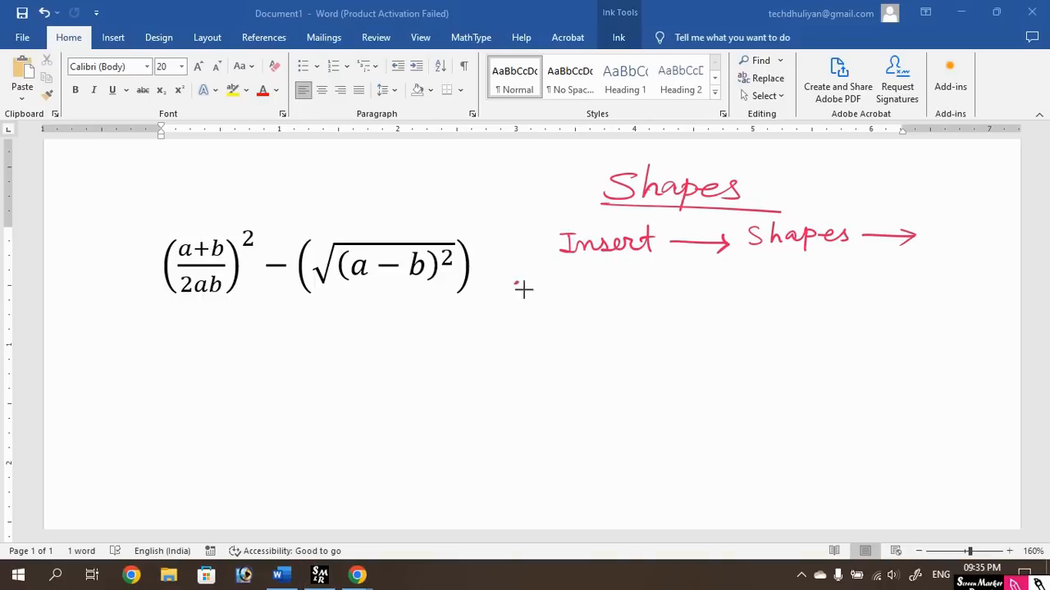
Continue the handwritten notes on the next line with Choose Shapes → Draw in your area.
left_click_drag(532, 277, 506, 292)
left_click_drag(525, 284, 554, 290)
left_click_drag(558, 279, 580, 293)
mouse_move(589, 287)
left_mouse_down()
mouse_move(639, 290)
mouse_move(641, 270)
mouse_move(628, 290)
mouse_move(825, 275)
mouse_move(845, 283)
left_mouse_up()
key("e")
key("p")
mouse_move(848, 273)
left_mouse_down()
mouse_move(914, 289)
mouse_move(985, 257)
mouse_move(987, 267)
left_mouse_up()
left_click_drag(994, 260, 1025, 269)
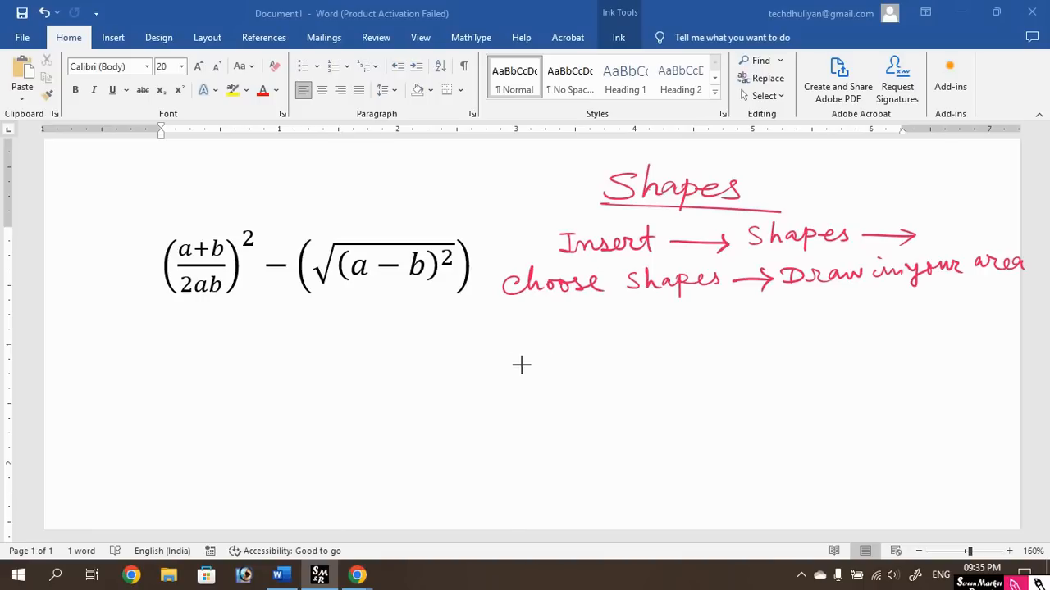
Draw a rectangle below the notes with the marker, erasing and redrawing its uneven right side.
left_click_drag(534, 356, 530, 433)
left_click_drag(533, 356, 675, 359)
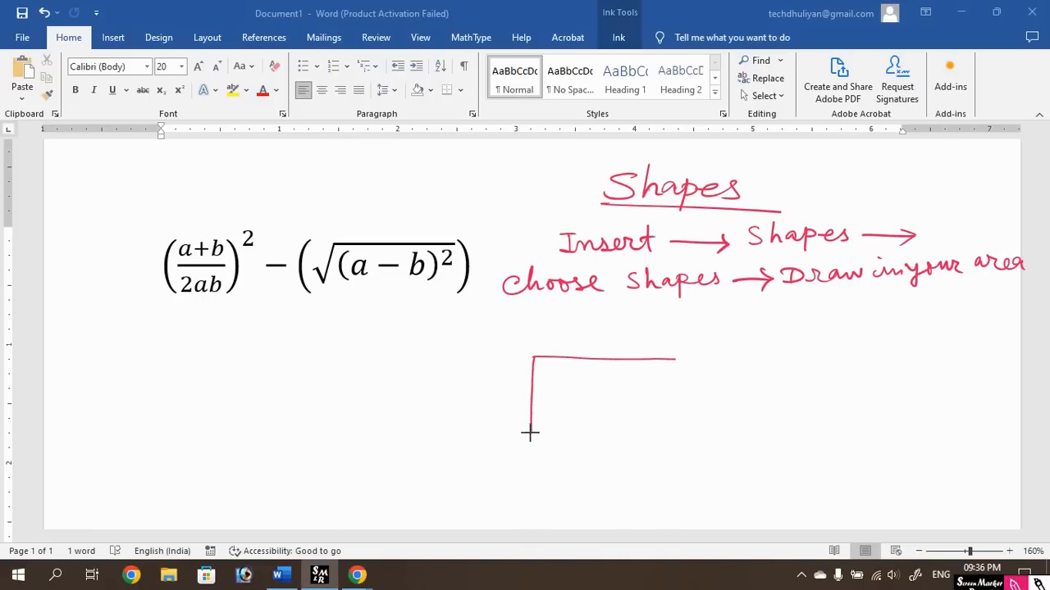
left_click_drag(529, 432, 680, 432)
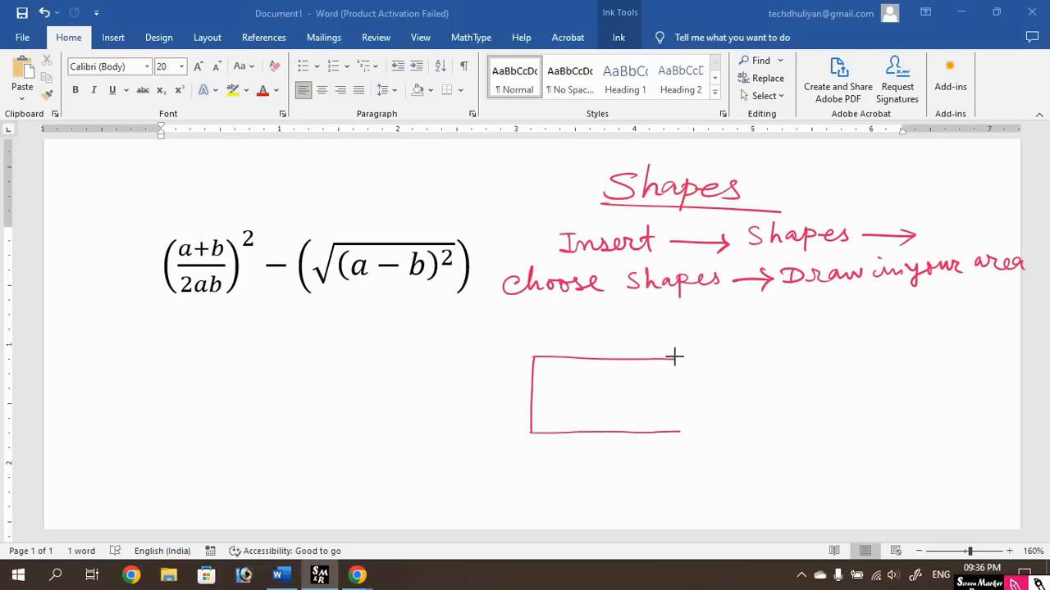
left_click_drag(674, 356, 673, 432)
key("e")
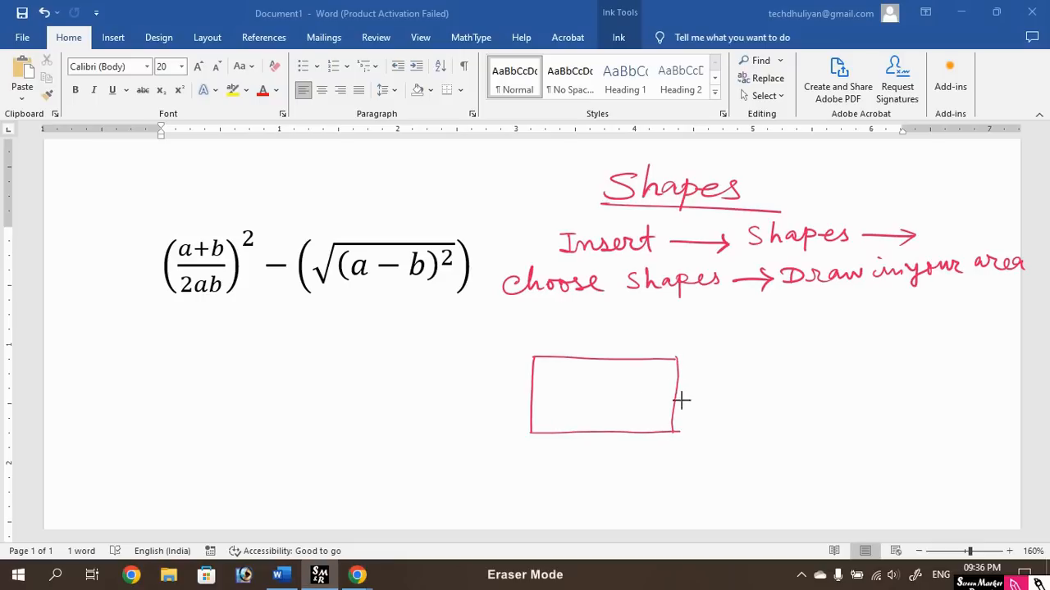
left_click(670, 420)
key("p")
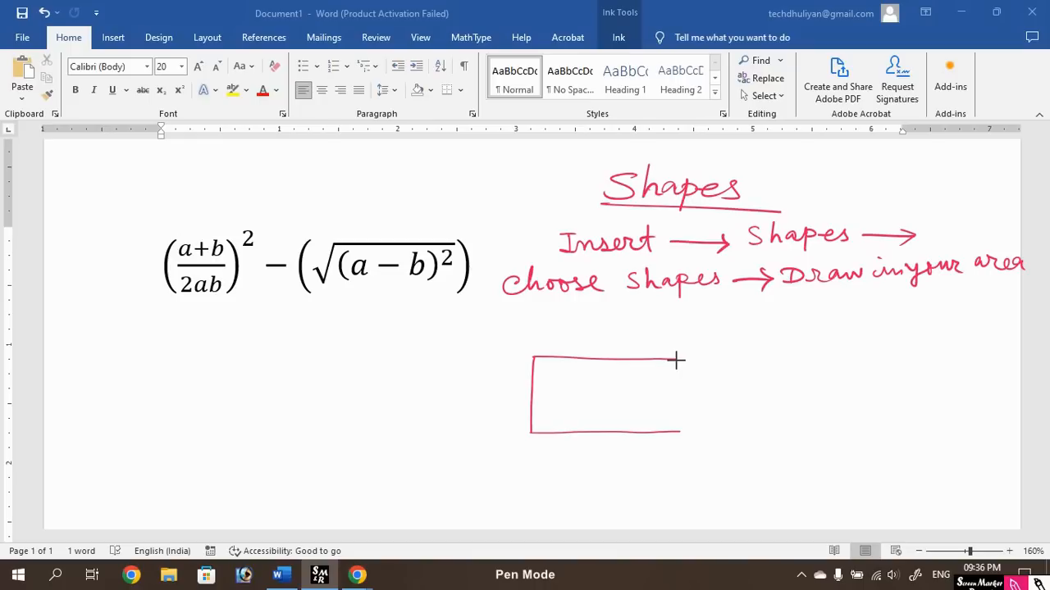
left_click_drag(675, 358, 676, 428)
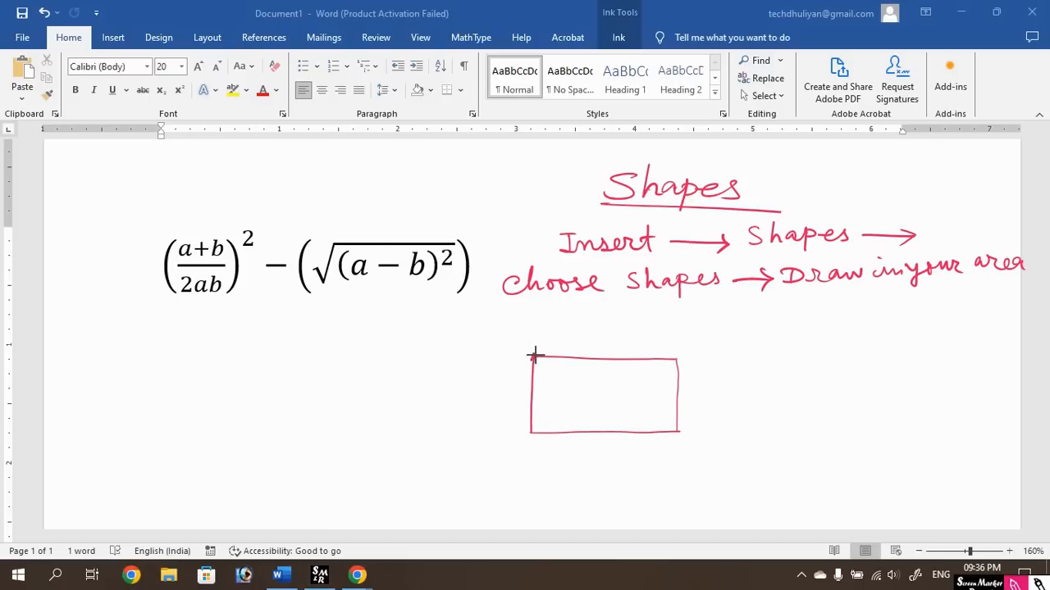
Mark handles at the rectangle's corners and side midpoints and label them Nodes with an arrow.
left_click(676, 360)
left_click(526, 430)
left_click(531, 397)
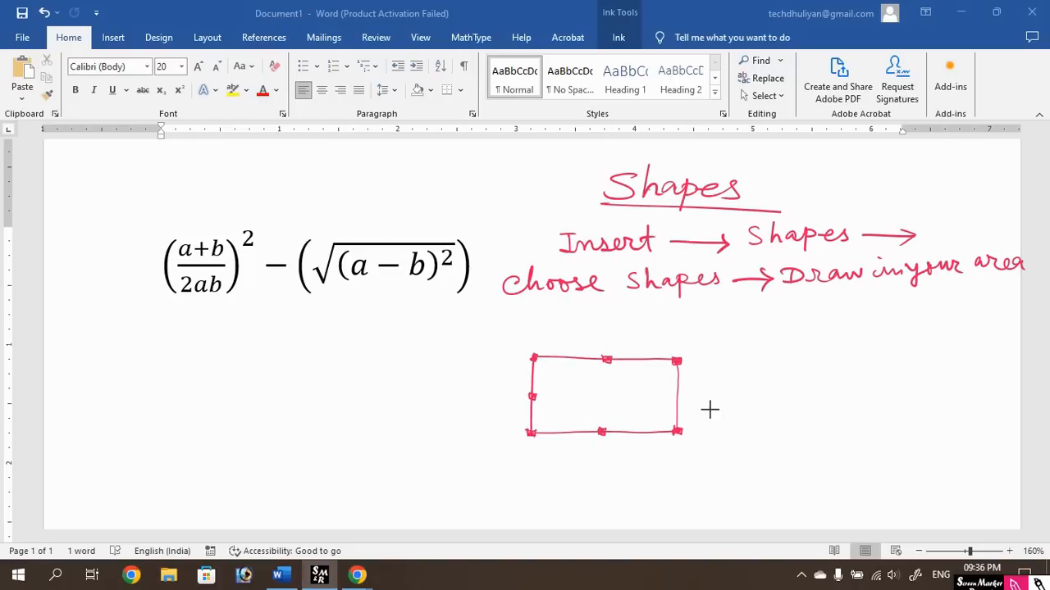
left_click(677, 397)
mouse_move(743, 350)
left_mouse_down()
mouse_move(686, 359)
mouse_move(805, 338)
mouse_move(827, 347)
left_mouse_up()
left_click_drag(836, 337, 829, 351)
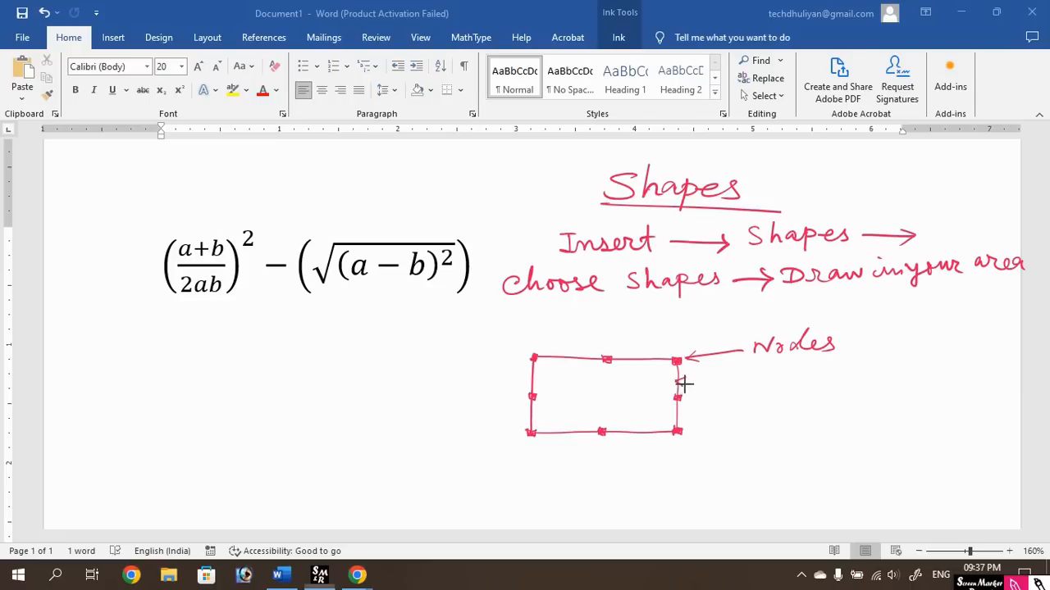
Label the sketched rectangle's edge Outline and its interior Shapes Fill, each with an arrow, and leave marker mode.
mouse_move(679, 382)
left_mouse_down()
mouse_move(789, 380)
mouse_move(825, 358)
mouse_move(849, 374)
mouse_move(841, 370)
mouse_move(883, 369)
mouse_move(918, 381)
left_mouse_up()
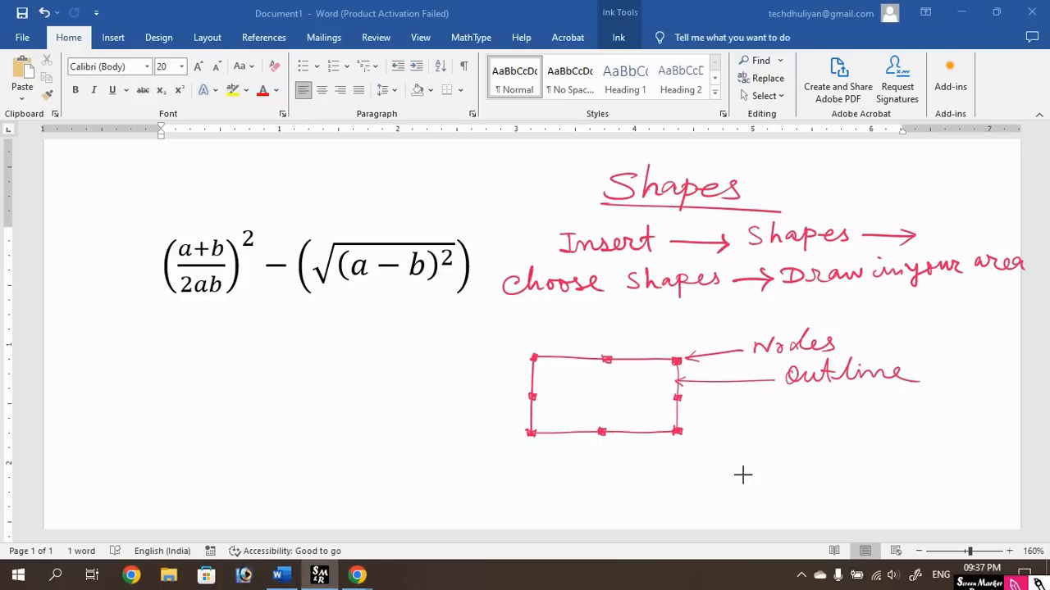
left_click_drag(649, 402, 652, 418)
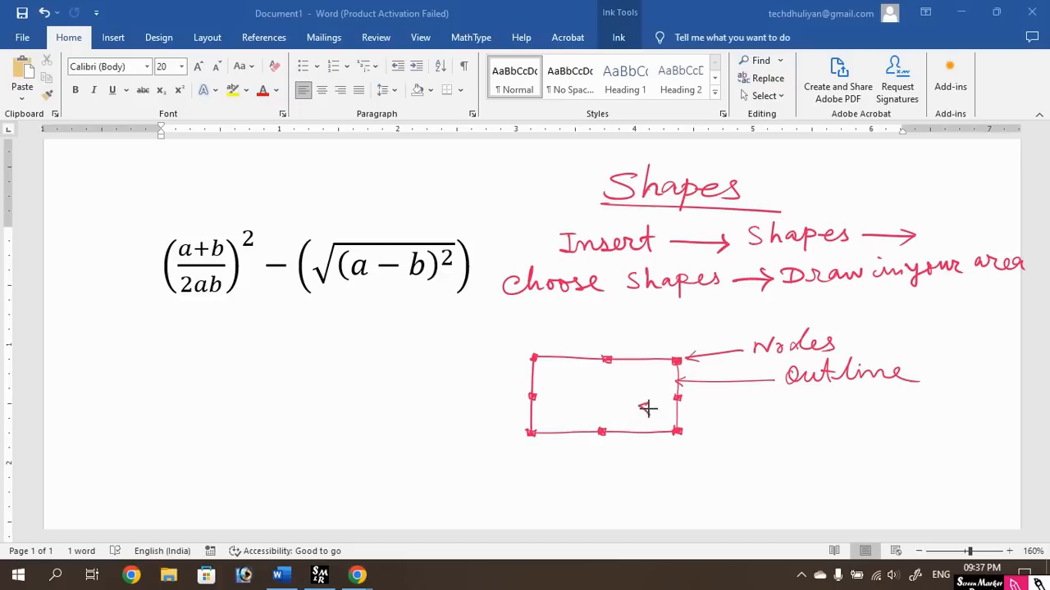
left_click_drag(774, 417, 642, 409)
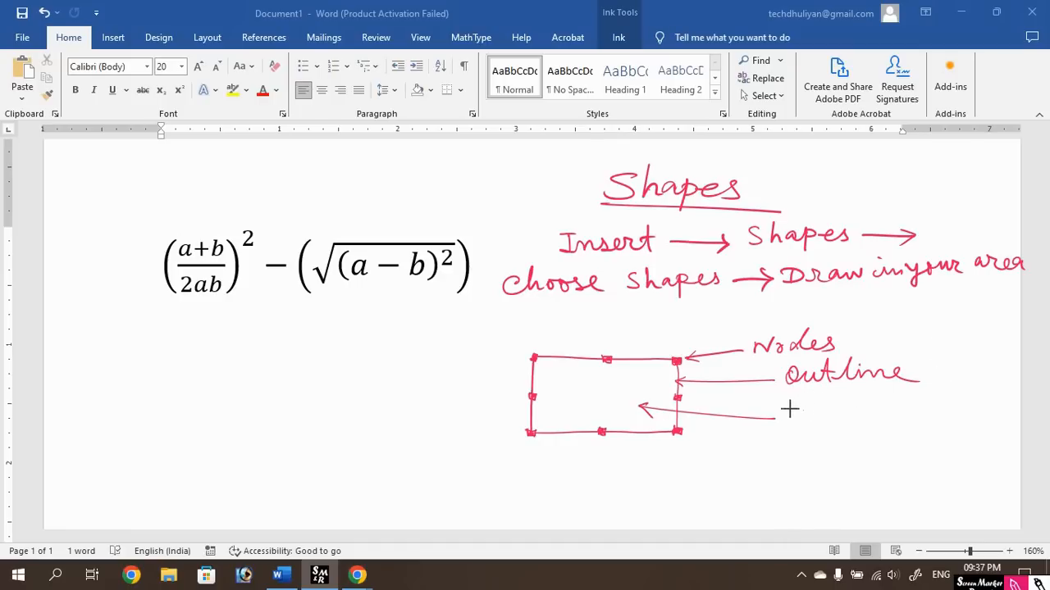
mouse_move(800, 403)
left_mouse_down()
mouse_move(785, 422)
mouse_move(850, 413)
mouse_move(866, 426)
left_mouse_up()
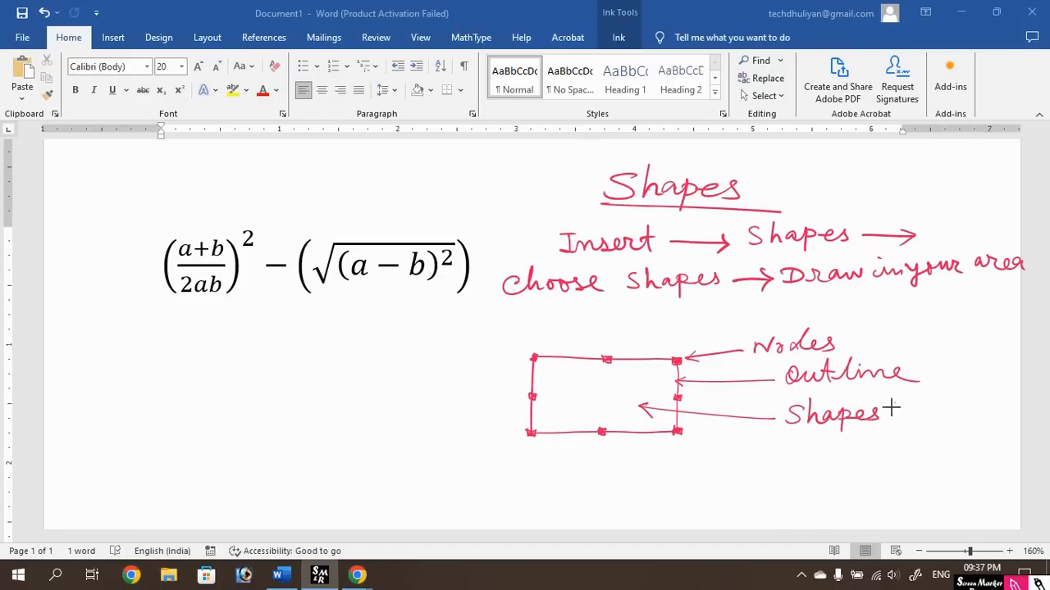
left_click_drag(888, 413, 950, 417)
left_click(918, 399)
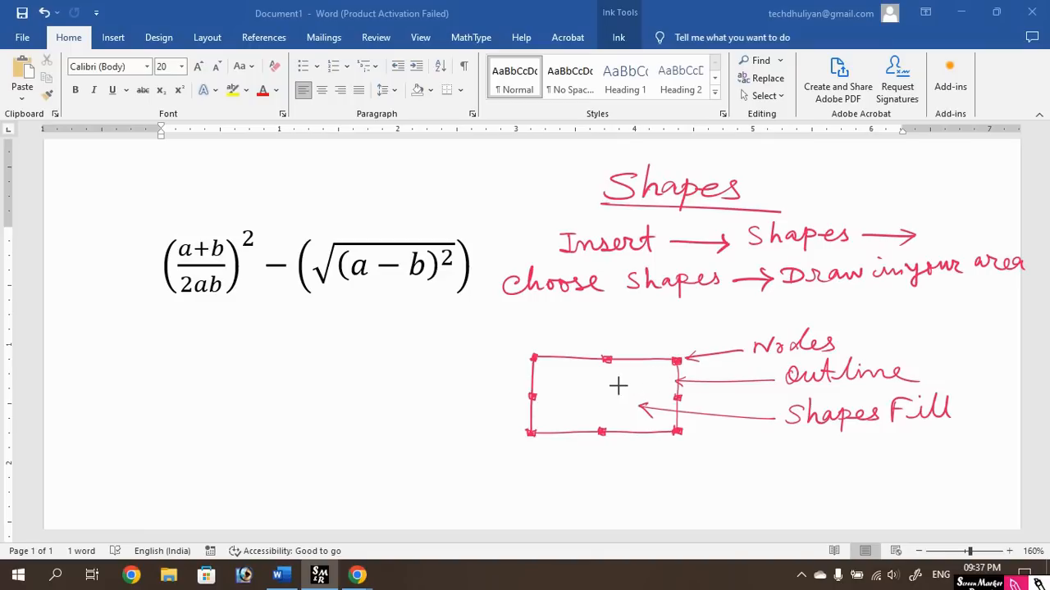
key("ctrl+shift")
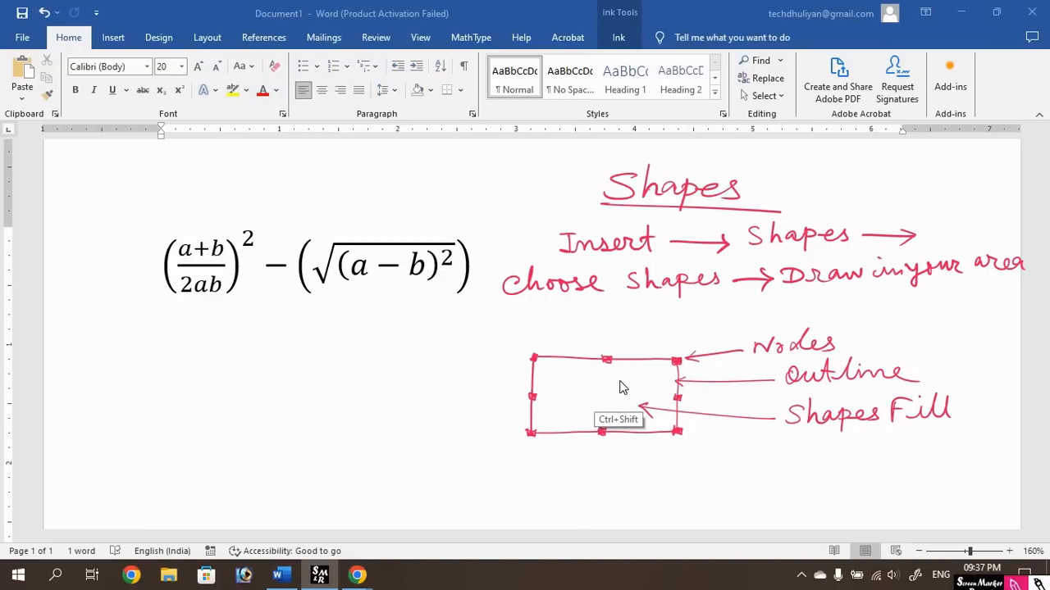
Insert a rectangle about 0.89" high and 1.29" wide in the blank area below the equation.
left_click(370, 410)
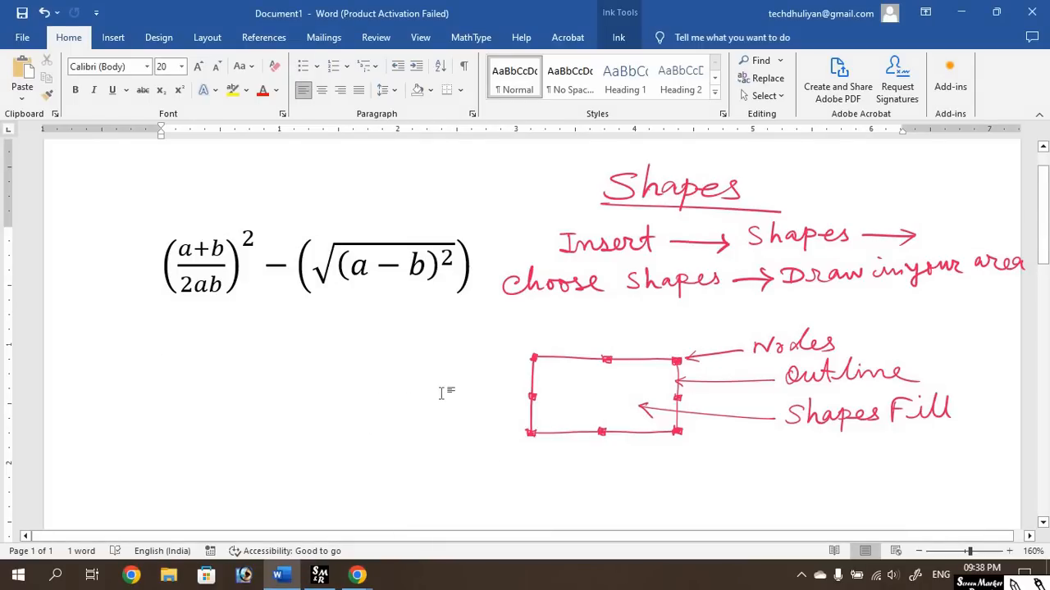
scroll(216, 399, "down", 2)
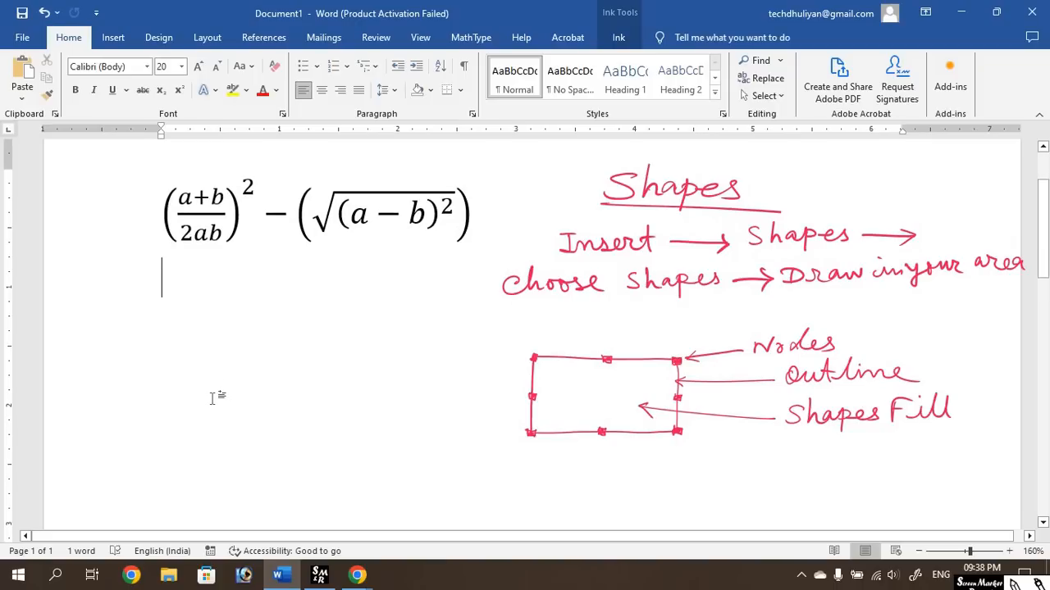
scroll(216, 396, "down", 2)
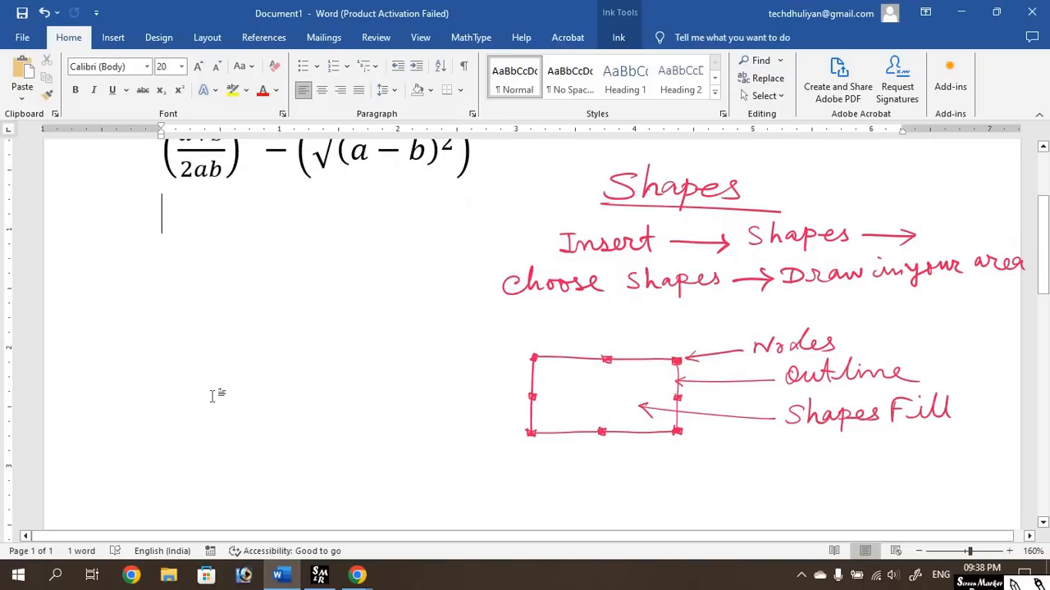
scroll(216, 396, "up", 2)
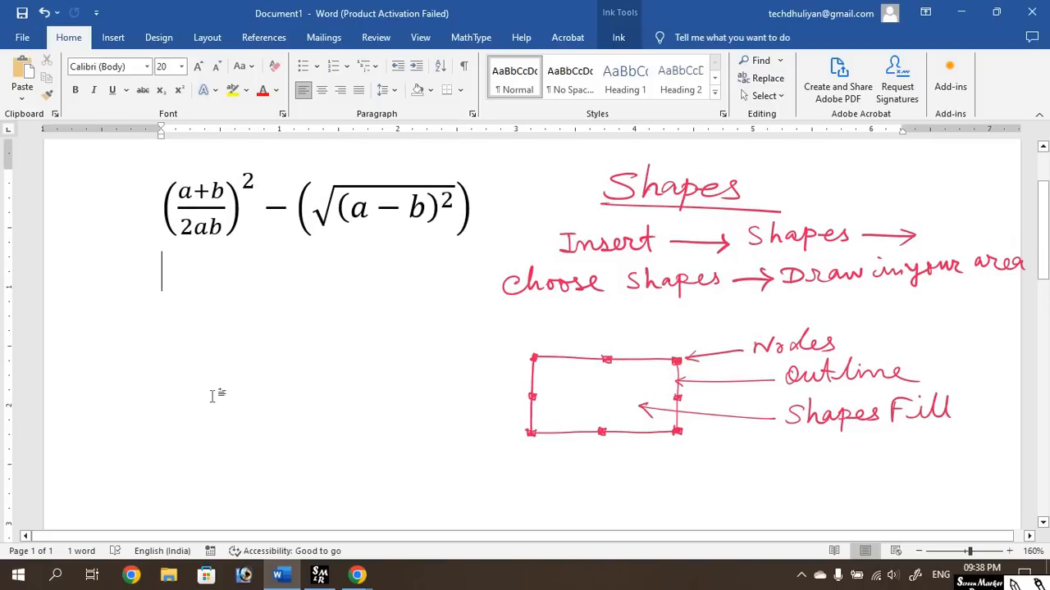
scroll(215, 396, "down", 2)
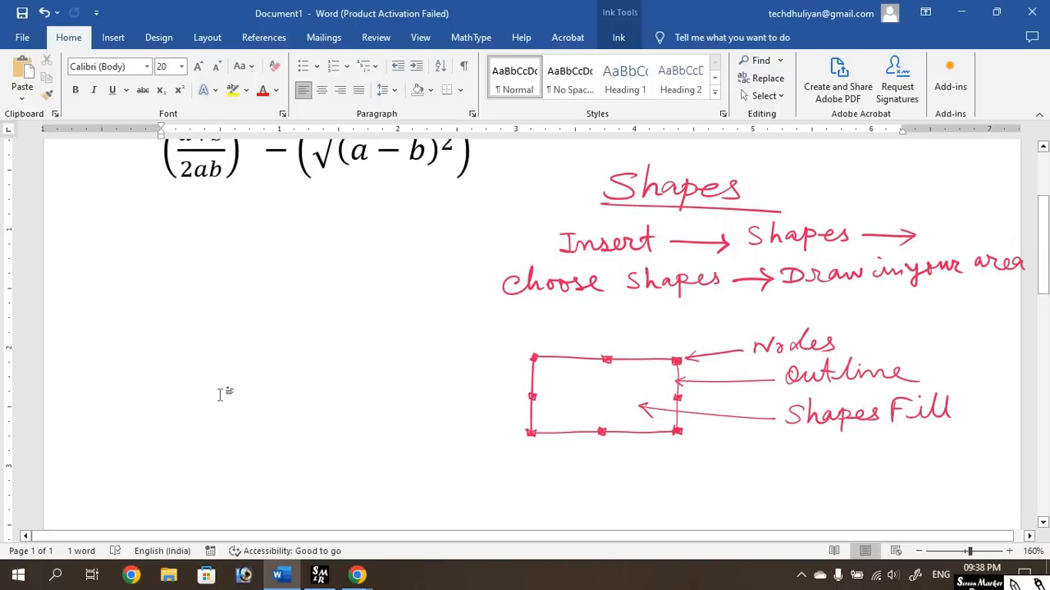
left_click(116, 41)
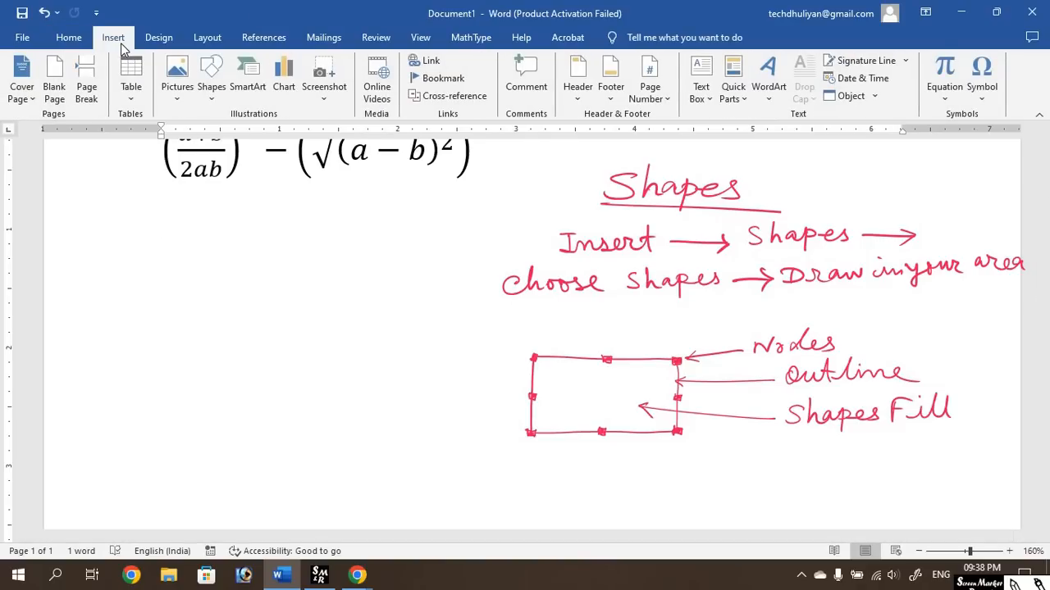
left_click(212, 91)
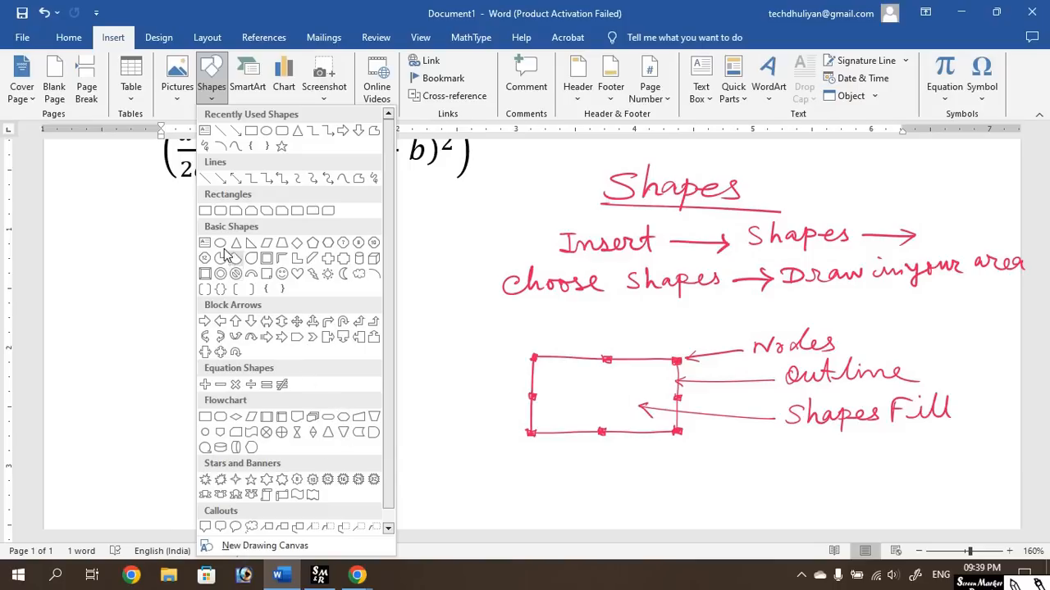
left_click(205, 211)
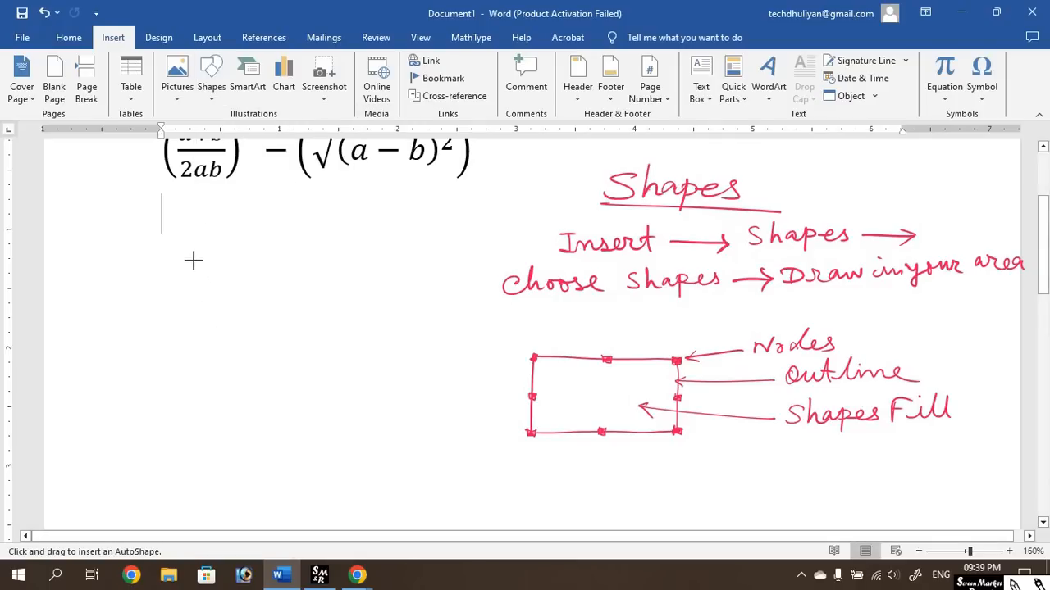
left_click_drag(183, 248, 336, 353)
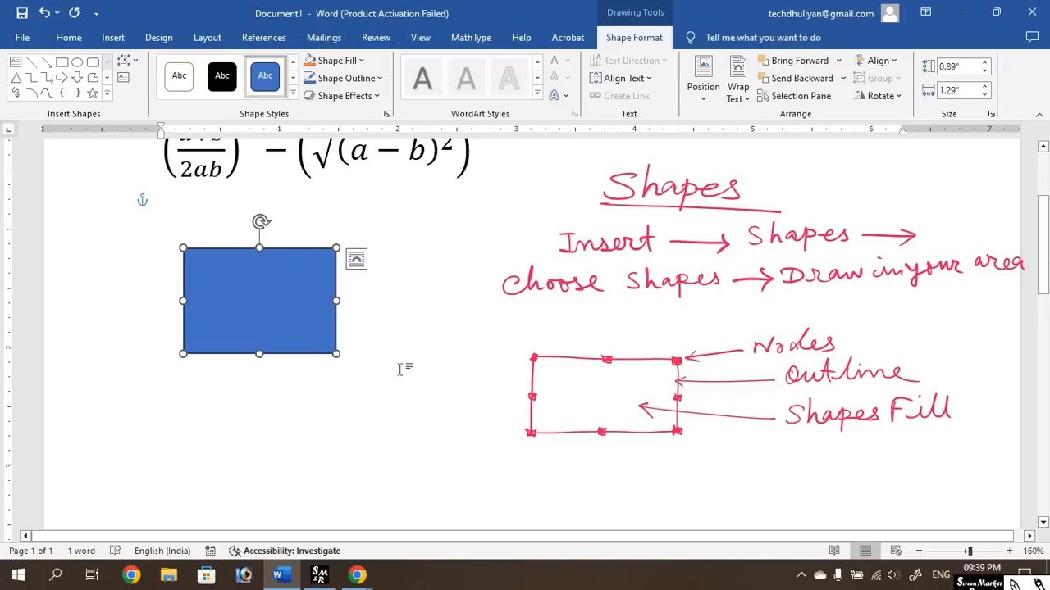
Resize the rectangle by its corner and side nodes to about 1.01" high and 2.26" wide, and shift it slightly up and left.
left_click_drag(336, 354, 406, 375)
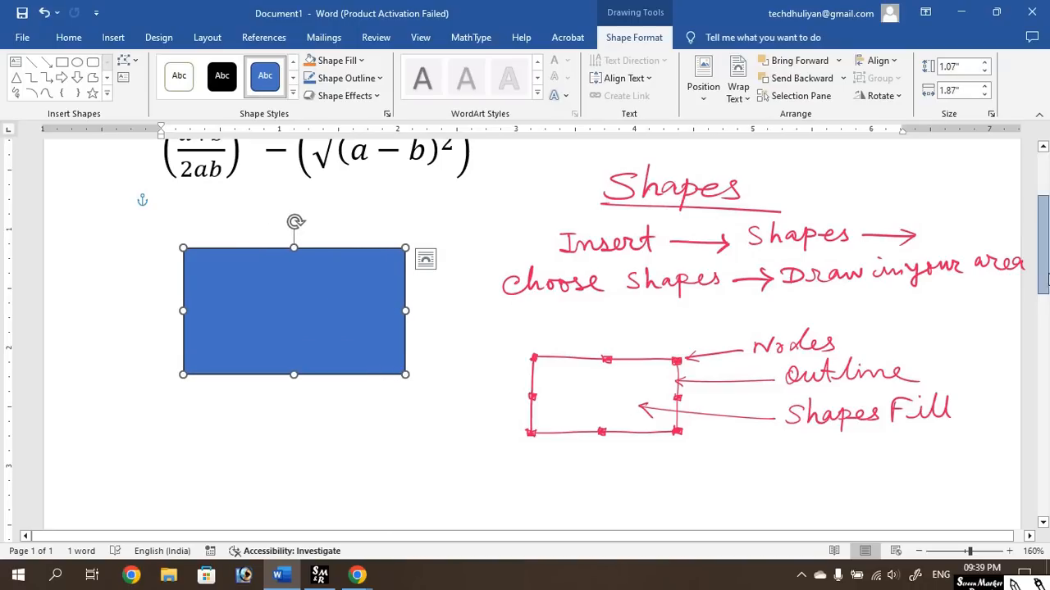
scroll(1046, 284, "down", 1)
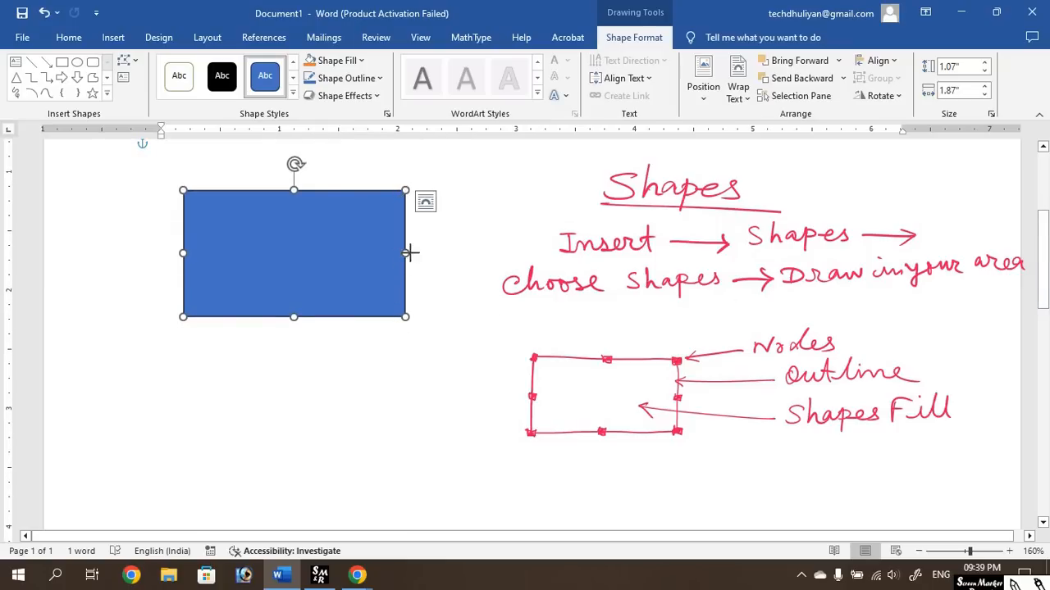
left_click_drag(408, 253, 389, 264)
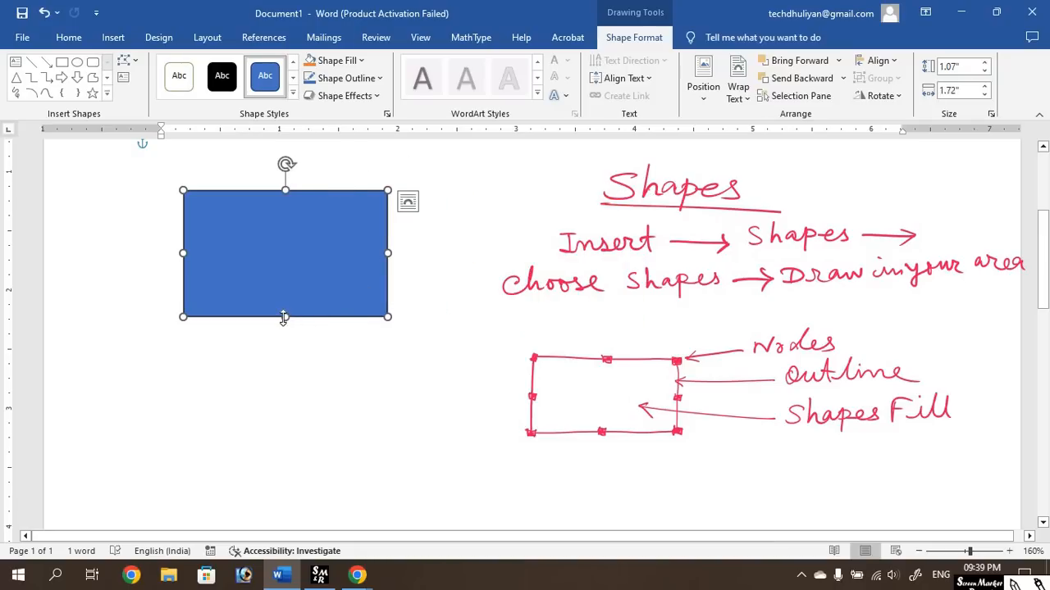
left_click_drag(280, 350, 292, 300)
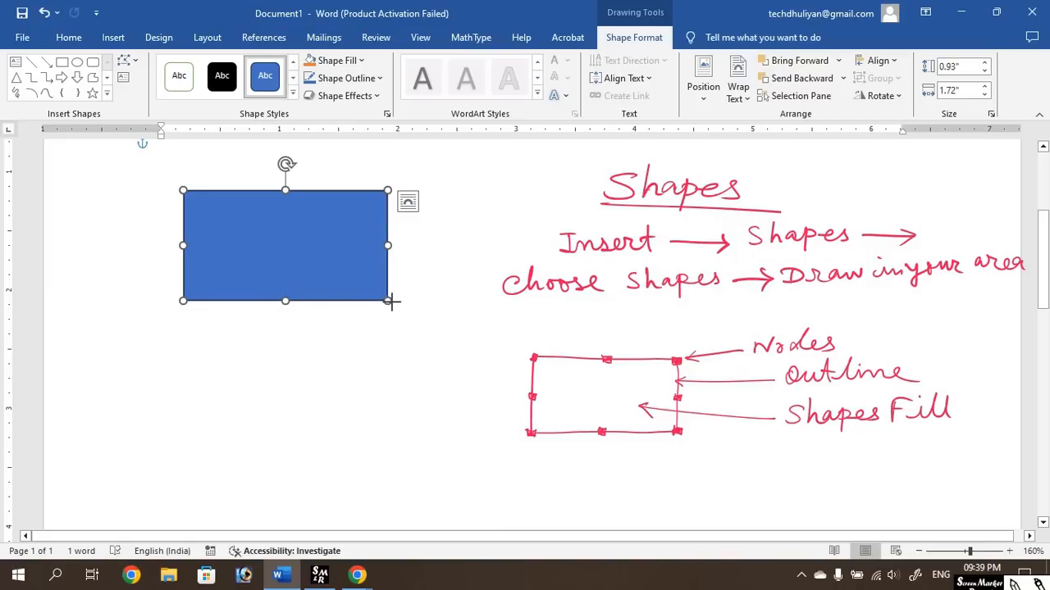
left_click_drag(391, 302, 570, 401)
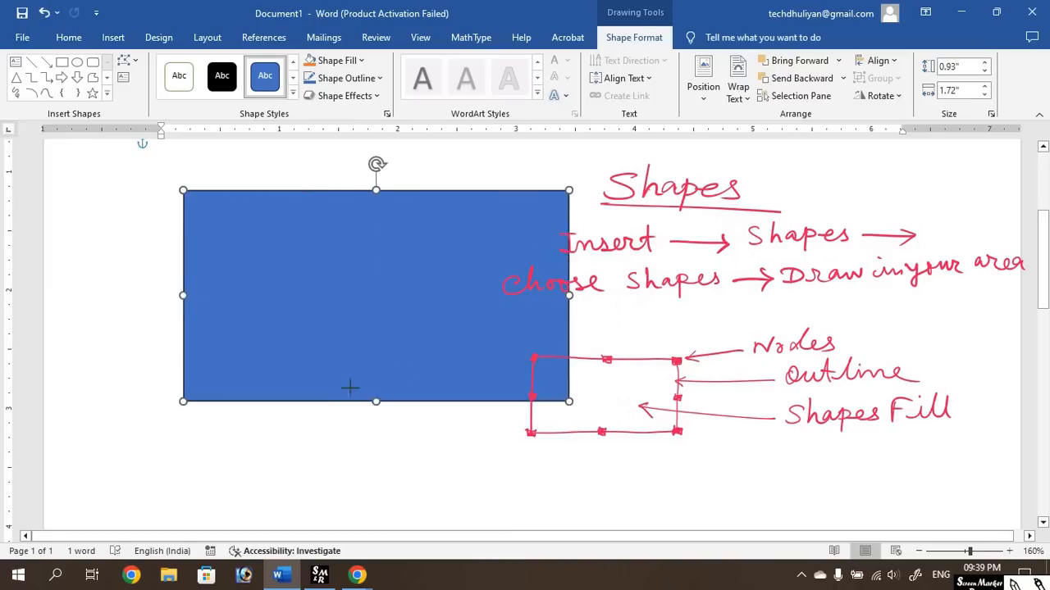
left_click_drag(350, 388, 451, 309)
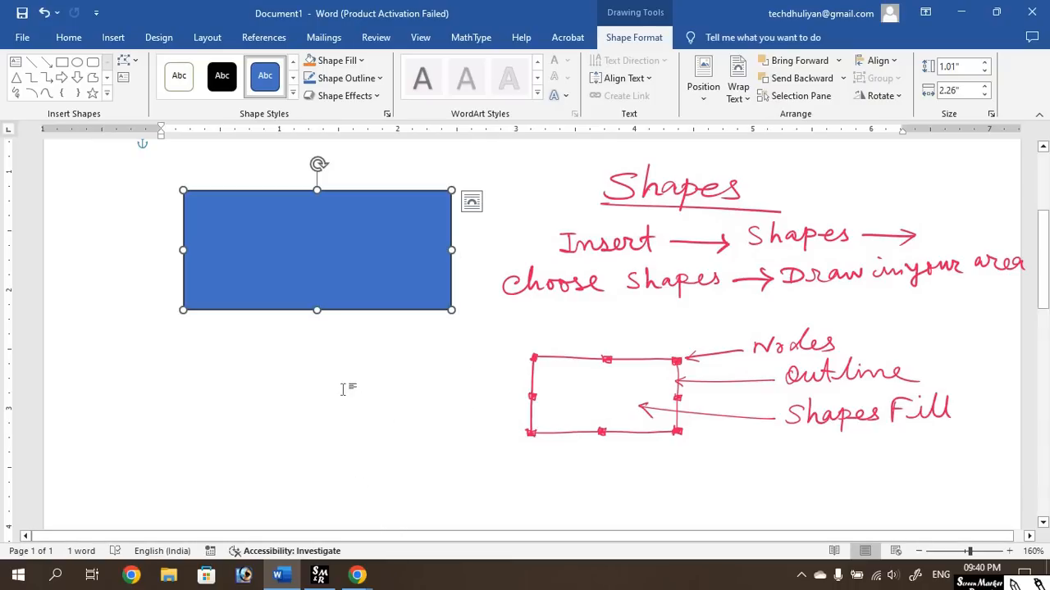
left_click_drag(350, 262, 343, 244)
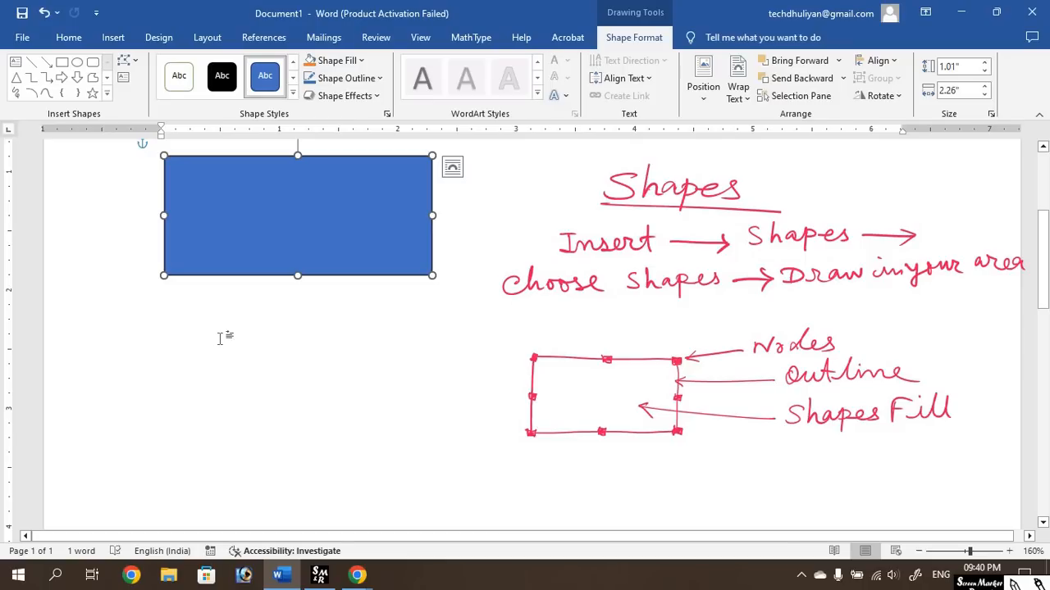
Insert a square of about 1.07" below the rectangle, keeping its sides equal, and move it under the rectangle's right end.
left_click(197, 319)
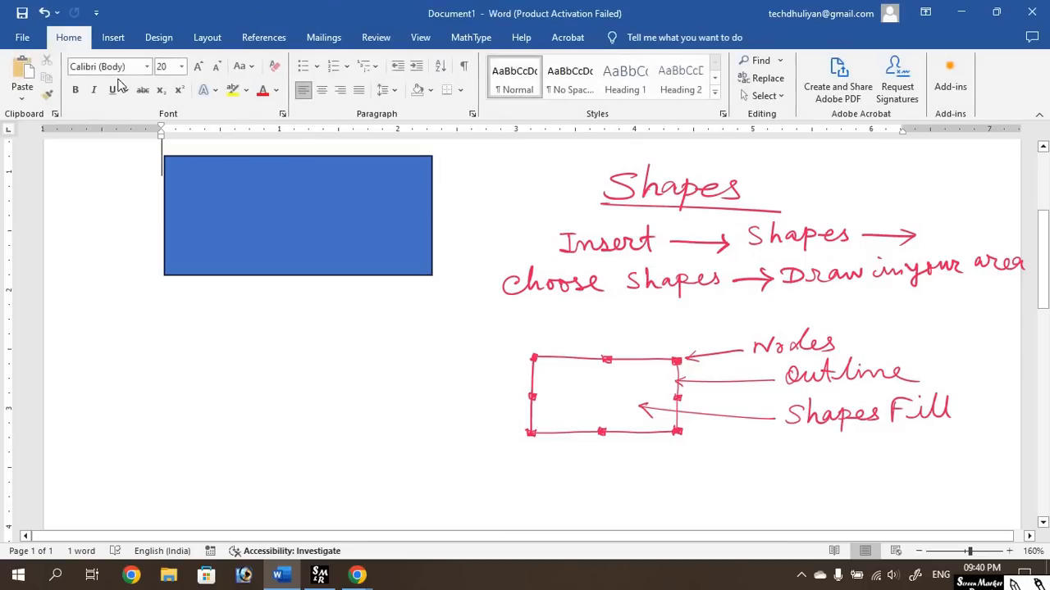
left_click(113, 37)
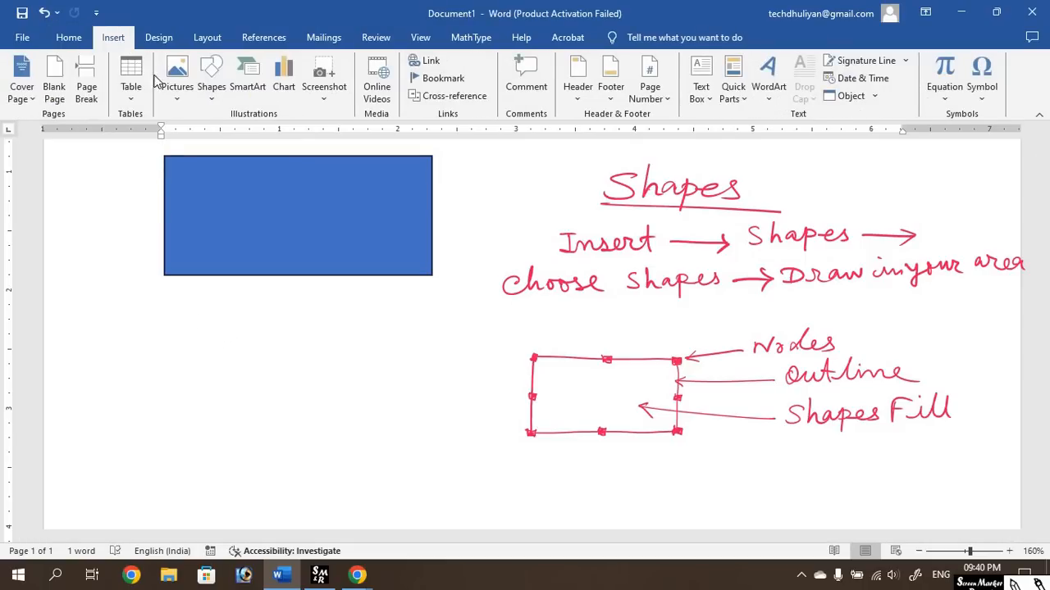
left_click(215, 93)
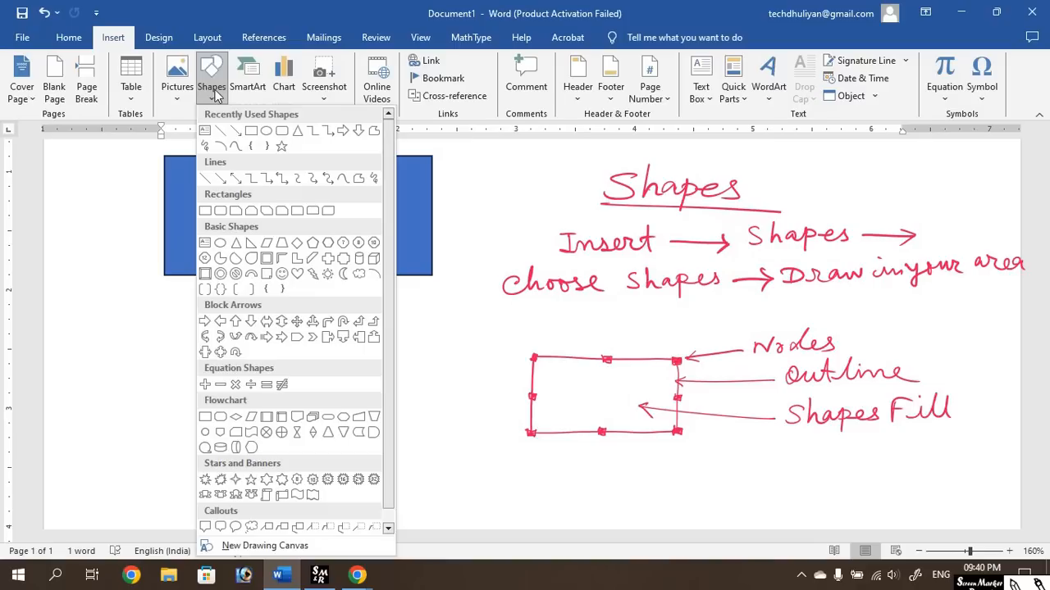
left_click(205, 210)
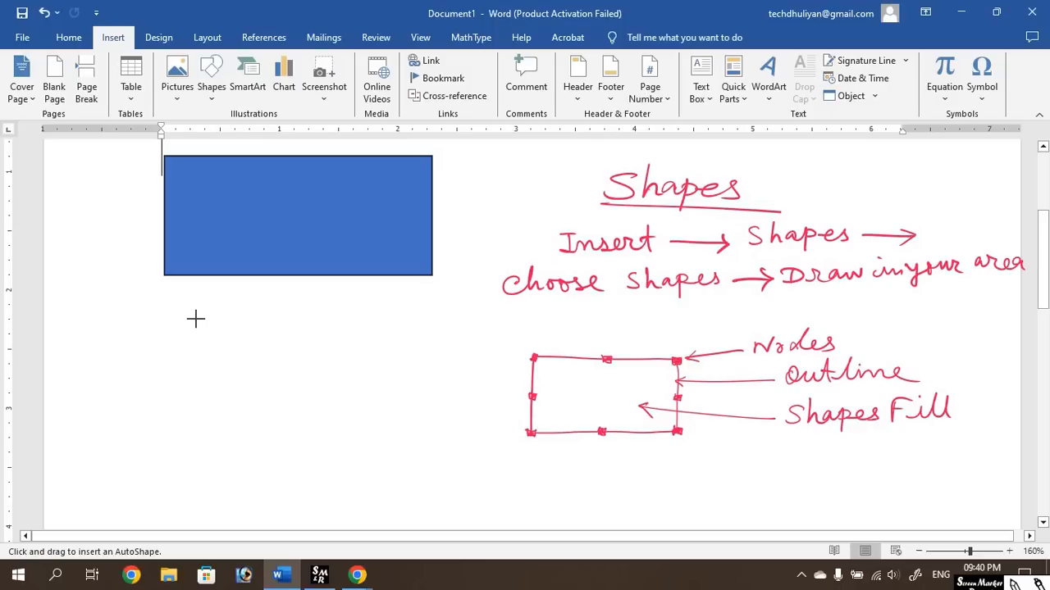
left_click_drag(195, 319, 322, 396)
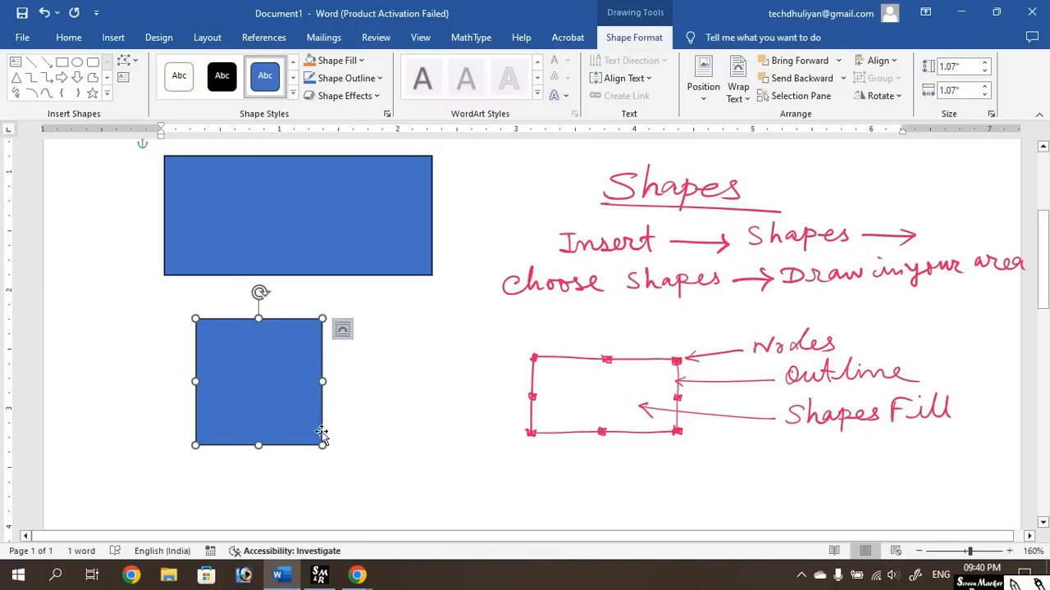
left_click_drag(256, 376, 435, 361)
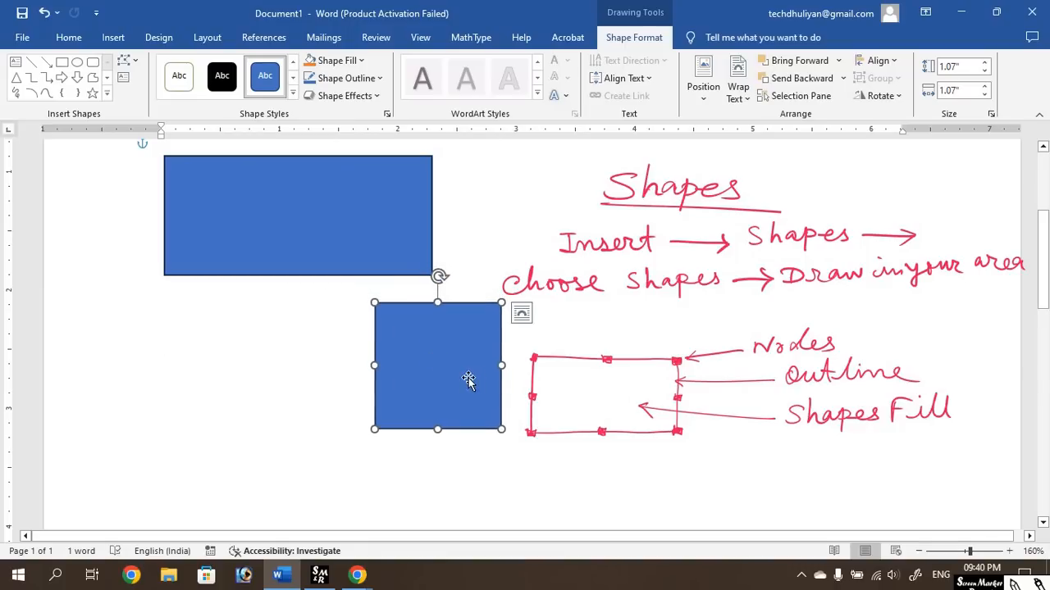
left_click_drag(468, 380, 463, 368)
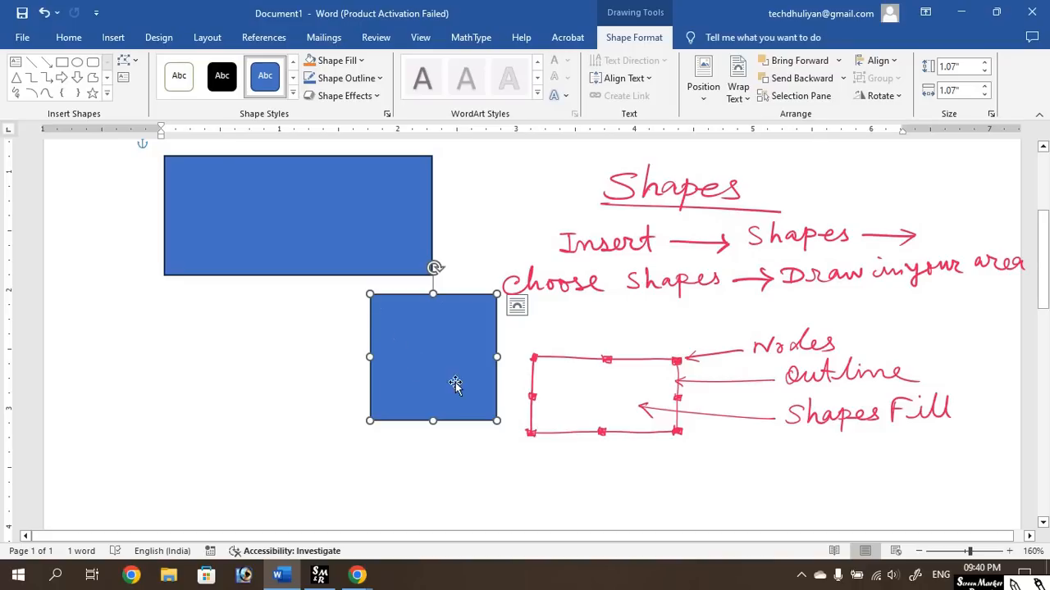
Draw a second square of about 1.57" outward from its centre and move it down clear of the rectangle.
left_click(62, 62)
left_click_drag(188, 348, 280, 405)
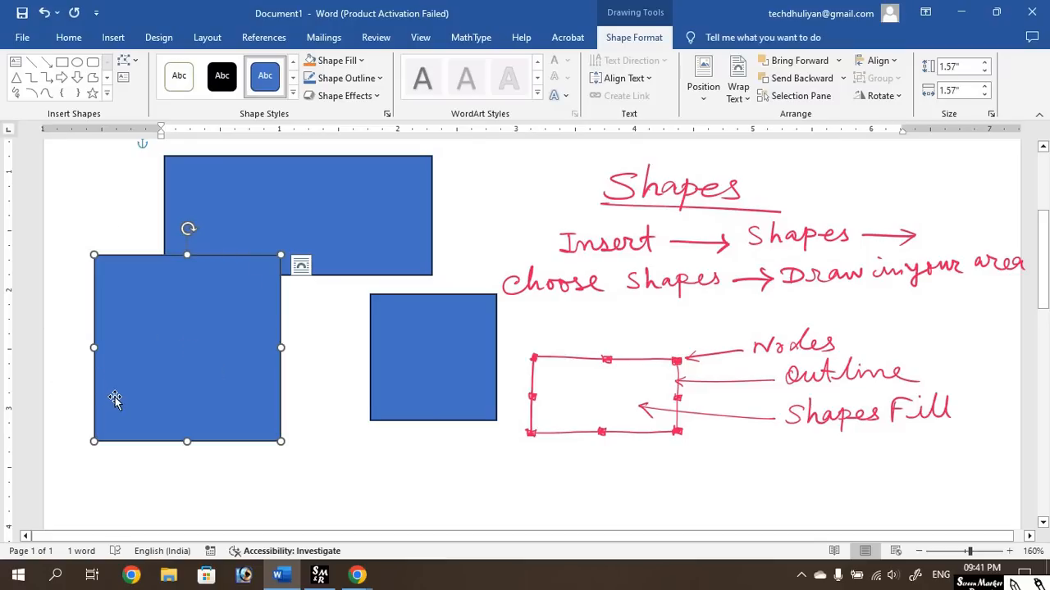
left_click_drag(183, 326, 188, 354)
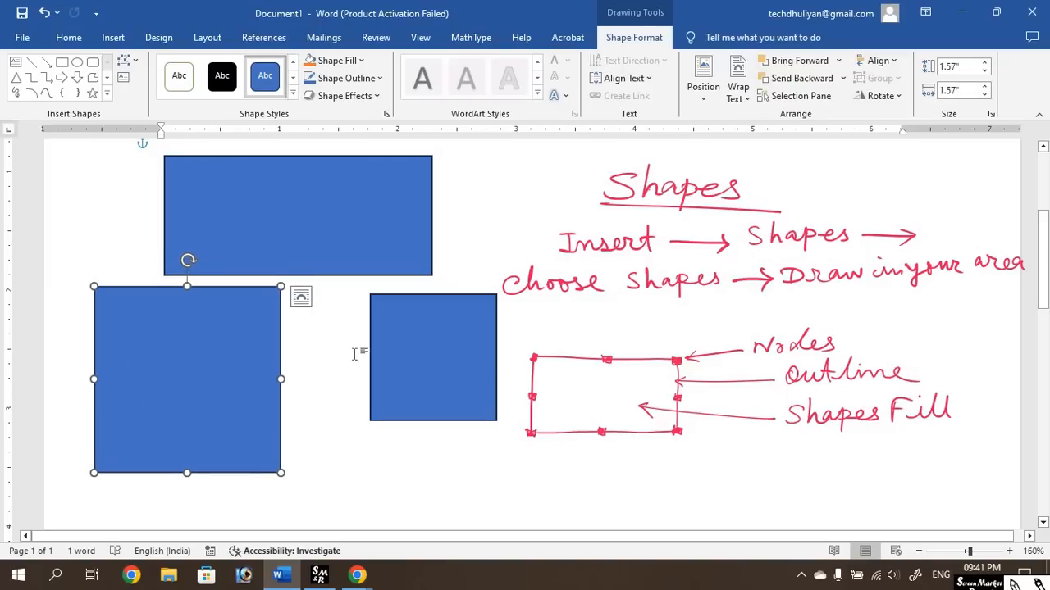
Handwrite Ctrl + with a dotted circle on the large square, and Shift with a small box on the small square.
key("F9")
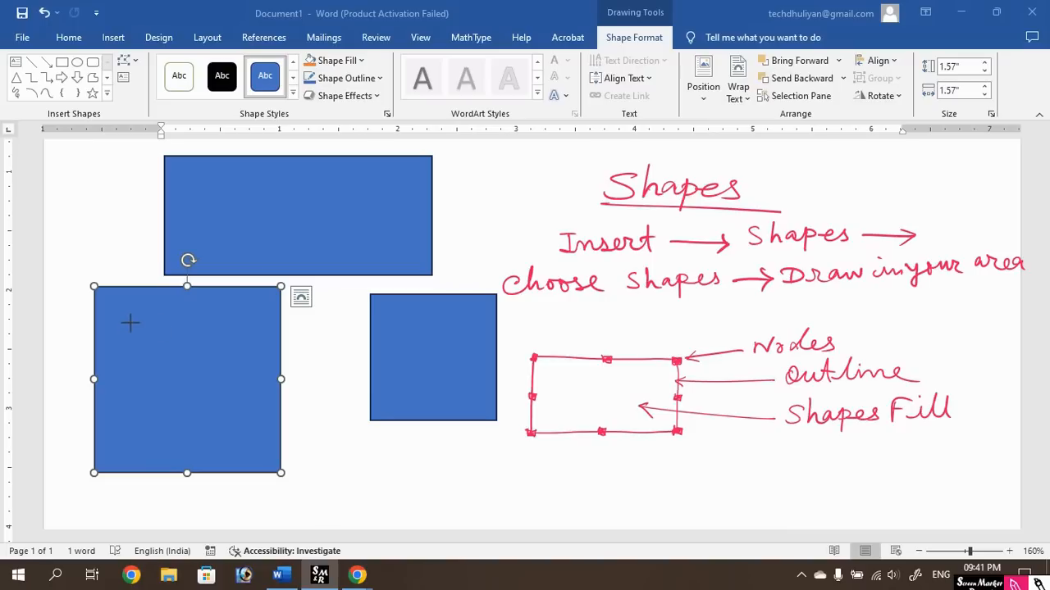
mouse_move(130, 322)
left_mouse_down()
mouse_move(145, 304)
mouse_move(155, 323)
mouse_move(188, 300)
mouse_move(223, 317)
left_mouse_up()
left_click_drag(214, 330, 212, 304)
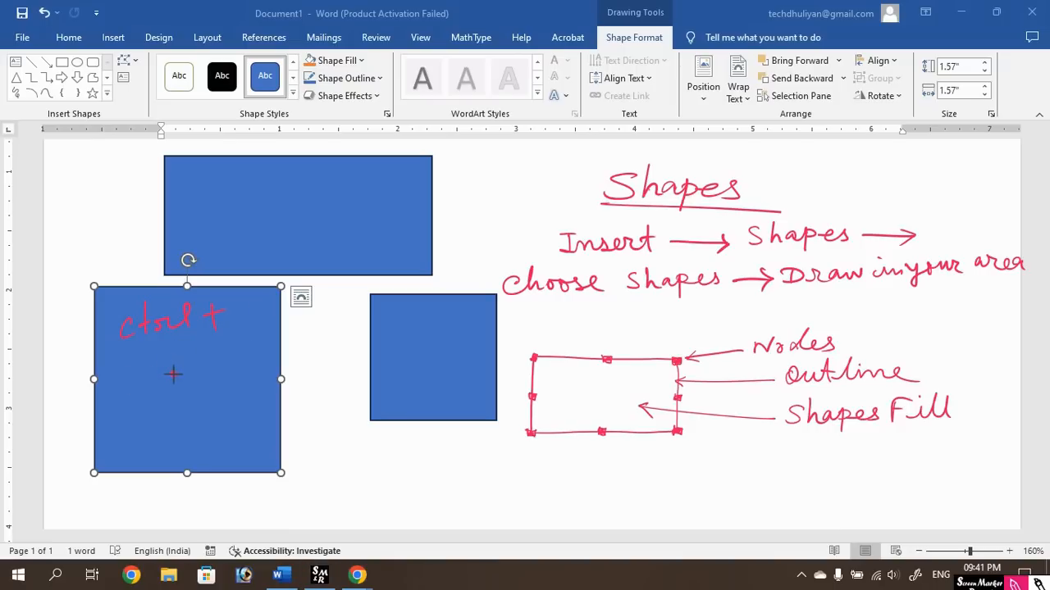
mouse_move(153, 355)
left_mouse_down()
mouse_move(192, 385)
mouse_move(199, 354)
left_mouse_up()
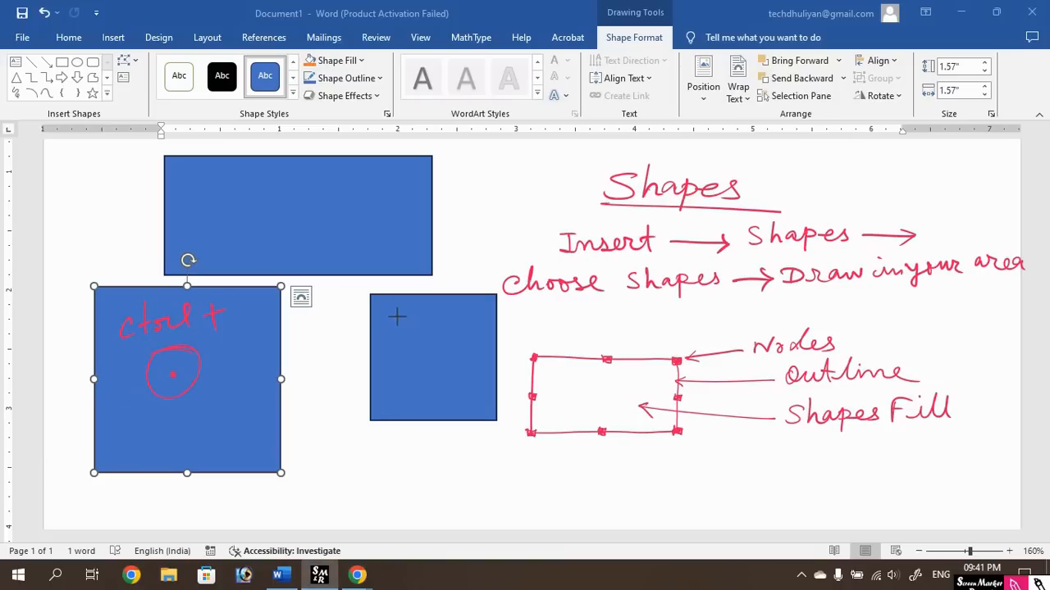
mouse_move(397, 328)
left_mouse_down()
mouse_move(426, 307)
mouse_move(432, 320)
mouse_move(498, 302)
left_mouse_up()
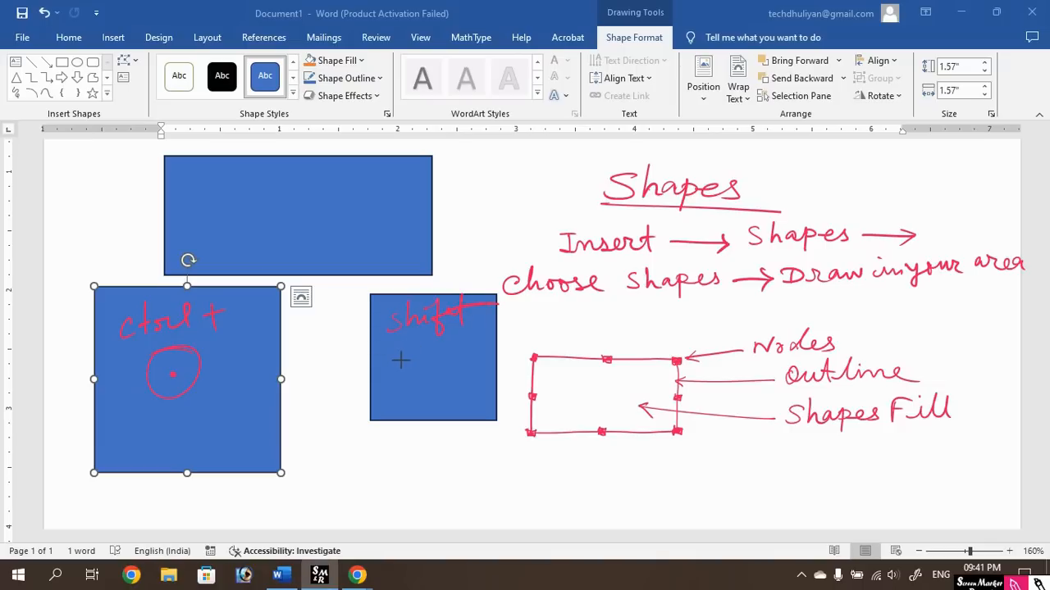
mouse_move(400, 359)
left_mouse_down()
mouse_move(431, 387)
mouse_move(449, 374)
mouse_move(451, 389)
left_mouse_up()
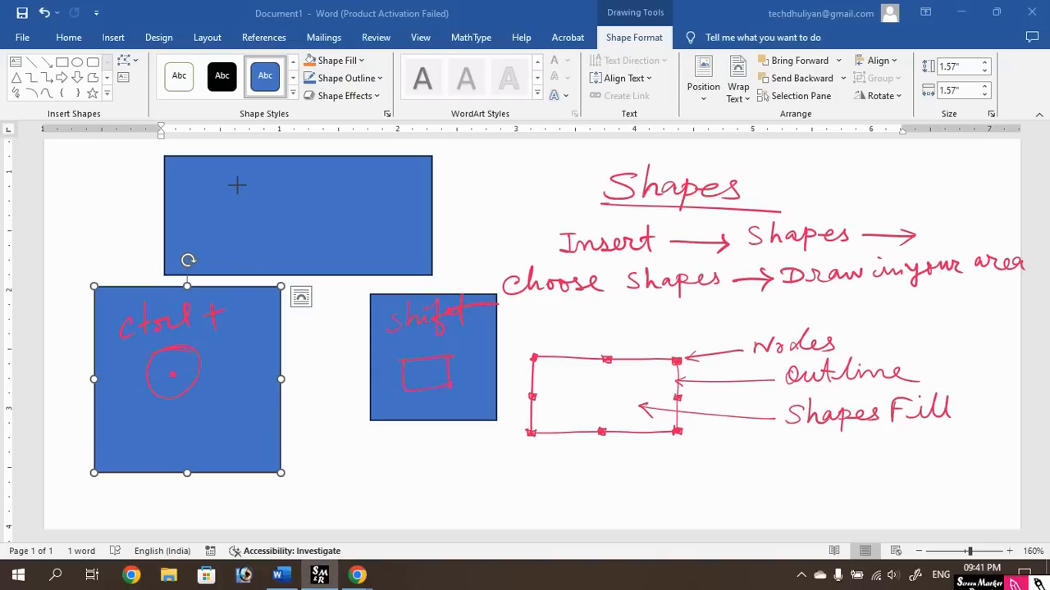
Write "No" over the wide rectangle with the screen marker, and clear all the on-screen annotations.
mouse_move(247, 197)
left_mouse_down()
mouse_move(261, 212)
mouse_move(270, 188)
mouse_move(286, 198)
left_mouse_up()
key("ctrl+shift")
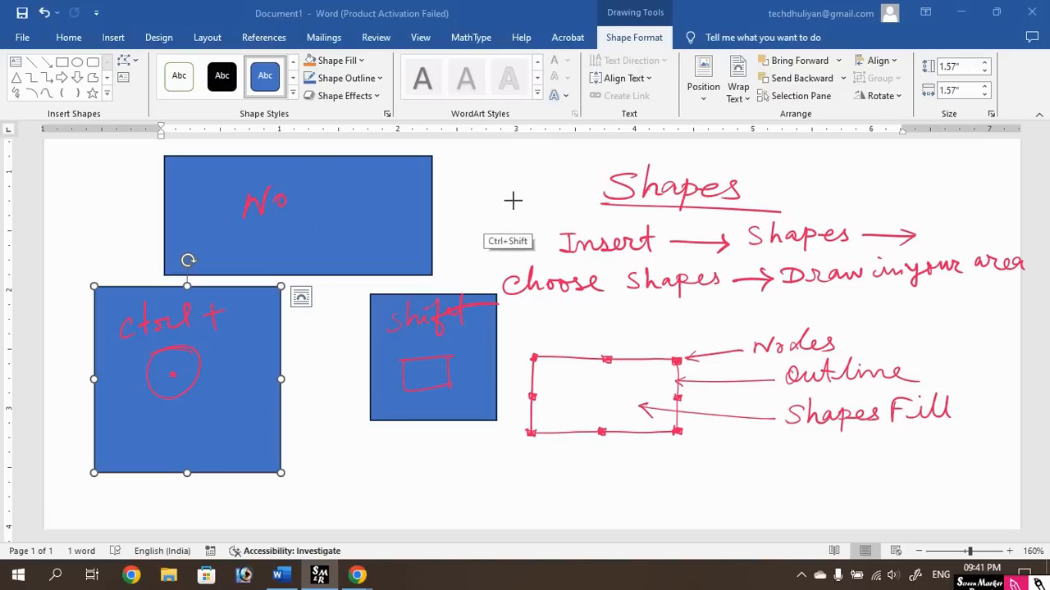
key("ctrl+shift+c")
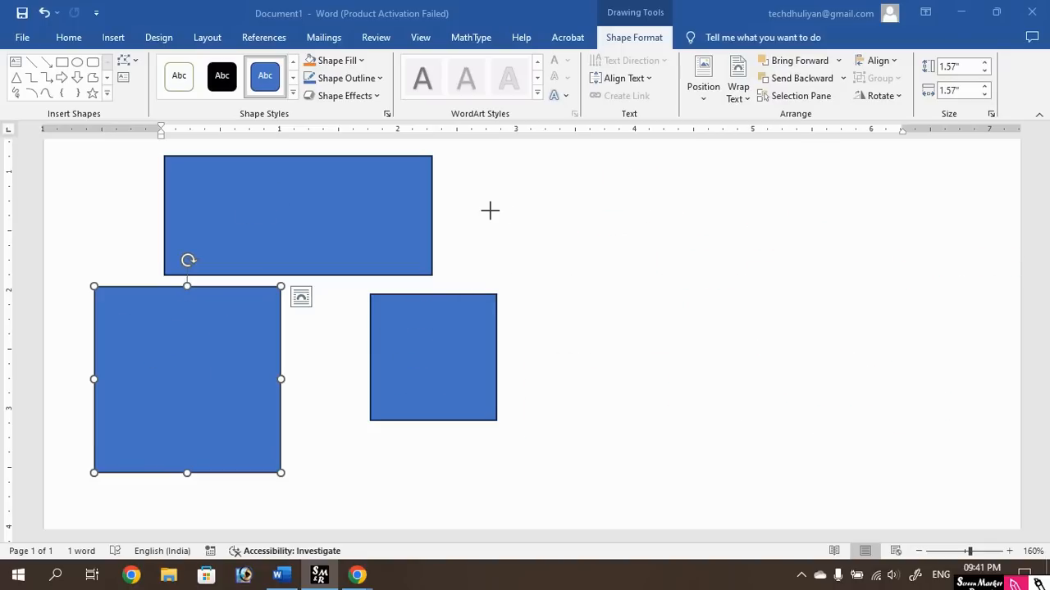
key("Escape")
Delete the two squares below the wide rectangle, and move the remaining rectangle slightly down and to the right on the page.
left_click_drag(227, 359, 297, 384)
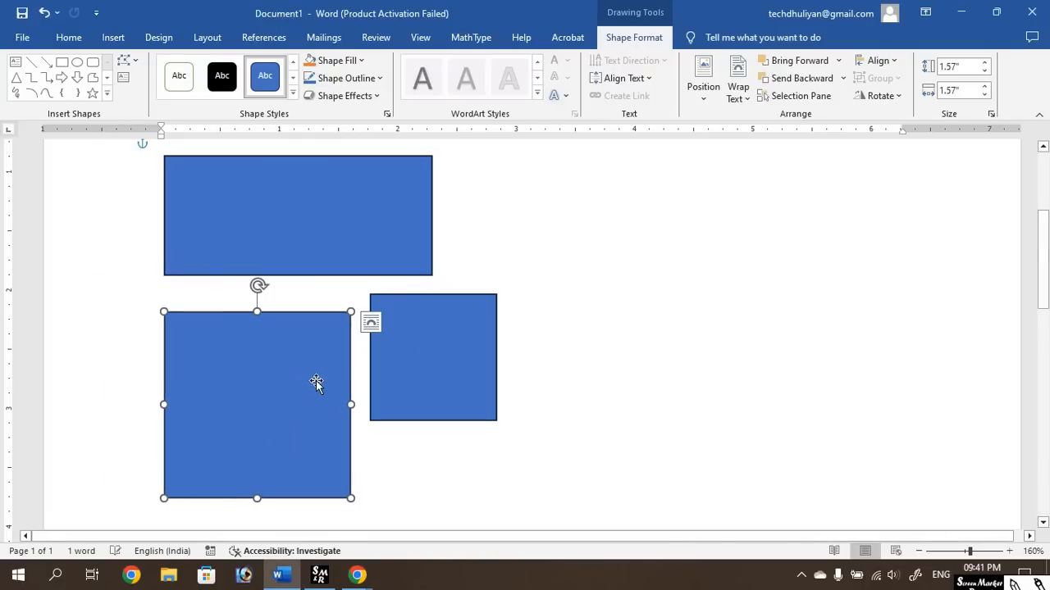
key("Delete")
left_click(404, 366)
key("Delete")
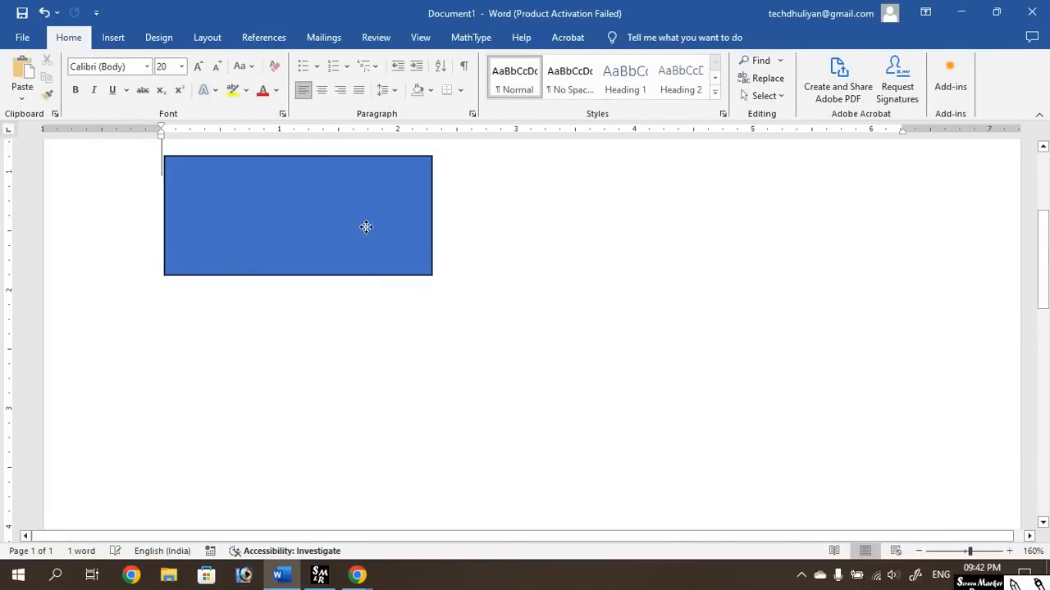
left_click_drag(366, 227, 459, 304)
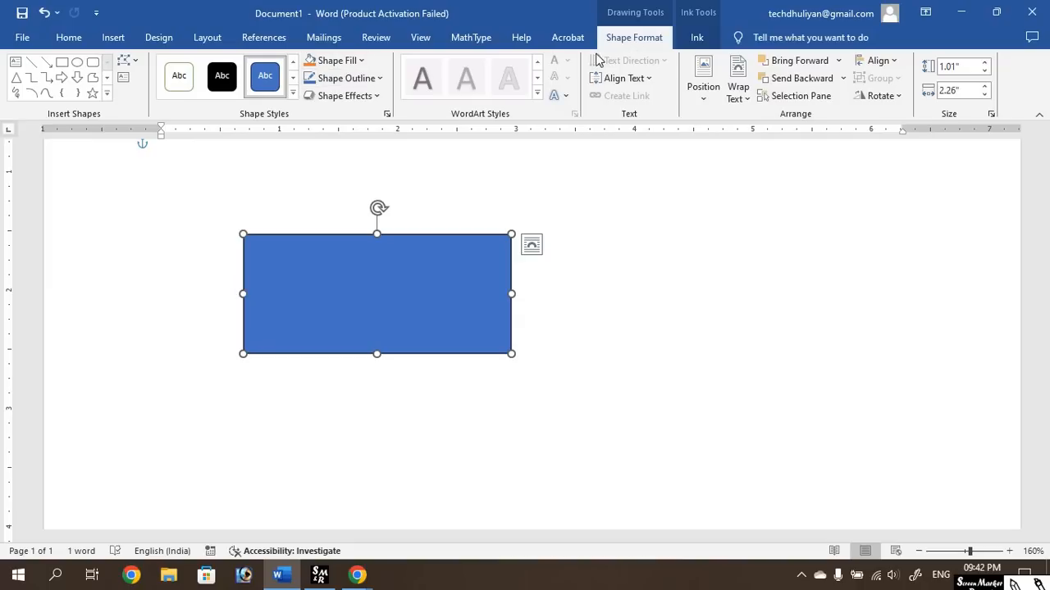
Fill the rectangle with the standard yellow colour and move it toward the right side of the page.
left_click(343, 65)
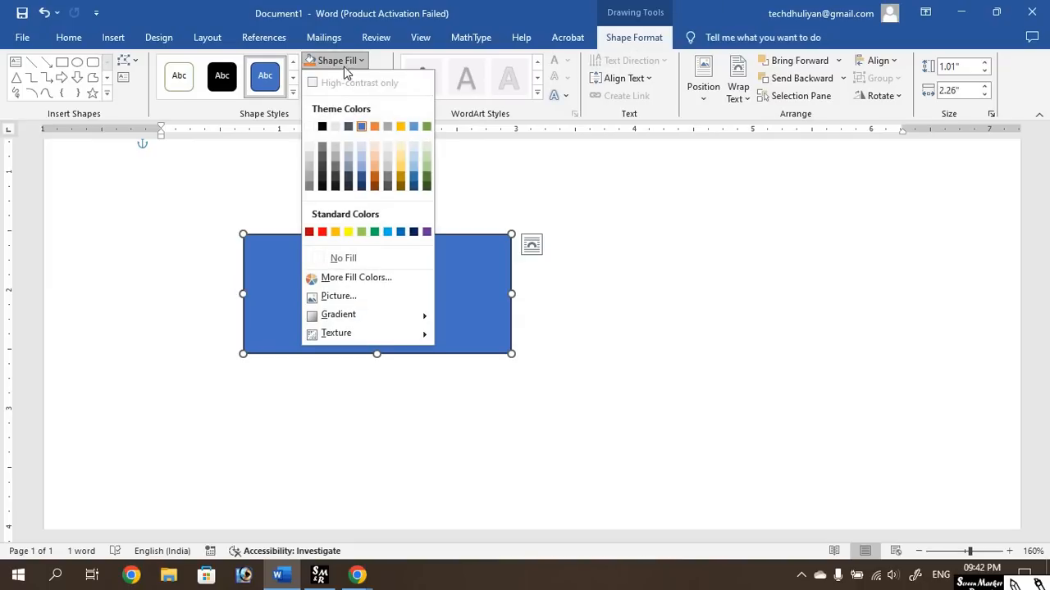
left_click(349, 232)
left_click_drag(649, 263, 703, 260)
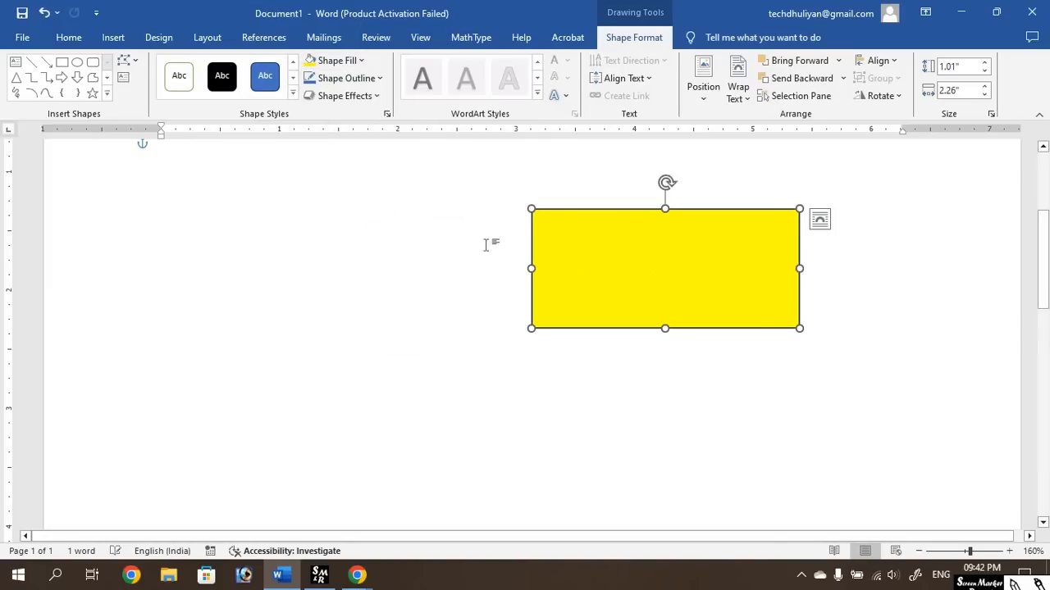
Set the rectangle to No Fill, and apply a dark-variation linear gradient that is darkest along its upper edge.
left_click(361, 63)
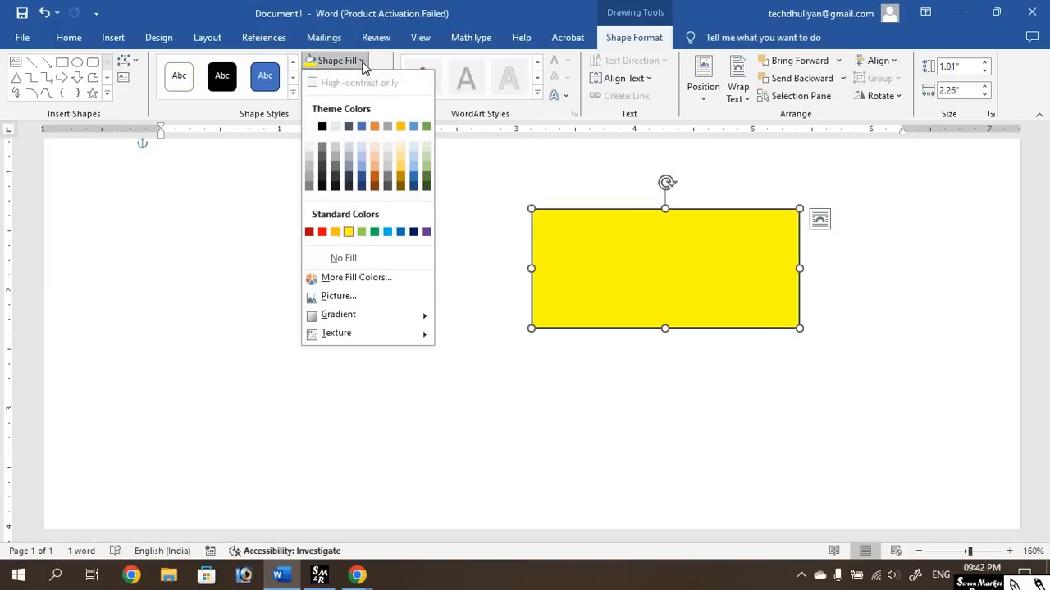
left_click(351, 259)
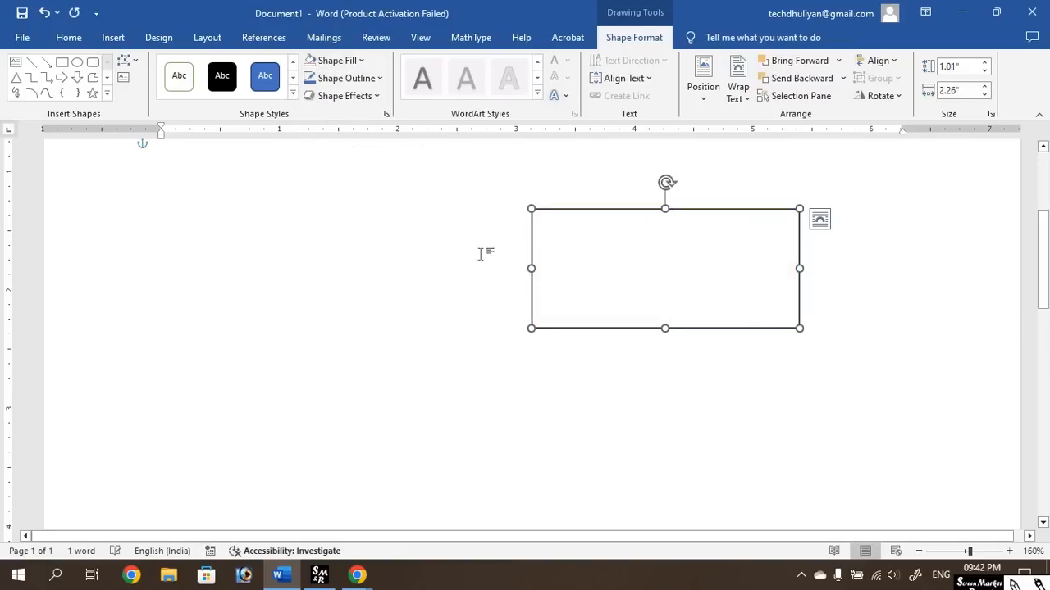
left_click(328, 60)
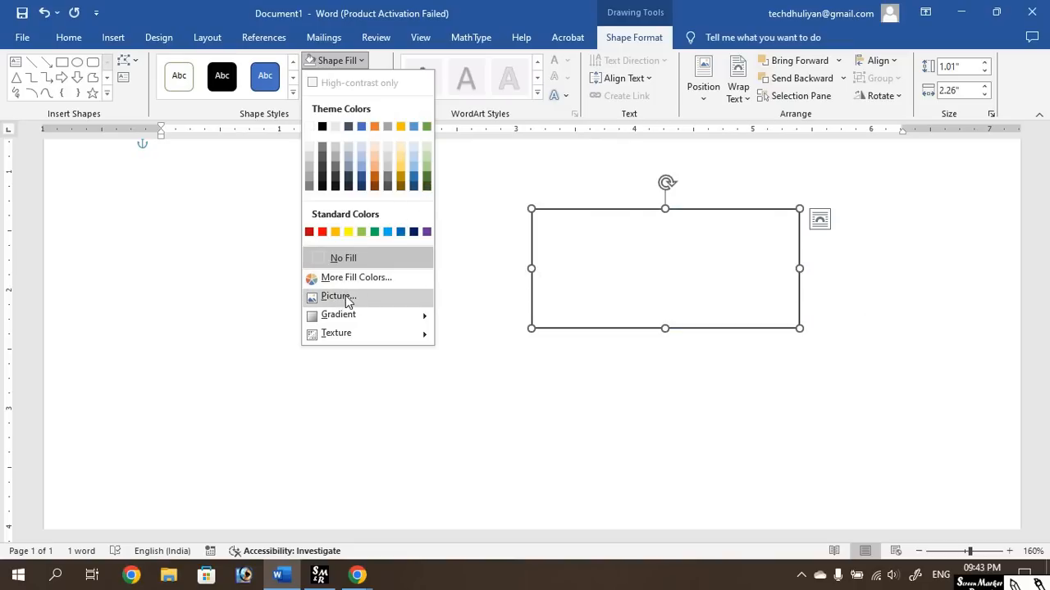
mouse_move(366, 316)
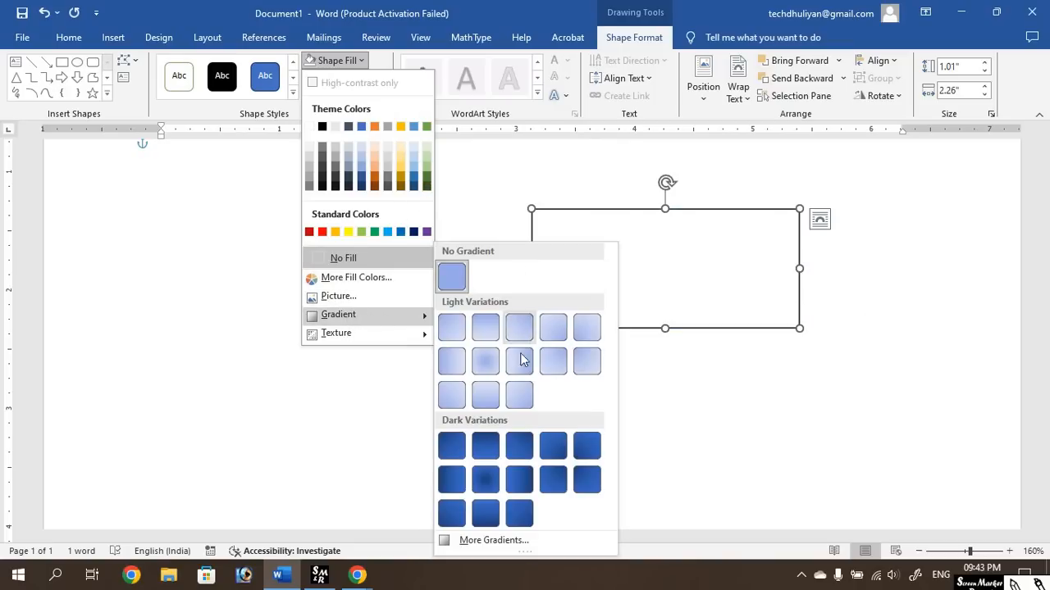
left_click(484, 451)
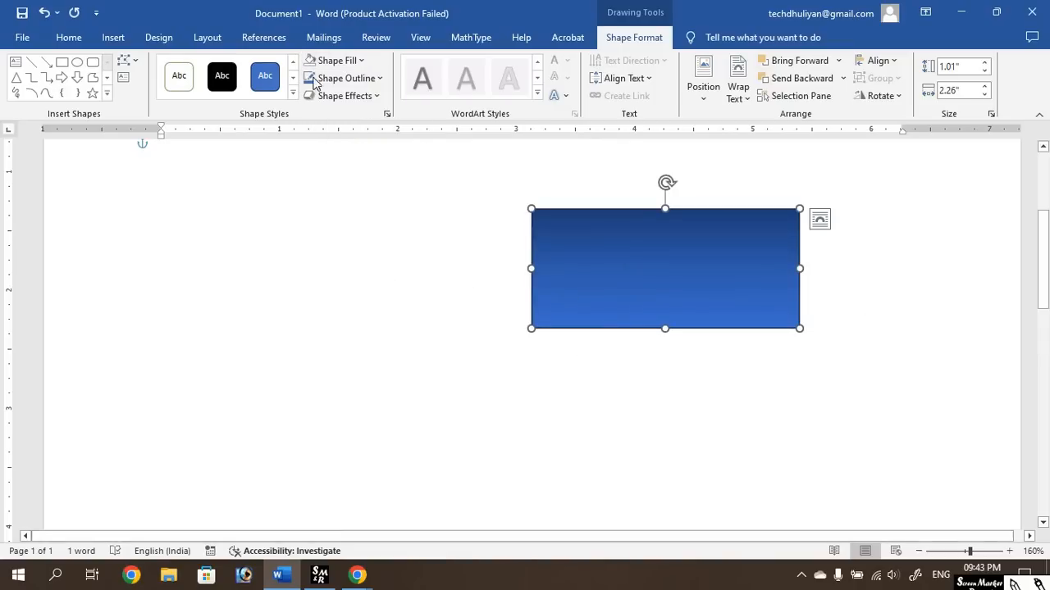
Open the detailed gradient options for the rectangle and set the gradient stop at 0% to standard red.
left_click(332, 61)
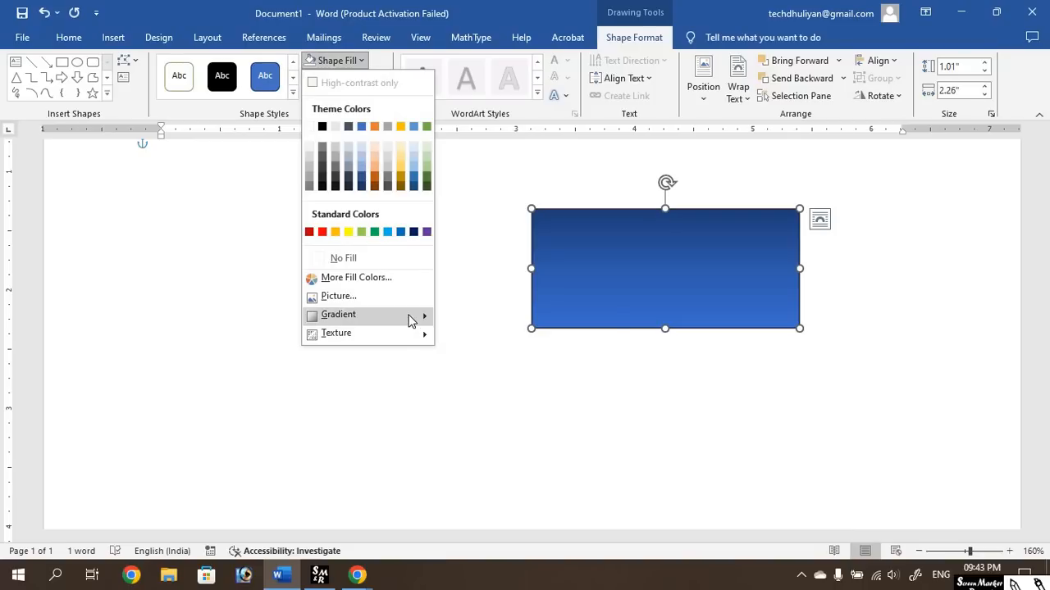
mouse_move(412, 320)
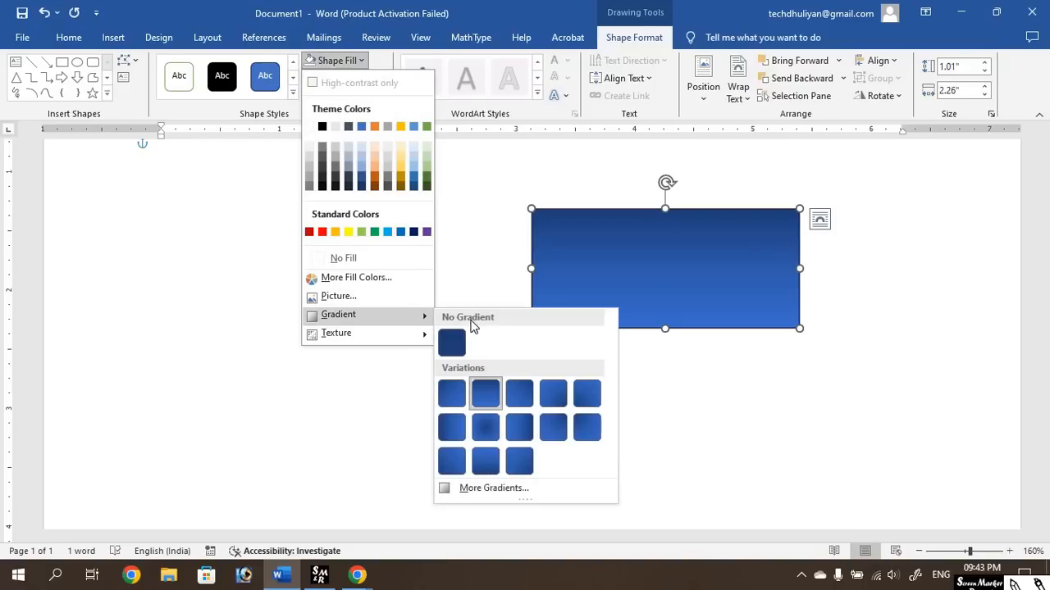
left_click(490, 488)
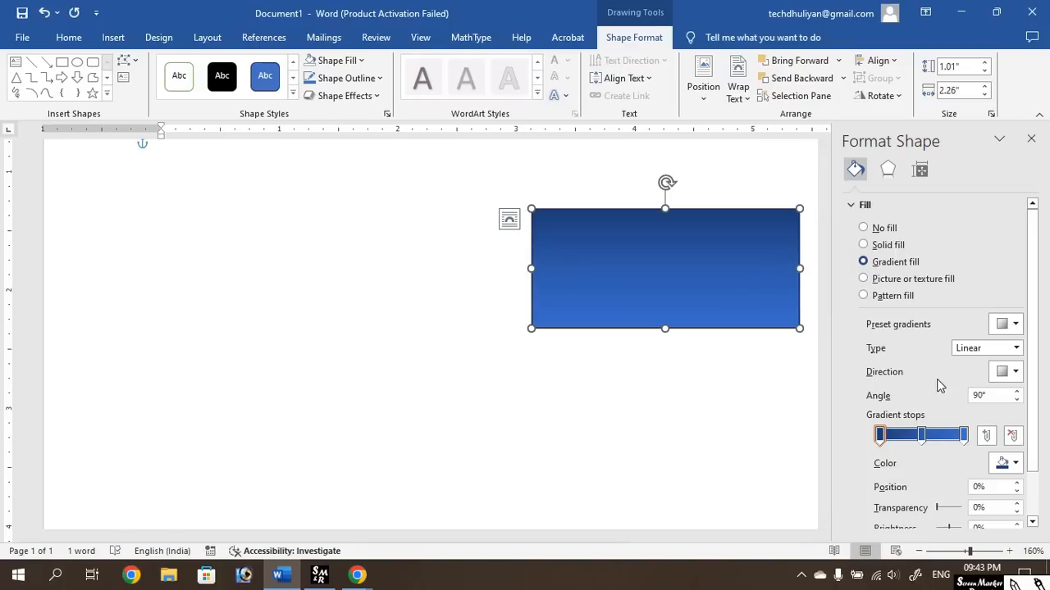
left_click(1016, 464)
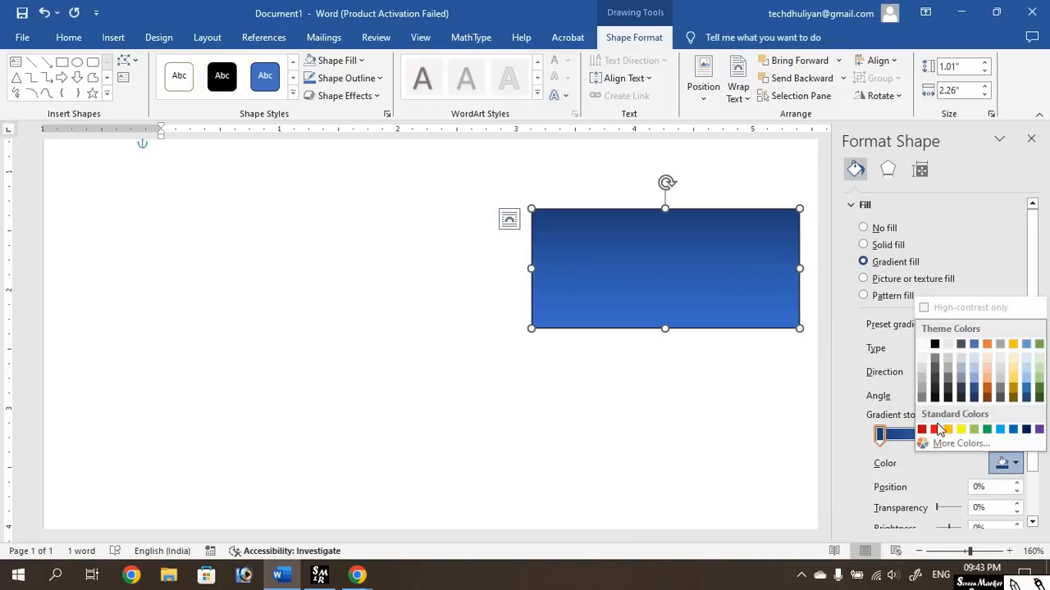
left_click(934, 430)
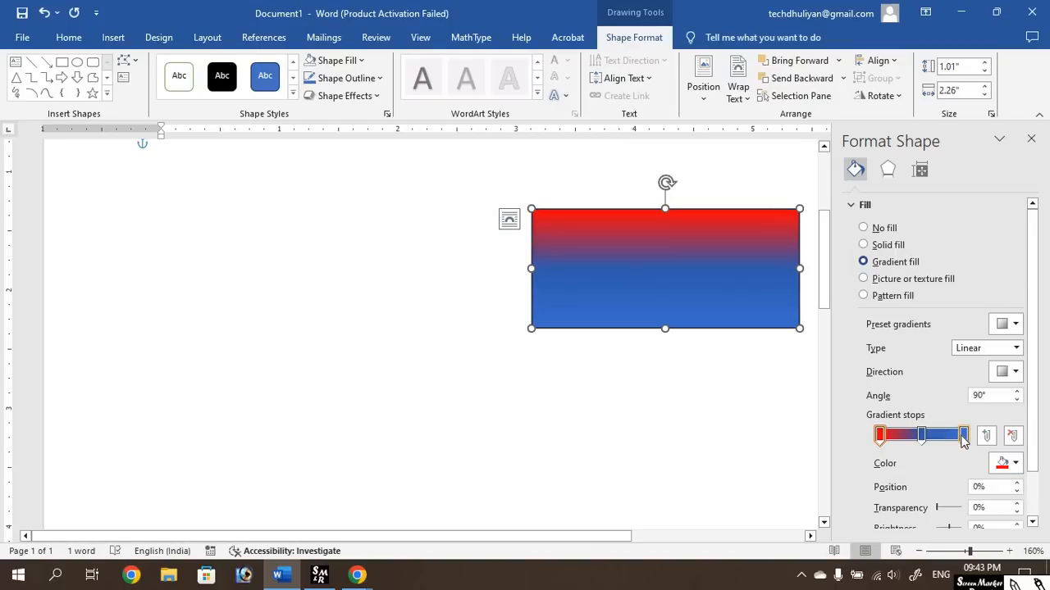
Set the gradient stop at 100% to standard yellow and remove the middle stop at 50%, closing the format settings.
left_click(964, 434)
left_click(1017, 464)
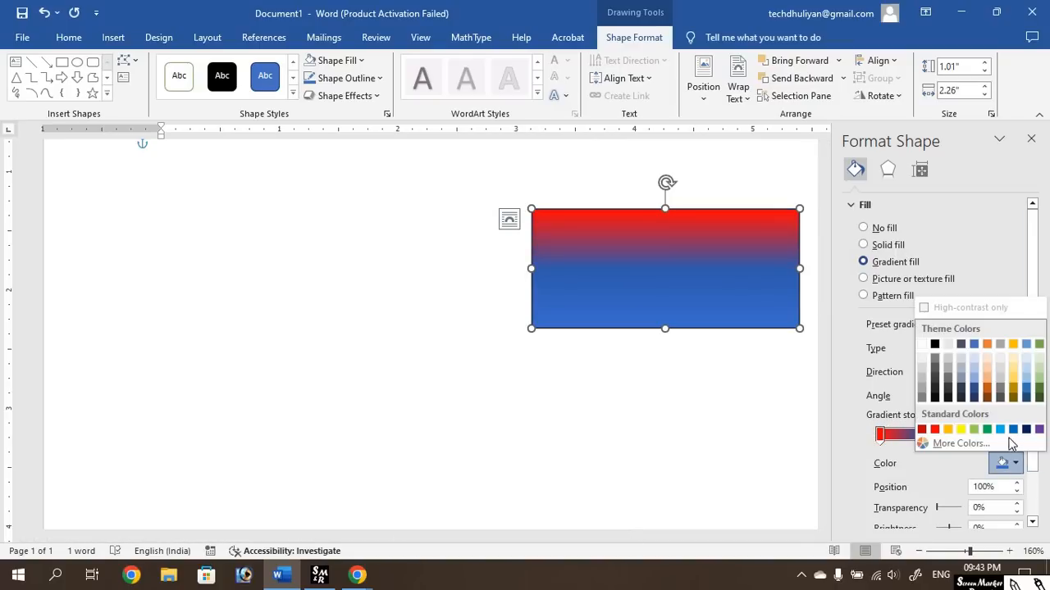
left_click(962, 428)
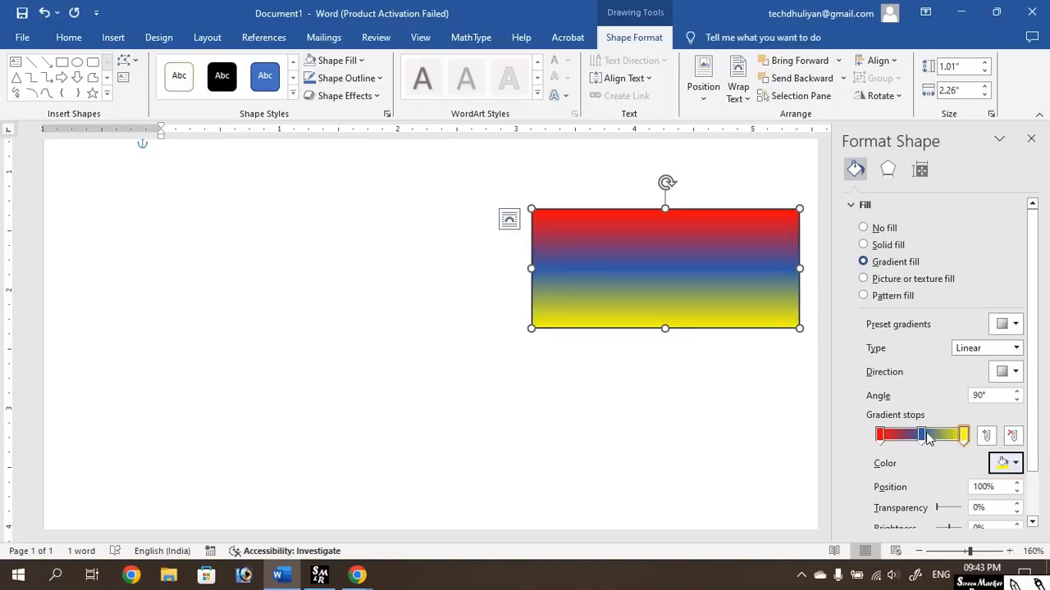
left_click(921, 434)
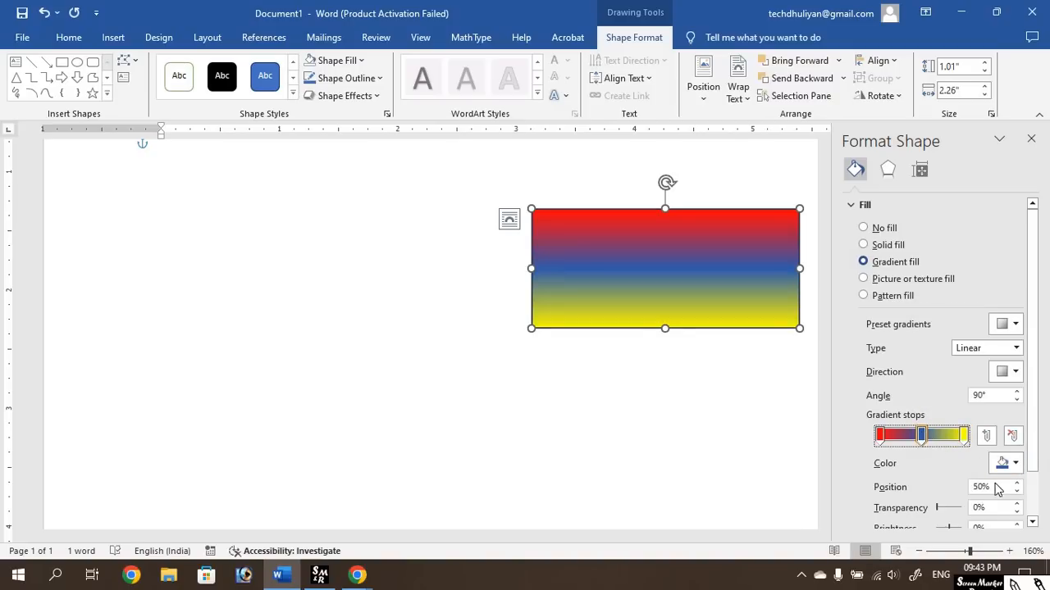
left_click(1012, 436)
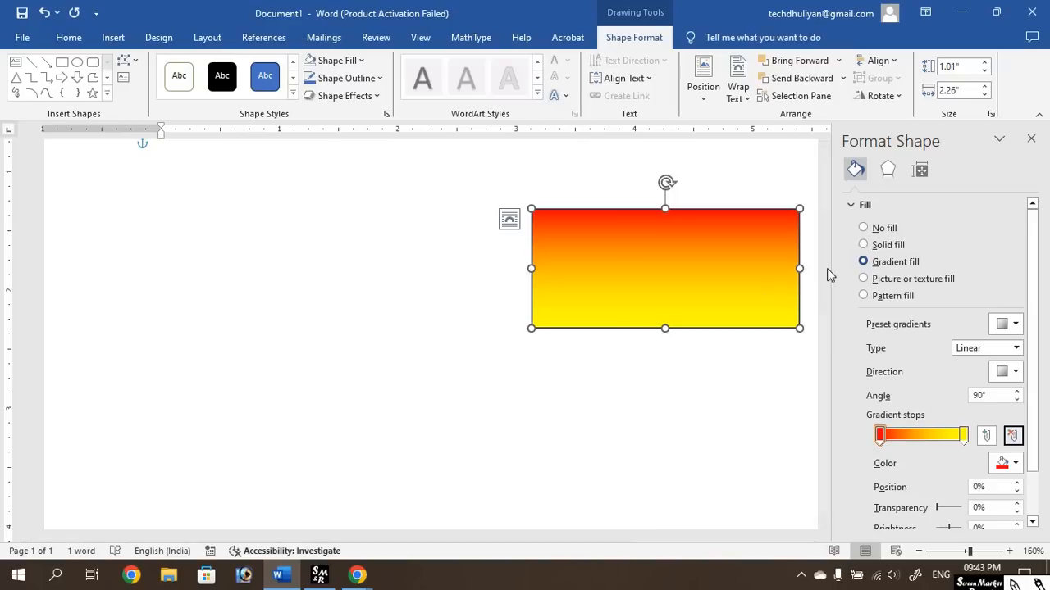
left_click(1032, 139)
Fill the rectangle with the white marble texture.
left_click(351, 62)
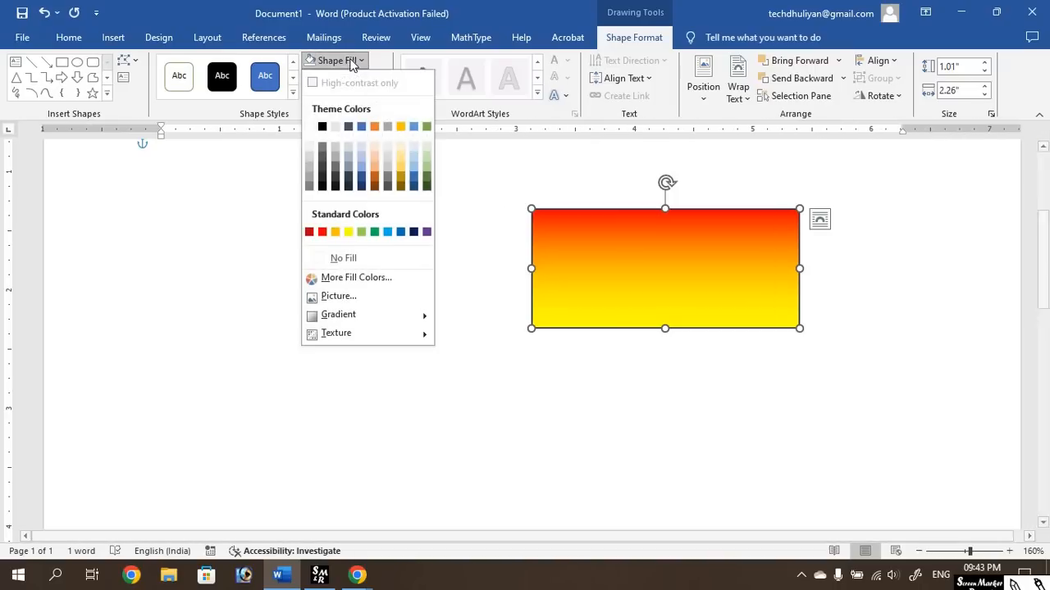
left_click(405, 333)
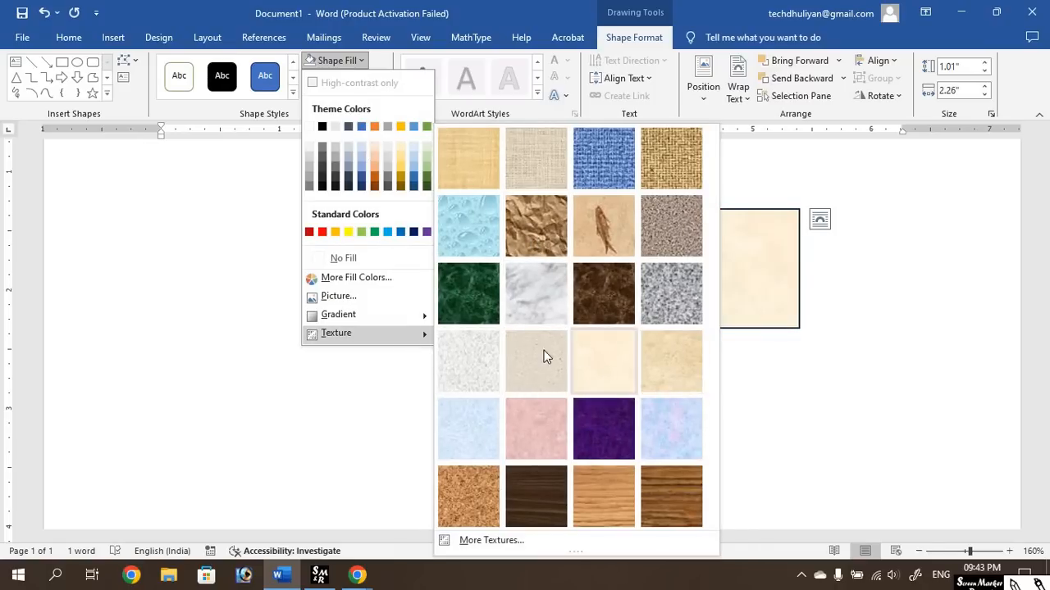
left_click(539, 305)
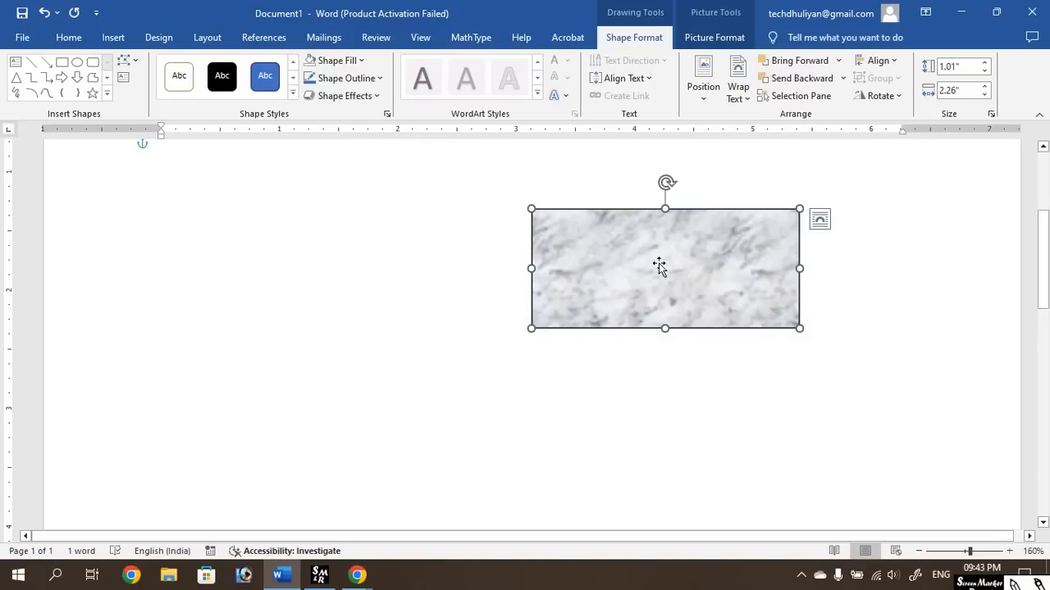
left_click(335, 60)
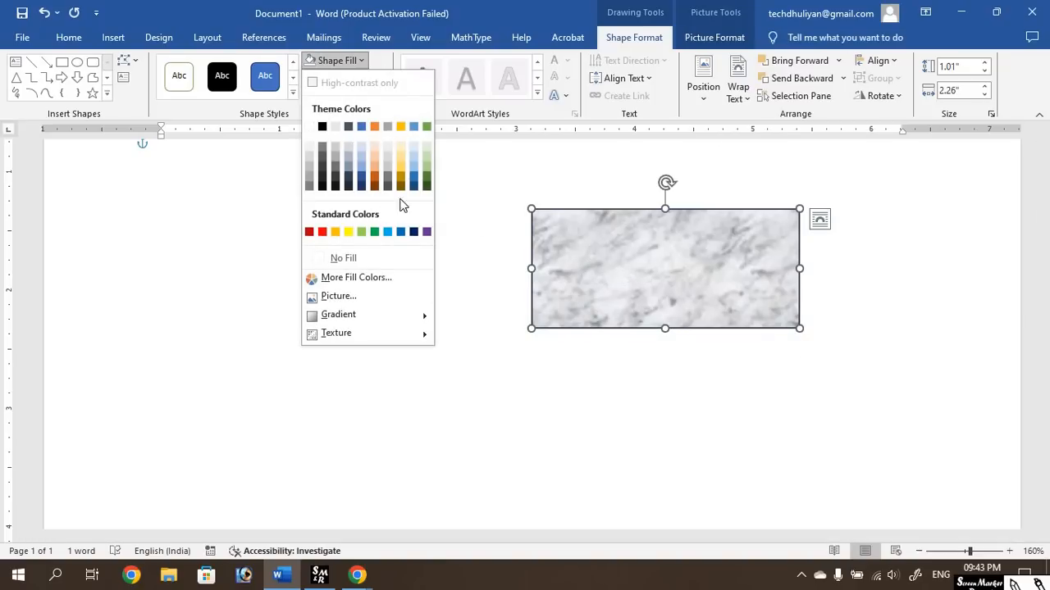
mouse_move(347, 328)
left_click(657, 287)
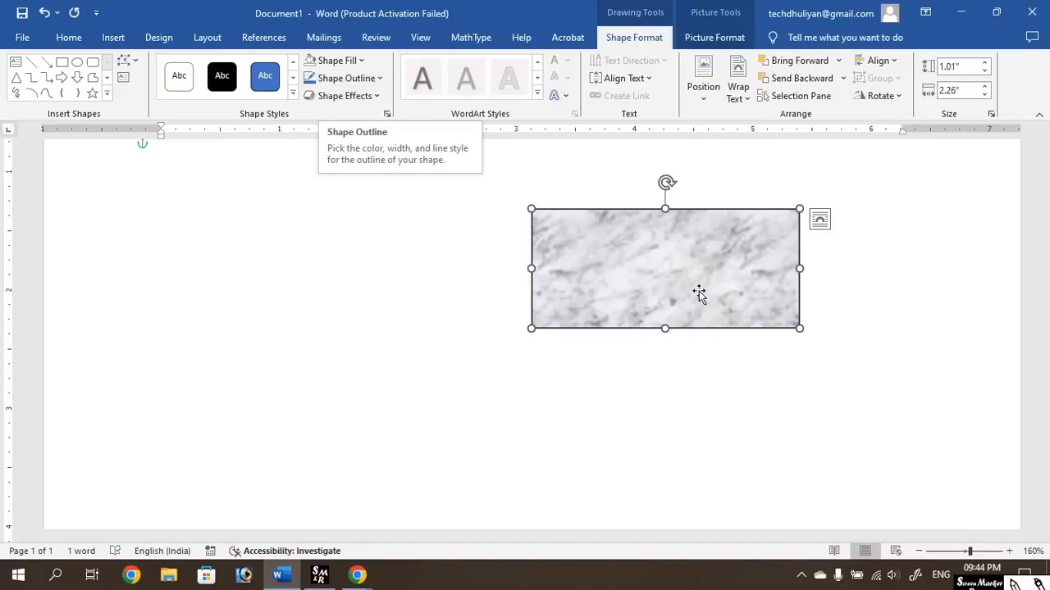
Fill the rectangle with solid white and move it left to near the middle of the page.
left_click(338, 59)
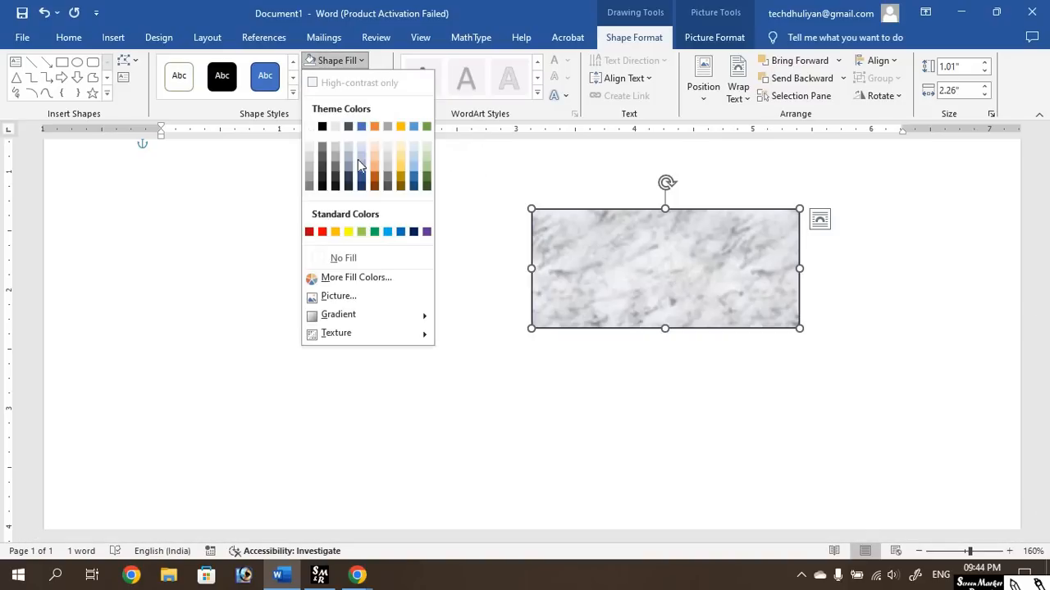
left_click(310, 127)
left_click_drag(710, 269, 553, 274)
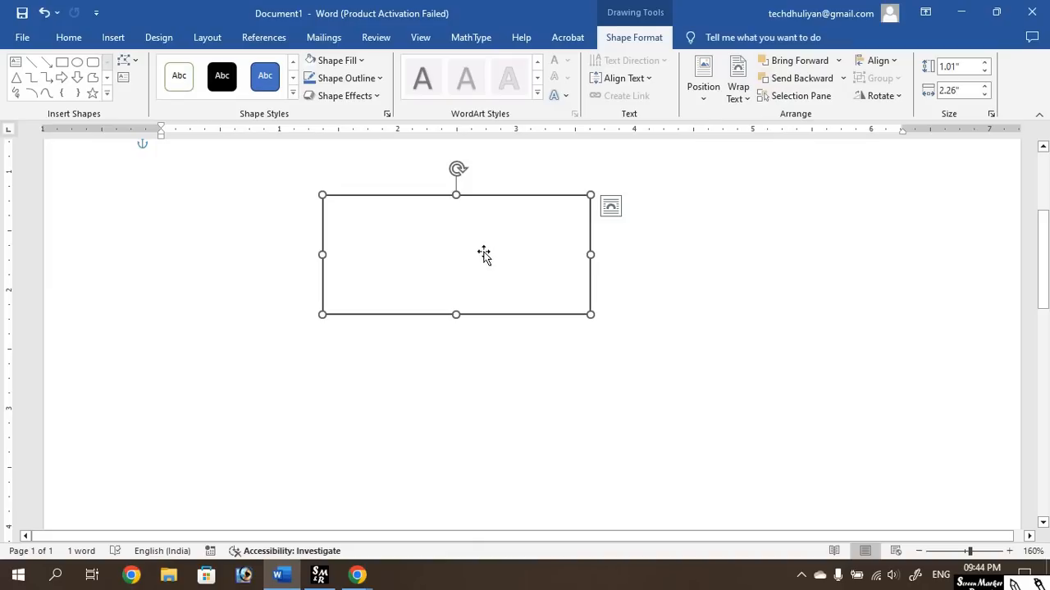
Set the rectangle to No Fill and deselect it.
left_click(346, 65)
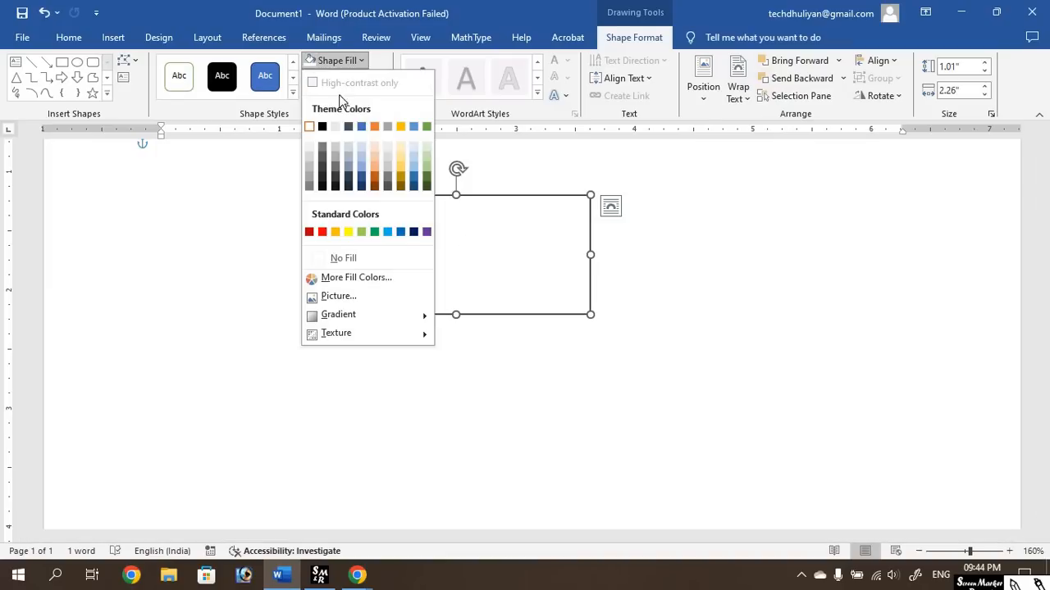
left_click(343, 258)
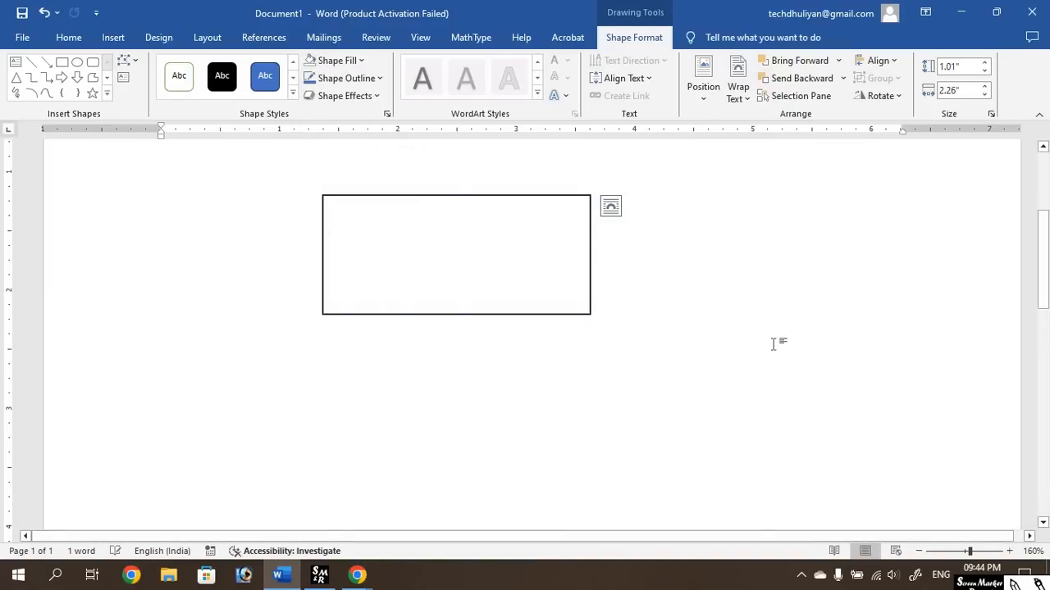
left_click(602, 372)
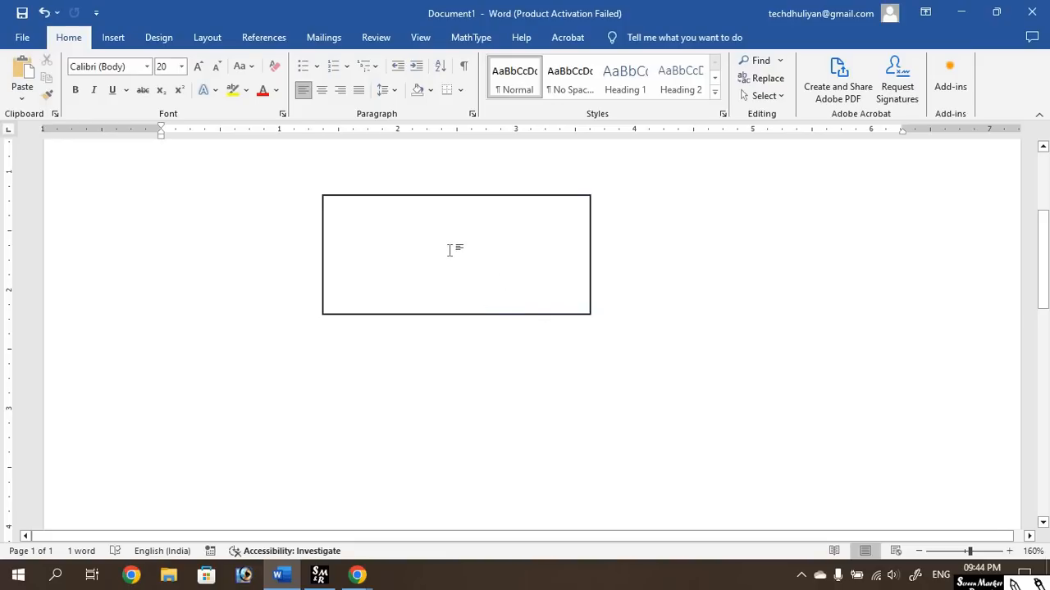
Select the unfilled rectangle by its outline, fill it with solid white and deselect it.
left_click(448, 200)
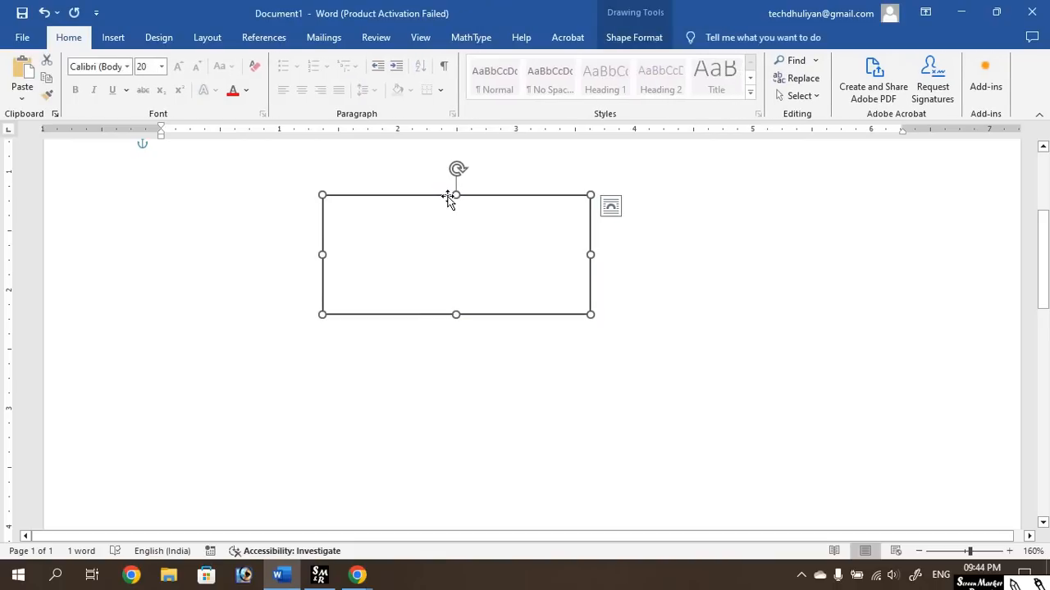
left_click(639, 40)
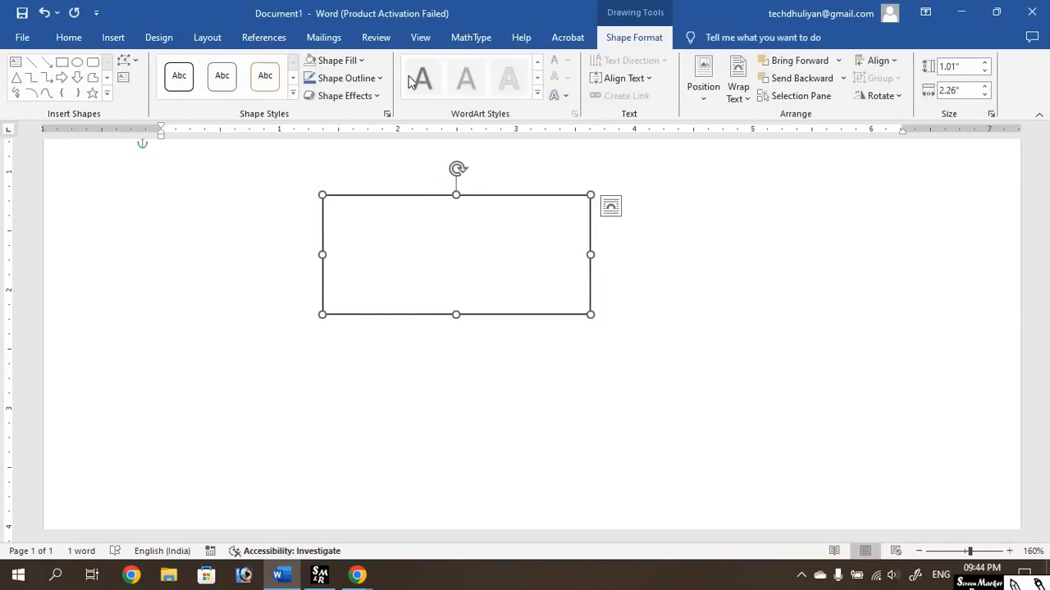
left_click(351, 65)
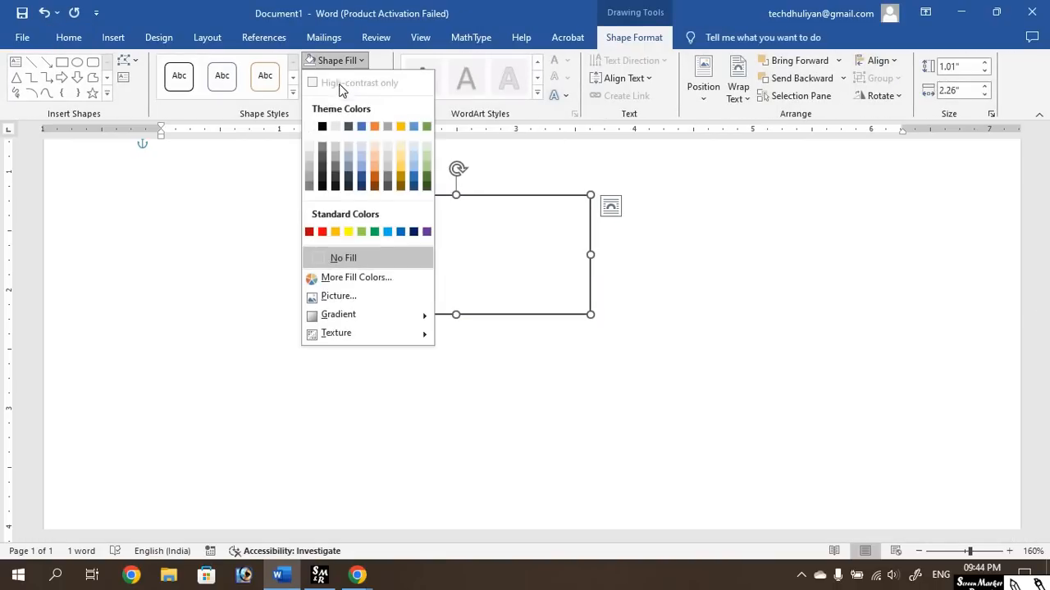
left_click(310, 127)
left_click(569, 387)
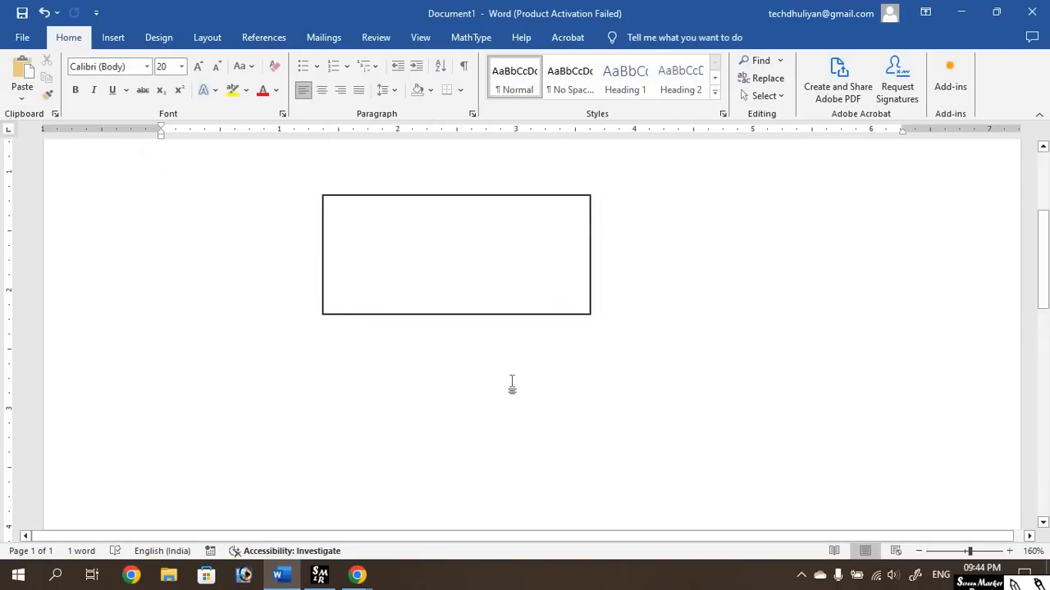
Move the rectangle right across the page and back to the left of its starting position.
left_click(464, 254)
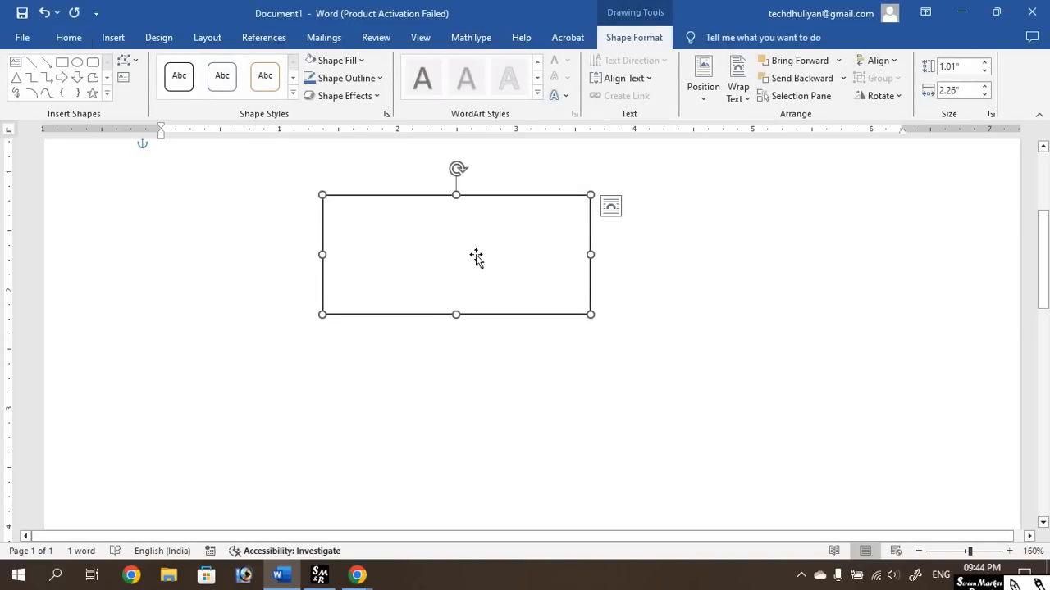
left_click_drag(501, 253, 773, 271)
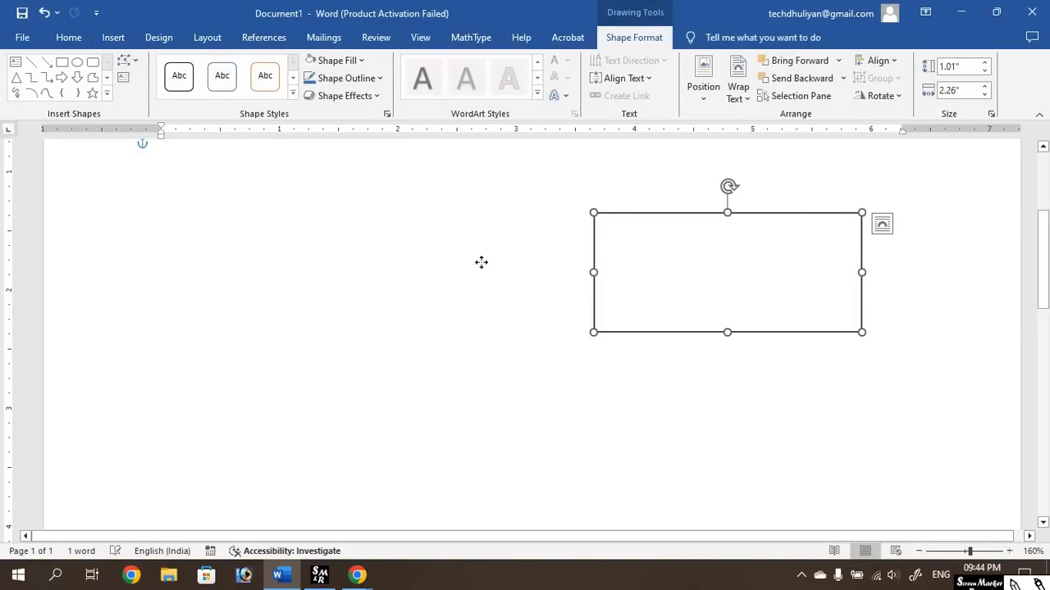
left_click_drag(482, 262, 411, 255)
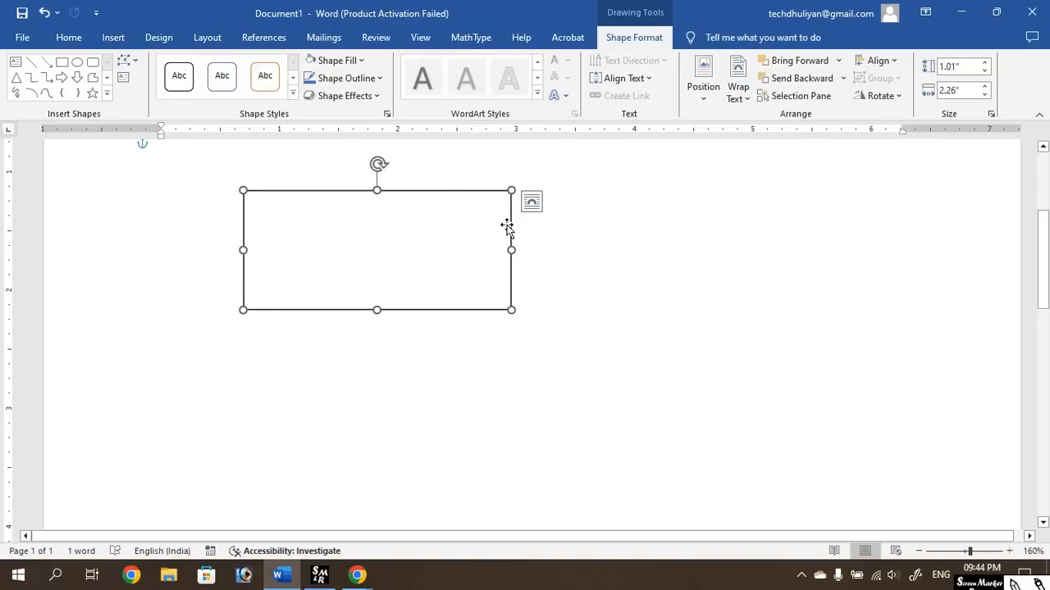
Set the rectangle's outline weight to 2¼ pt and its line style to dashed.
left_click(381, 80)
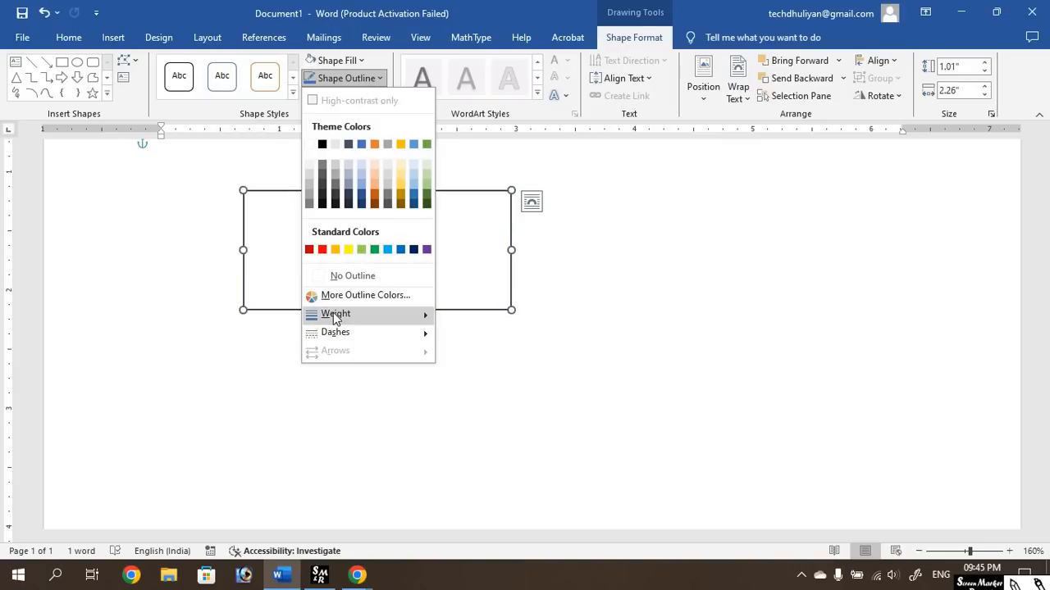
mouse_move(363, 320)
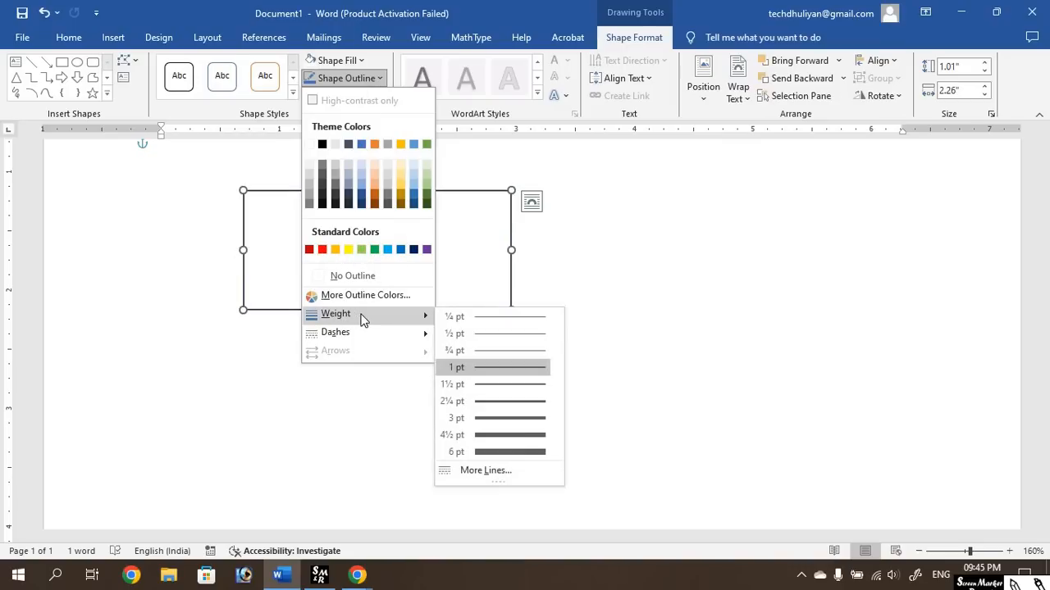
left_click(501, 402)
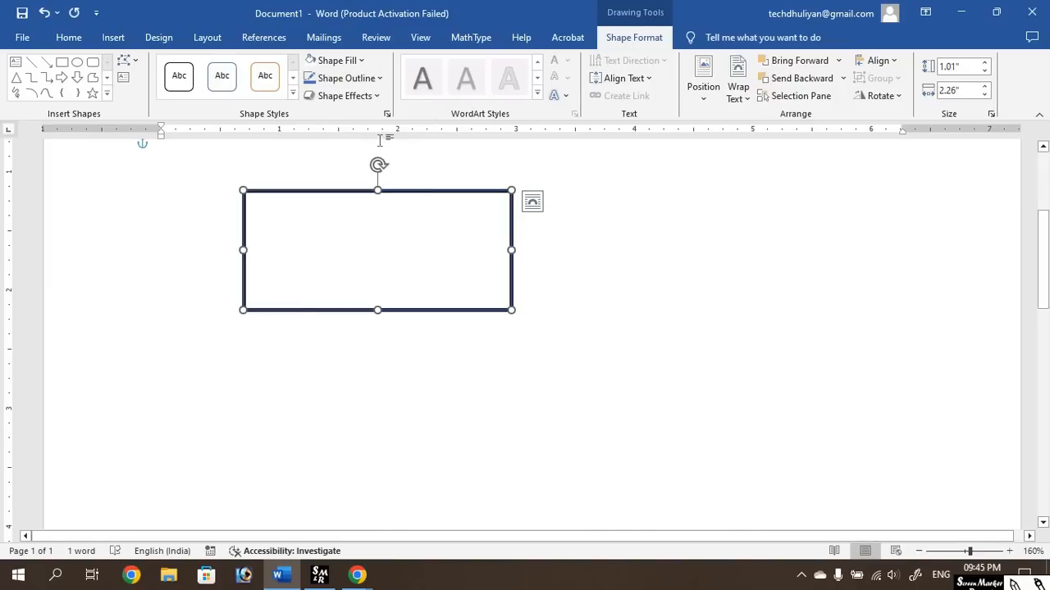
left_click(356, 79)
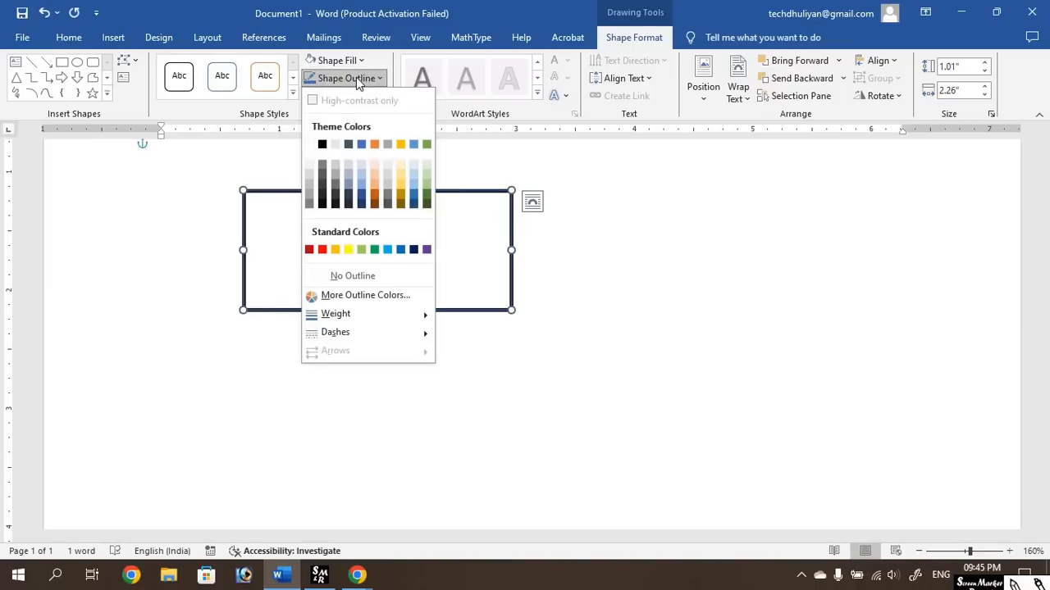
mouse_move(375, 336)
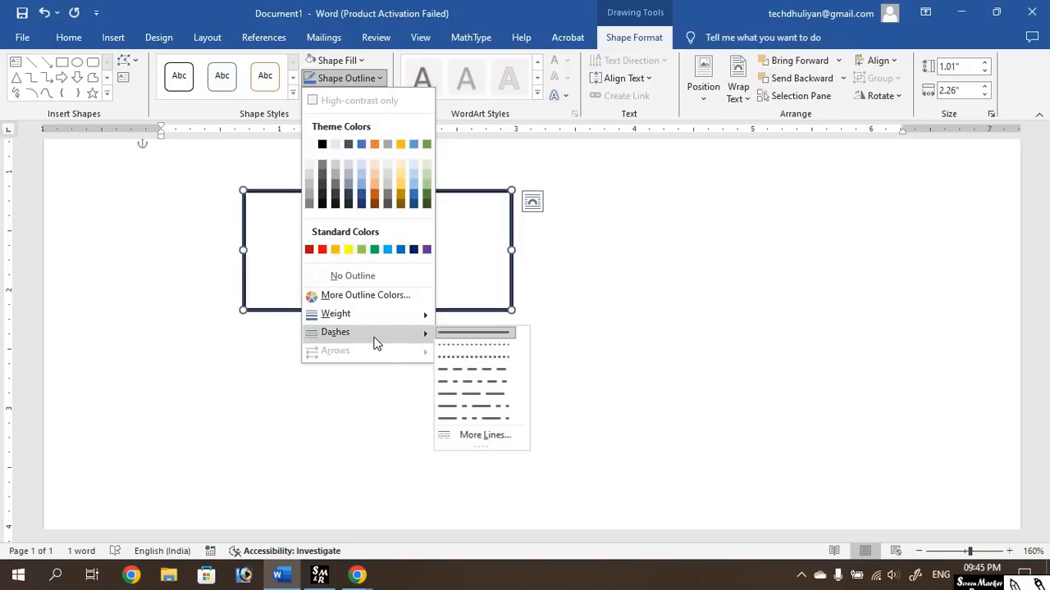
left_click(487, 369)
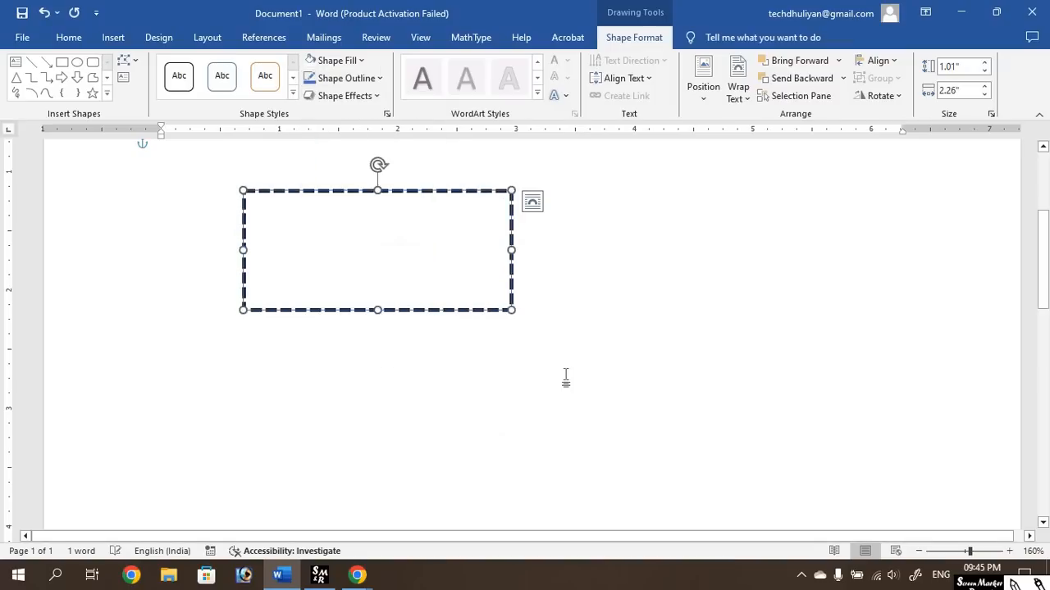
left_click(343, 76)
left_click(348, 62)
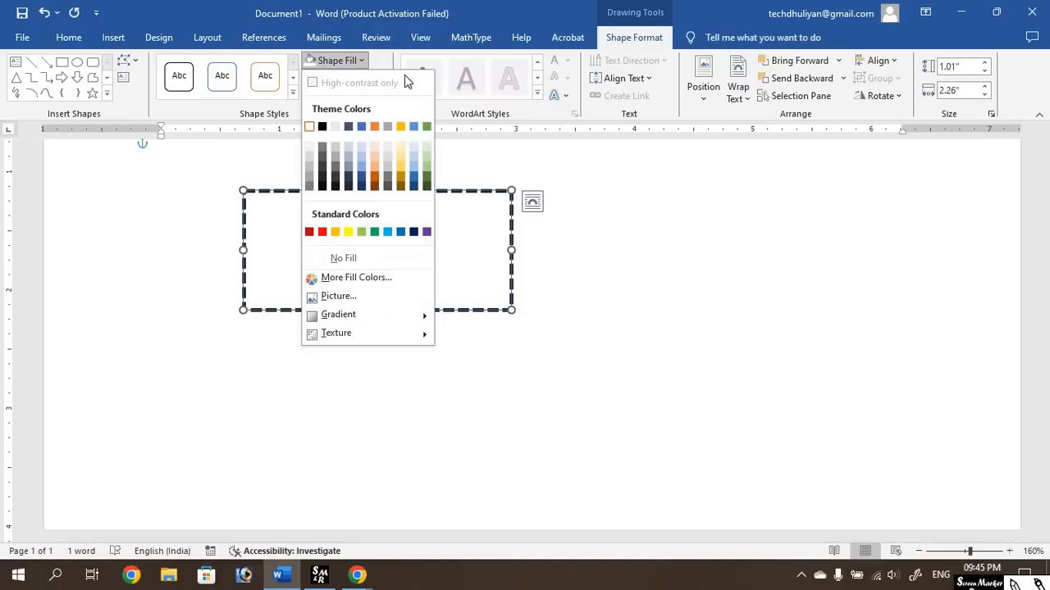
left_click(565, 271)
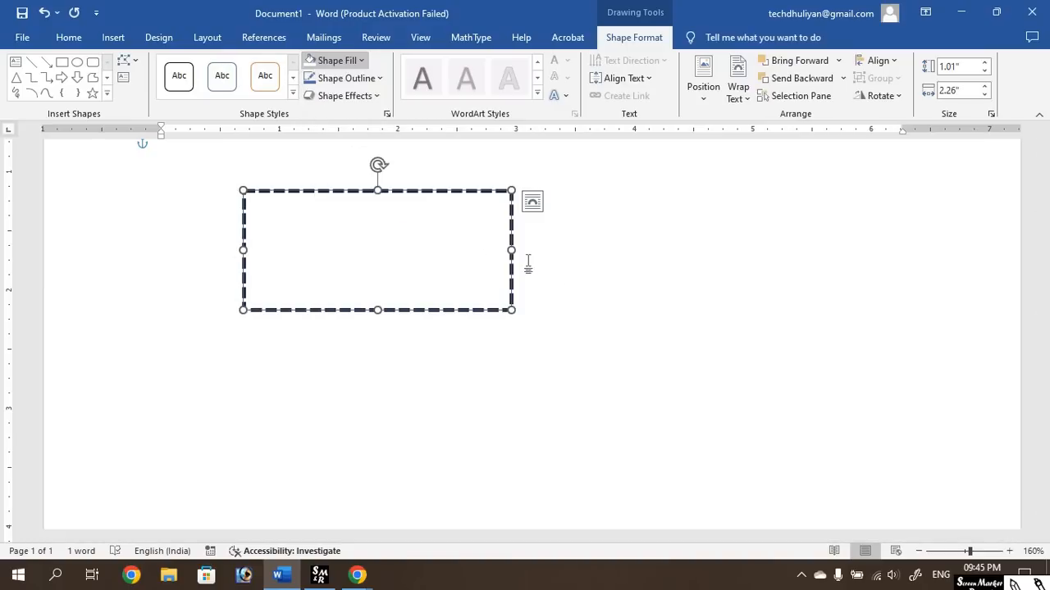
left_click(359, 64)
left_click(359, 63)
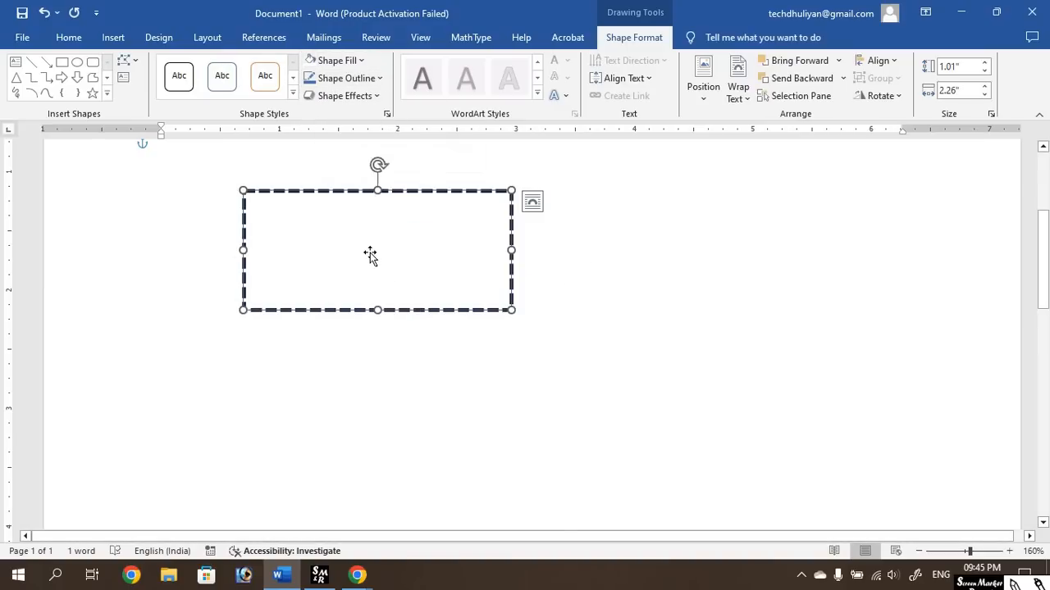
Move the dashed rectangle to the page's left side and draw a rounded rectangle about 1.1" wide and 0.37" high to its right.
left_click_drag(459, 234, 320, 212)
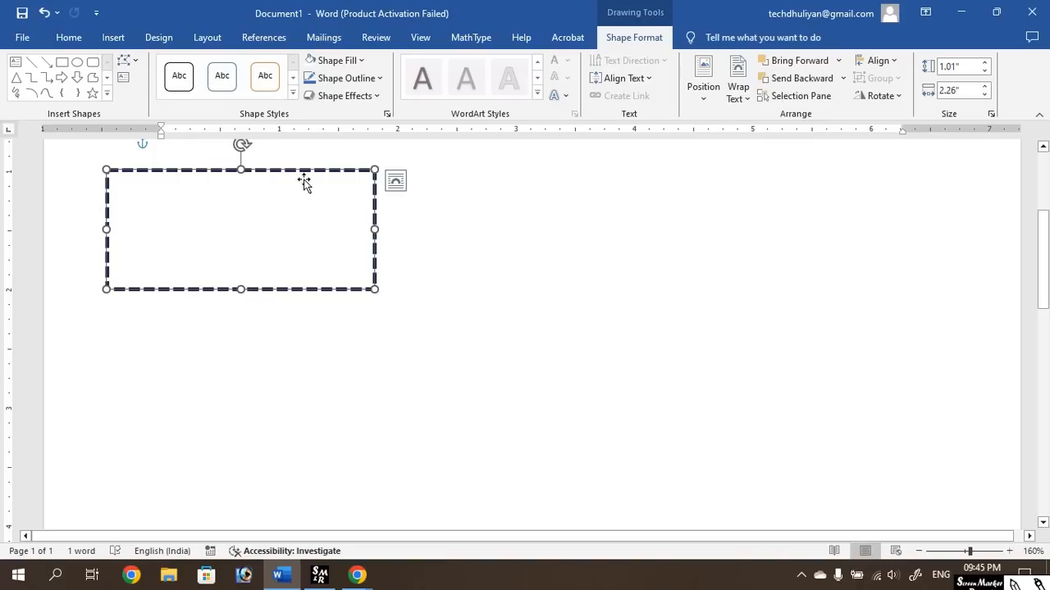
left_click_drag(293, 180, 284, 186)
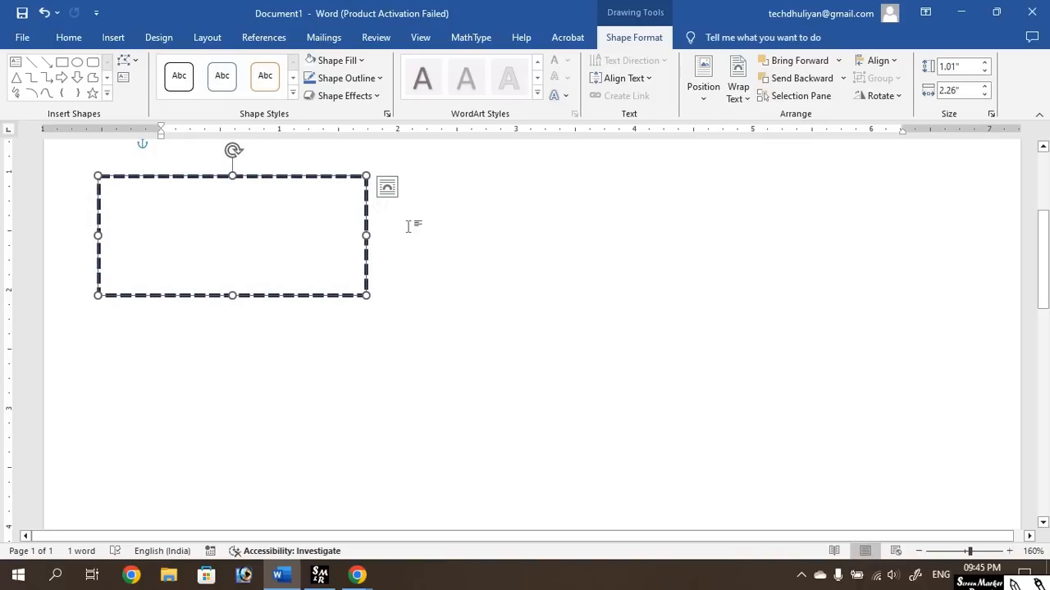
left_click(120, 39)
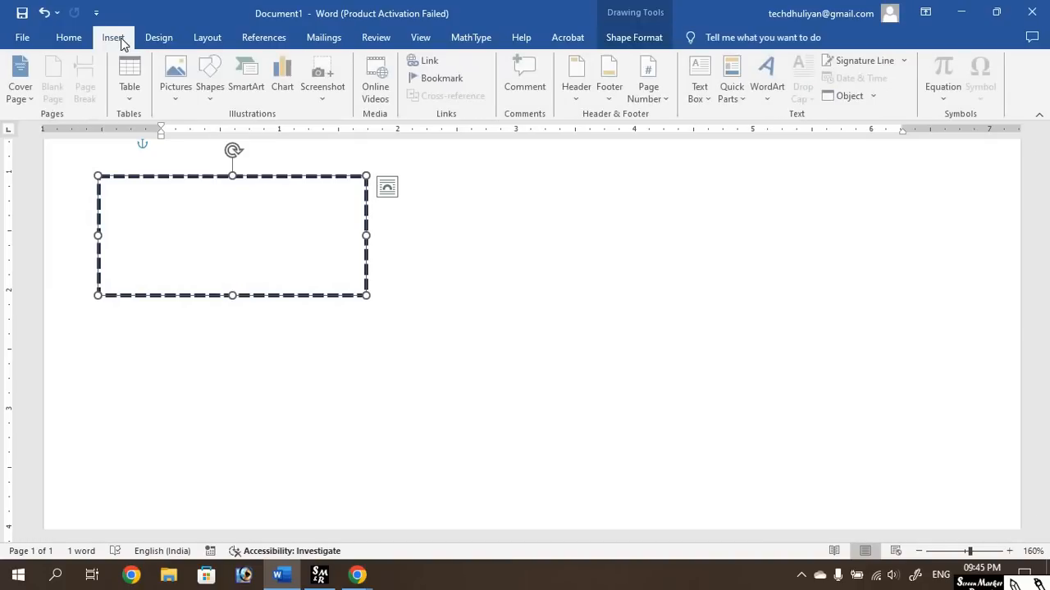
left_click(210, 93)
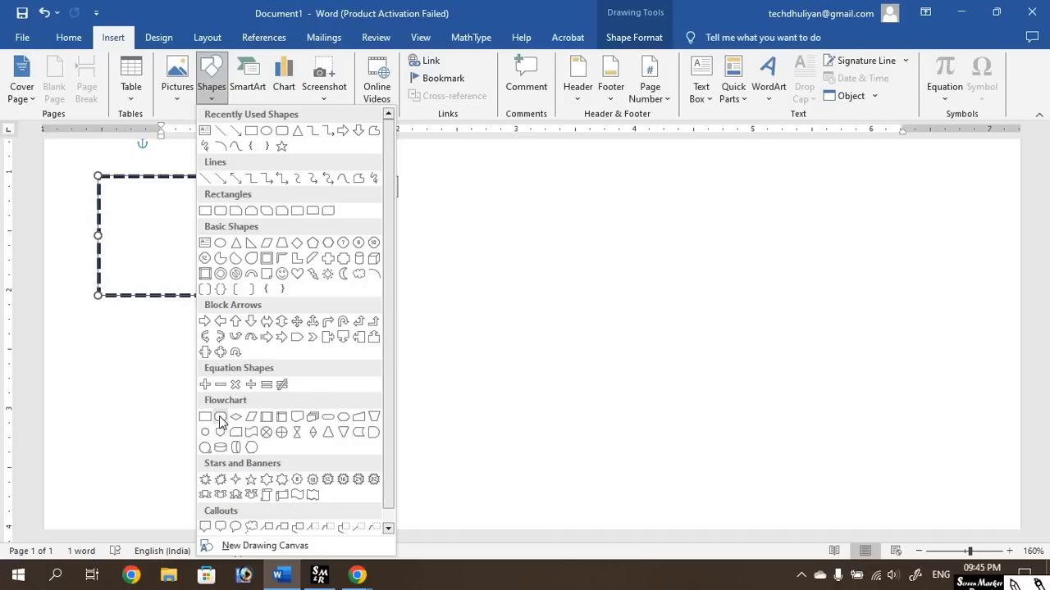
left_click(220, 210)
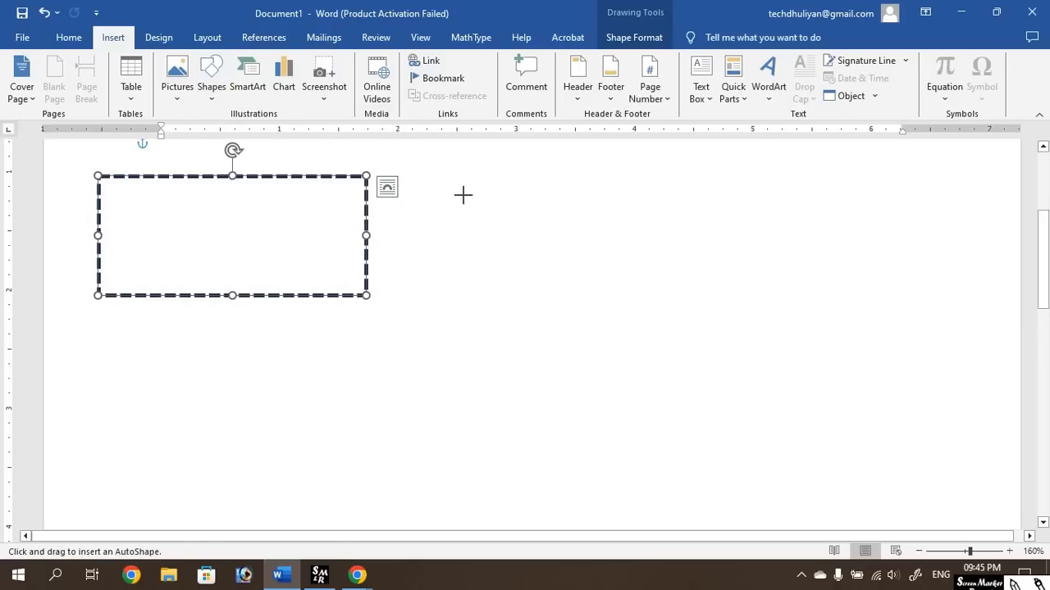
left_click_drag(456, 182, 587, 227)
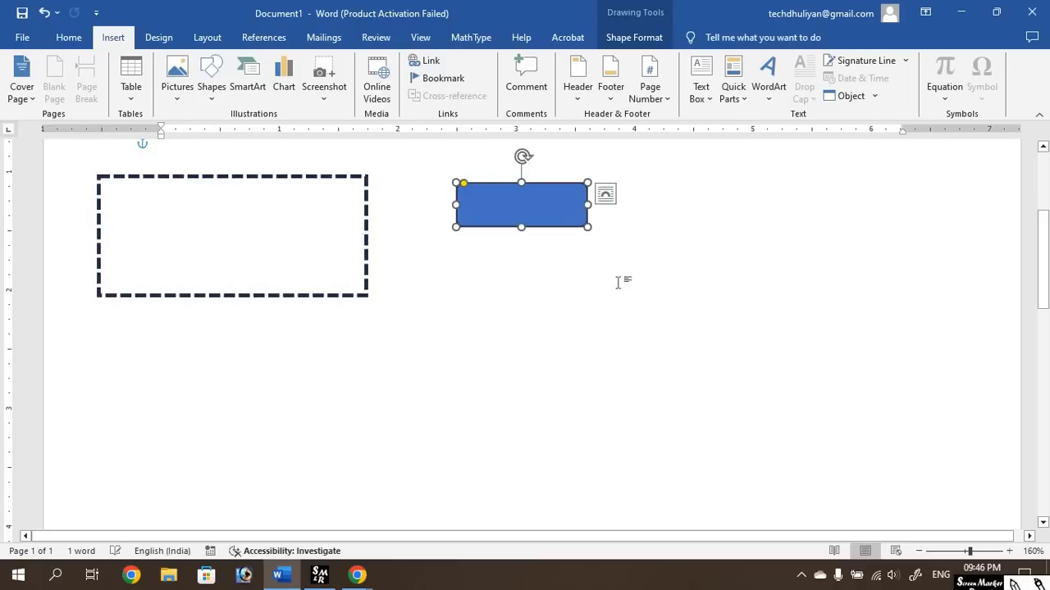
left_click(589, 285)
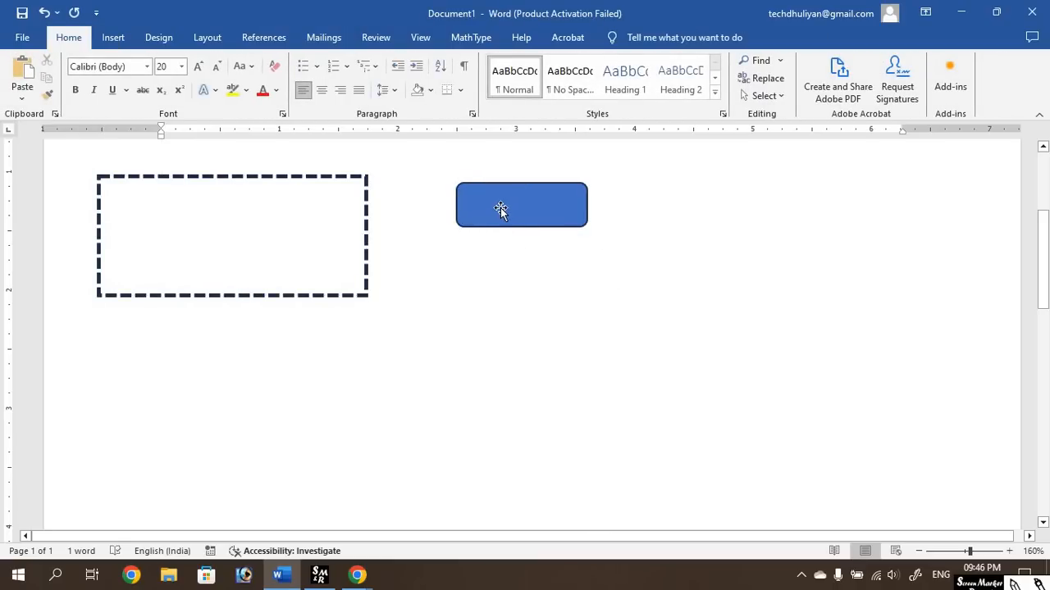
Fill the rounded rectangle with solid white and move it slightly down and to the left.
left_click(500, 210)
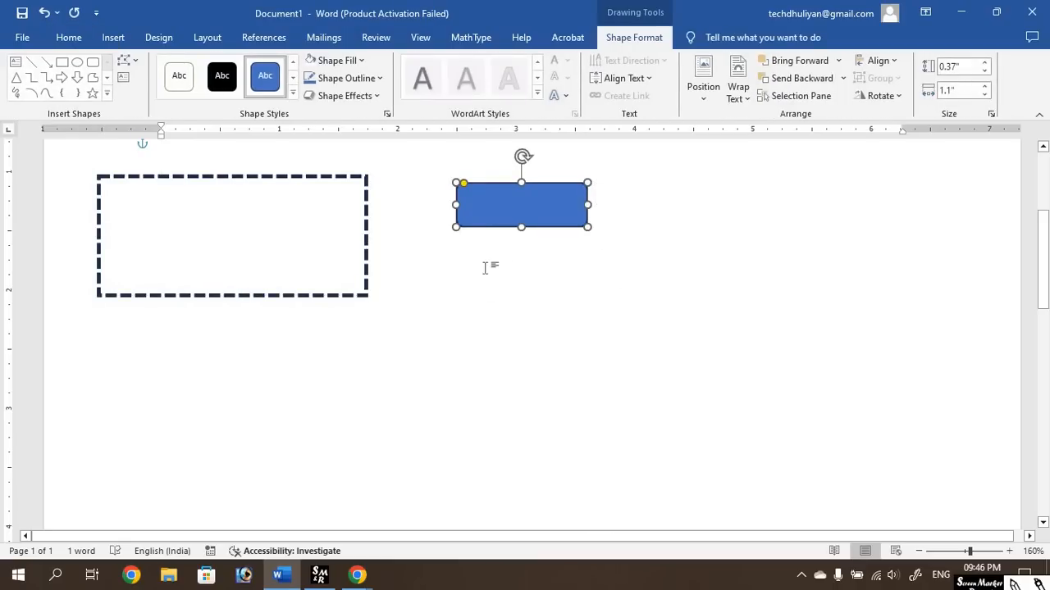
left_click(487, 265)
left_click(476, 205)
left_click(340, 60)
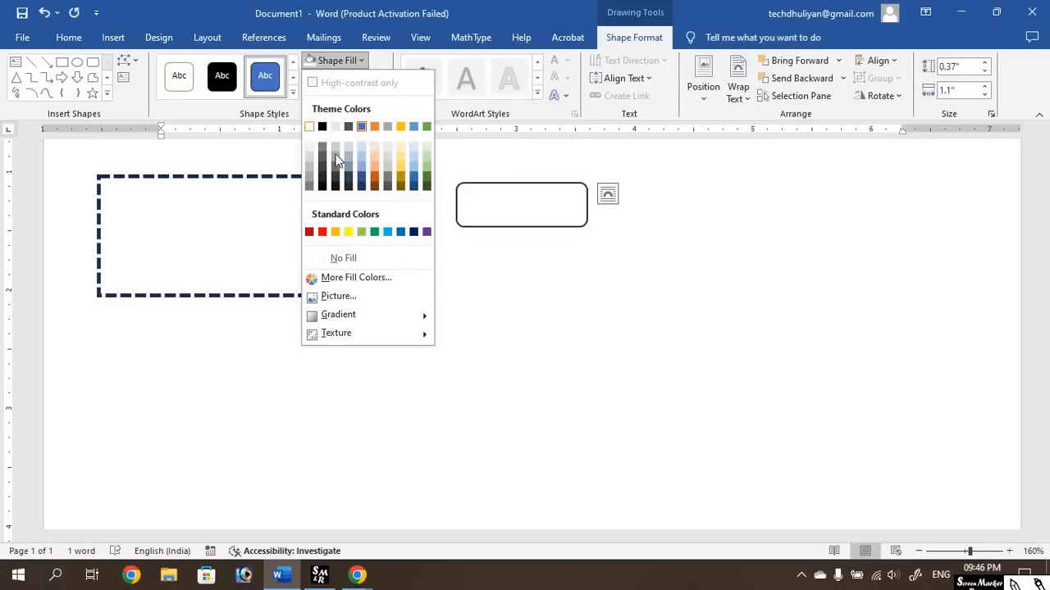
left_click(532, 320)
left_click(532, 318)
left_click_drag(533, 218, 490, 287)
left_click(451, 352)
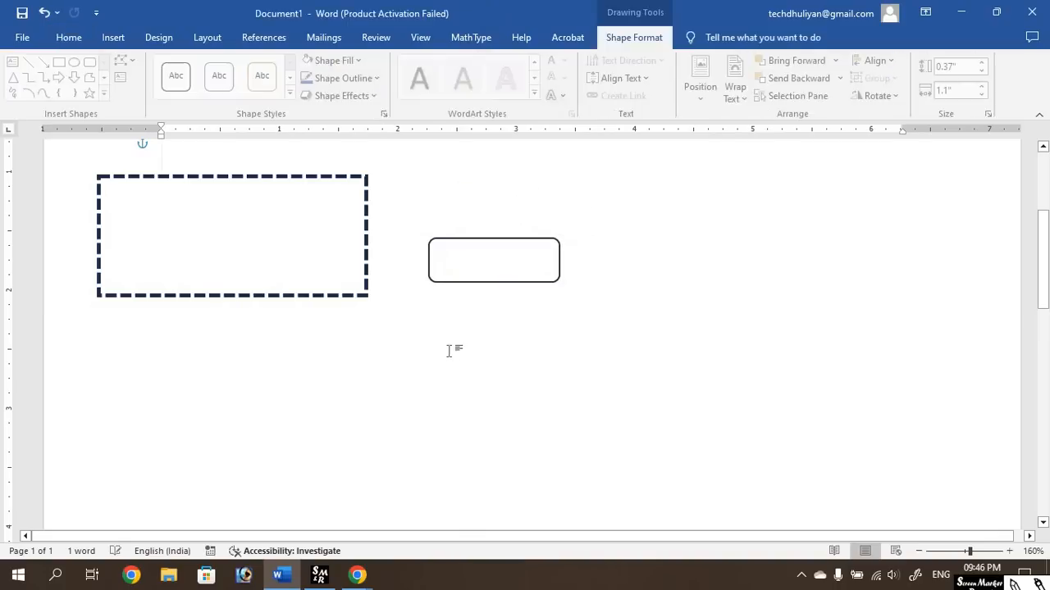
Increase the rounded rectangle's corner rounding to a full pill shape and move it up beside the dashed rectangle.
left_click(476, 264)
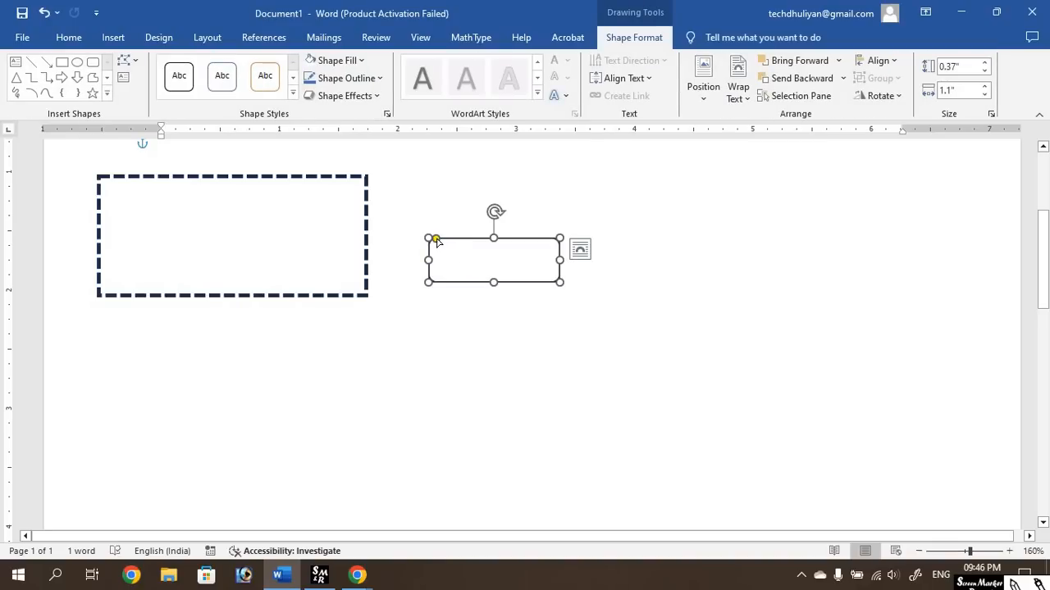
left_click_drag(443, 241, 460, 250)
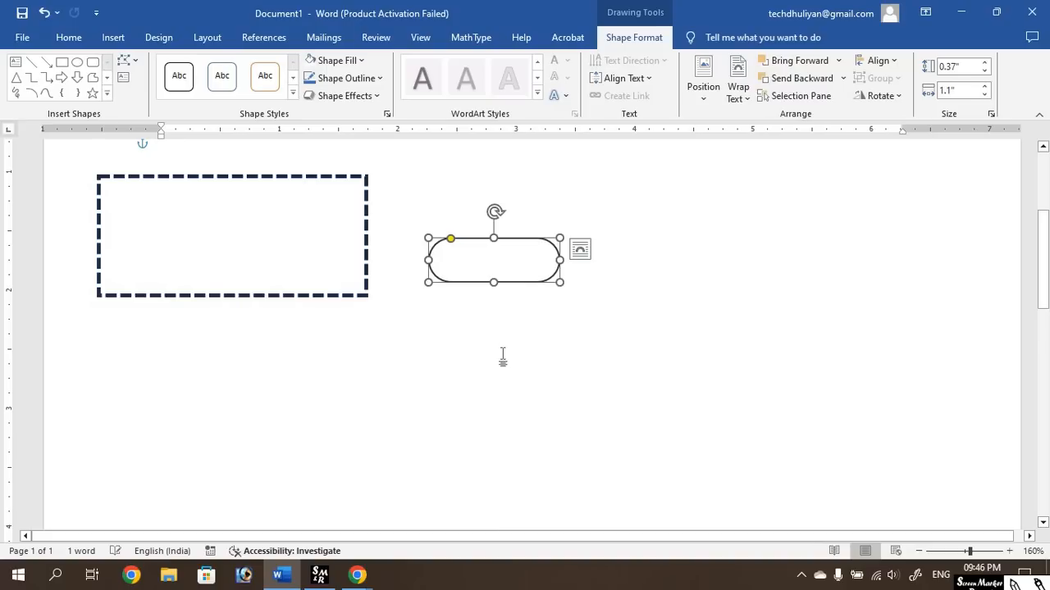
left_click(502, 357)
left_click_drag(520, 265, 500, 217)
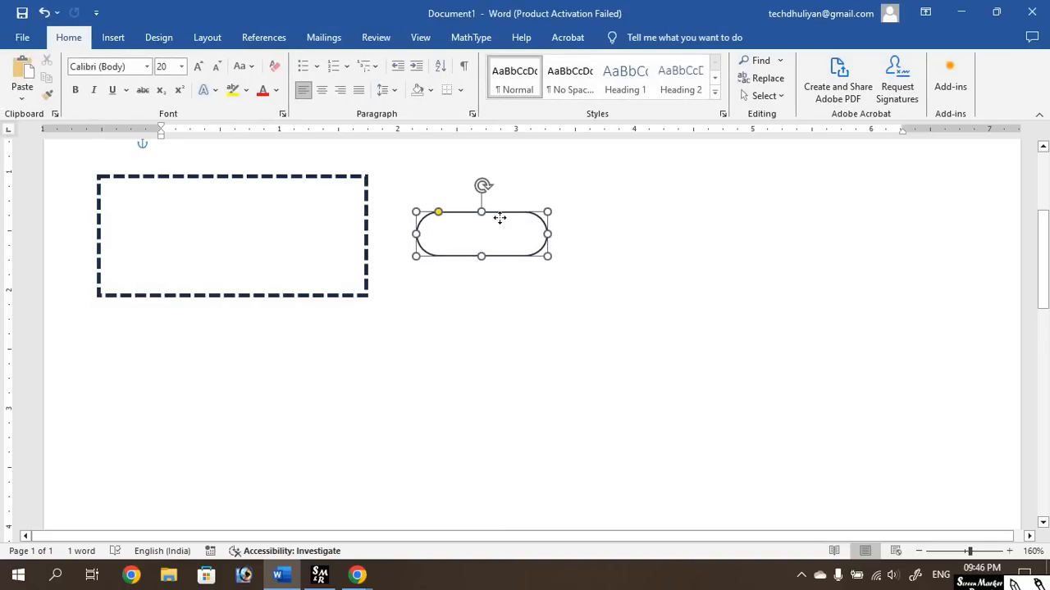
left_click(489, 300)
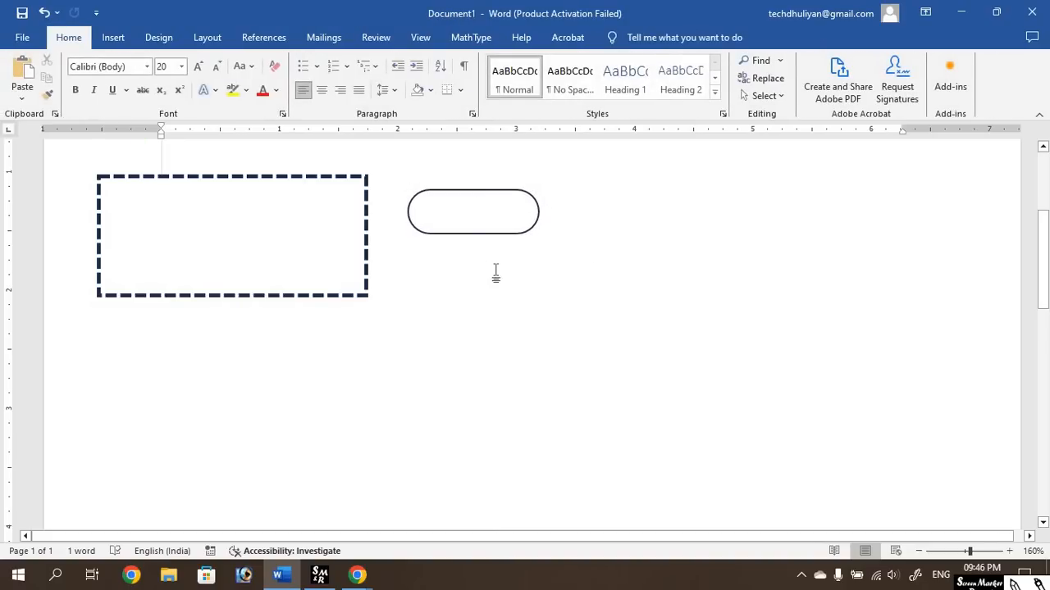
left_click(112, 41)
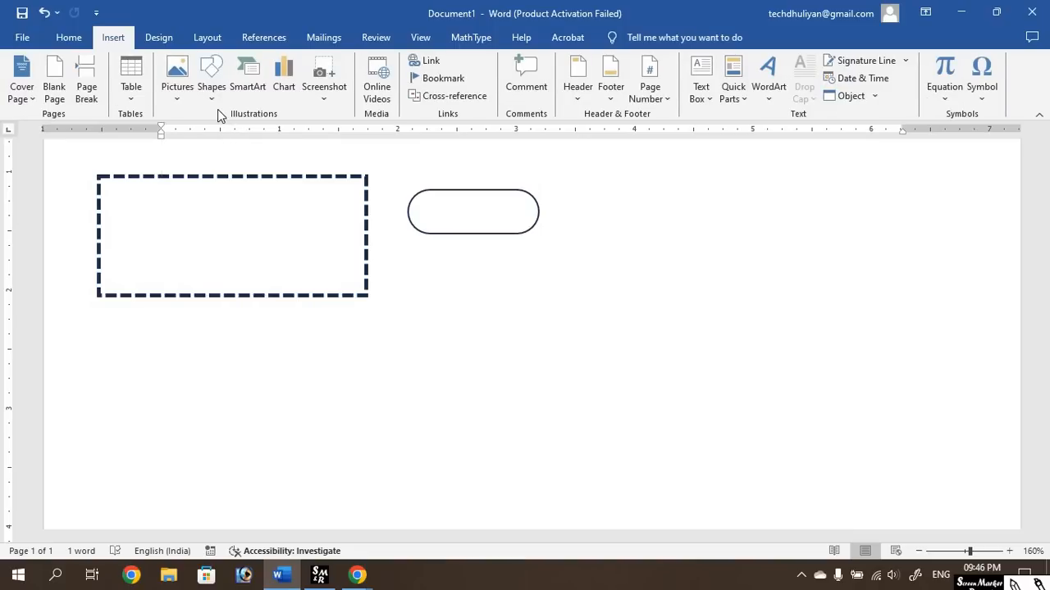
left_click(212, 82)
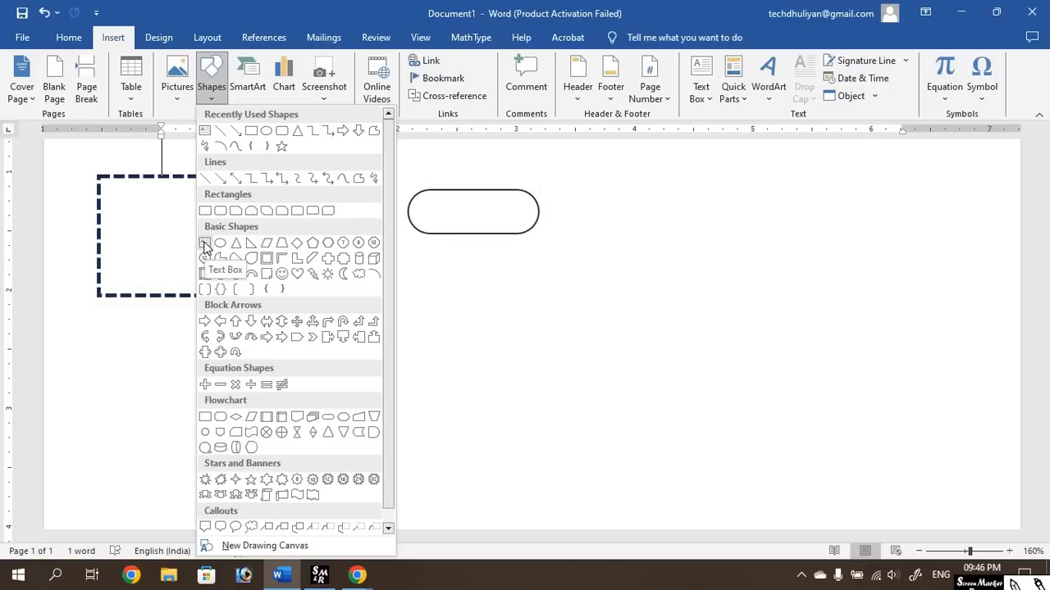
left_click(470, 301)
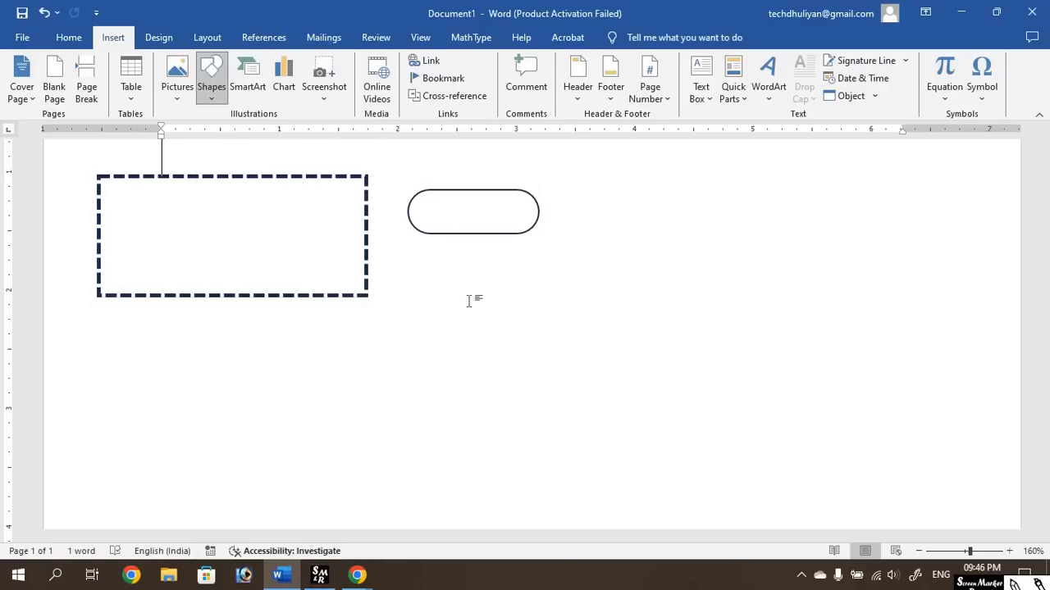
Shrink the pill shape to about 0.94" wide and 0.19" high and place it slightly further right and up.
left_click(509, 234)
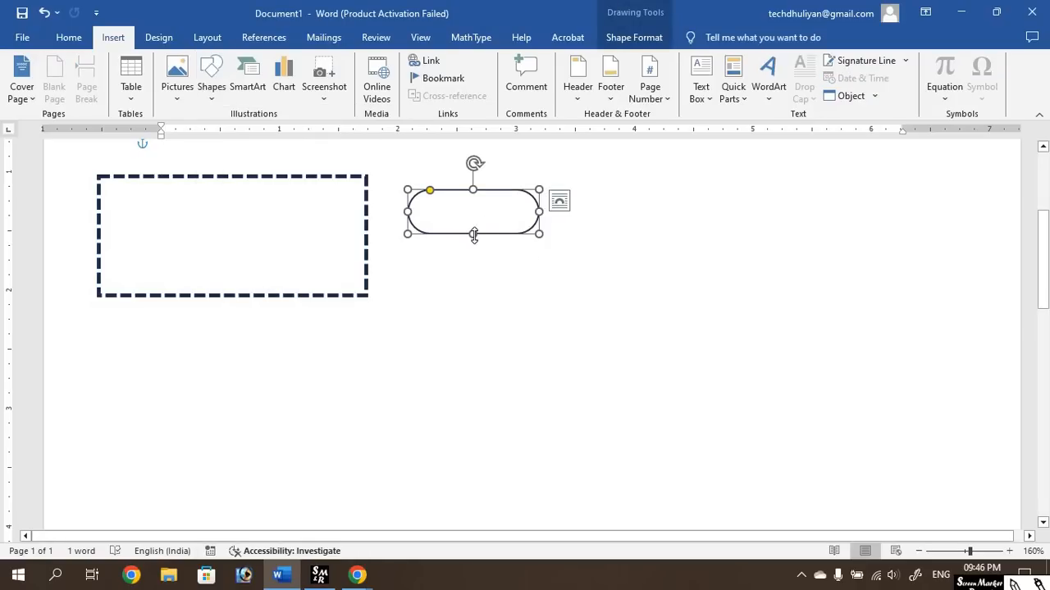
left_click_drag(473, 236, 474, 217)
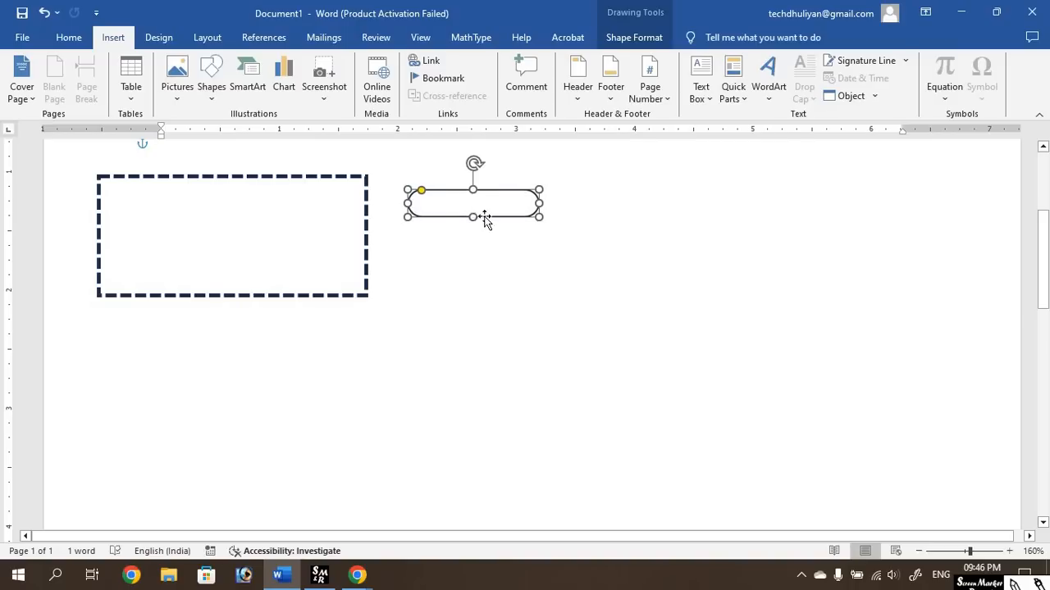
mouse_move(540, 204)
left_mouse_down()
mouse_move(520, 202)
mouse_move(556, 203)
left_mouse_up()
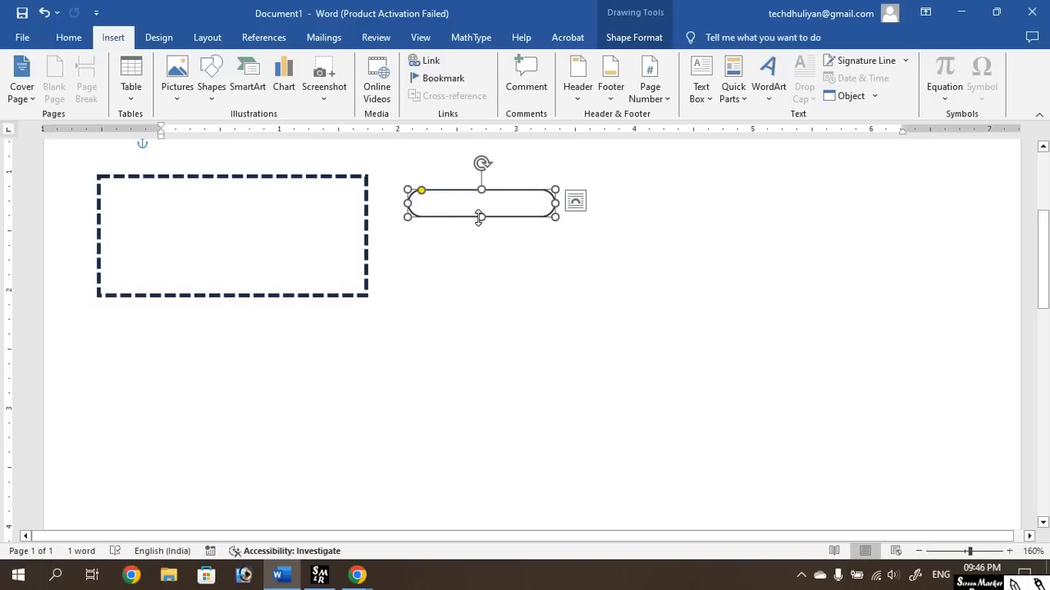
left_click_drag(481, 217, 492, 212)
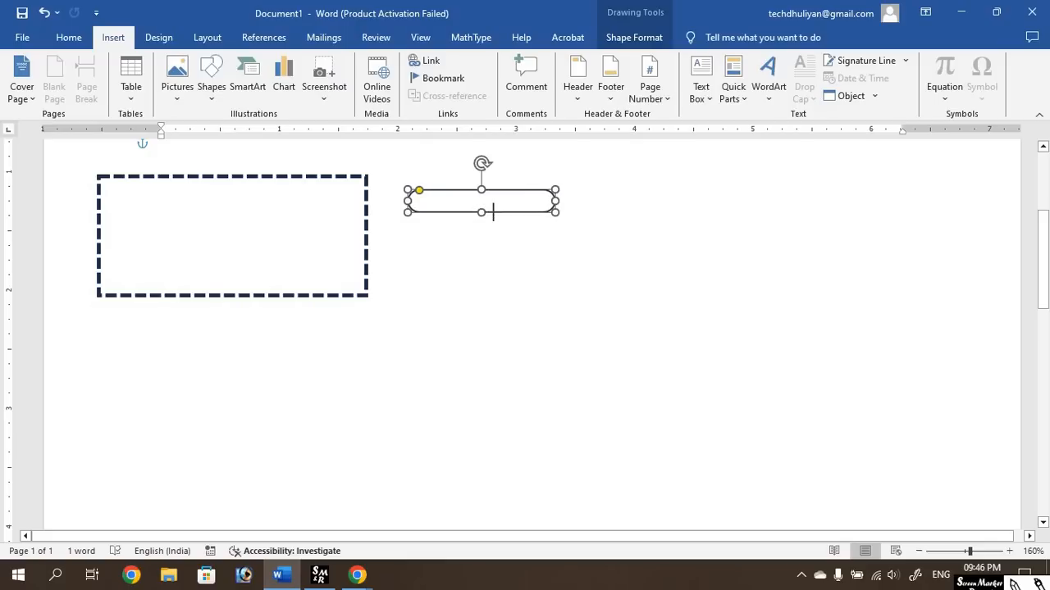
mouse_move(555, 201)
left_mouse_down()
mouse_move(508, 202)
mouse_move(579, 190)
left_mouse_up()
left_click(481, 212)
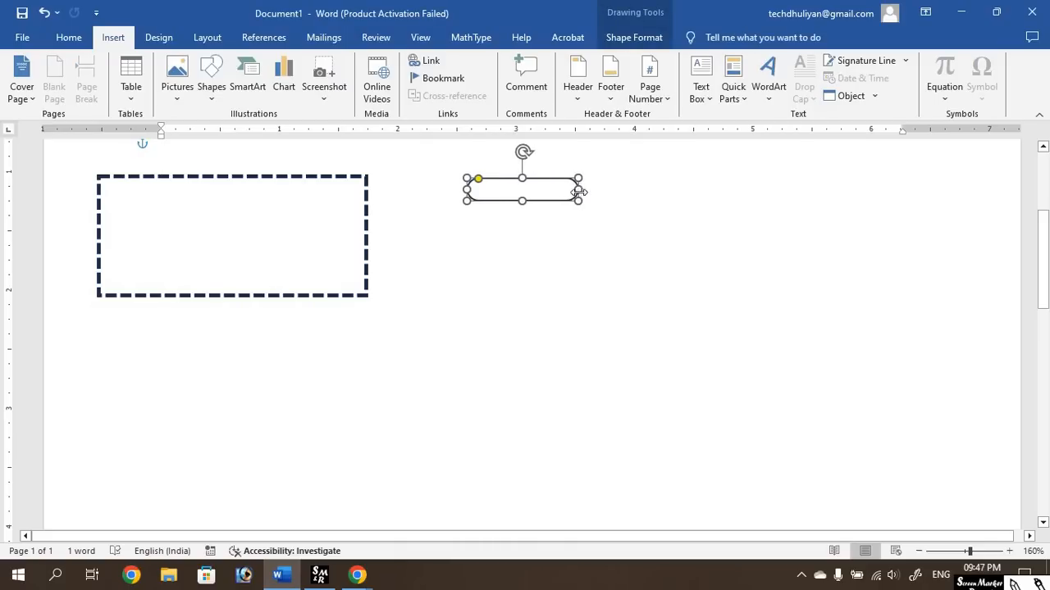
left_click(644, 36)
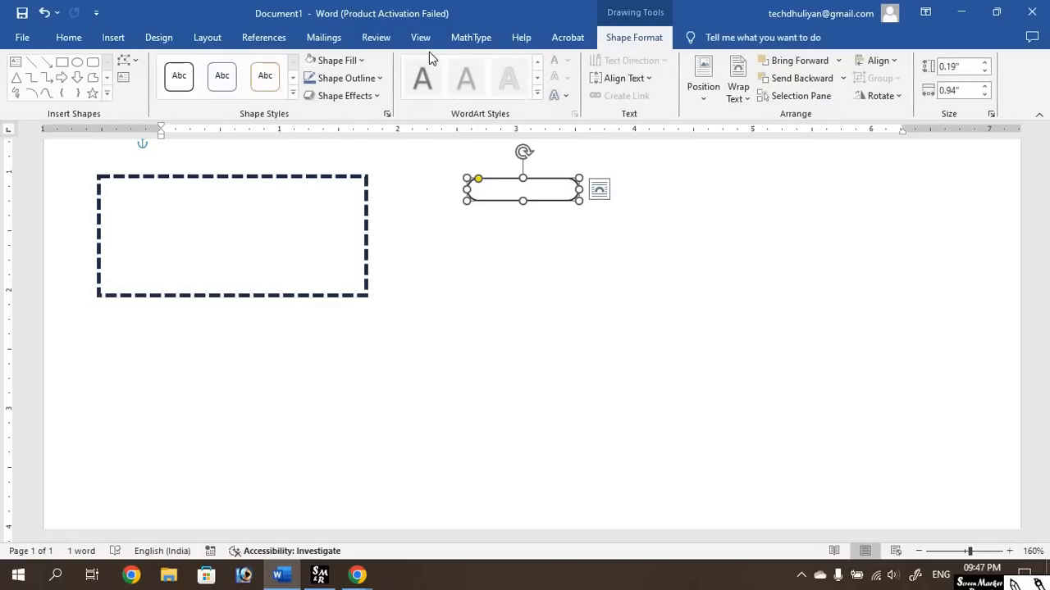
Give the pill shape a solid black fill and a black outline.
left_click(349, 64)
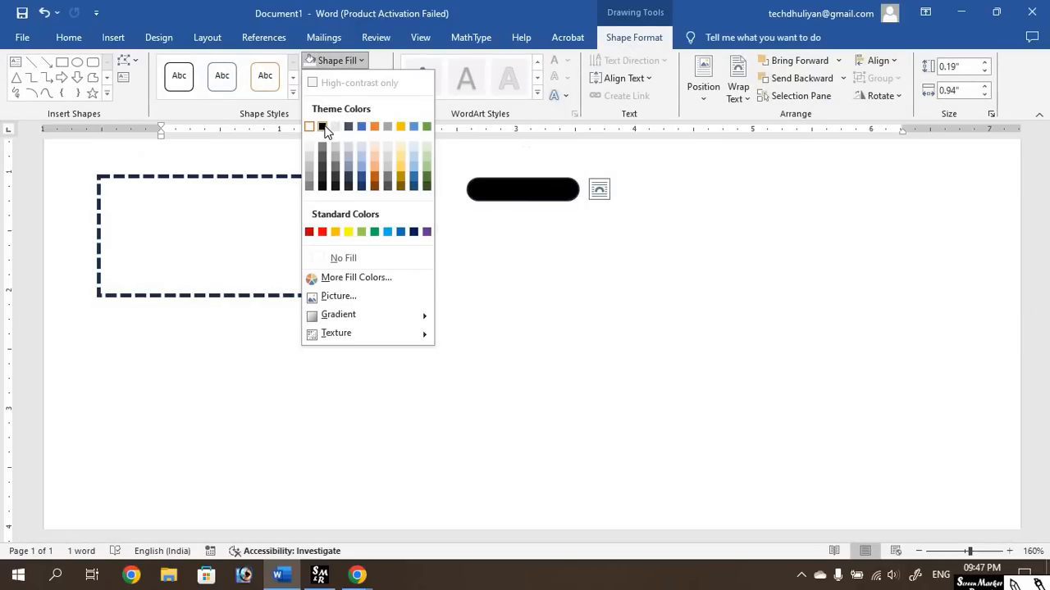
left_click(323, 127)
left_click(346, 78)
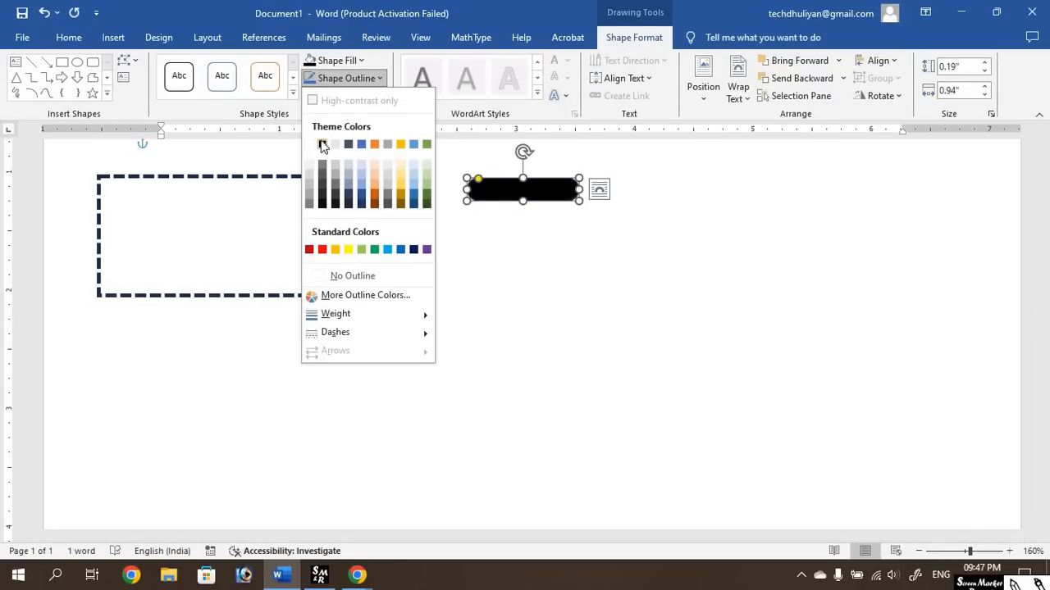
left_click(321, 146)
left_click(559, 277)
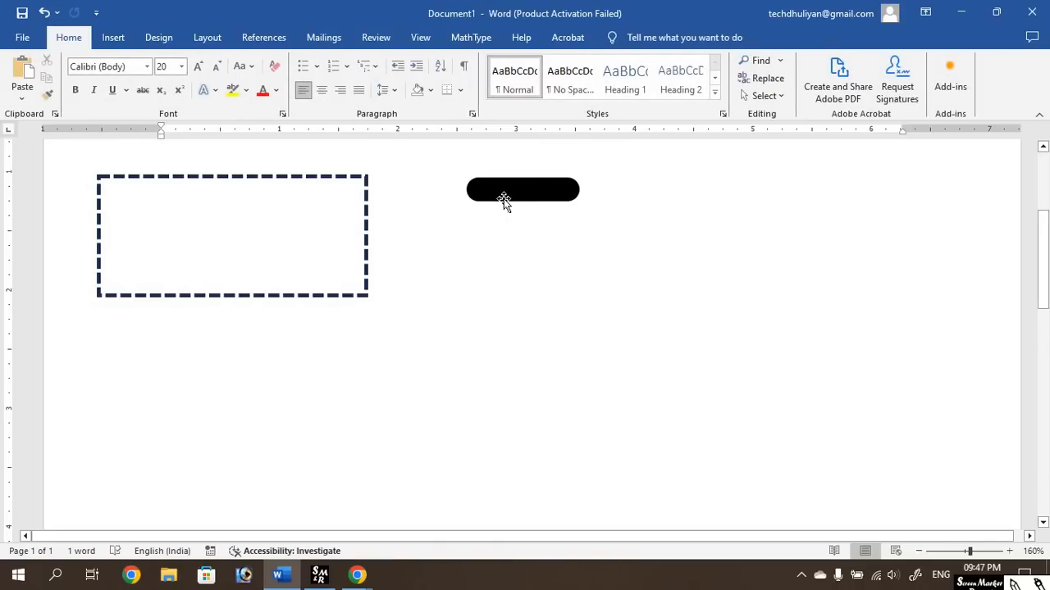
left_click(526, 212)
left_click(490, 290)
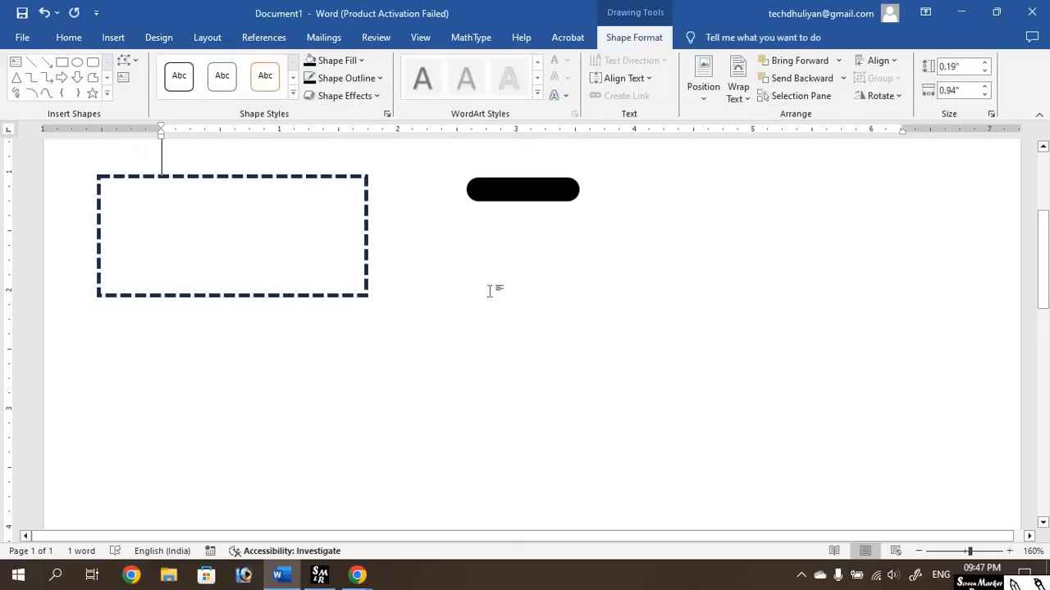
Draw a plain rectangle about 1" wide and 0.19" high to the right of the black pill shape.
left_click(122, 40)
left_click(212, 89)
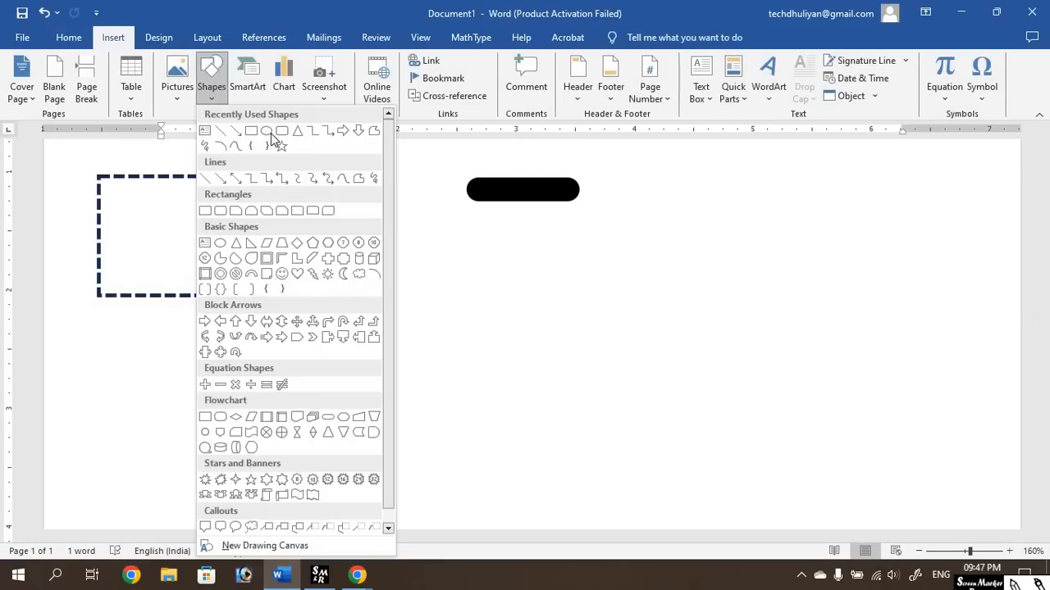
left_click(252, 132)
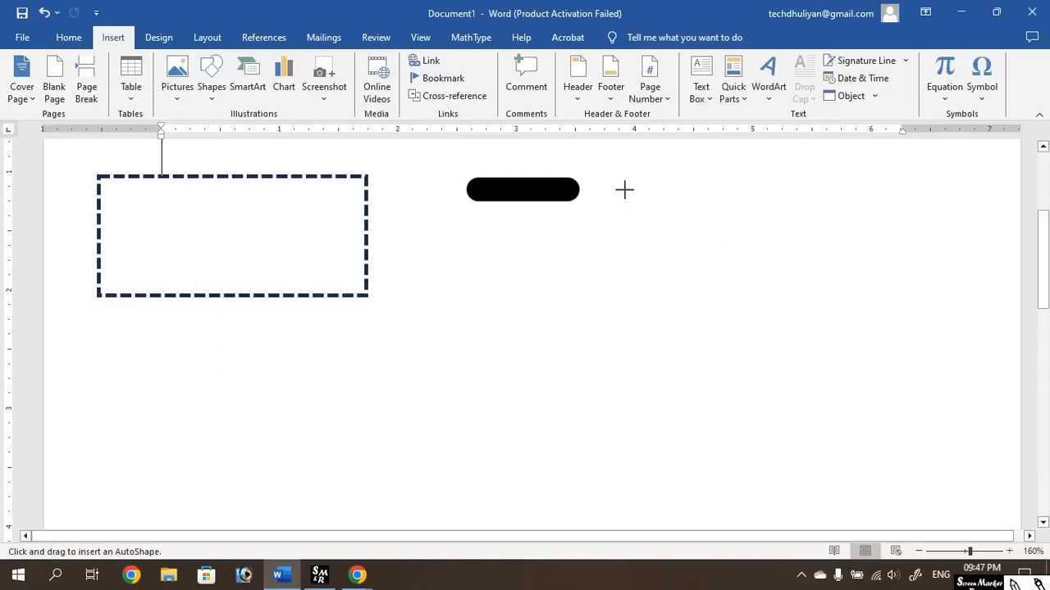
left_click_drag(624, 187, 743, 211)
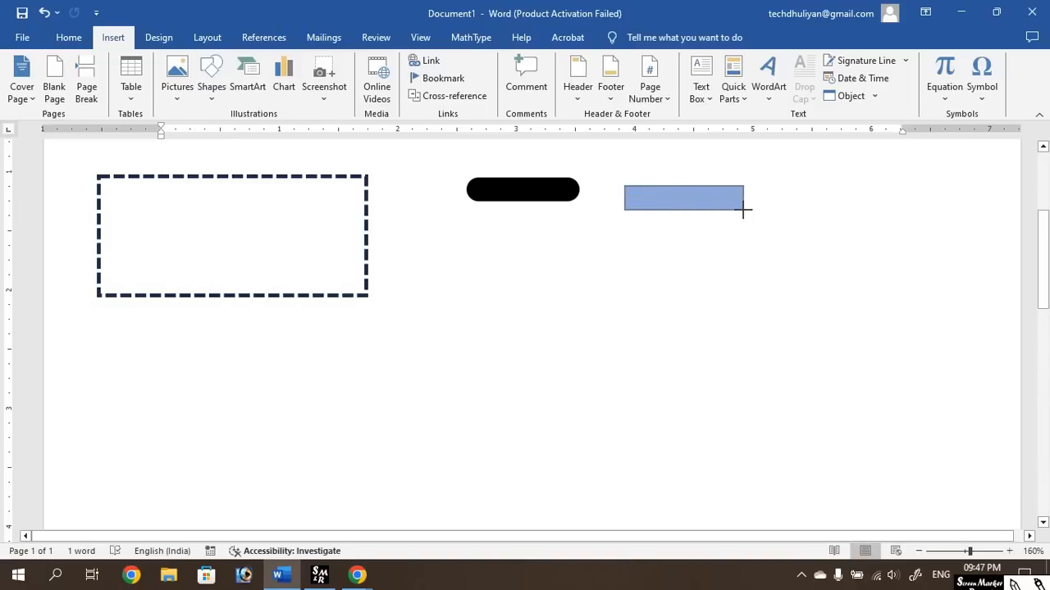
left_click_drag(744, 210, 744, 209)
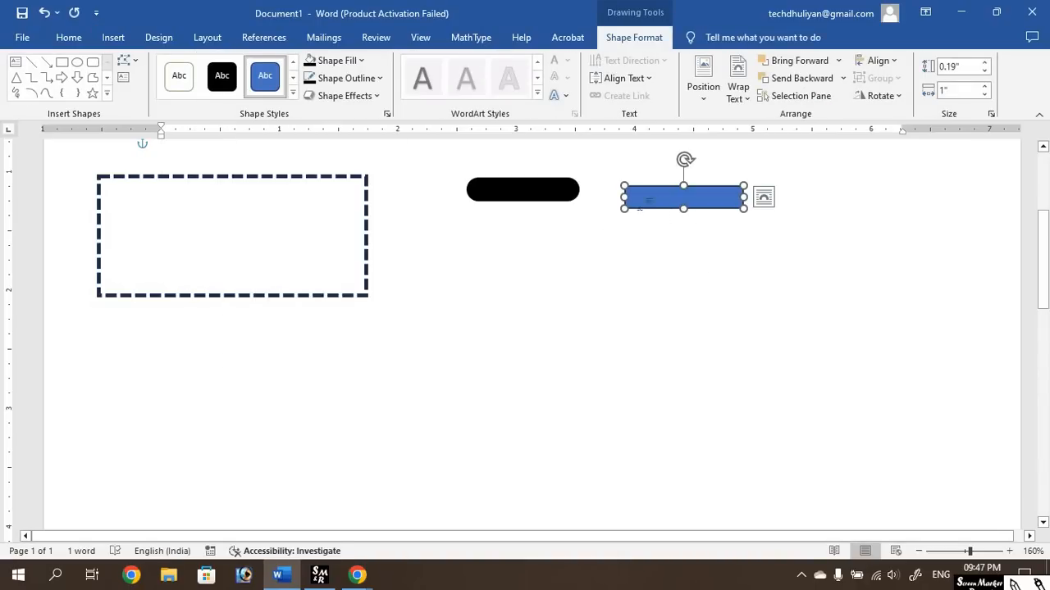
Remove the new rectangle's fill and add the text "Cash Memo" inside it.
left_click(347, 64)
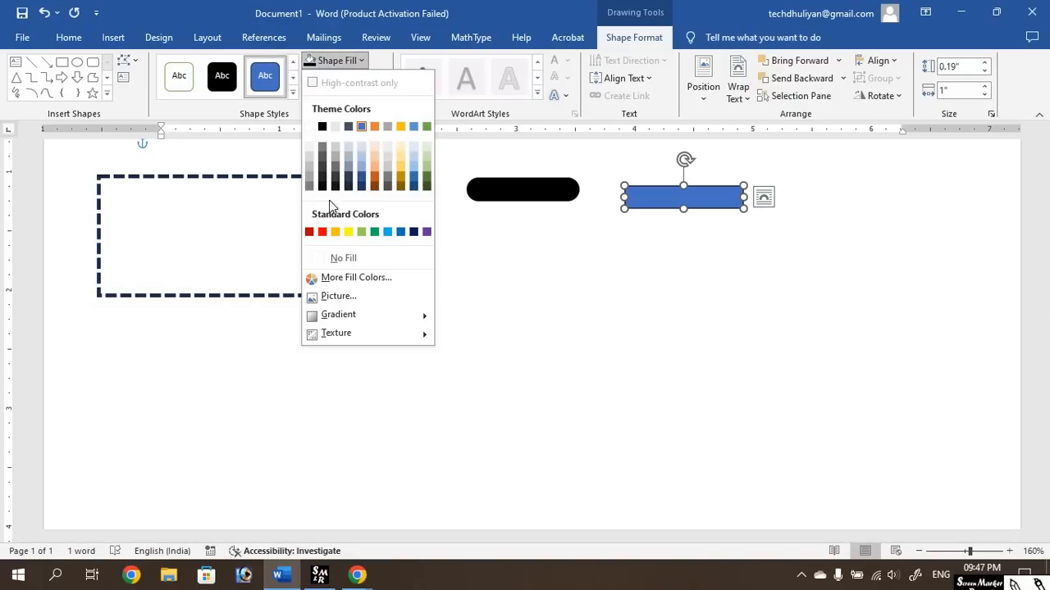
left_click(326, 253)
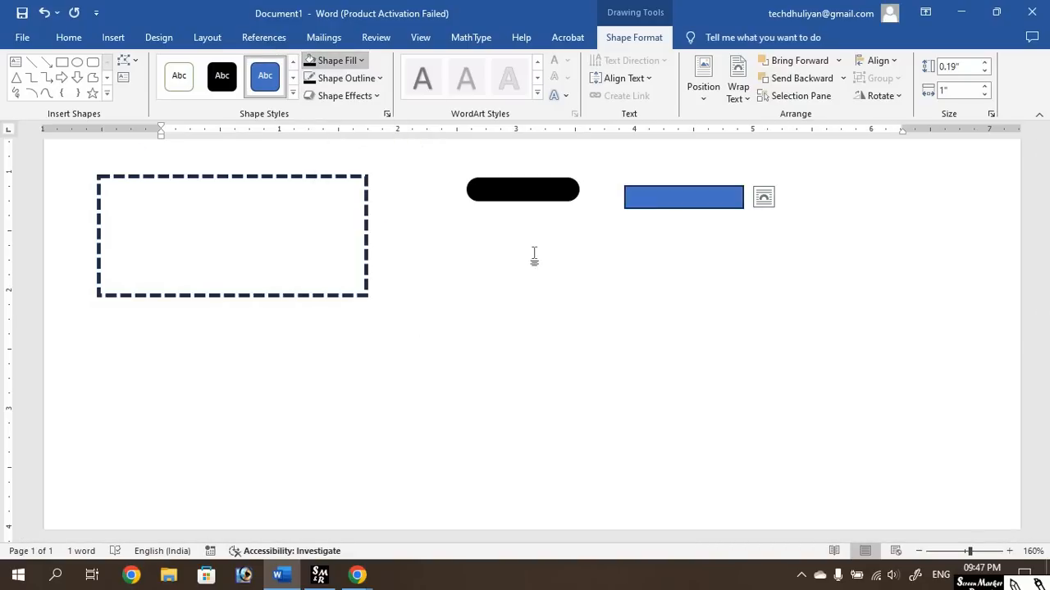
right_click(658, 187)
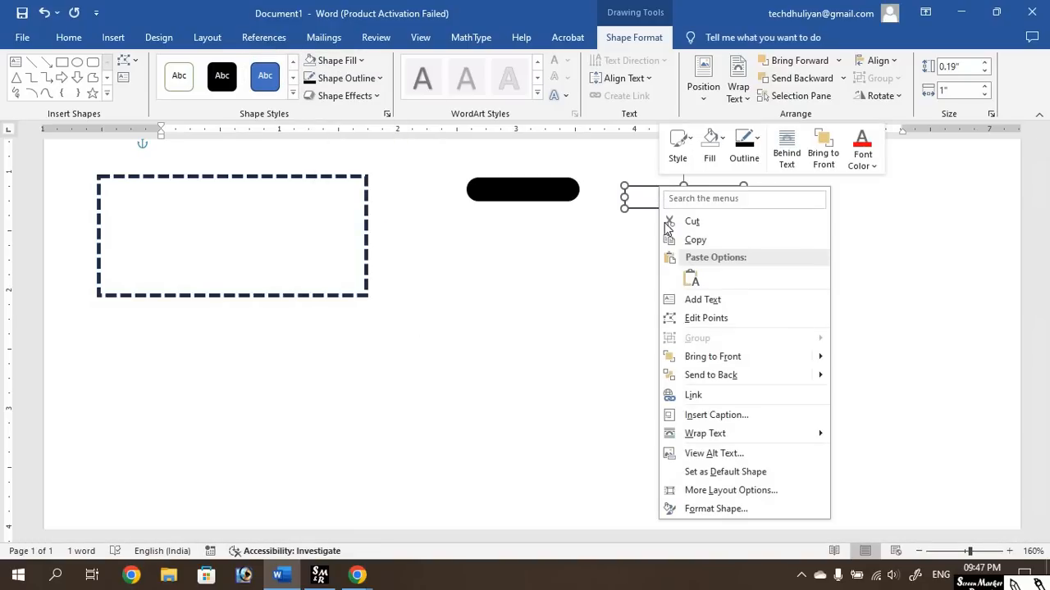
left_click(712, 300)
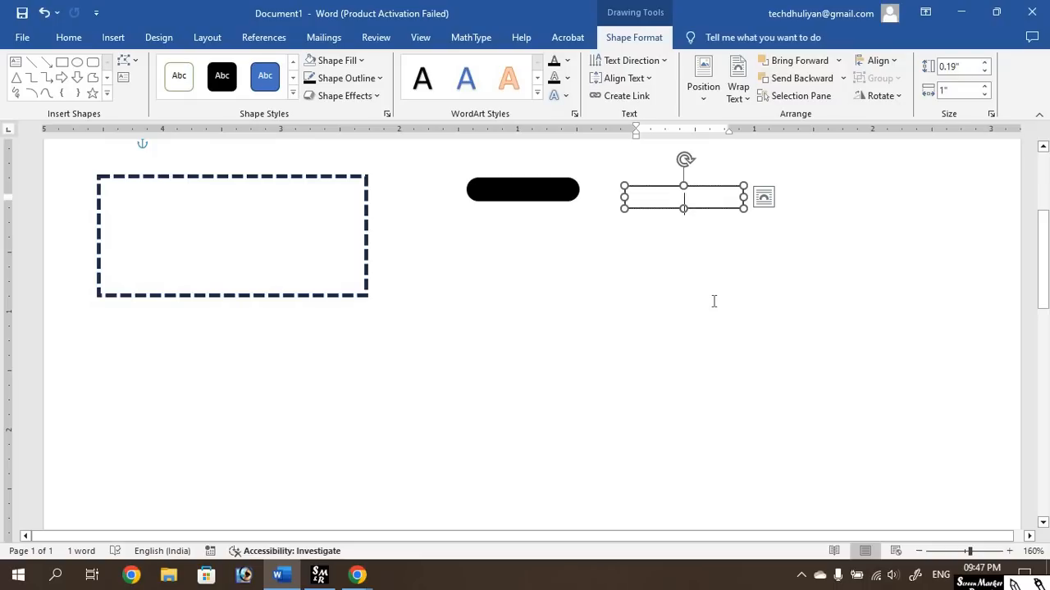
type("h")
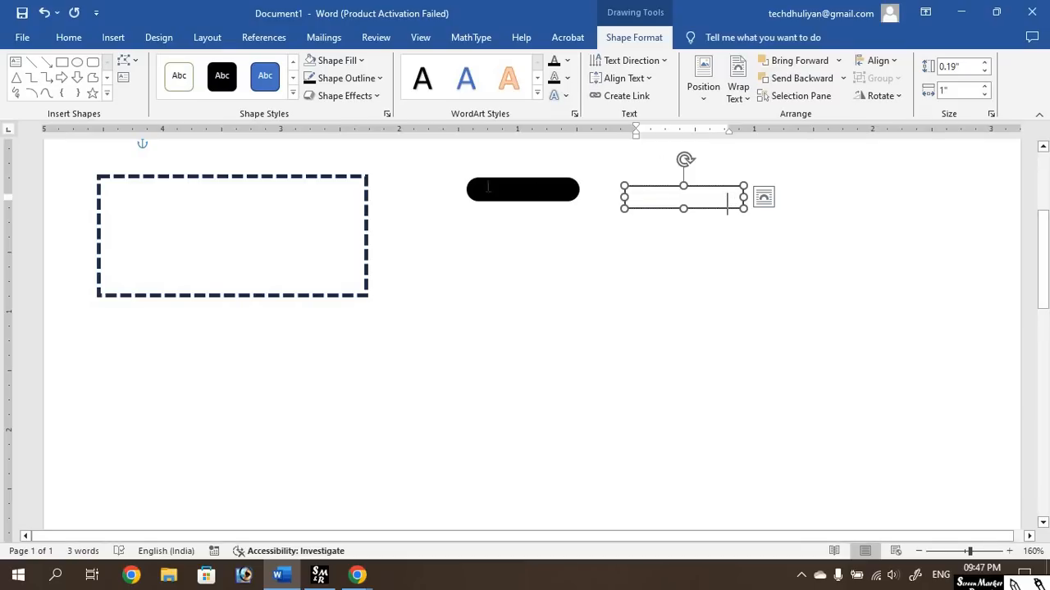
Change the font color of all the text in the small rectangle to black.
key("ctrl+a")
left_click(69, 37)
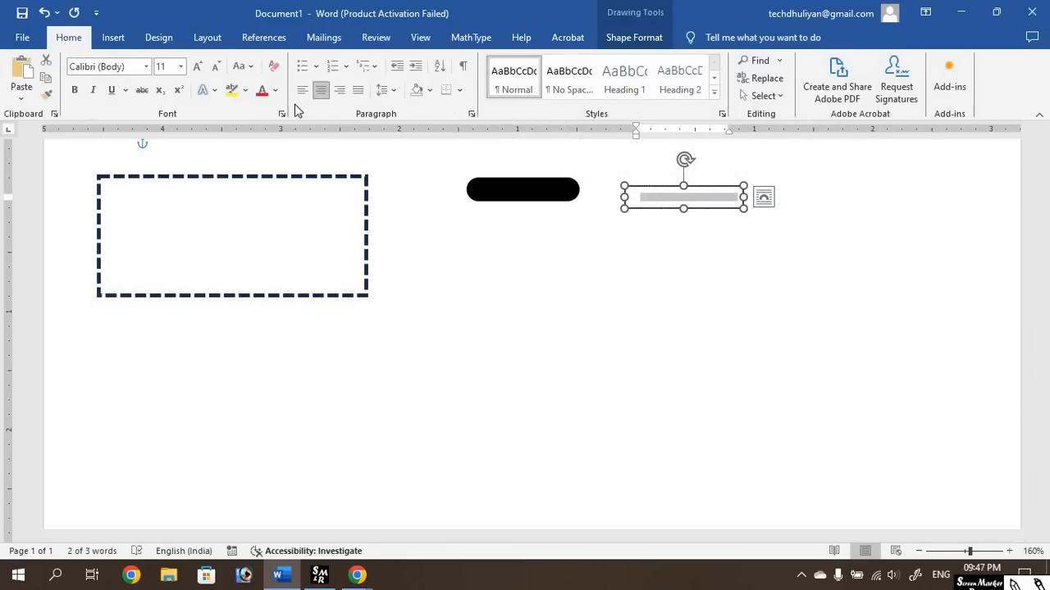
left_click(275, 91)
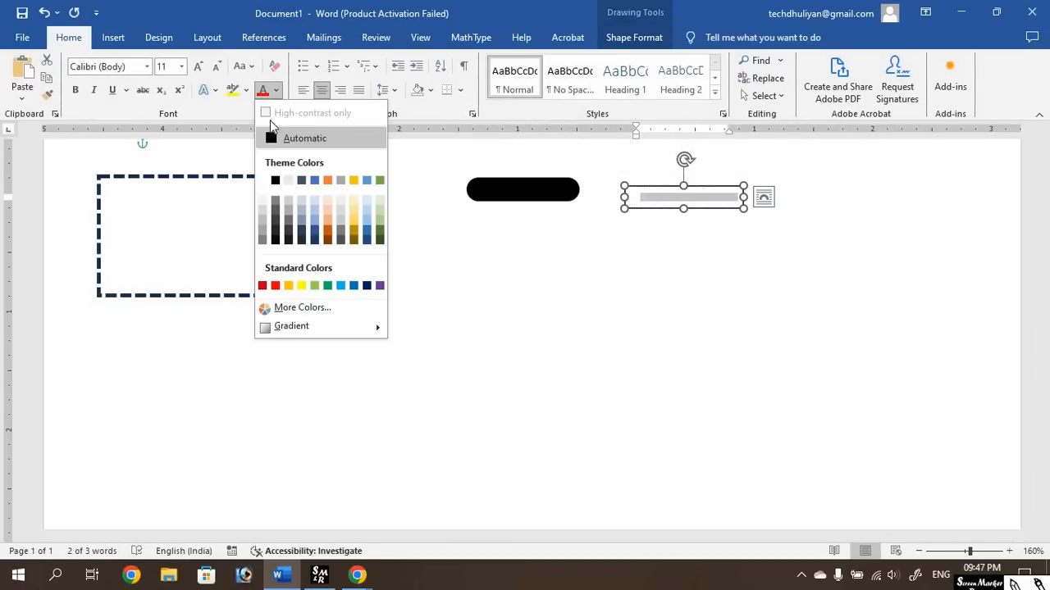
left_click(292, 194)
left_click(715, 254)
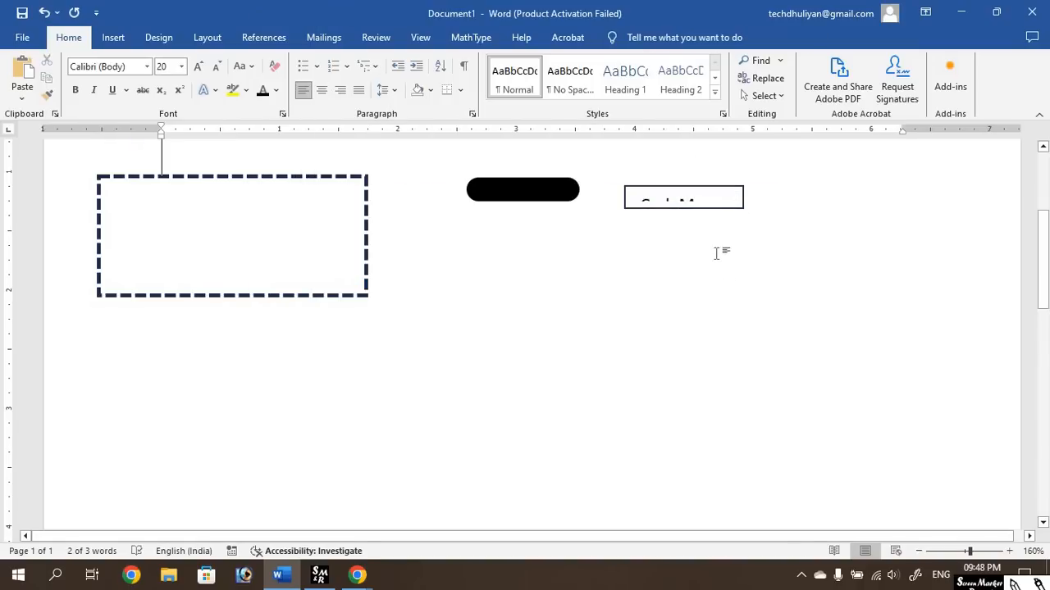
Enlarge the "Cash Memo" rectangle slightly in width and height.
left_click(703, 210)
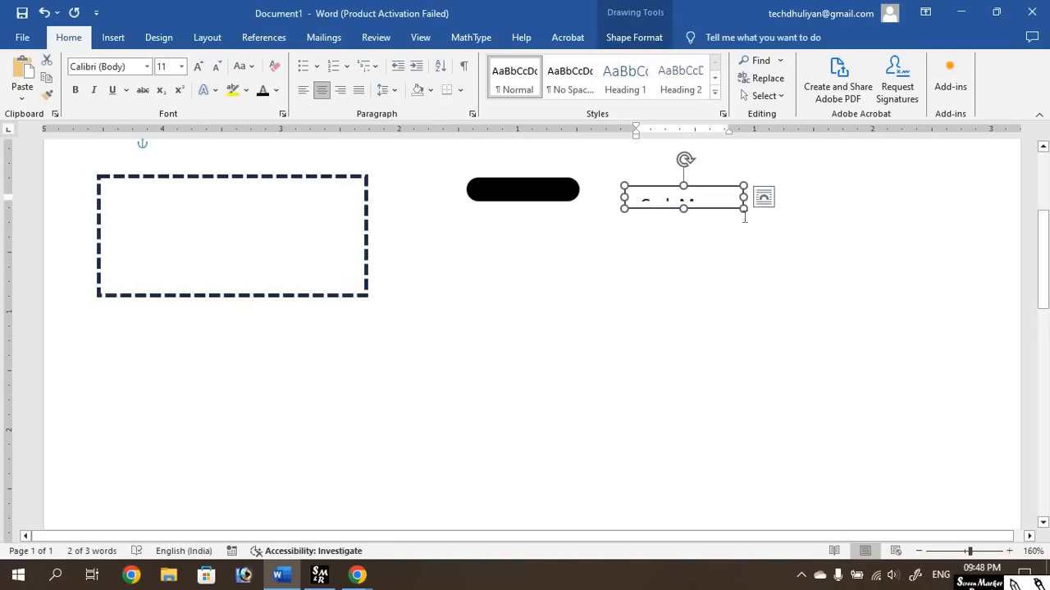
mouse_move(746, 215)
left_mouse_down()
mouse_move(755, 221)
mouse_move(752, 211)
left_mouse_up()
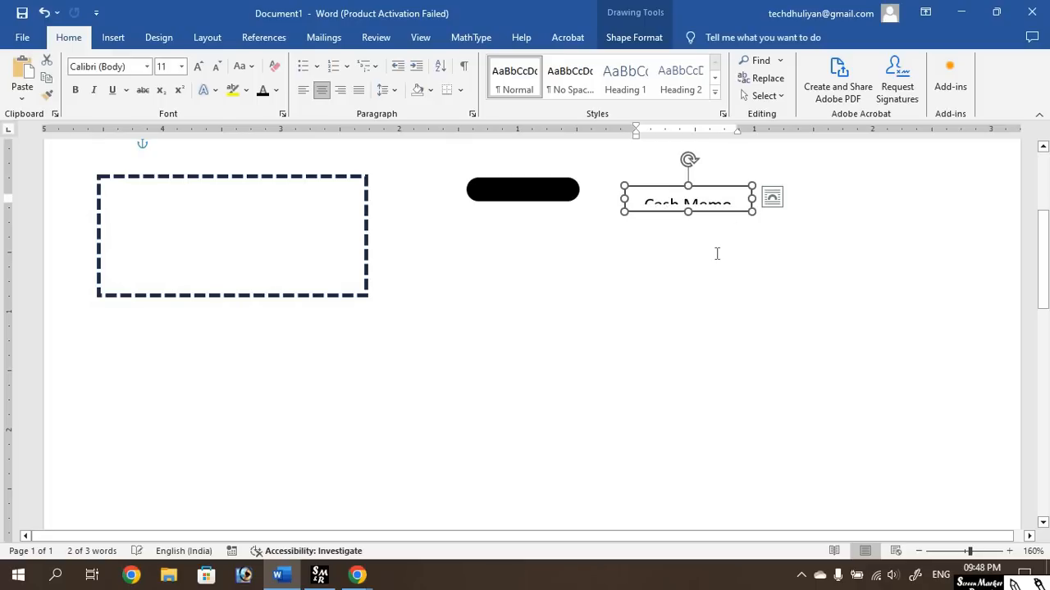
left_click(714, 251)
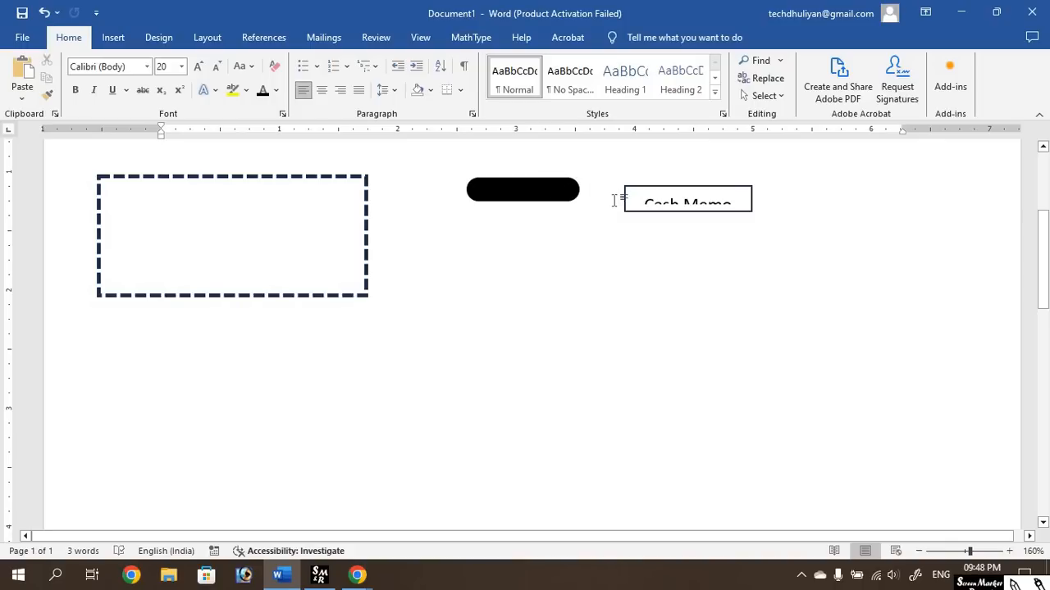
left_click(506, 191)
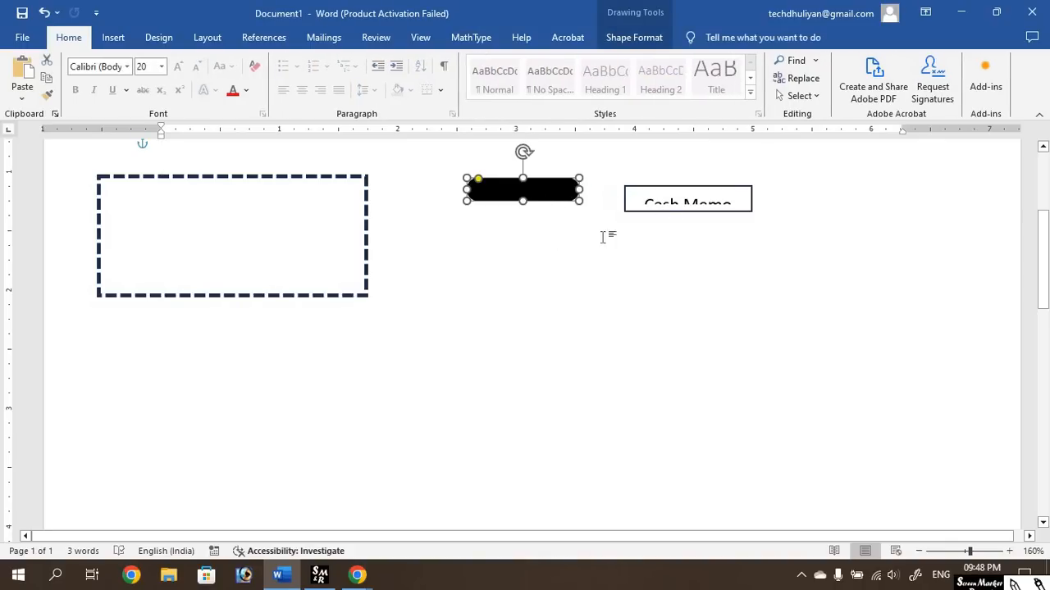
left_click(695, 215)
left_click(697, 212)
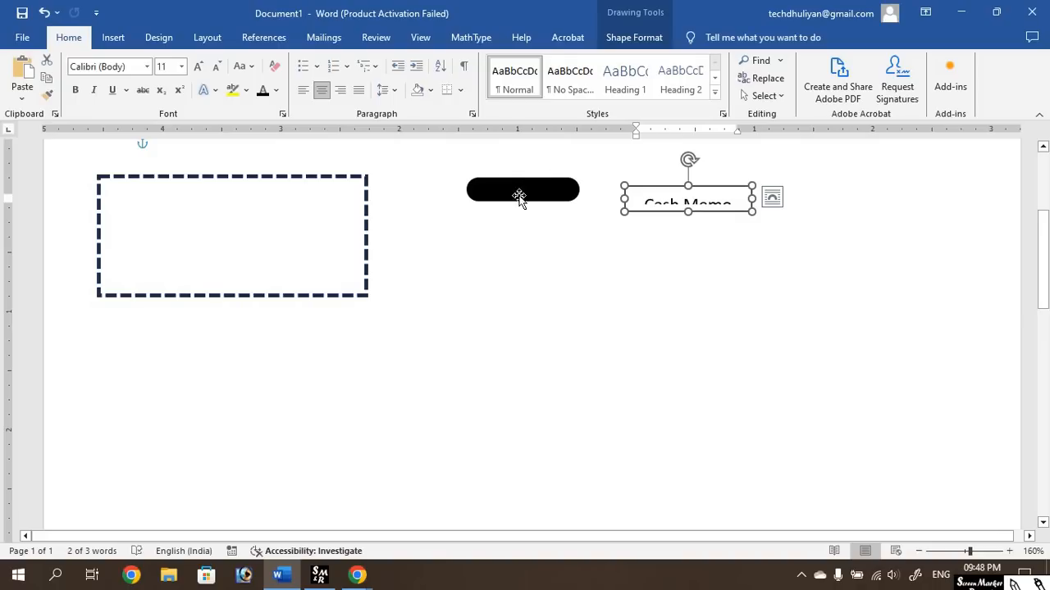
left_click(523, 233)
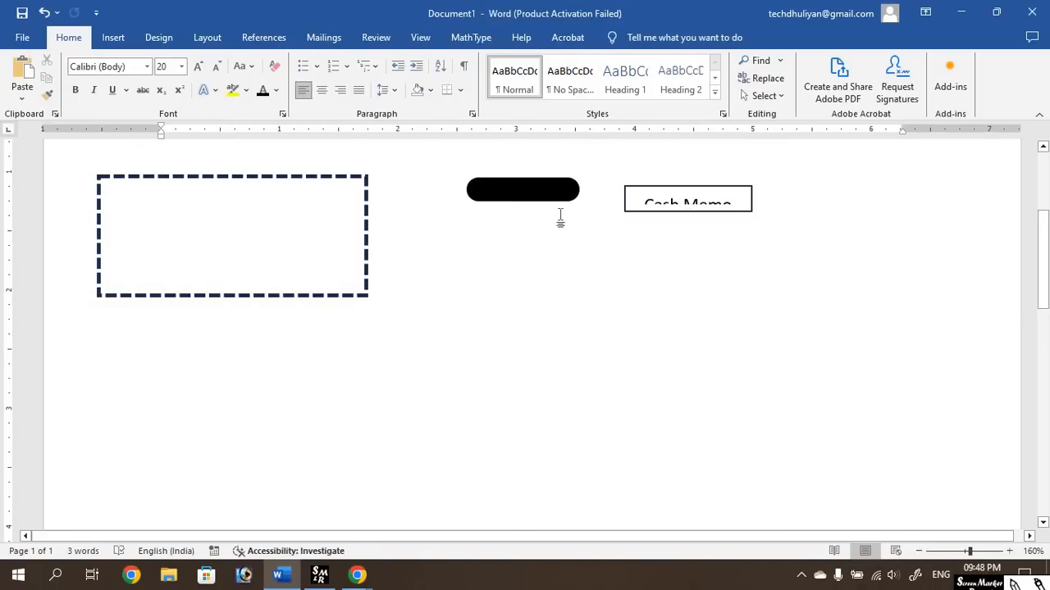
Draw a text box about 1.4" wide and 0.45" high below the black pill and enter "Cash Memo" in it.
left_click(115, 38)
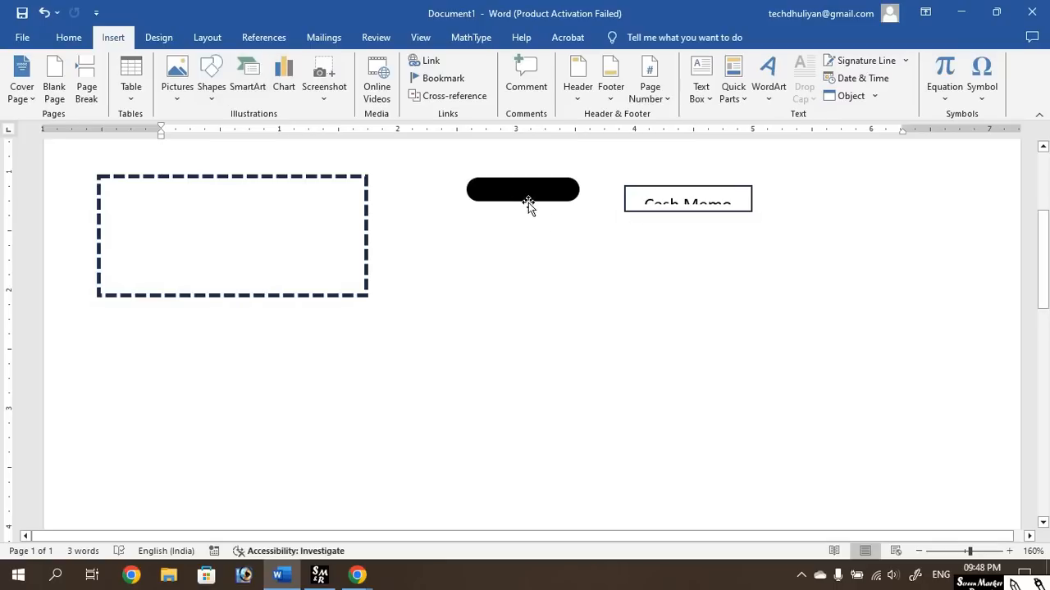
left_click(212, 89)
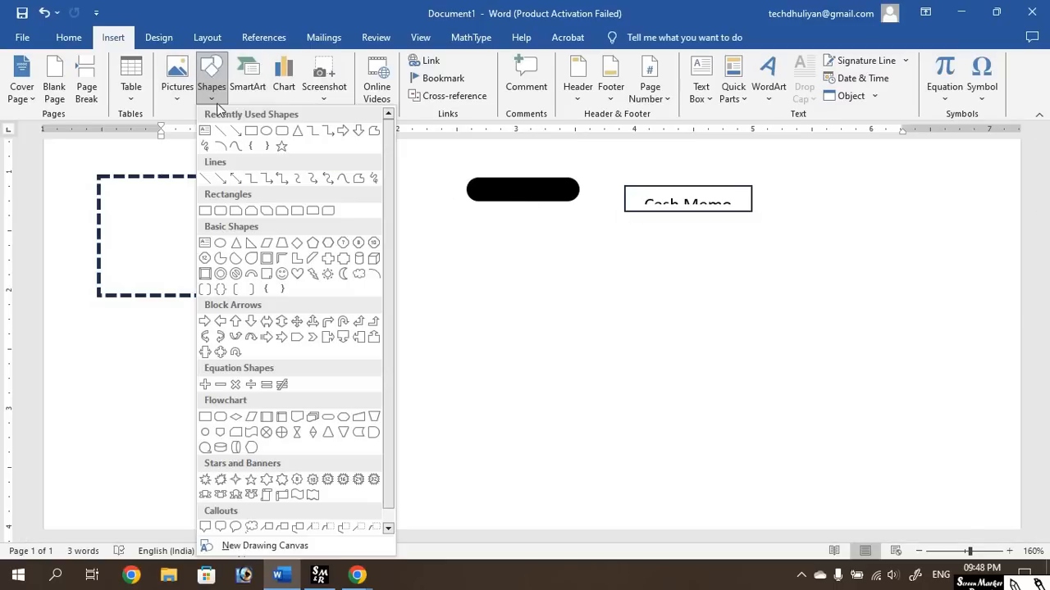
left_click(205, 244)
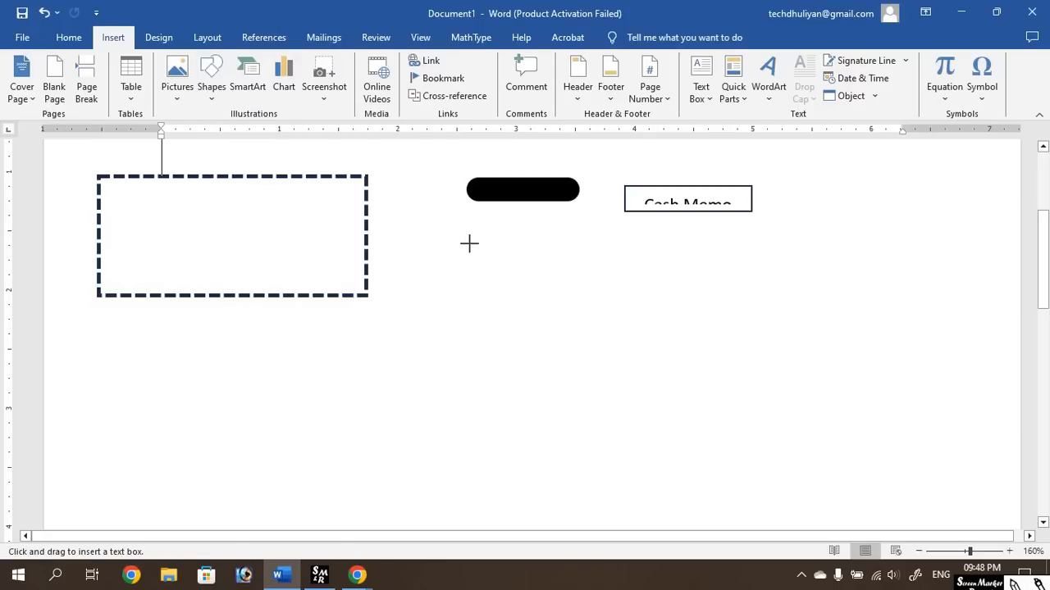
left_click_drag(454, 236, 621, 288)
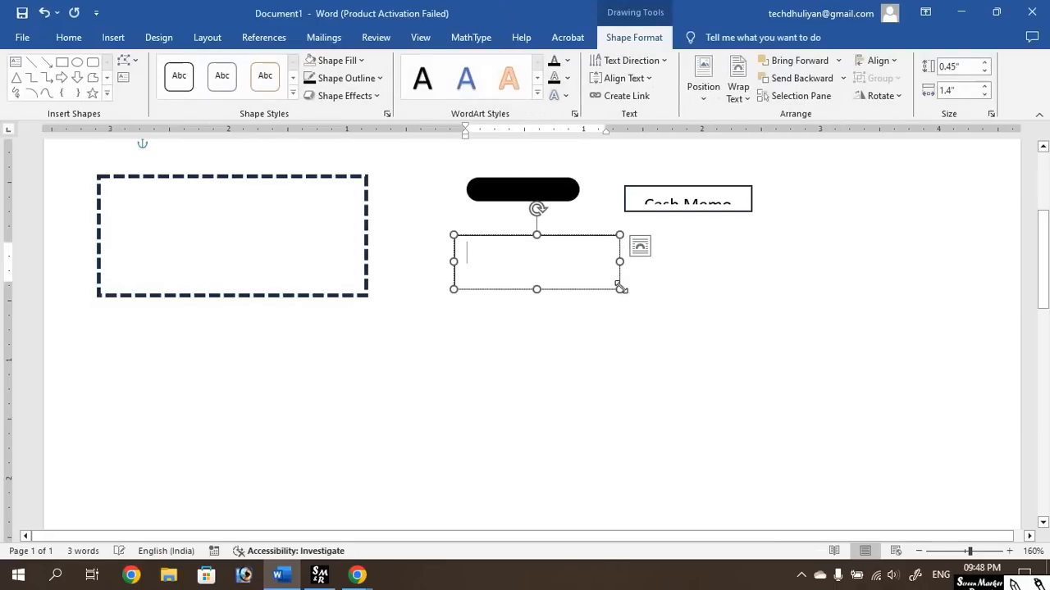
type("Ca")
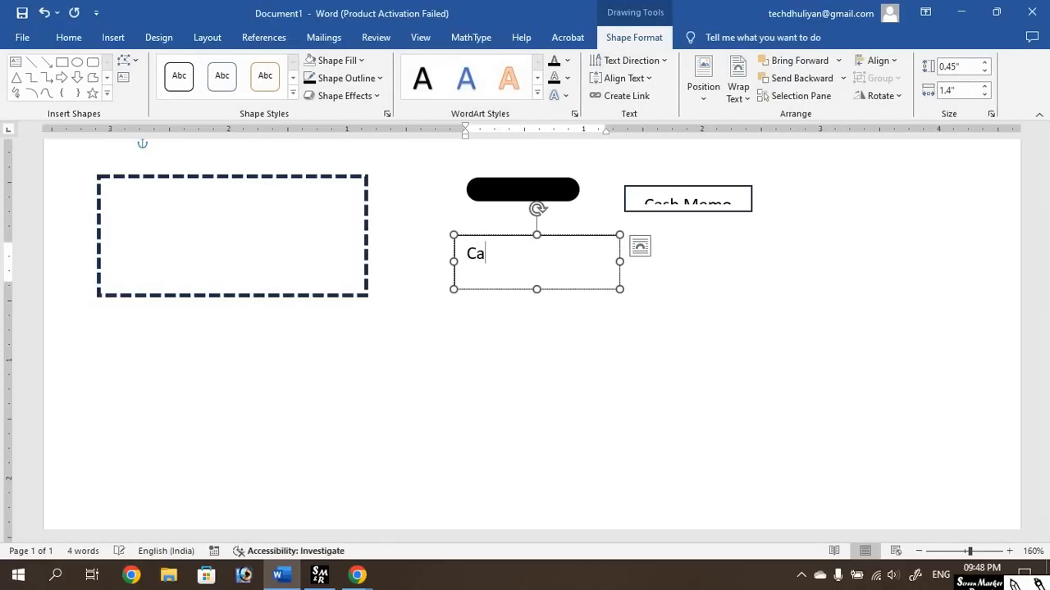
type("sh Memo")
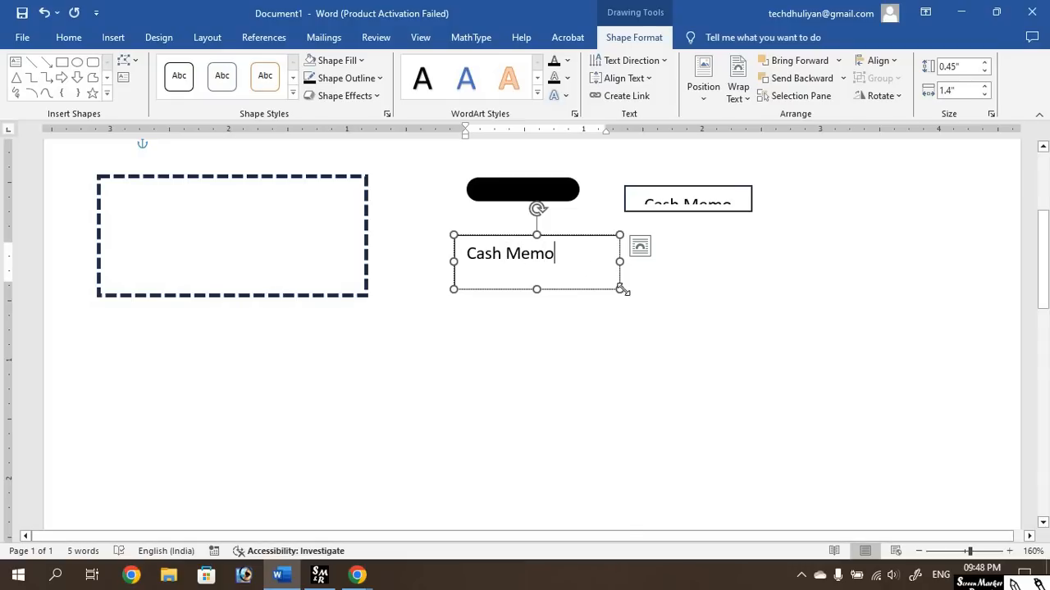
Shrink the text box to about 0.98" wide and 0.31" high and color its "Cash Memo" text yellow.
left_click_drag(621, 289, 570, 273)
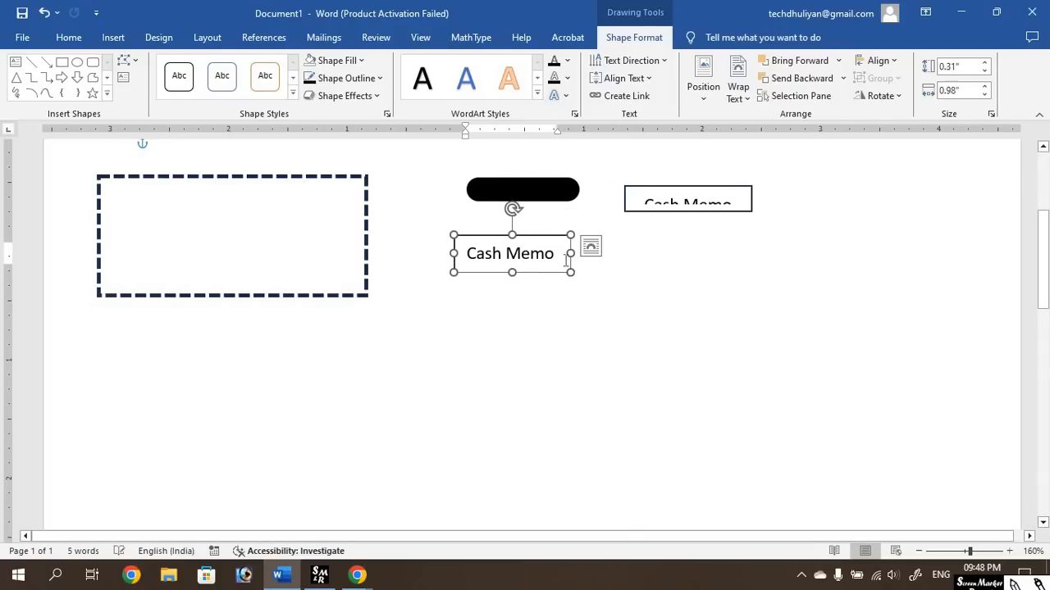
left_click_drag(481, 250, 564, 254)
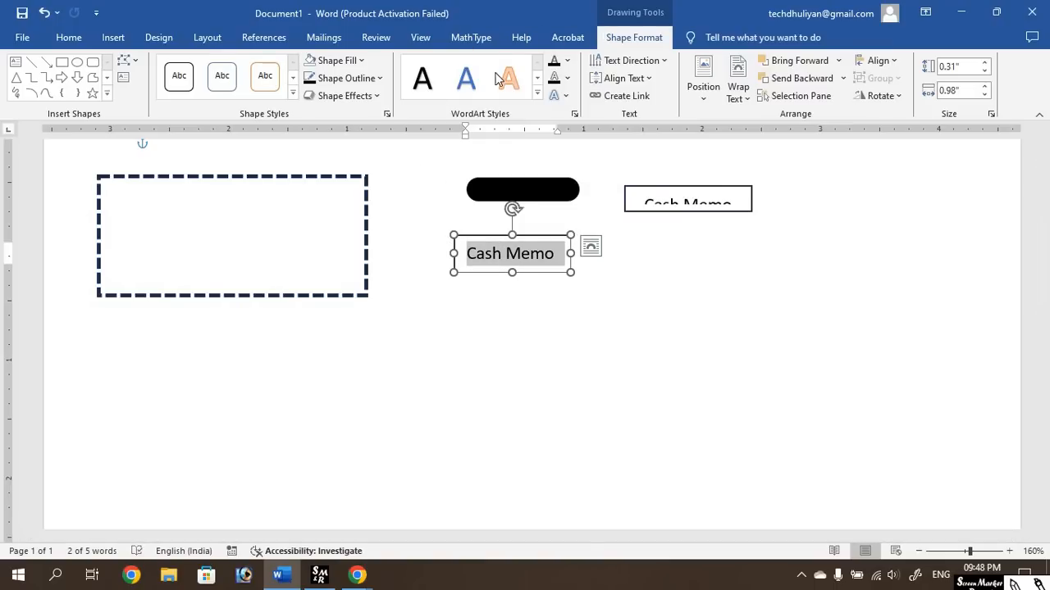
left_click(69, 37)
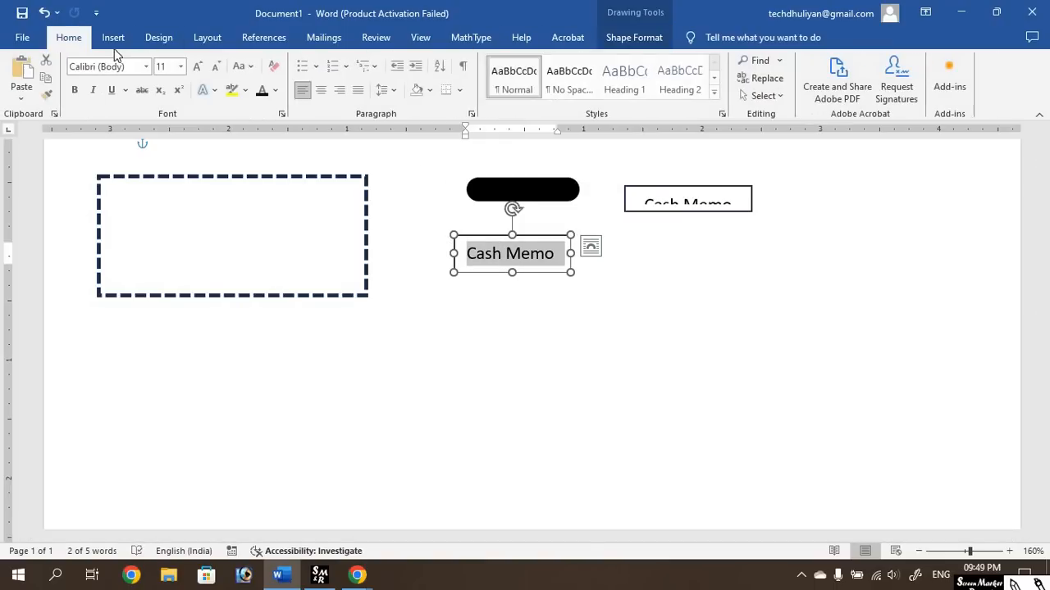
left_click(276, 91)
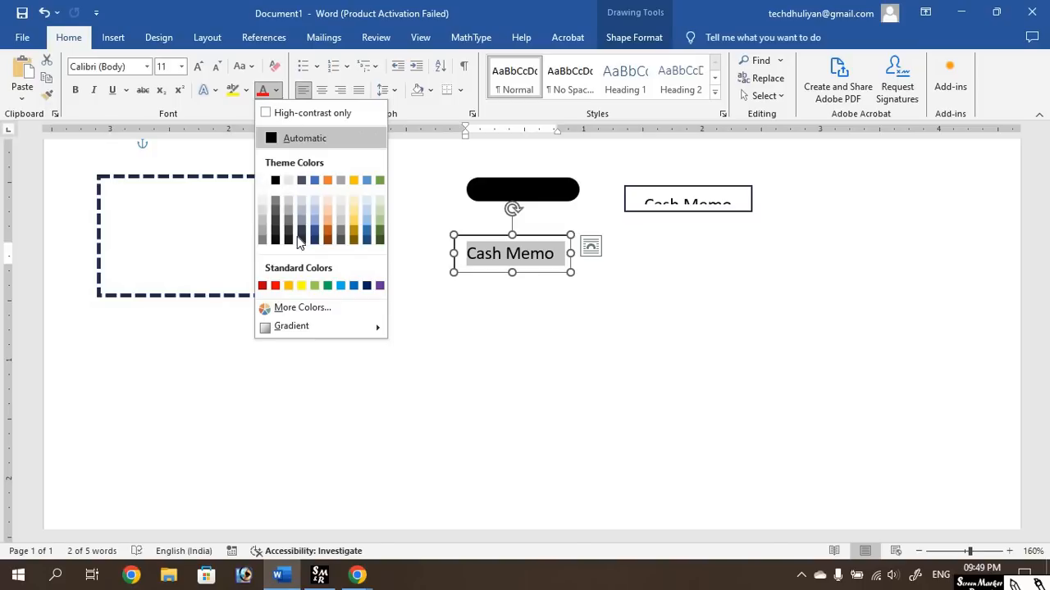
left_click(301, 287)
left_click(541, 257)
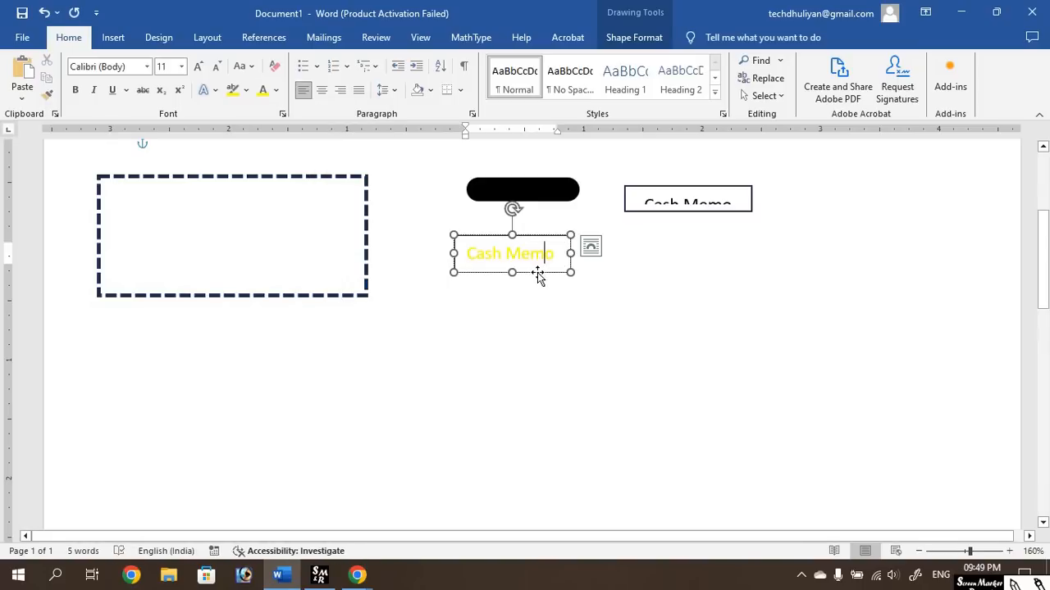
Place the yellow "Cash Memo" text box over the black pill, remove its fill, and nudge it up to center the text on the pill.
left_click_drag(538, 274, 552, 214)
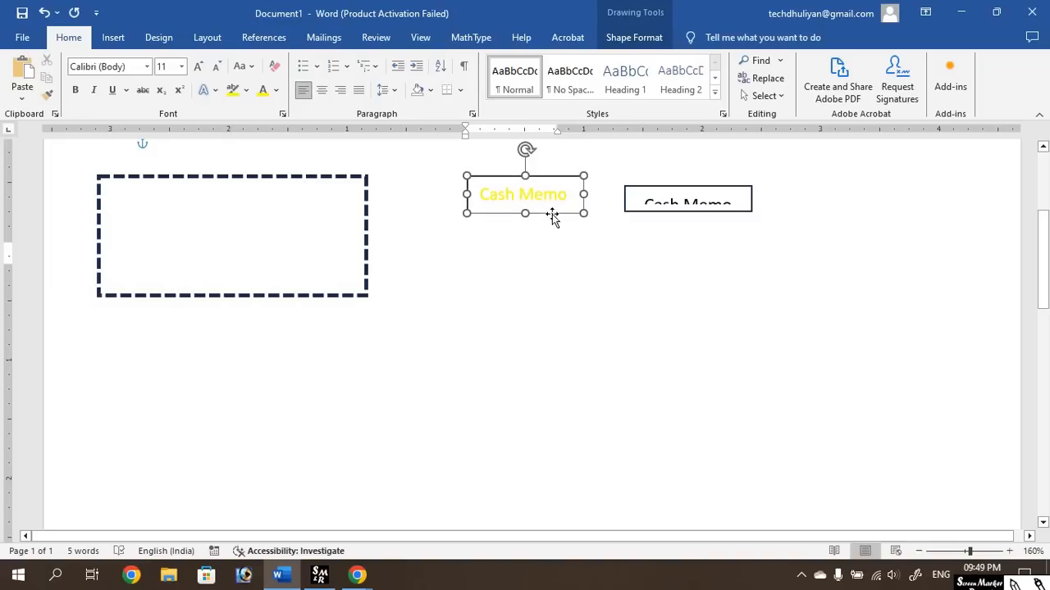
left_click(633, 38)
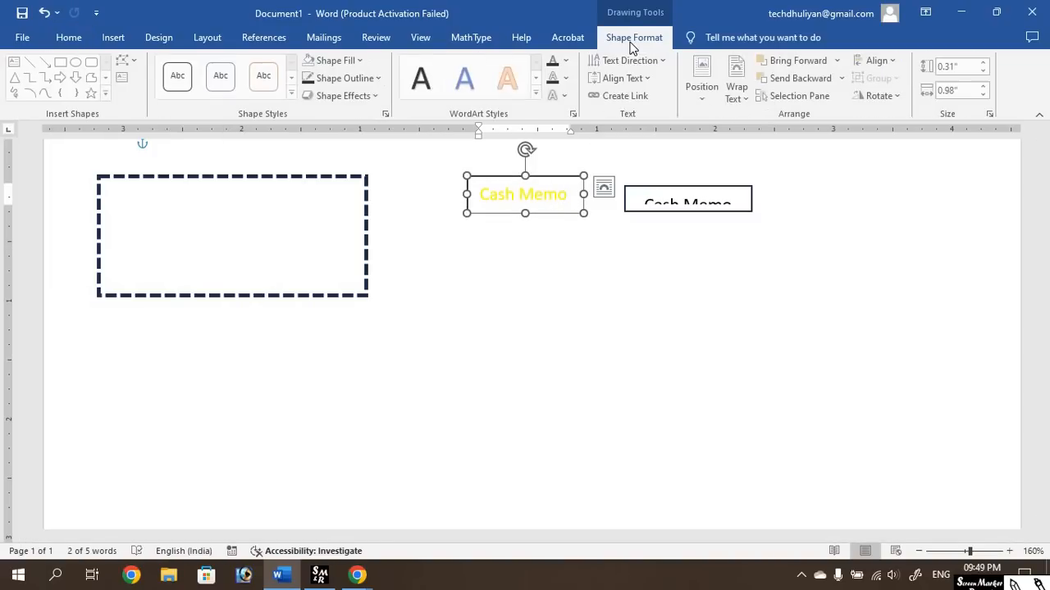
left_click(356, 65)
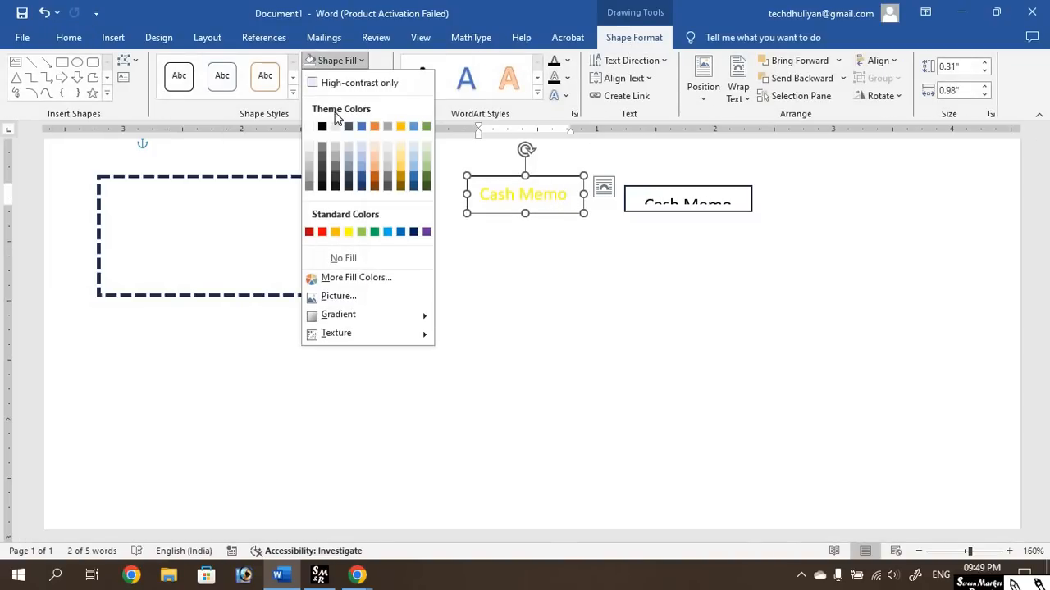
left_click(342, 259)
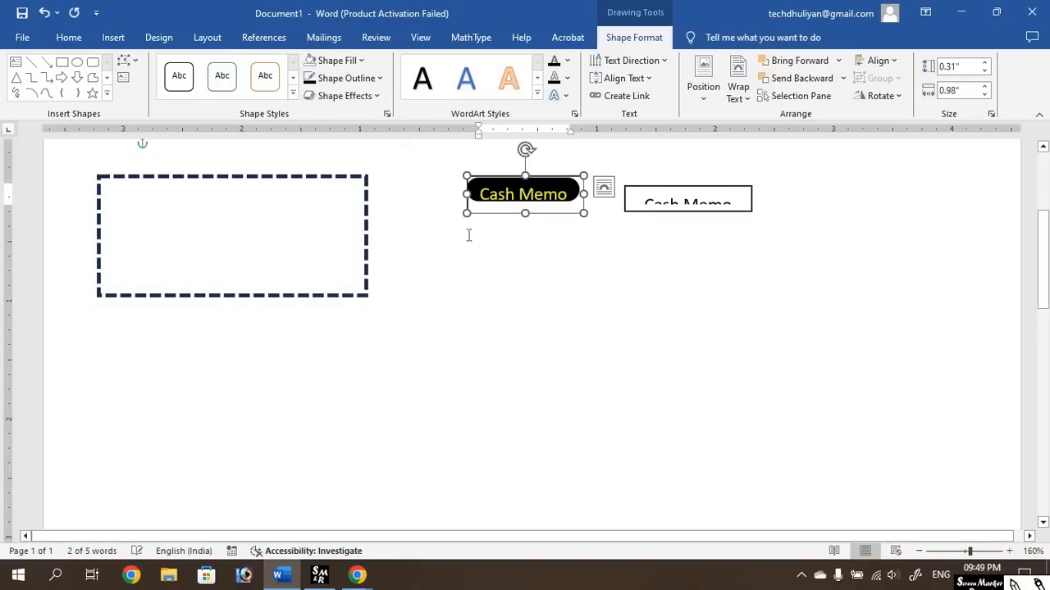
left_click_drag(556, 212, 555, 210)
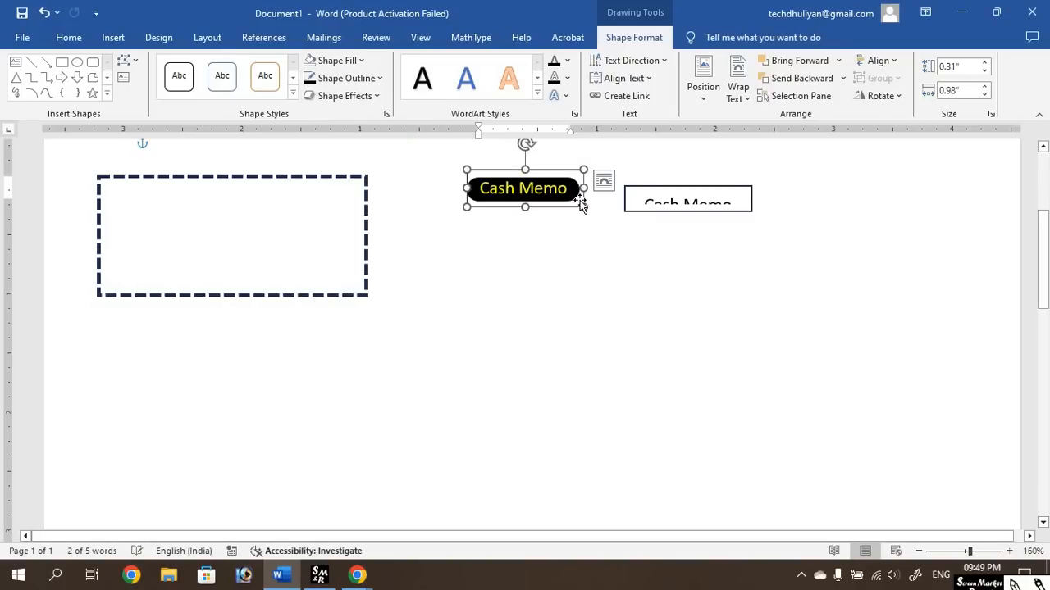
Remove the outline of the yellow "Cash Memo" text box on the black pill and deselect it.
left_click(360, 78)
left_click(341, 278)
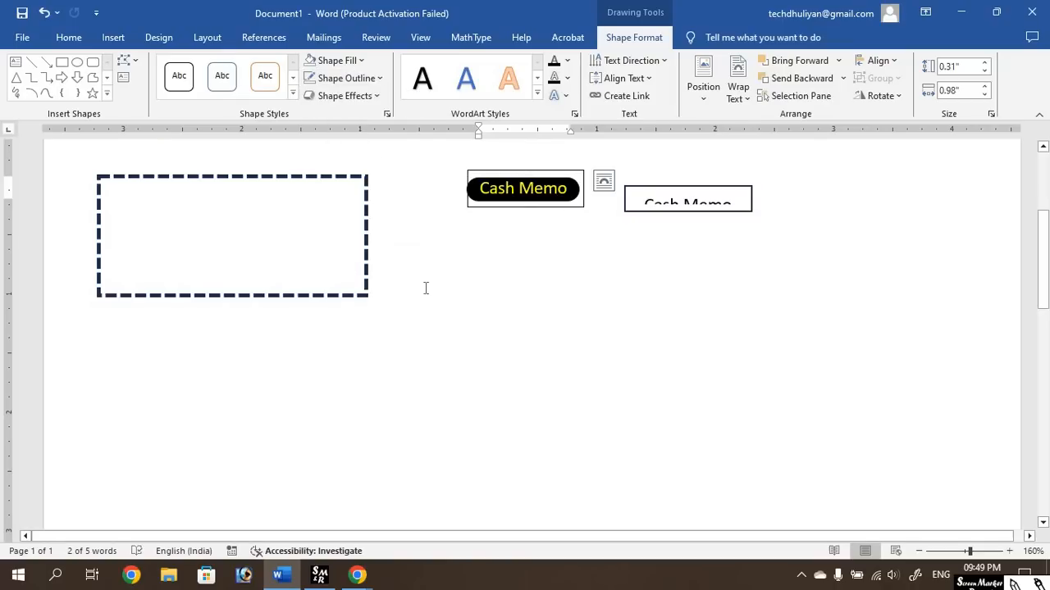
left_click(625, 295)
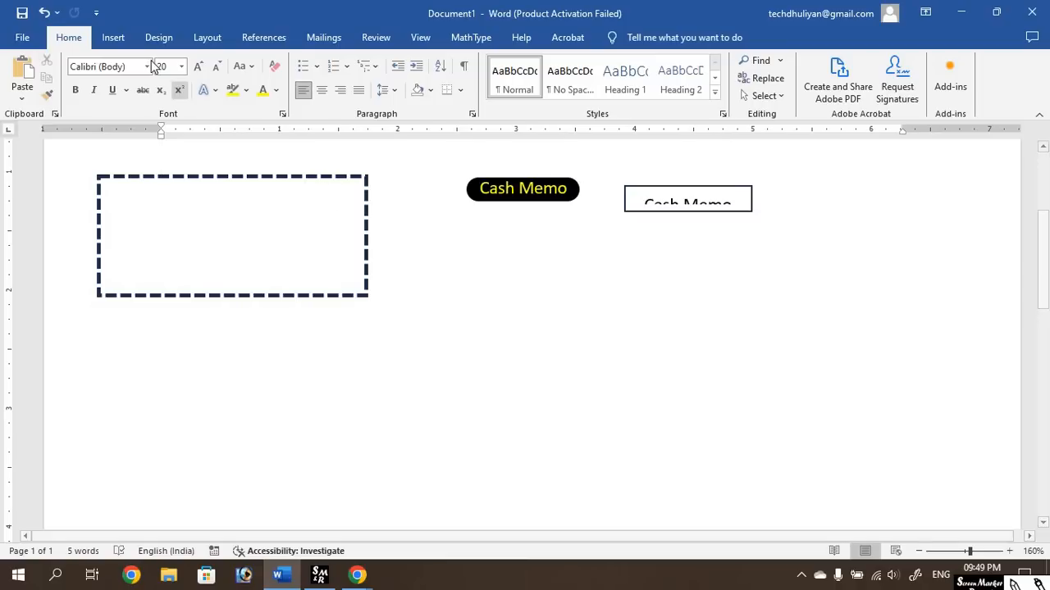
Draw an irregular explosion star about 1.4" wide and 1.19" high to the right of the small "Cash Memo" rectangle.
left_click(115, 38)
left_click(208, 92)
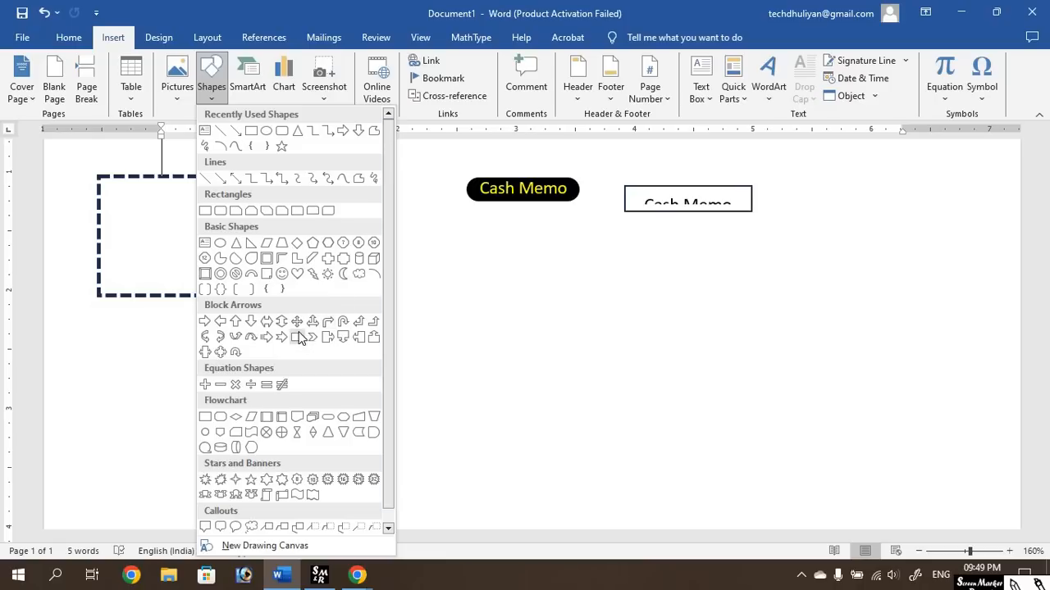
scroll(383, 474, "down", 1)
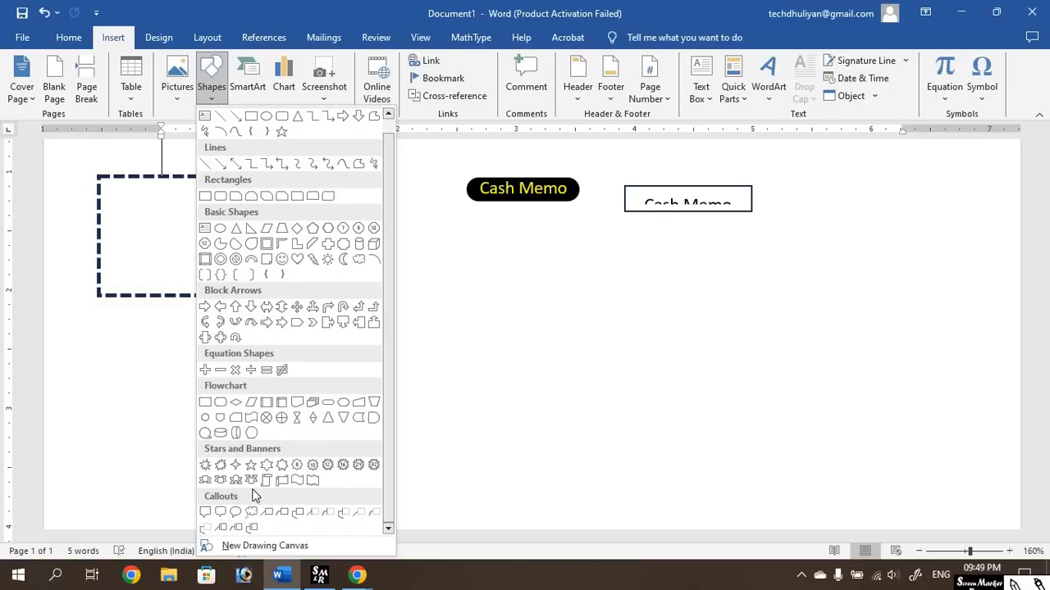
left_click(220, 465)
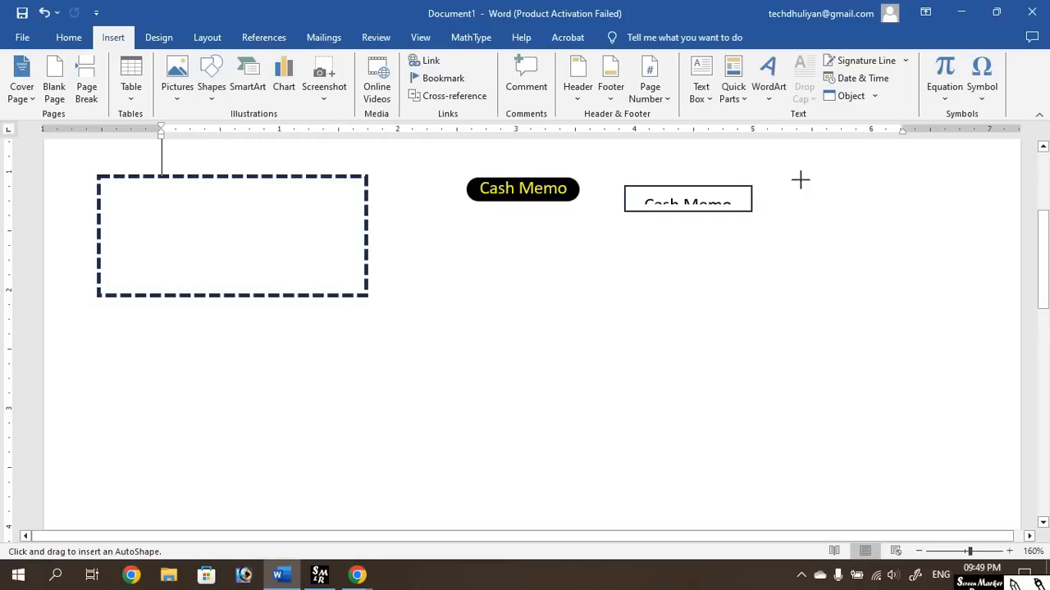
left_click_drag(796, 170, 962, 312)
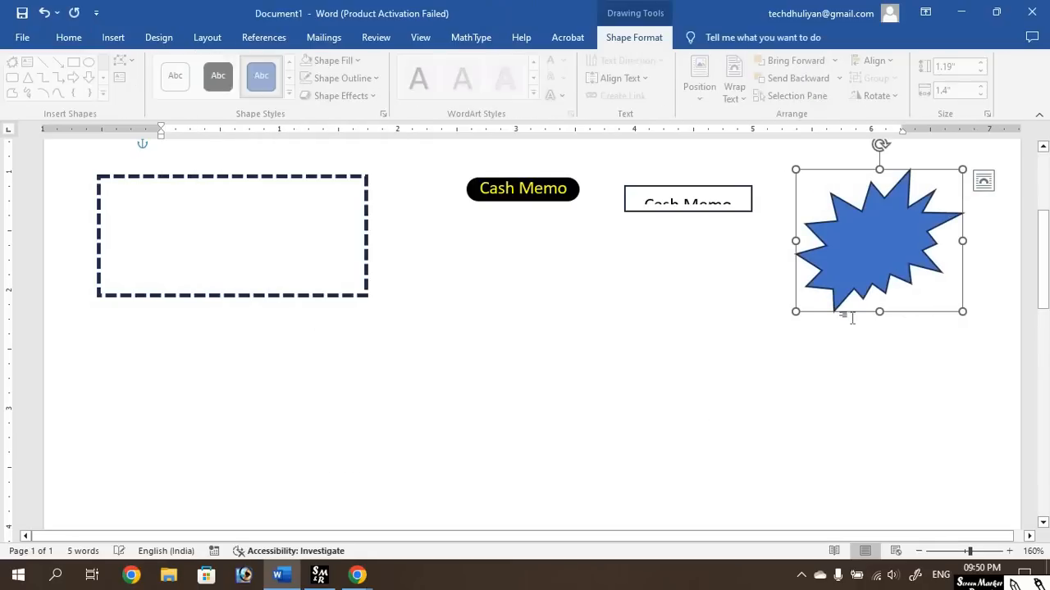
Draw a ribbon banner about 2.29" wide and 0.52" high below the black pill.
left_click(113, 38)
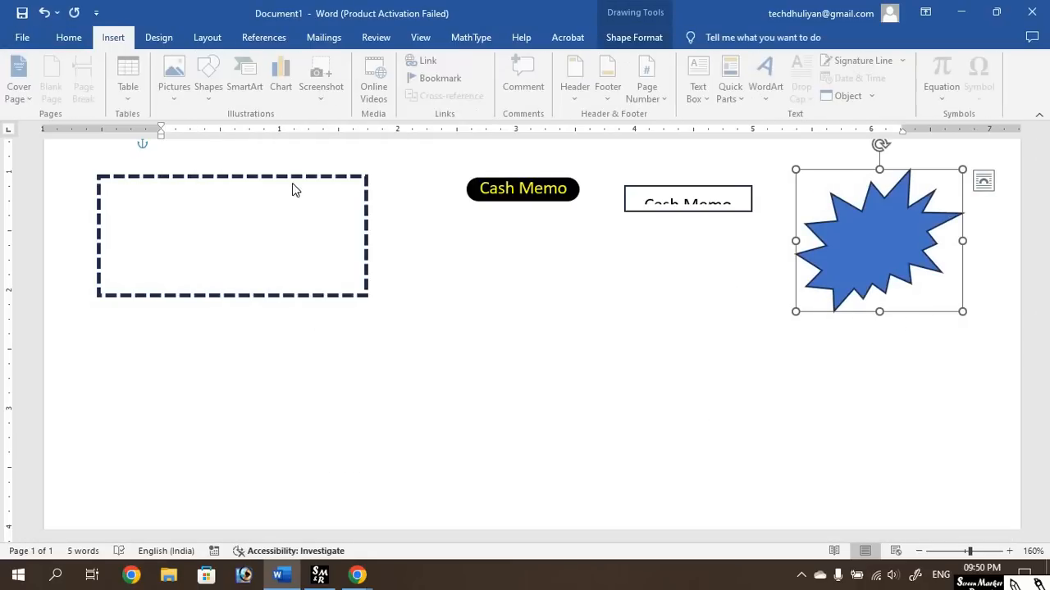
left_click(210, 86)
scroll(312, 455, "down", 1)
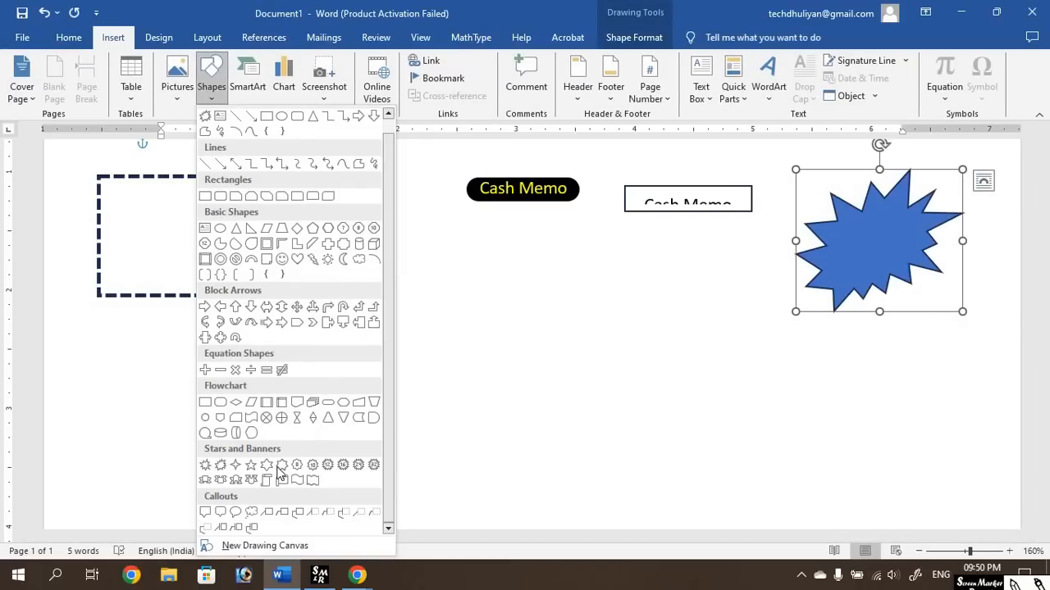
left_click(222, 487)
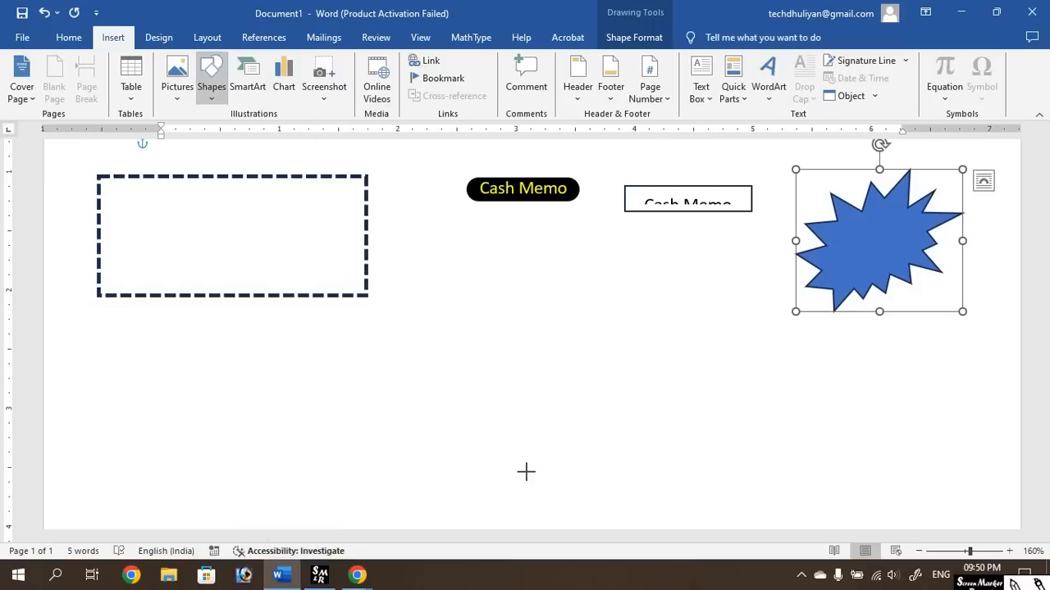
left_click_drag(422, 233, 693, 298)
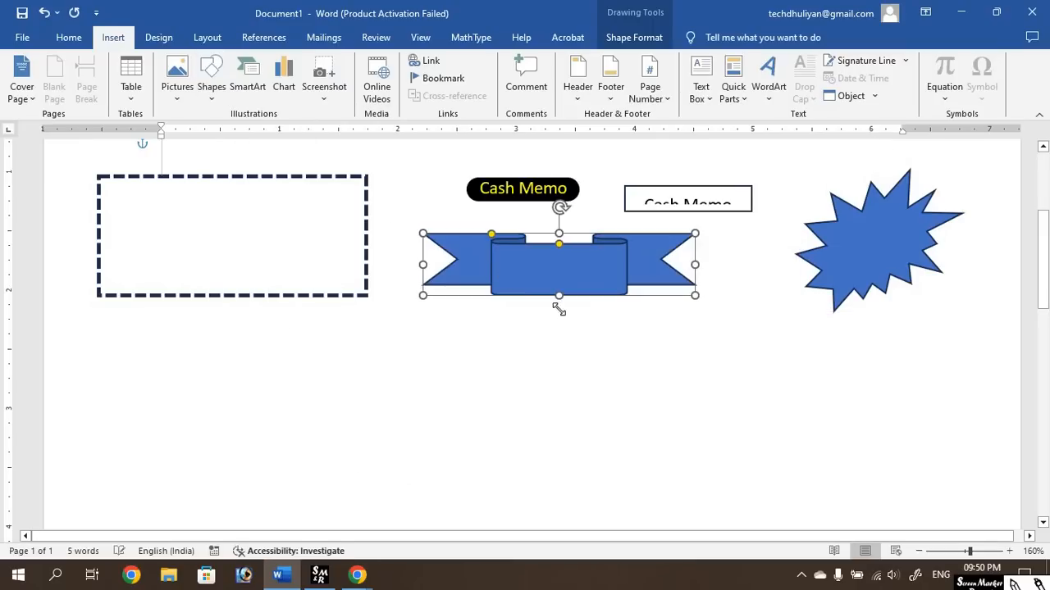
Widen the ribbon's center panel, deepen its folds, and move the ribbon to the right toward the explosion star.
left_click_drag(482, 237, 460, 236)
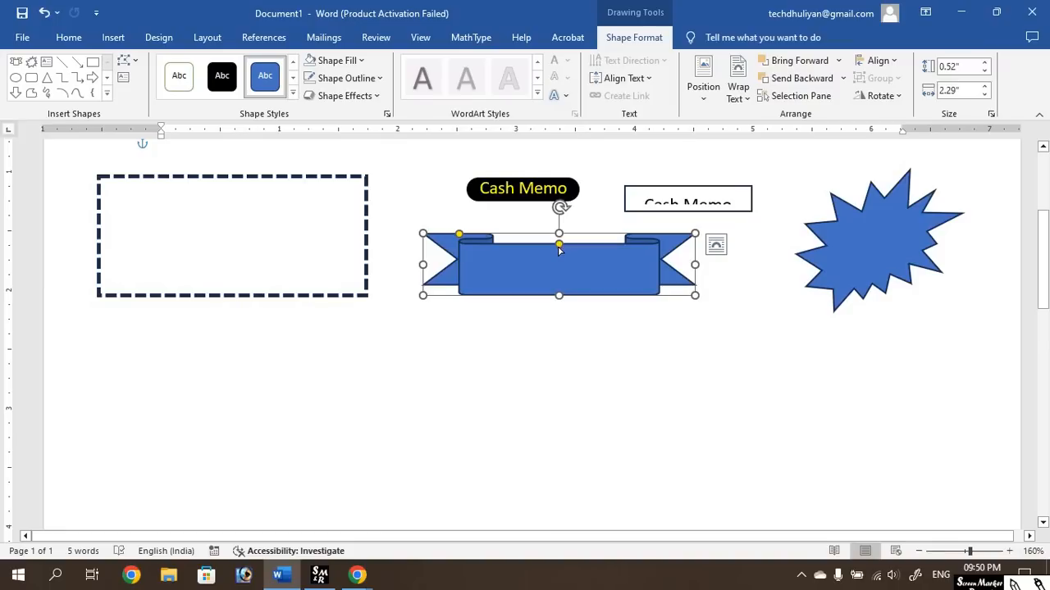
left_click_drag(559, 244, 558, 259)
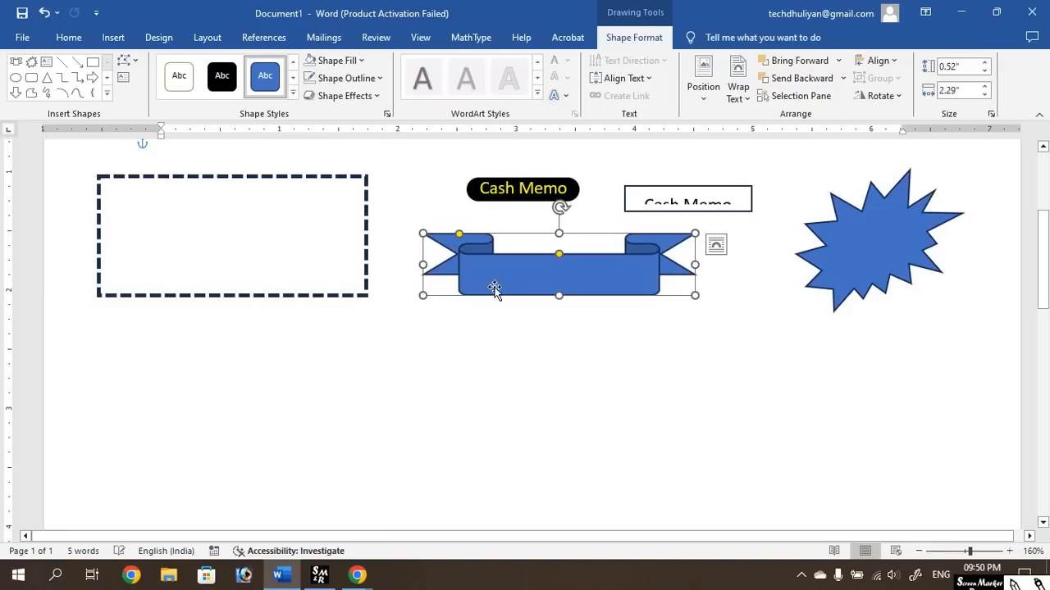
left_click_drag(637, 267, 683, 267)
left_click(648, 322)
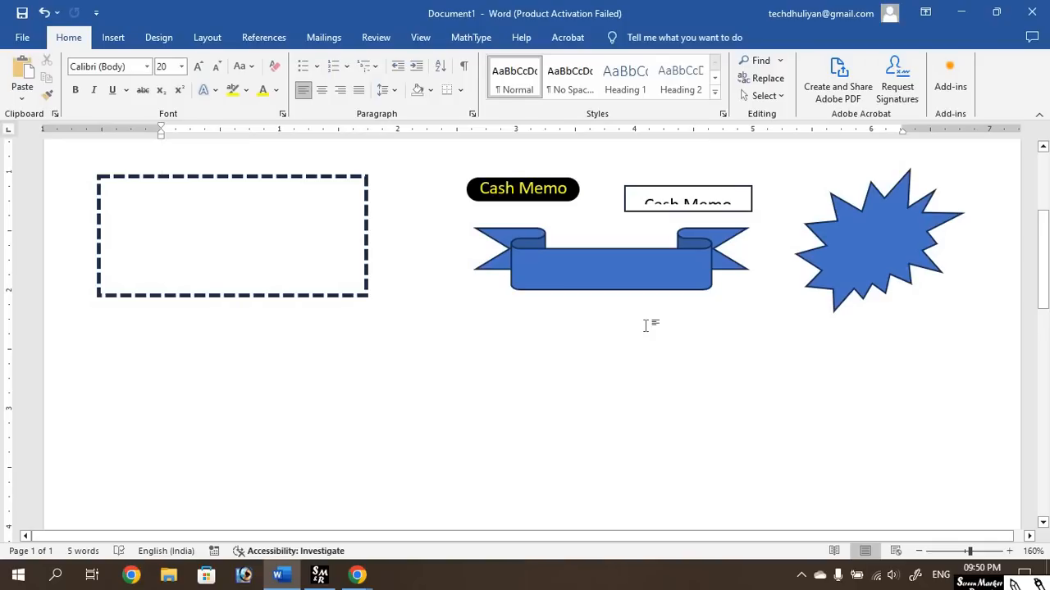
Draw an open winding curve about 5.29" wide and 1.01" high below the shapes, and move it up and left to overlap the dashed rectangle.
left_click(120, 41)
left_click(211, 78)
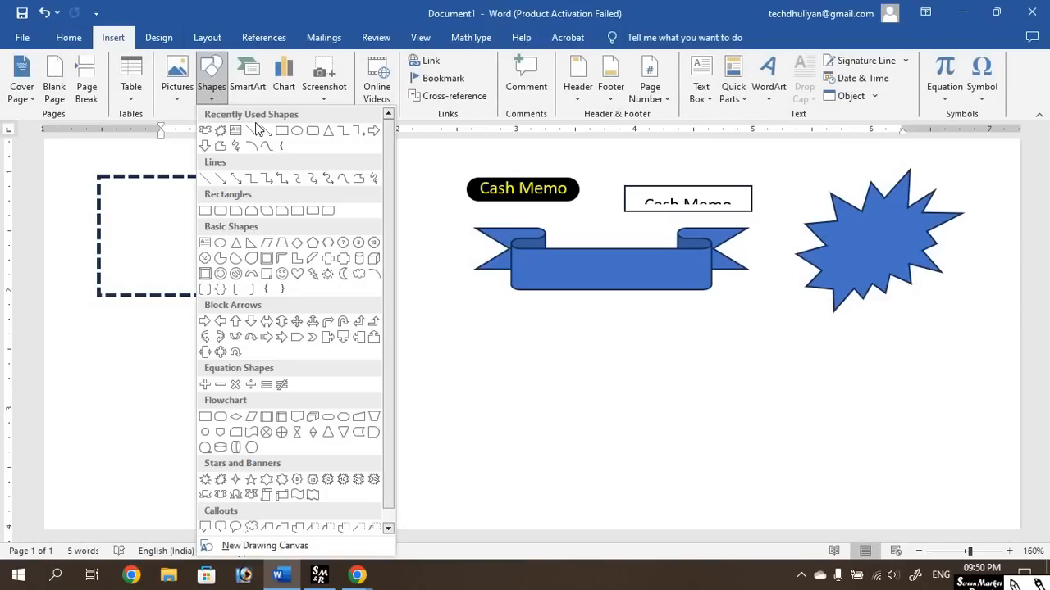
left_click(343, 181)
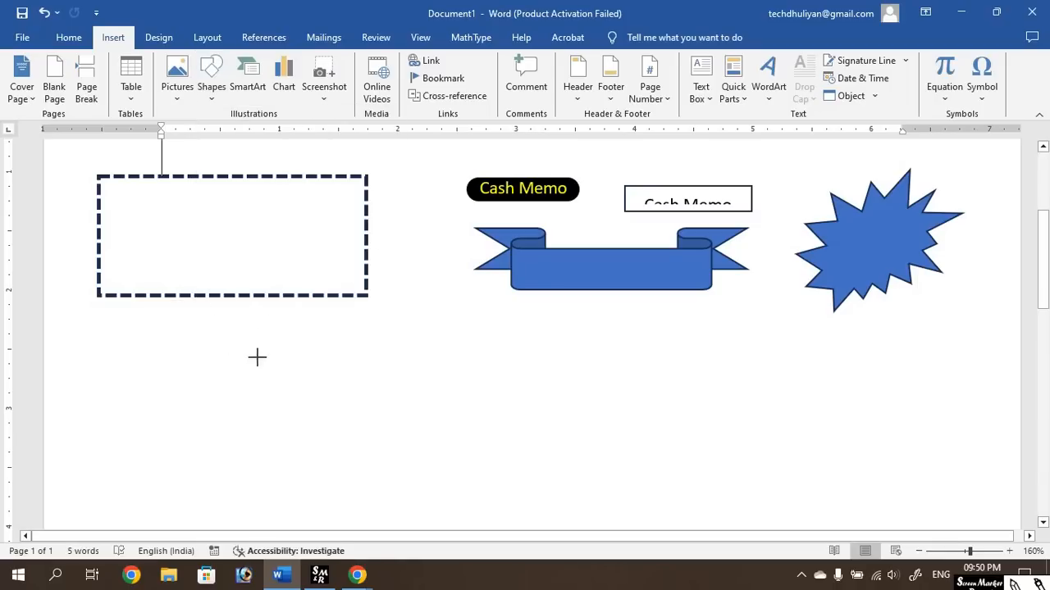
left_click(178, 346)
left_click(466, 340)
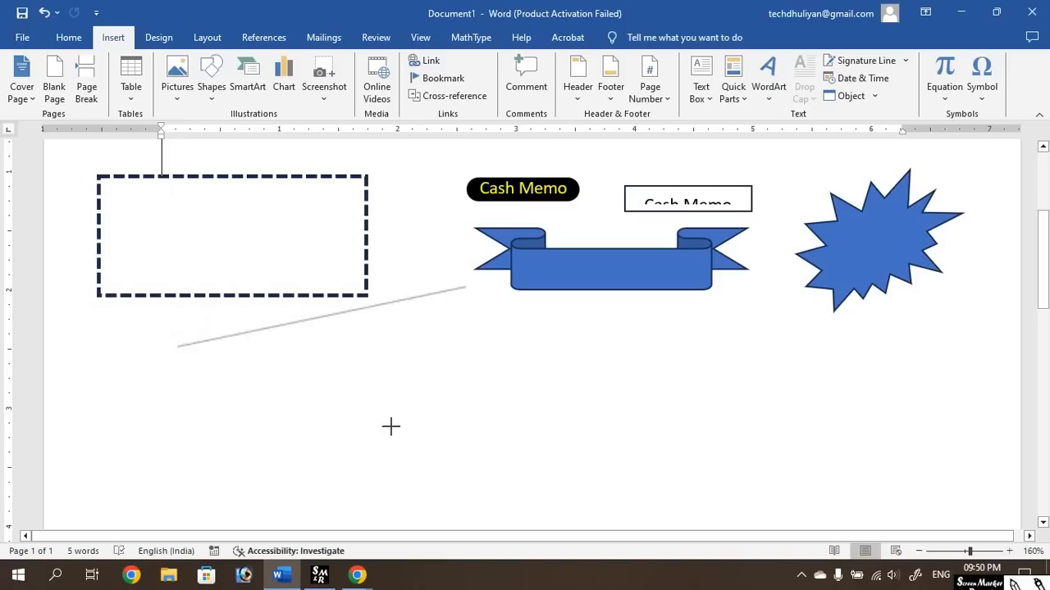
left_click(464, 346)
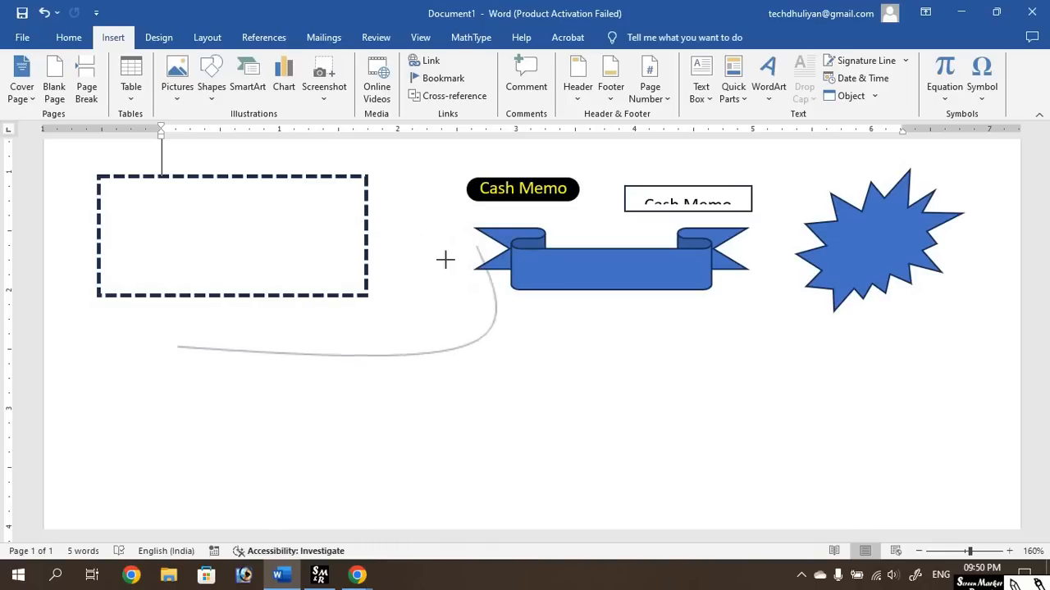
left_click(334, 401)
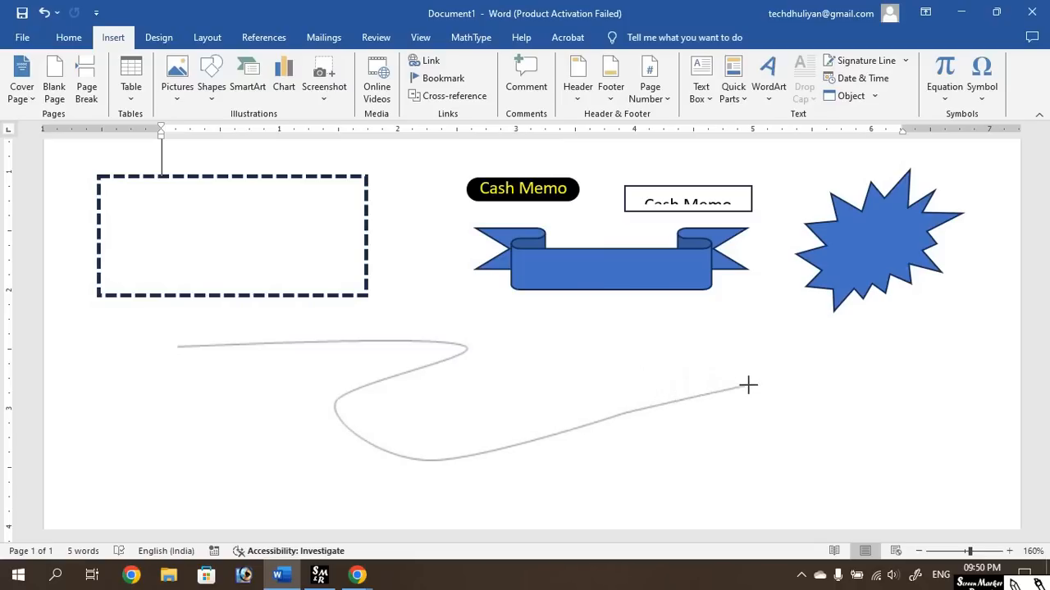
left_click(676, 361)
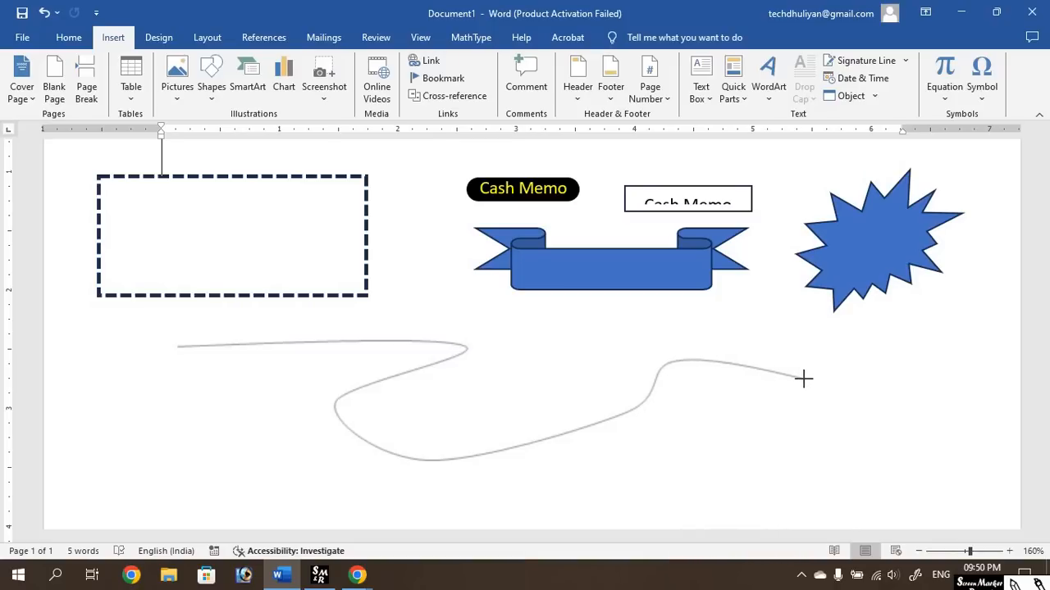
double_click(803, 378)
left_click(859, 398)
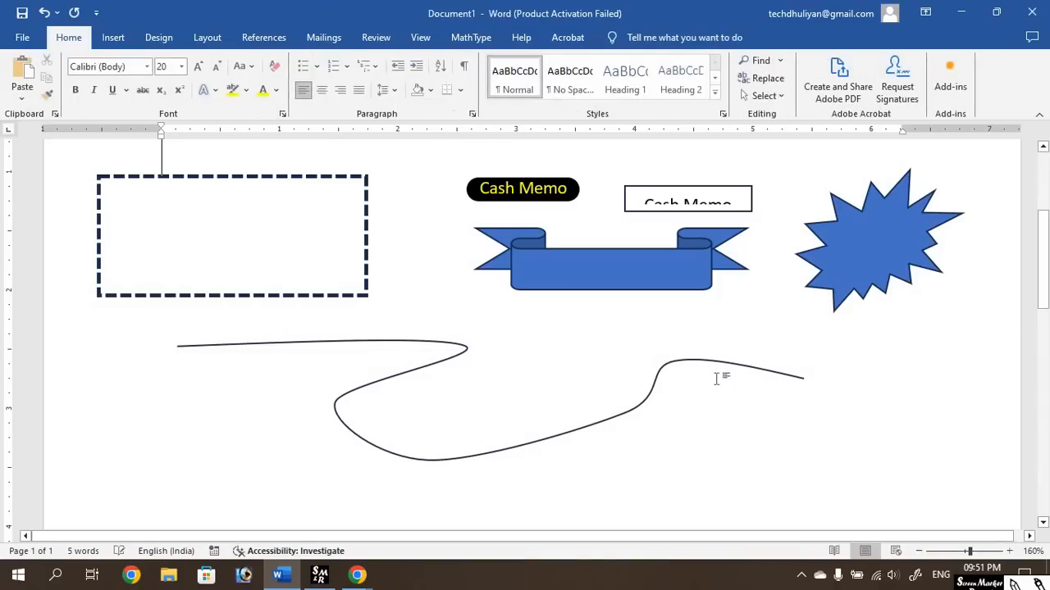
left_click_drag(648, 366, 569, 363)
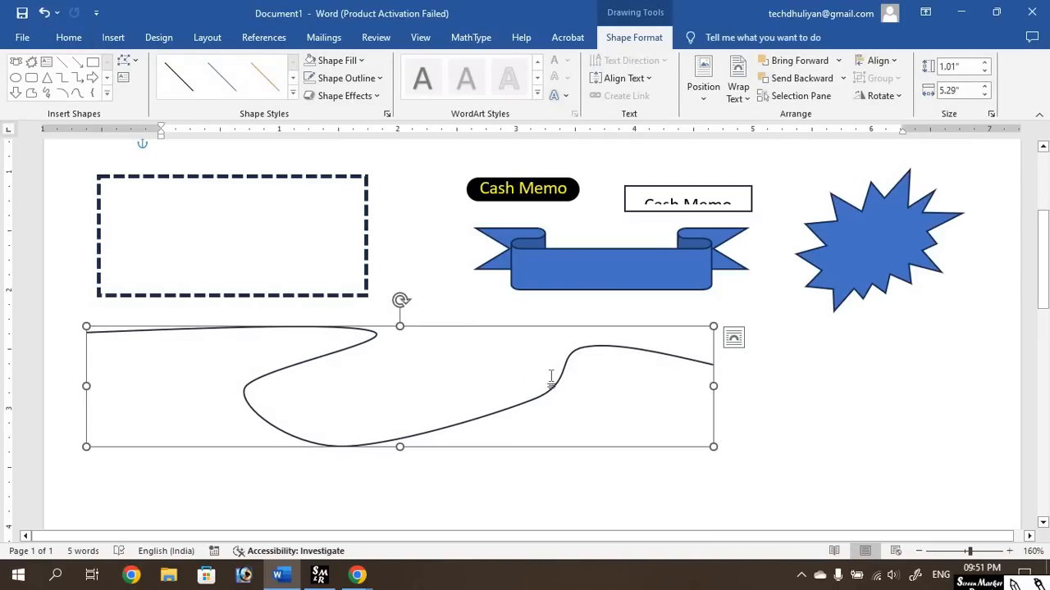
left_click_drag(553, 363, 525, 319)
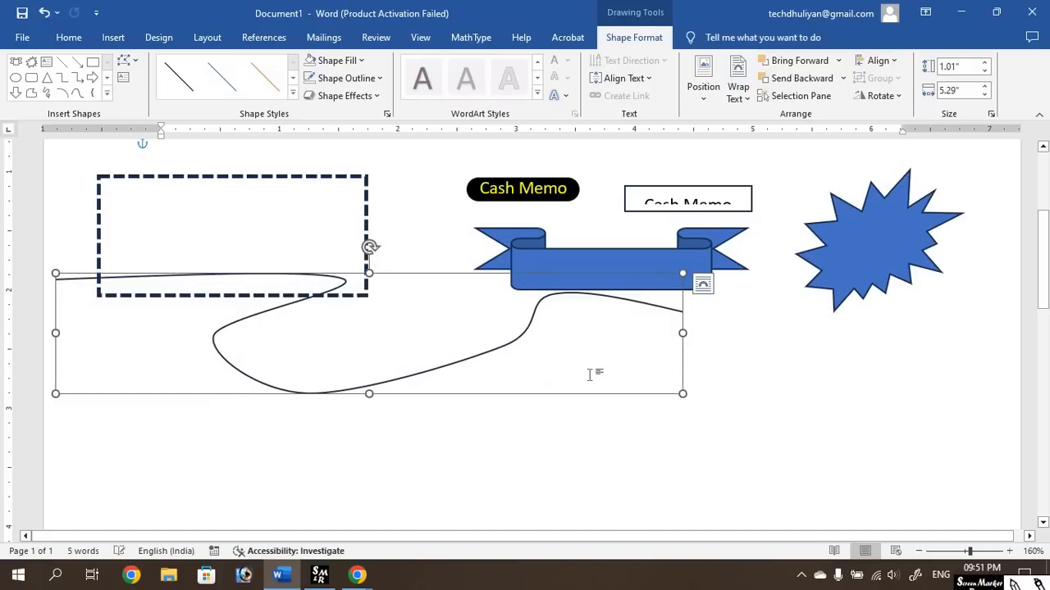
Draw a closed six-cornered, bow-tie-like freeform shape about 3.73" wide and 1.48" high in the empty area below the curve.
left_click(107, 97)
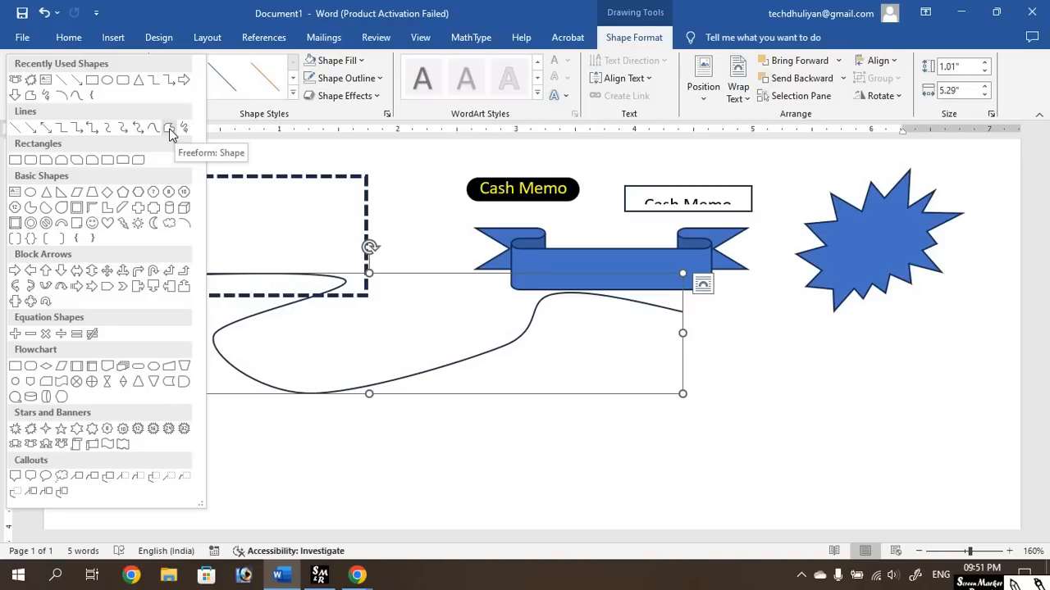
left_click(169, 131)
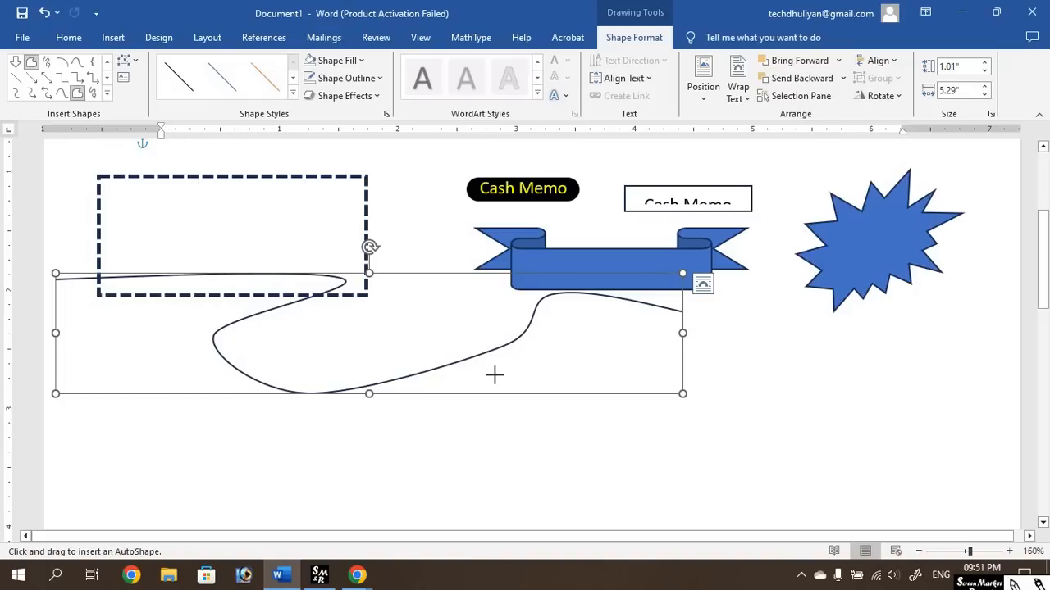
scroll(495, 374, "down", 4)
scroll(473, 358, "down", 2)
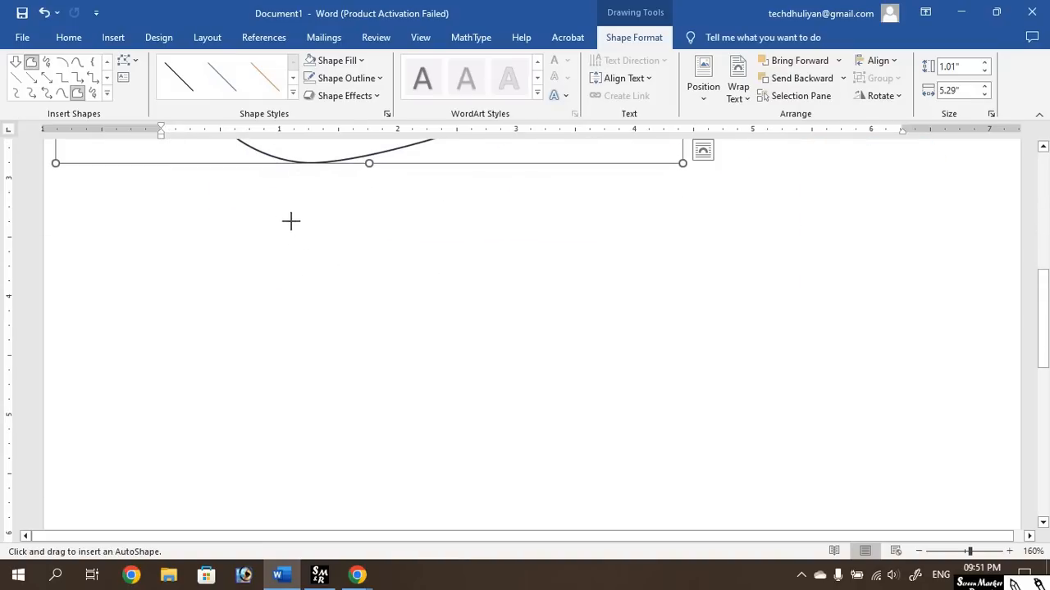
left_click(281, 215)
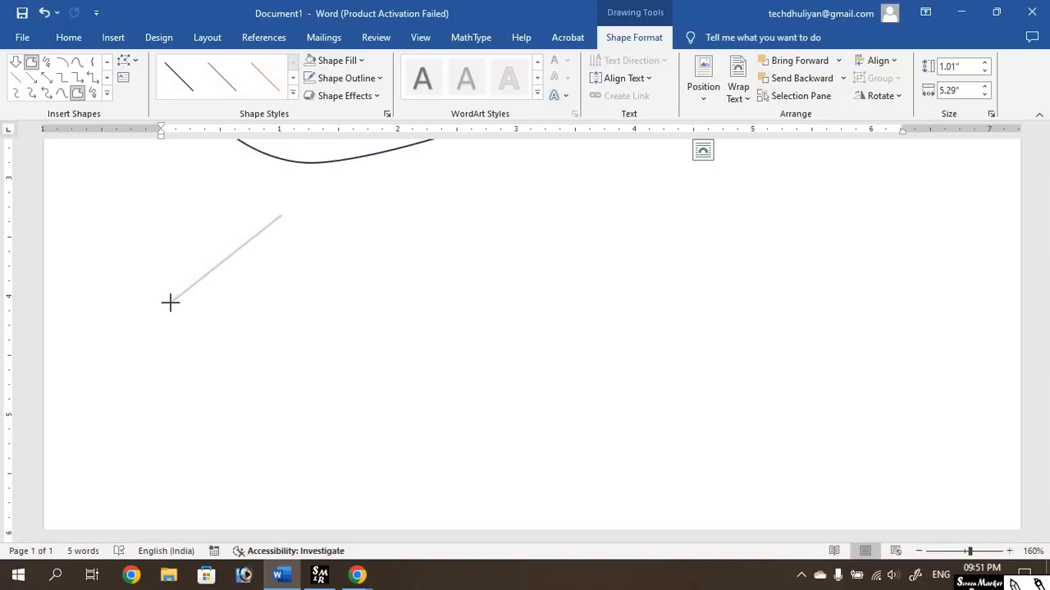
left_click(195, 371)
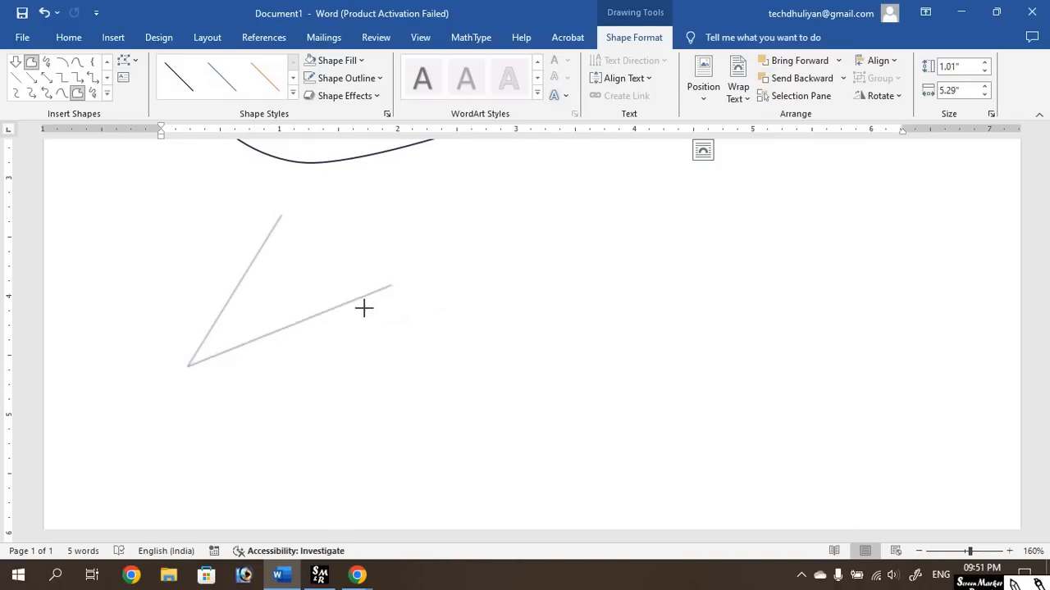
left_click(360, 305)
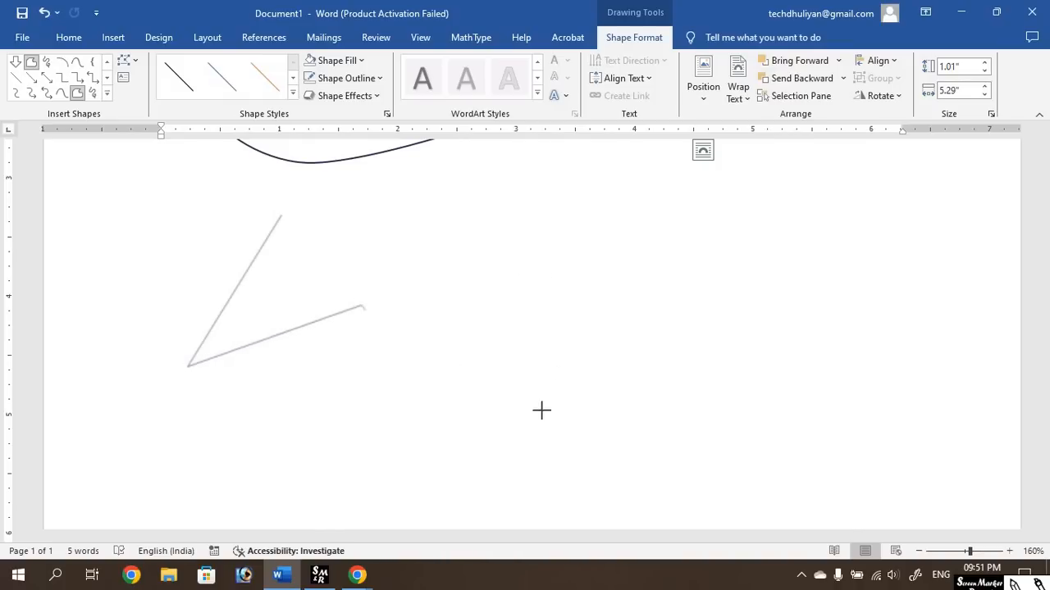
left_click(628, 391)
left_click(572, 220)
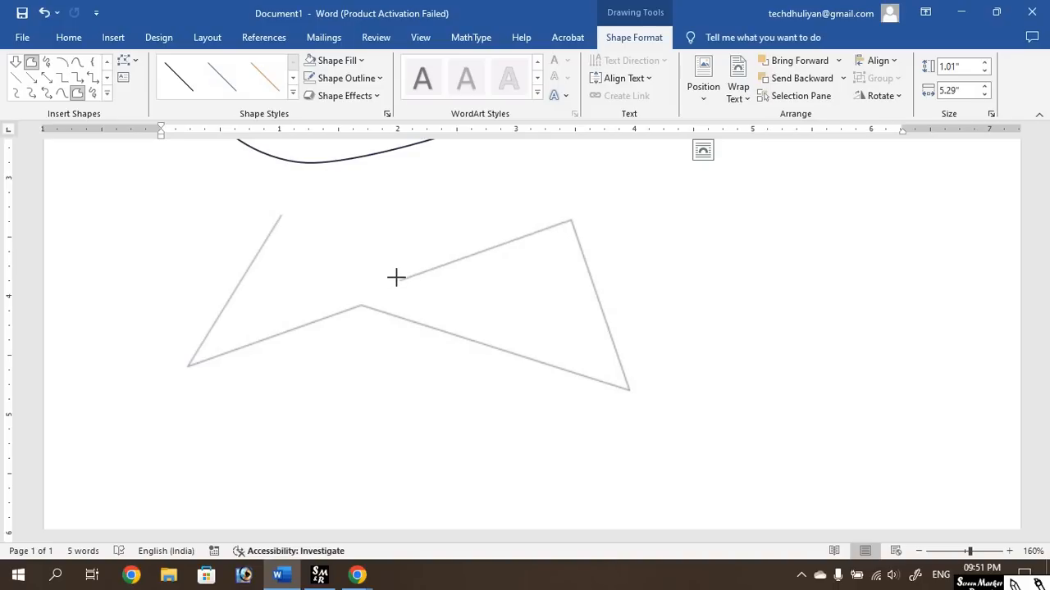
left_click(396, 276)
left_click(280, 217)
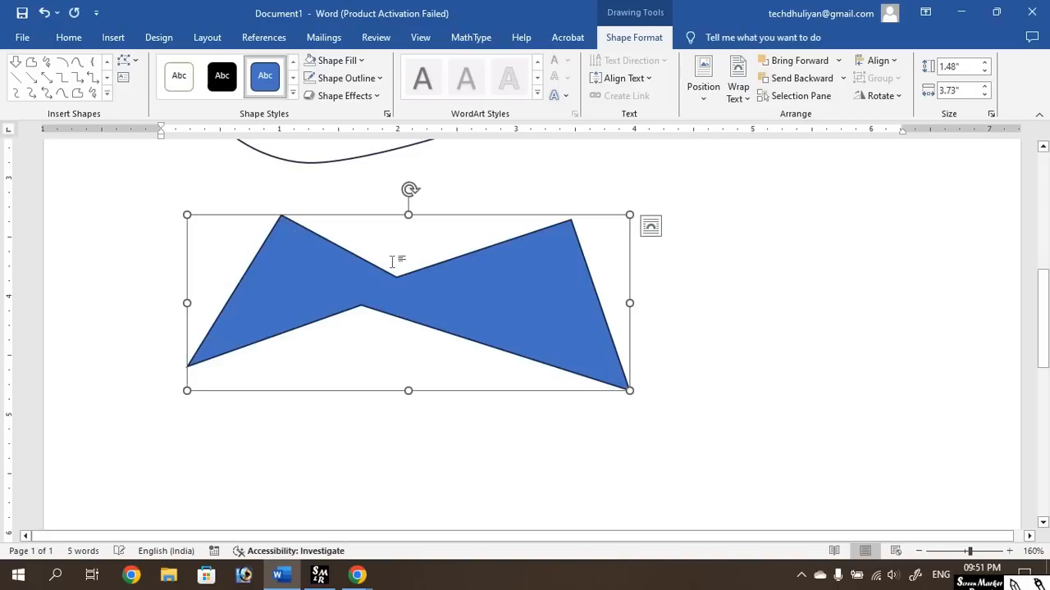
Move the bow-tie-like freeform shape up and left so it sits just beneath the winding curve.
scroll(727, 292, "up", 3)
left_click(695, 300)
scroll(695, 299, "down", 2)
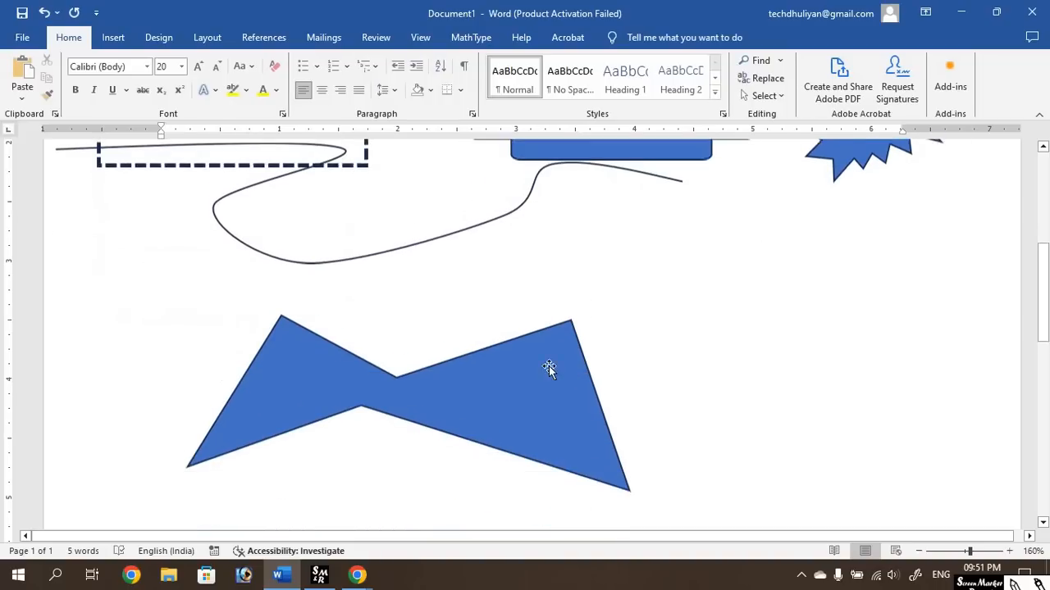
left_click_drag(522, 364, 417, 281)
scroll(658, 300, "up", 1)
left_click(639, 326)
scroll(640, 326, "up", 2)
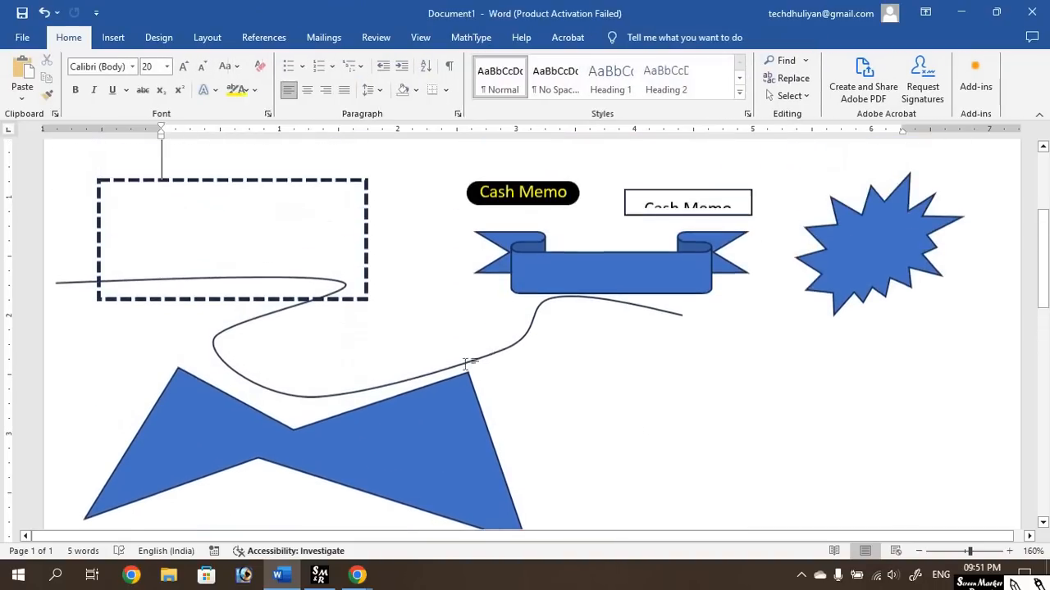
scroll(397, 388, "down", 1)
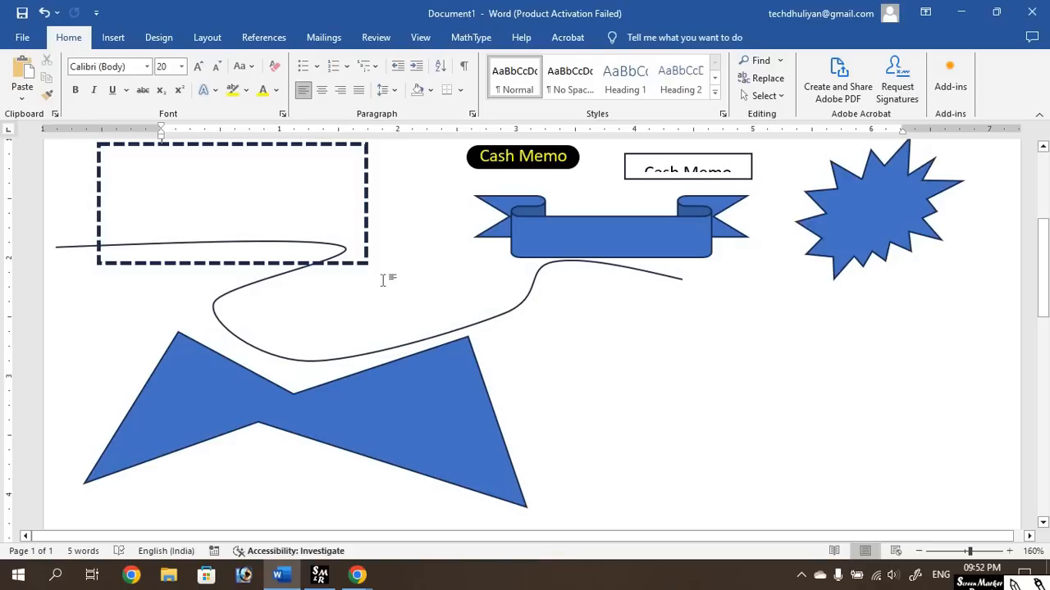
Scribble a handwritten surname about 1.77" wide and 0.33" high beside the bow-tie shape, and move it up beneath the ribbon.
left_click(114, 37)
left_click(222, 93)
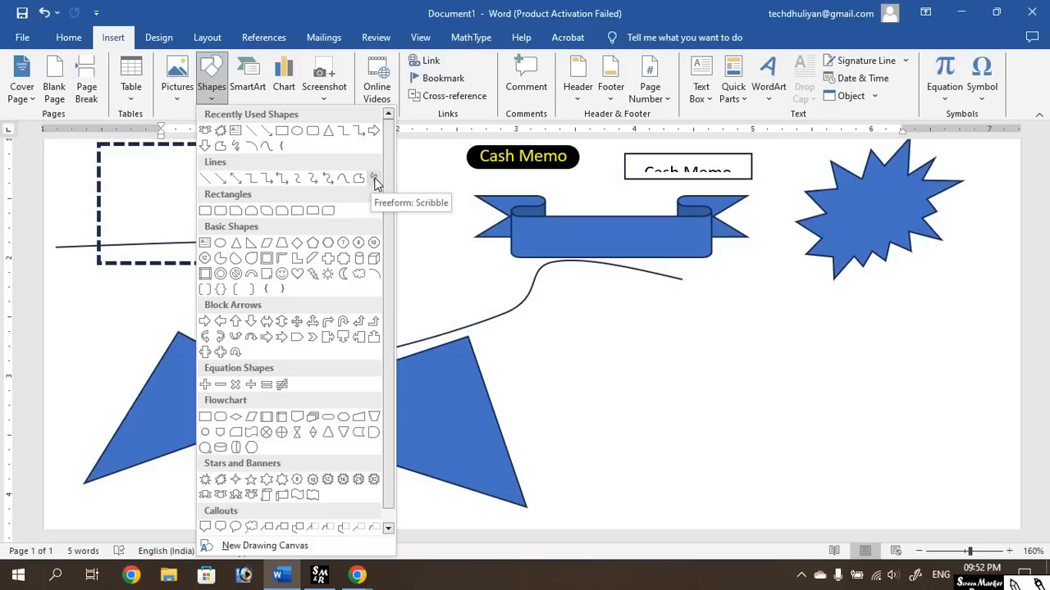
left_click(374, 179)
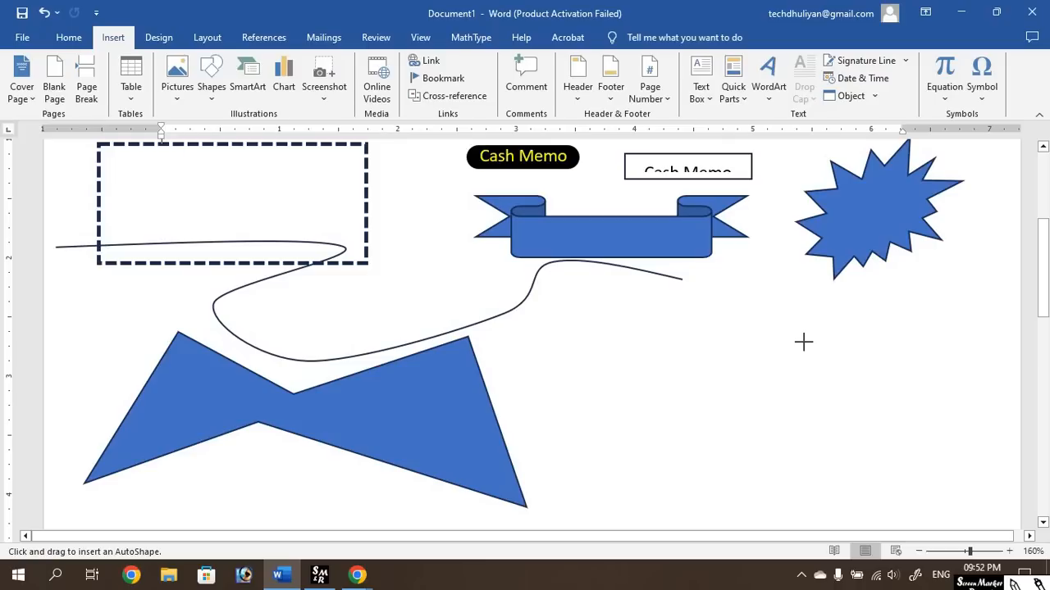
left_click_drag(425, 246, 425, 247)
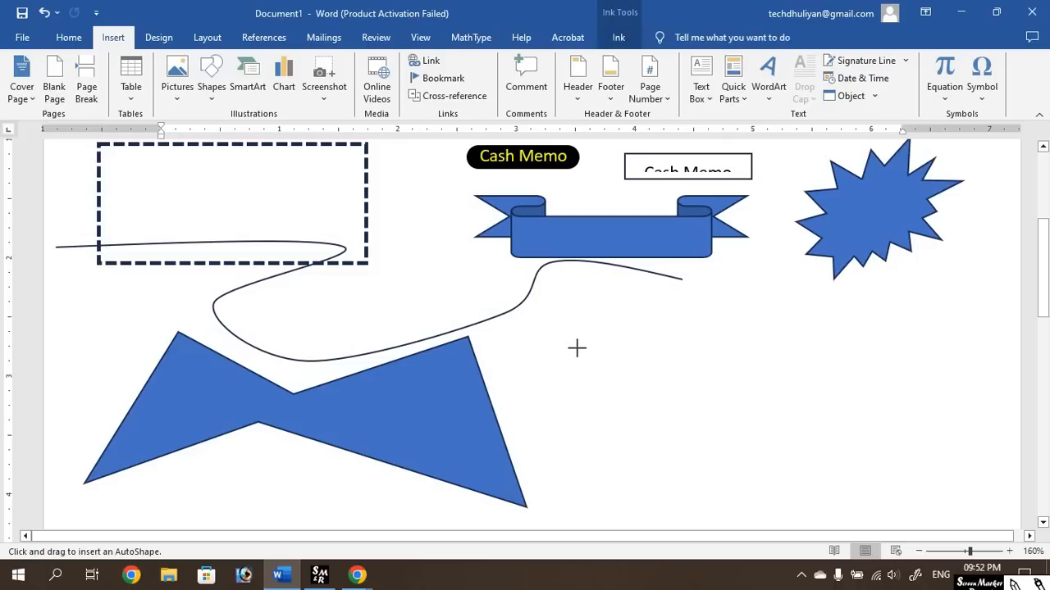
mouse_move(574, 351)
left_mouse_down()
mouse_move(607, 336)
mouse_move(617, 346)
left_mouse_up()
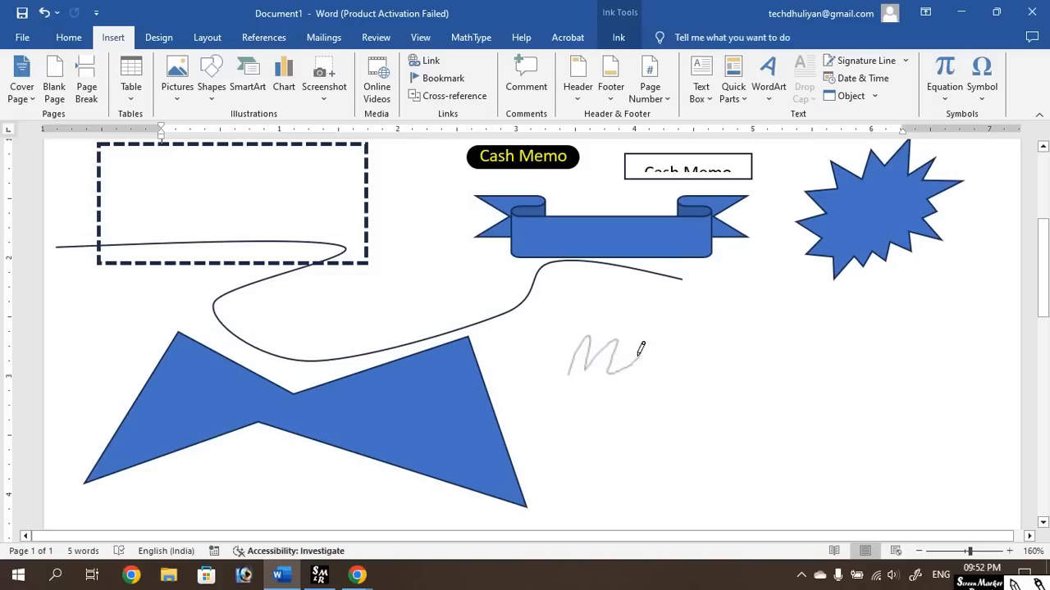
mouse_move(651, 361)
left_mouse_down()
mouse_move(651, 342)
mouse_move(640, 338)
mouse_move(665, 340)
mouse_move(661, 359)
mouse_move(683, 348)
mouse_move(704, 361)
mouse_move(728, 338)
mouse_move(731, 359)
mouse_move(761, 356)
mouse_move(771, 367)
left_mouse_up()
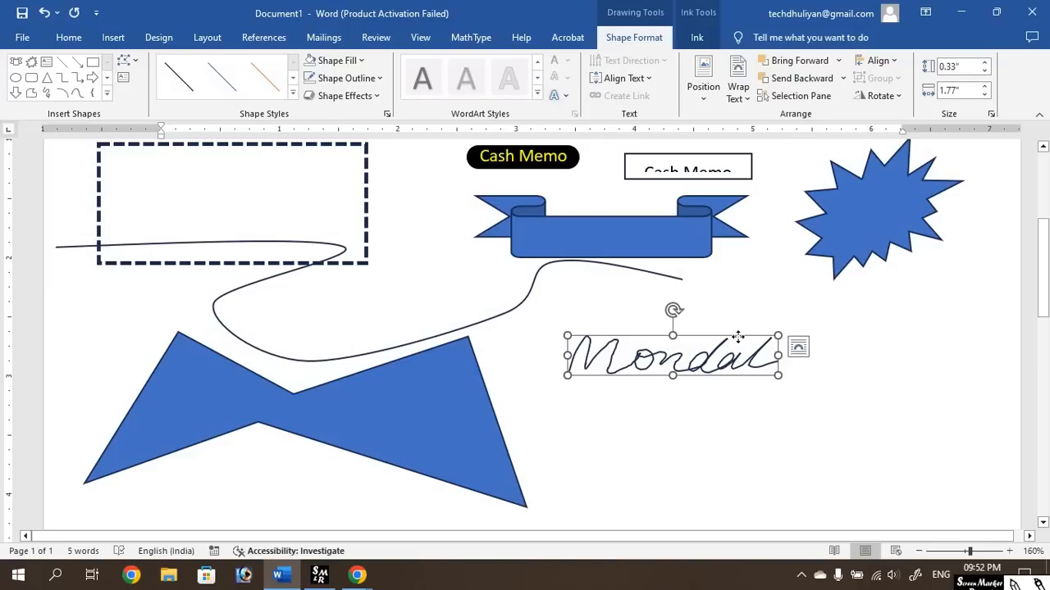
left_click_drag(735, 375, 739, 306)
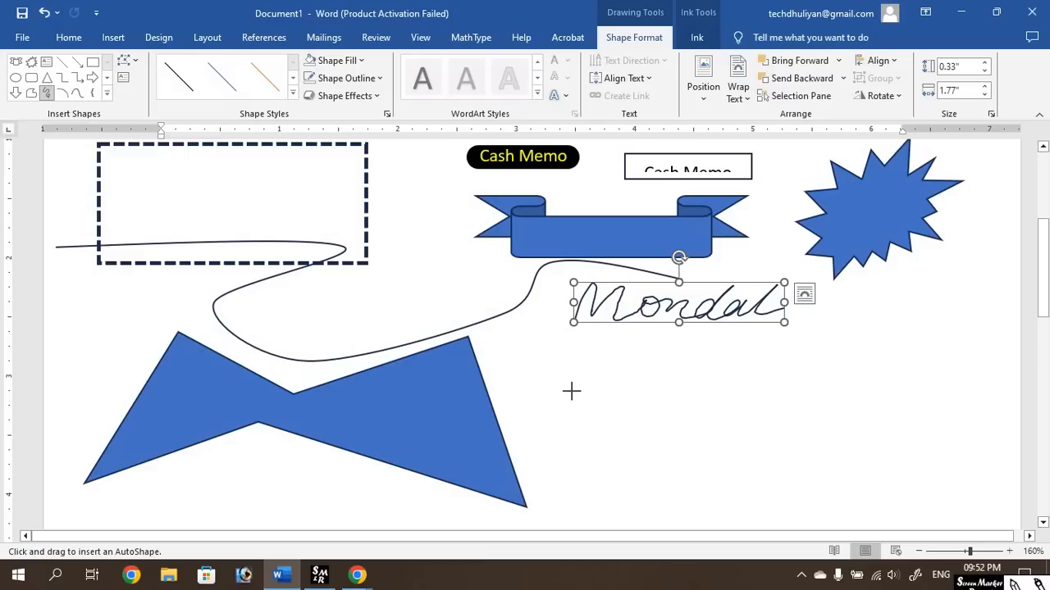
Scribble an underlined signature about 1.78" wide and 0.61" high below the handwritten surname, and move it beneath the explosion star.
mouse_move(586, 398)
left_mouse_down()
mouse_move(602, 386)
mouse_move(677, 416)
mouse_move(755, 413)
mouse_move(746, 425)
left_mouse_up()
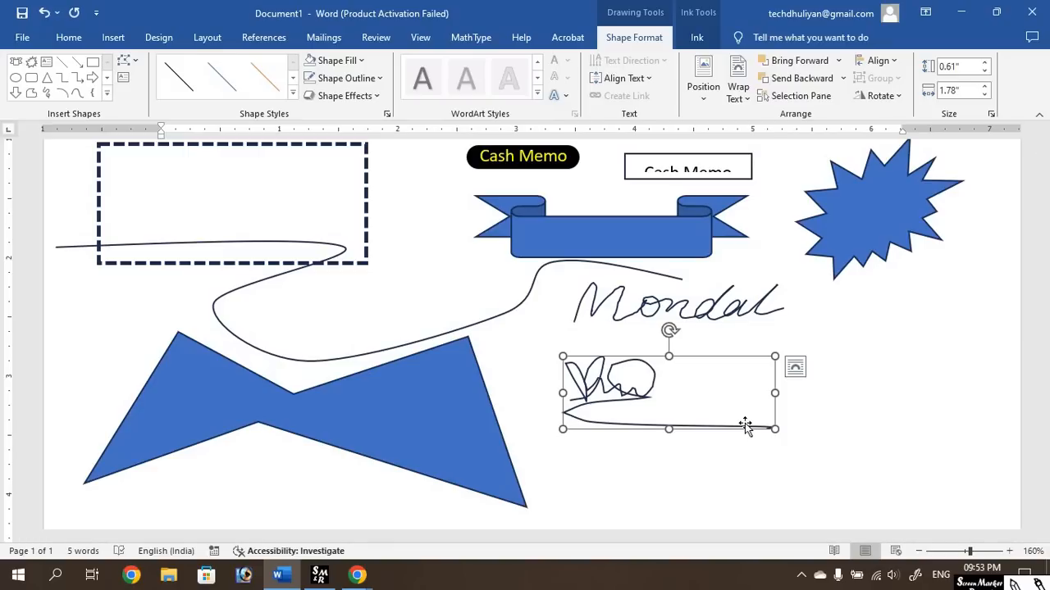
left_click(718, 390)
scroll(635, 451, "up", 1)
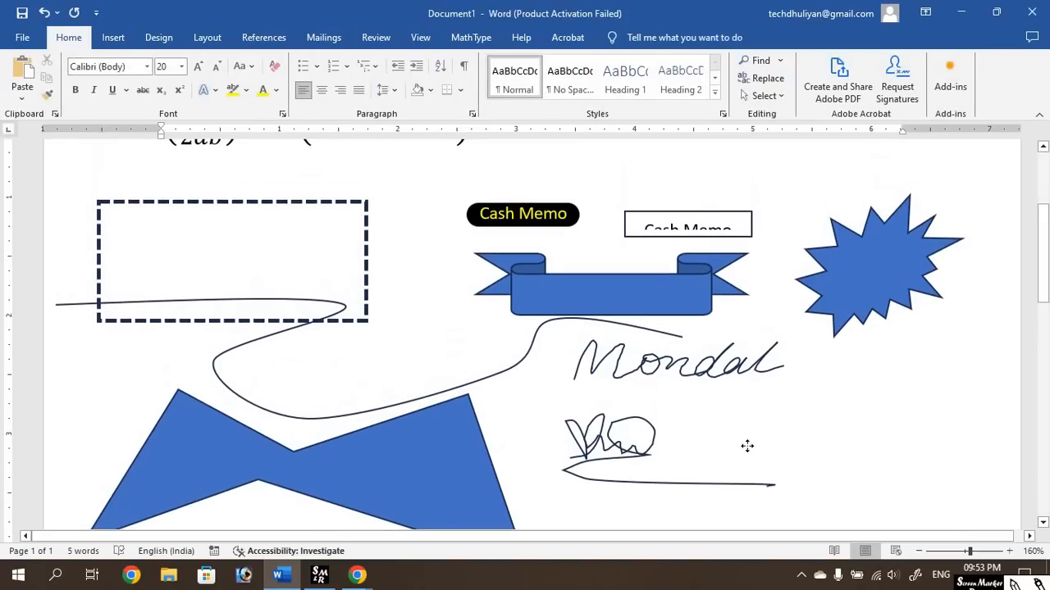
mouse_move(634, 451)
left_mouse_down()
mouse_move(828, 431)
mouse_move(881, 384)
mouse_move(862, 373)
left_mouse_up()
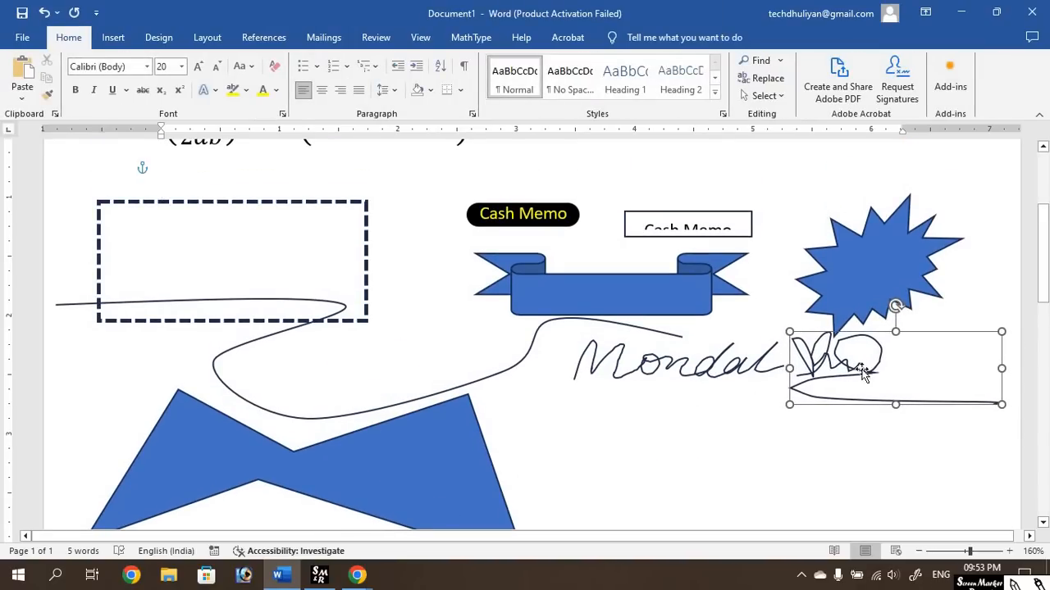
left_click(764, 436)
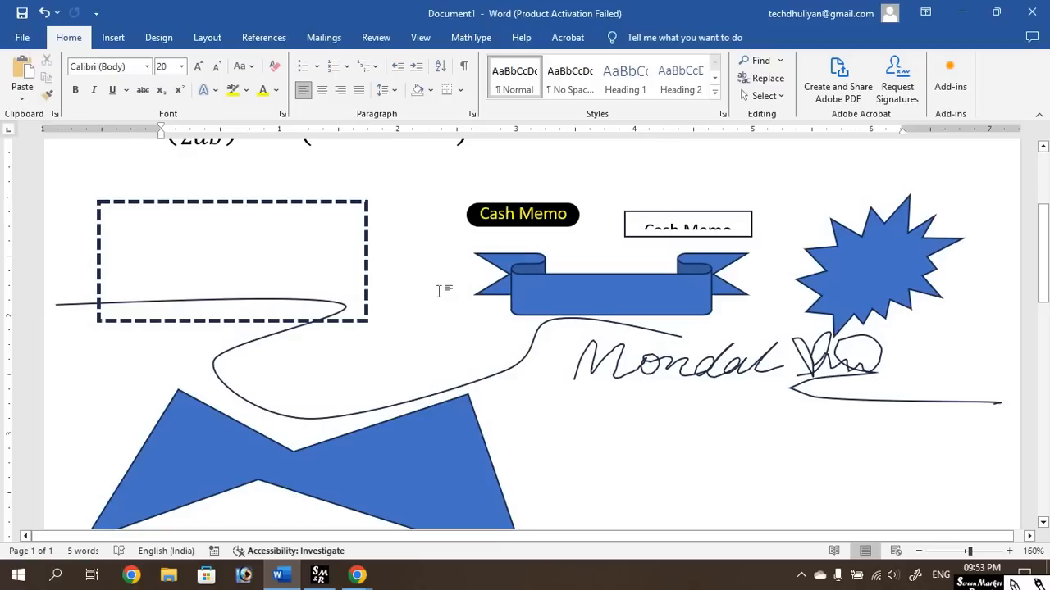
left_click(113, 39)
left_click(211, 92)
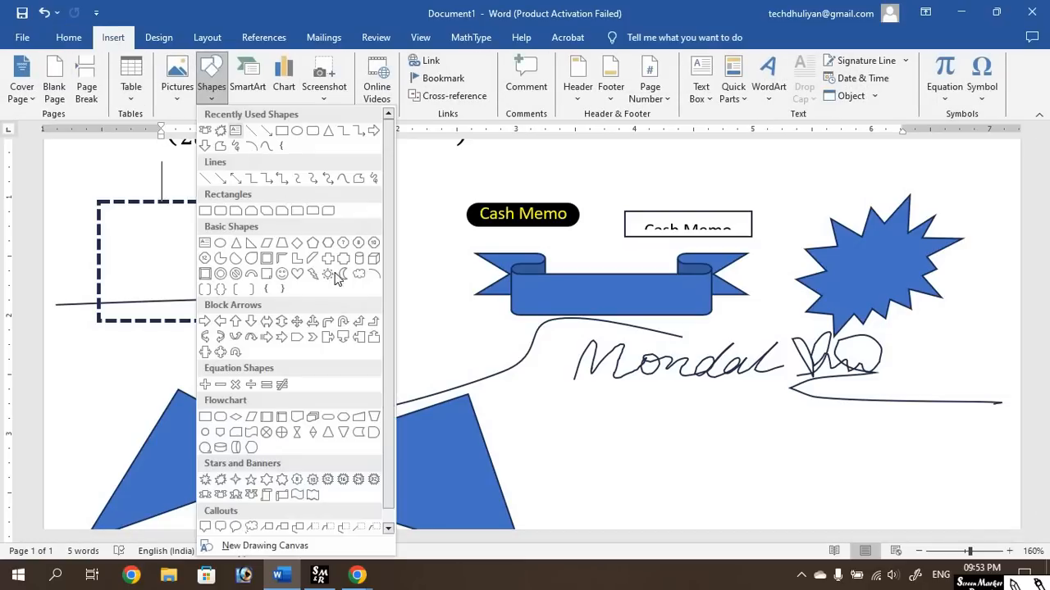
left_click_drag(388, 380, 389, 410)
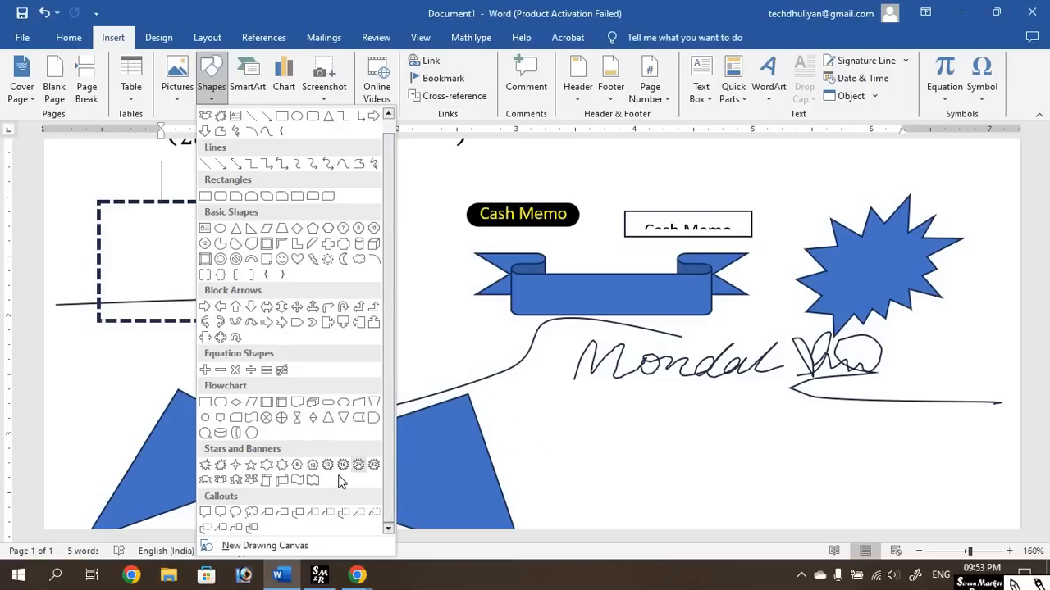
left_click(584, 431)
Move the bow-tie-like freeform shape to the right so it sits beneath the handwritten scribbles.
scroll(571, 409, "down", 5)
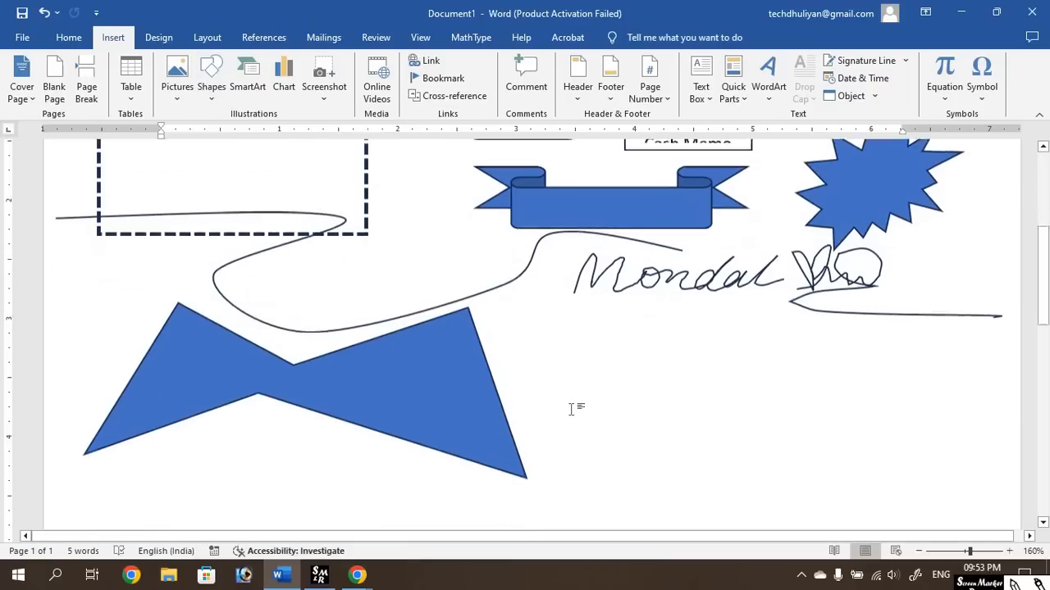
scroll(582, 403, "up", 4)
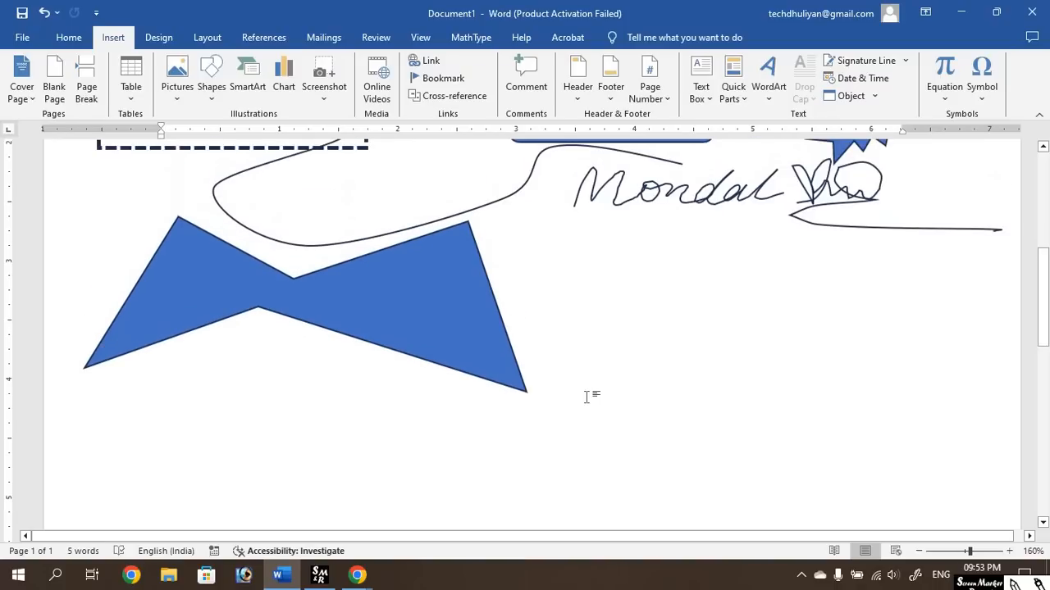
scroll(586, 397, "down", 1)
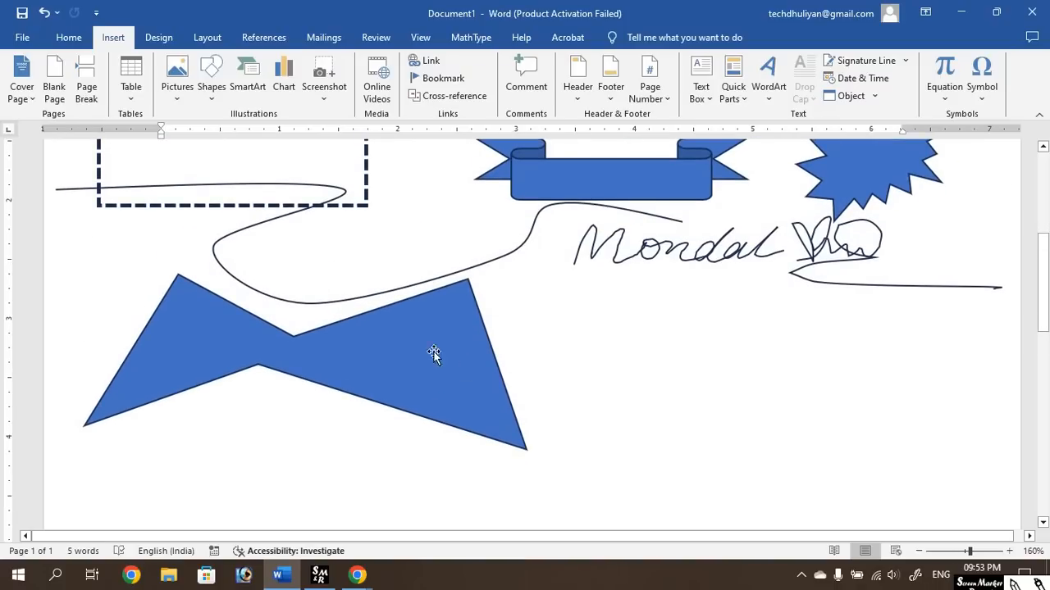
left_click_drag(640, 353, 869, 369)
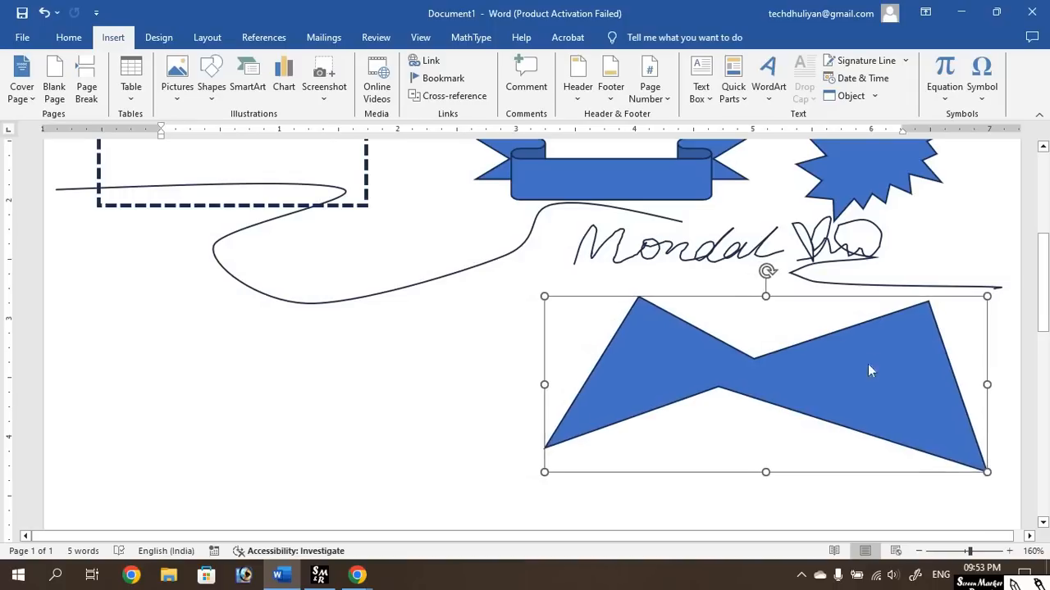
left_click(421, 356)
Insert WordArt in the plain black style with a shadow, and move it to the empty area below the bow-tie shape.
scroll(421, 356, "down", 6)
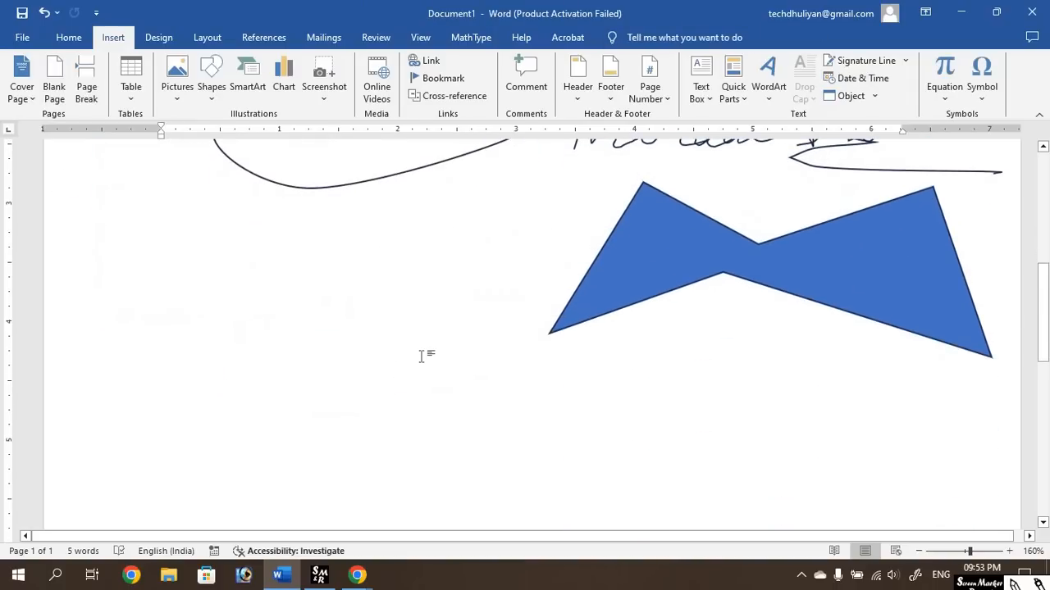
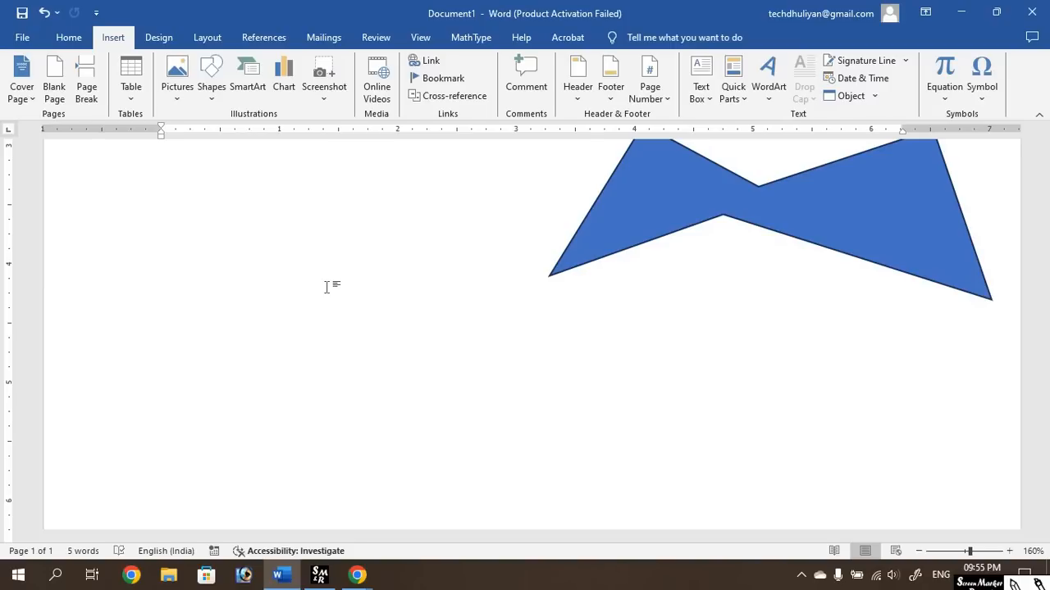
scroll(328, 286, "up", 5)
scroll(332, 288, "down", 6)
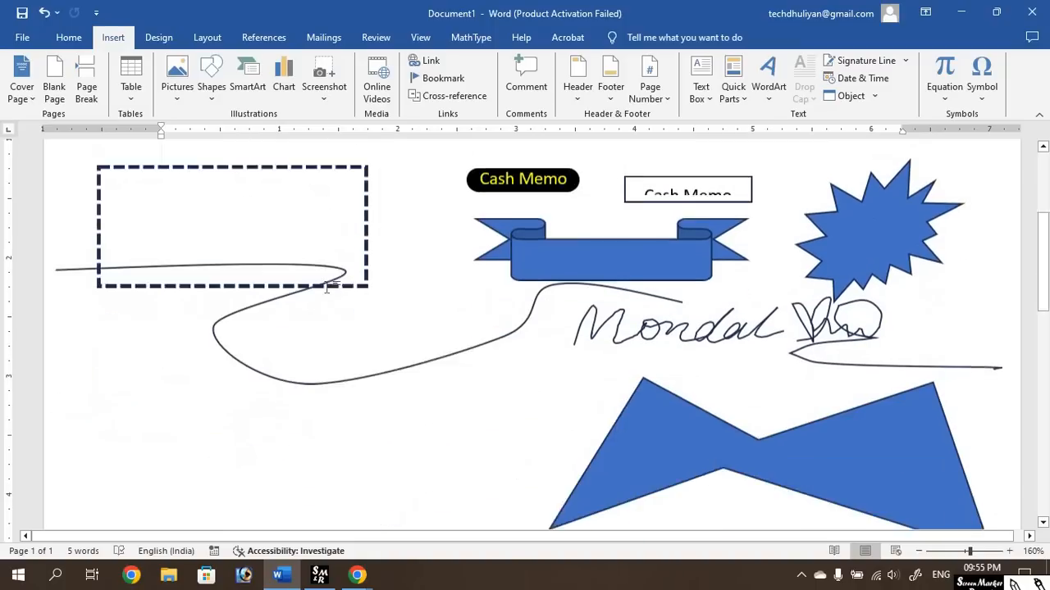
scroll(341, 291, "down", 3)
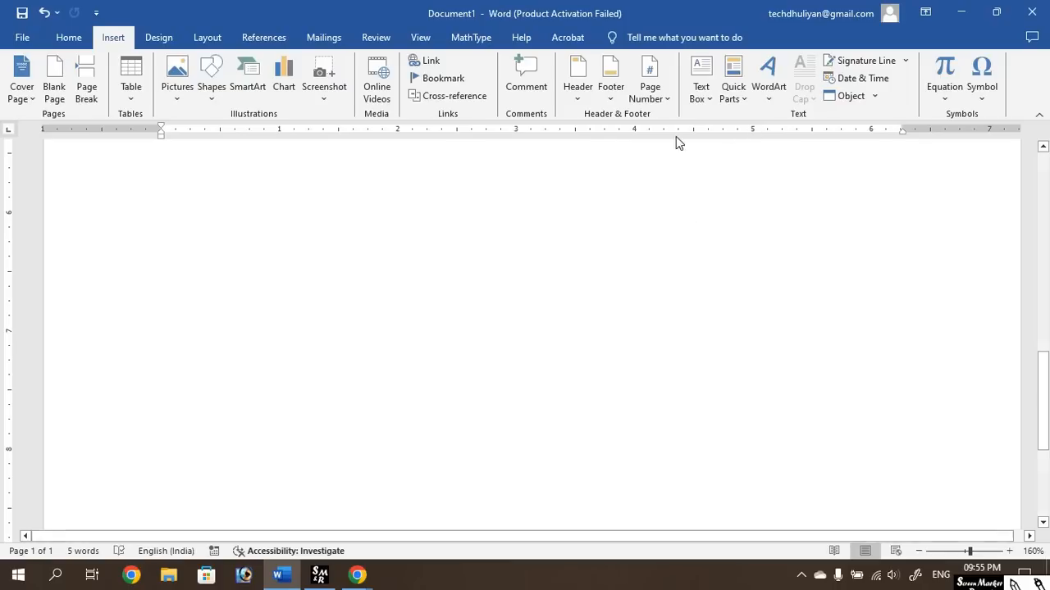
left_click(772, 93)
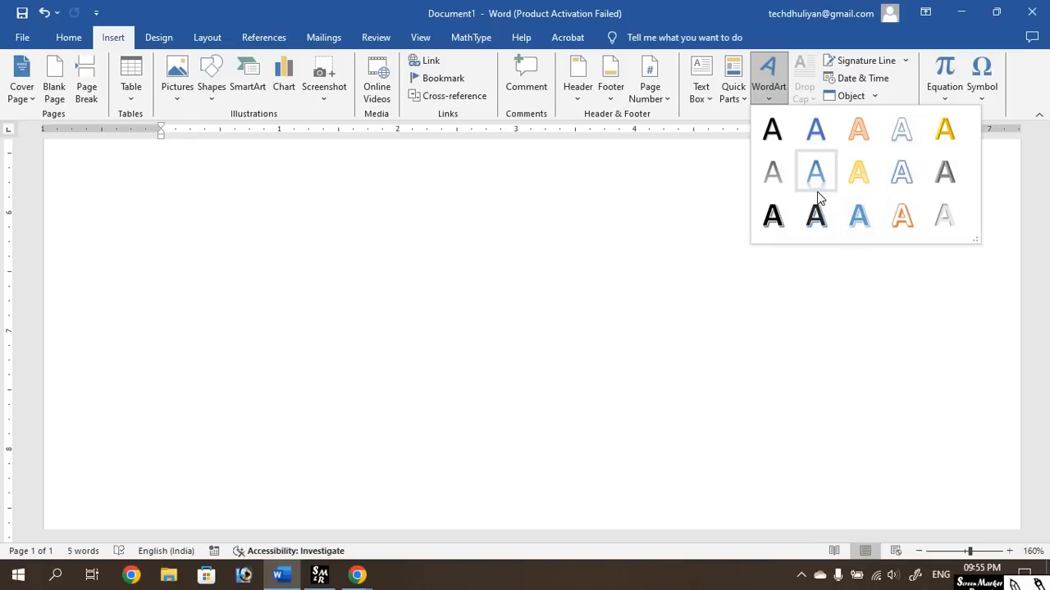
left_click(775, 138)
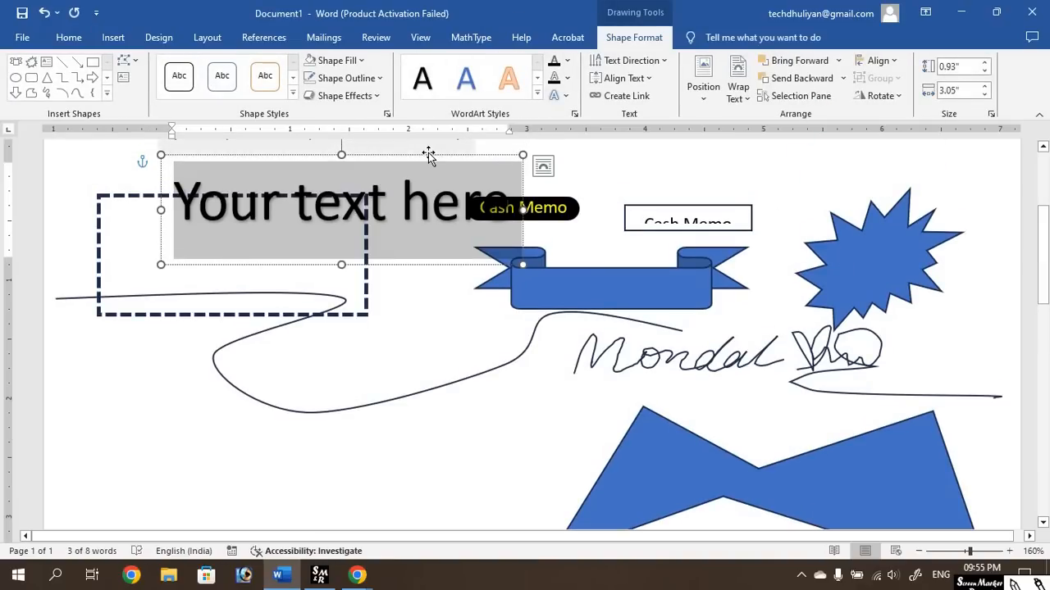
left_click_drag(428, 153, 403, 454)
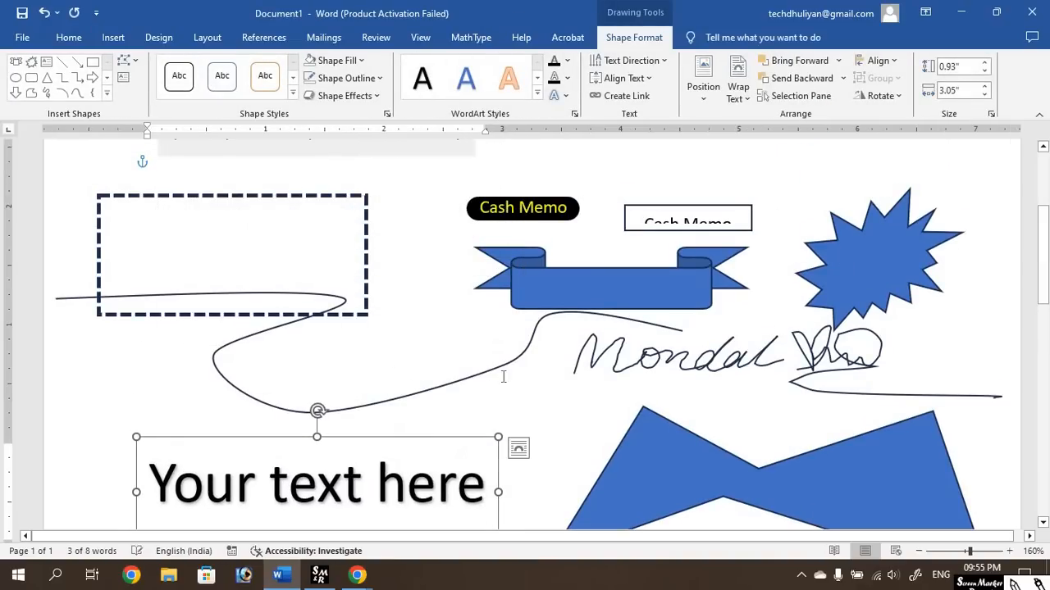
scroll(460, 276, "down", 5)
left_click_drag(450, 260, 535, 434)
scroll(534, 414, "down", 3)
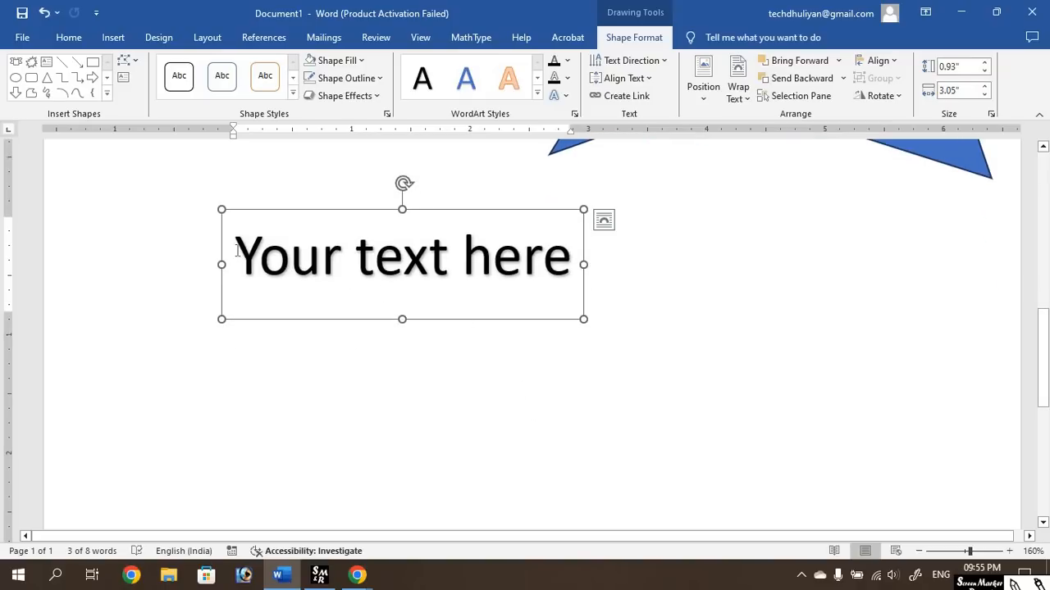
Replace the WordArt placeholder text with "MONDAL COMPUTER TRAINING CENTRE" and move the box up and left.
left_click_drag(236, 250, 541, 267)
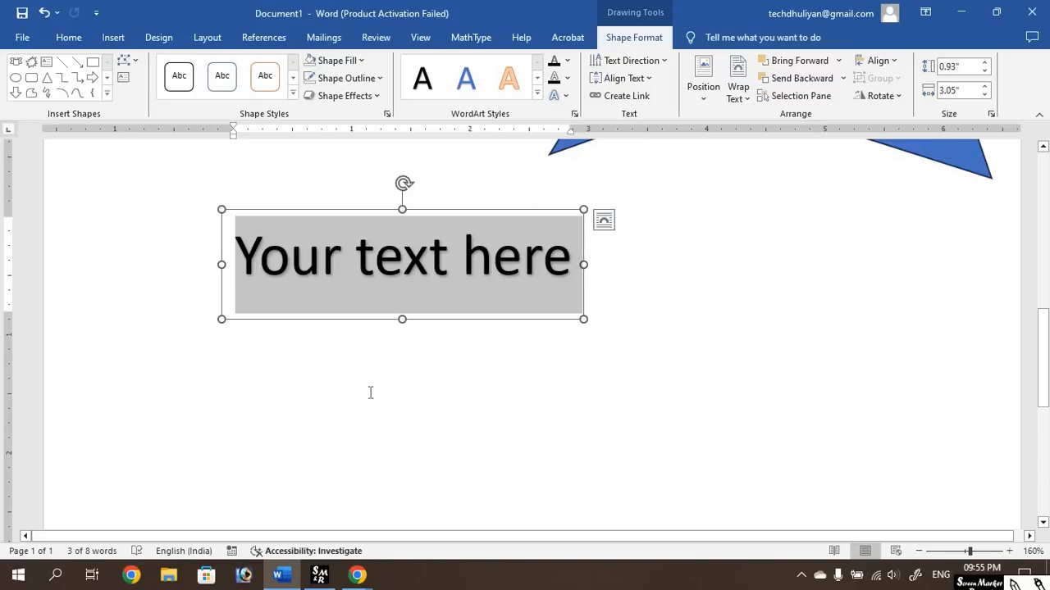
type("MON")
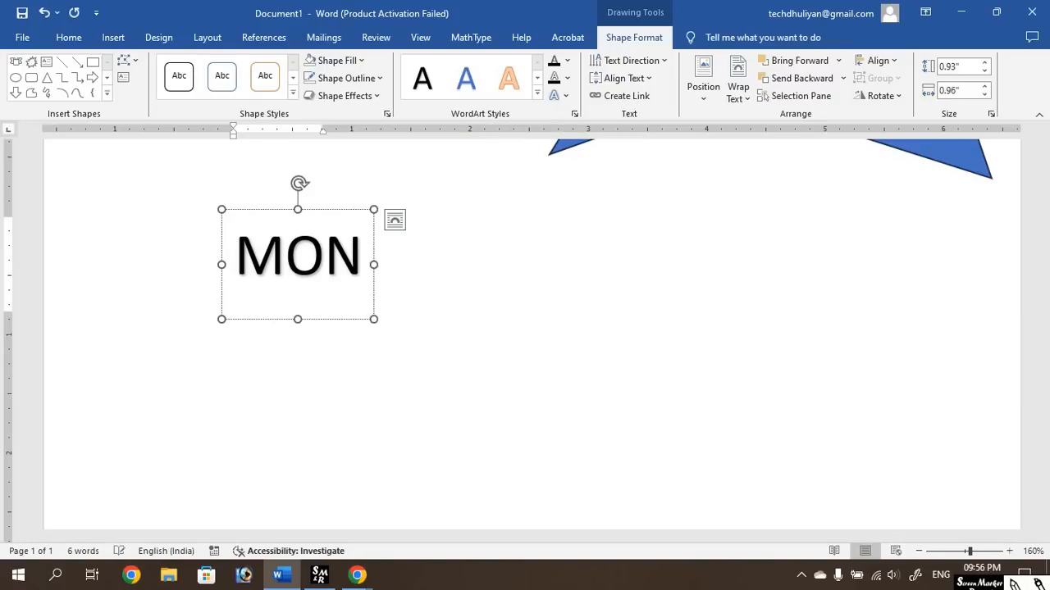
type("DAL")
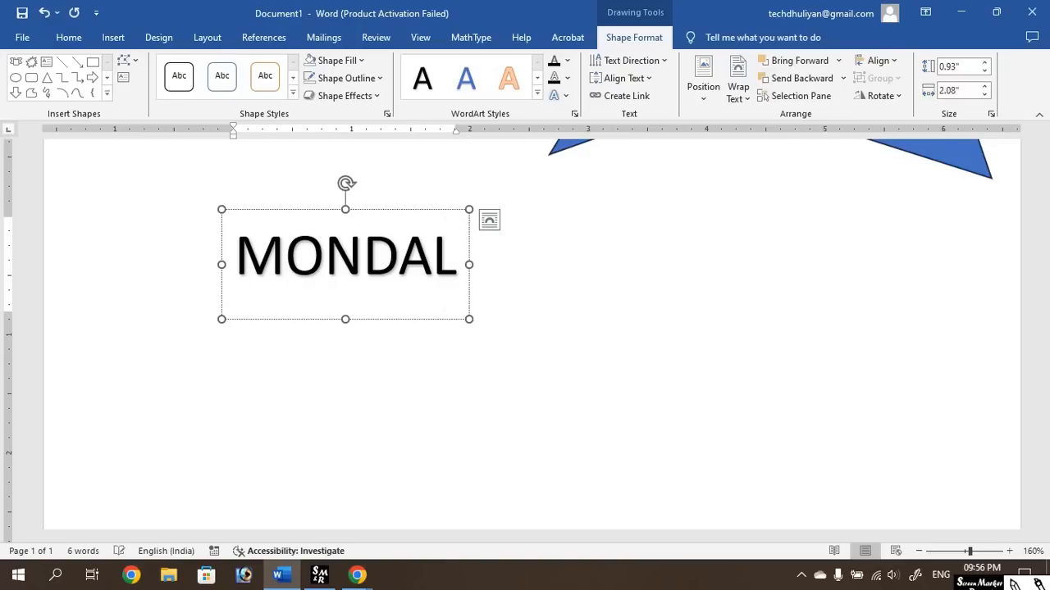
type(" COMPU")
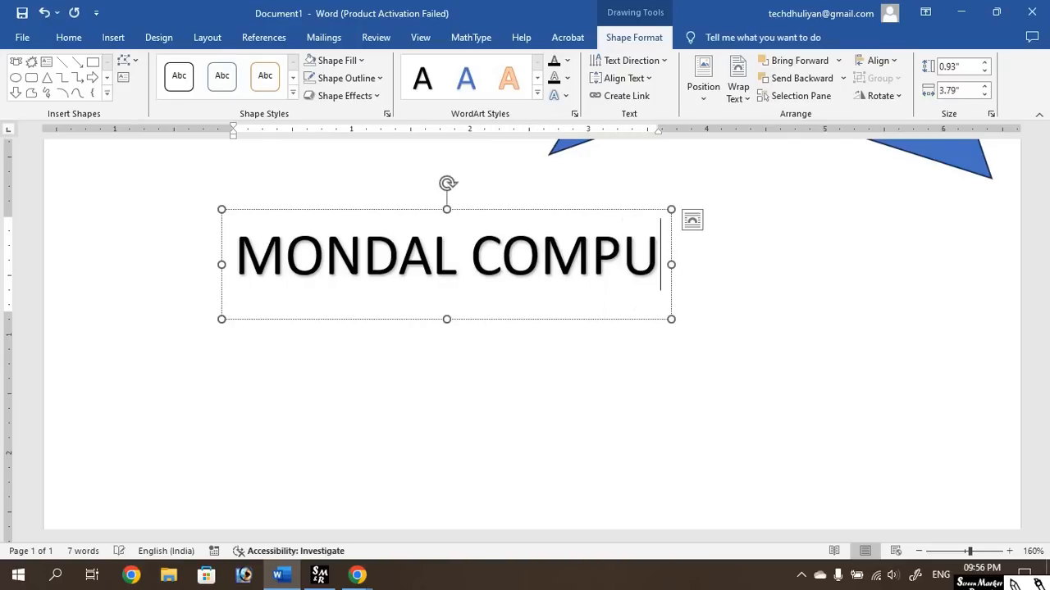
type("TER TRA")
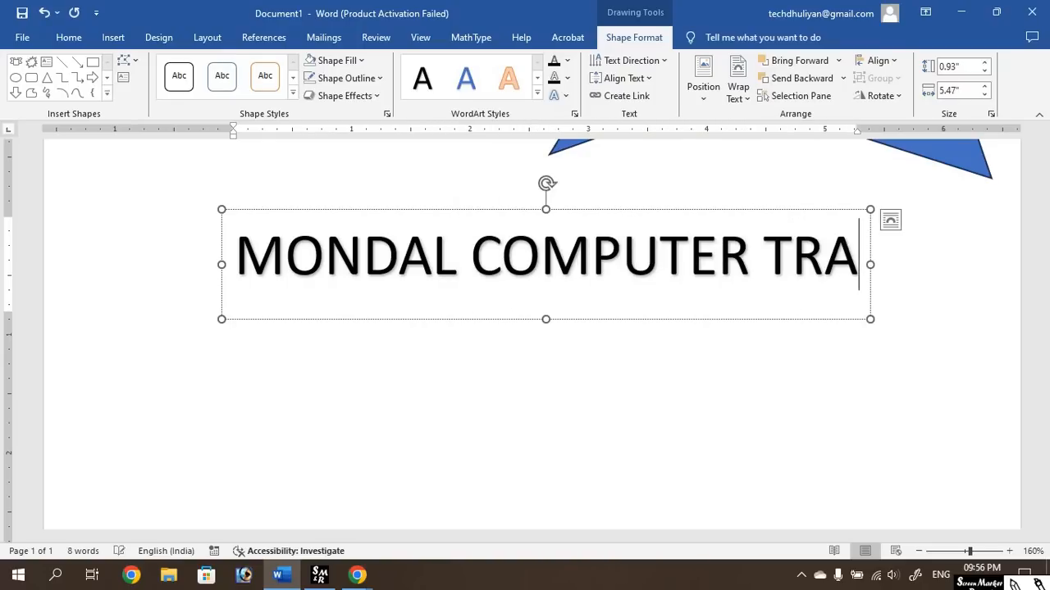
type("INING ")
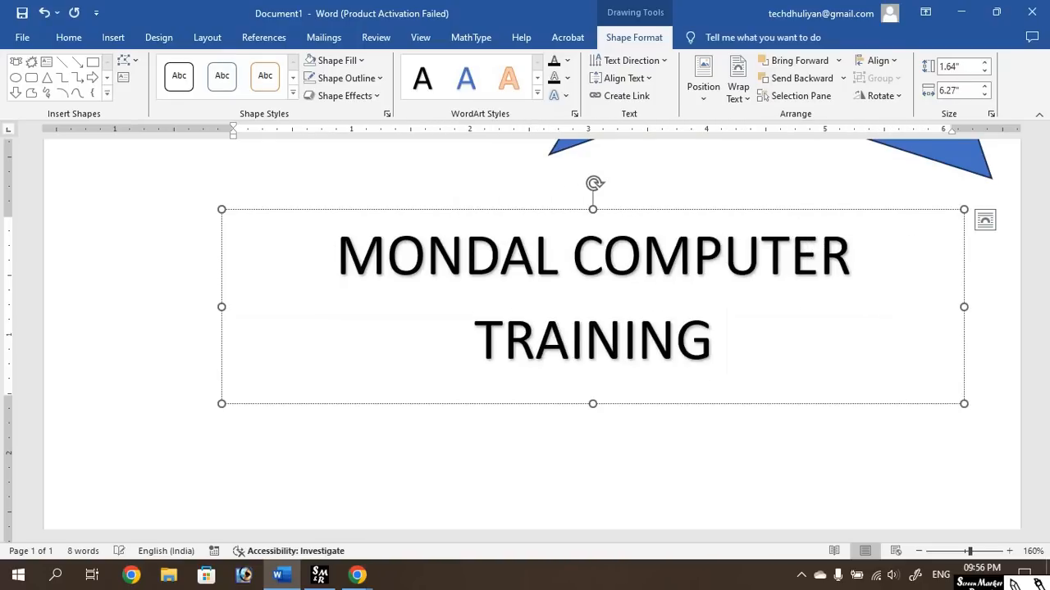
type("CENTRE")
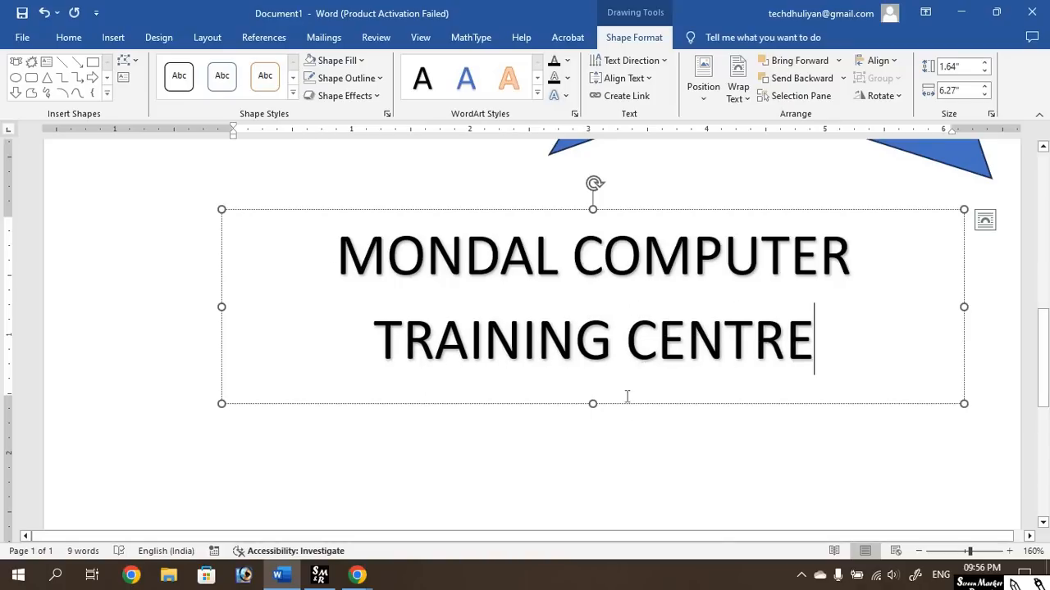
left_click_drag(630, 404, 553, 369)
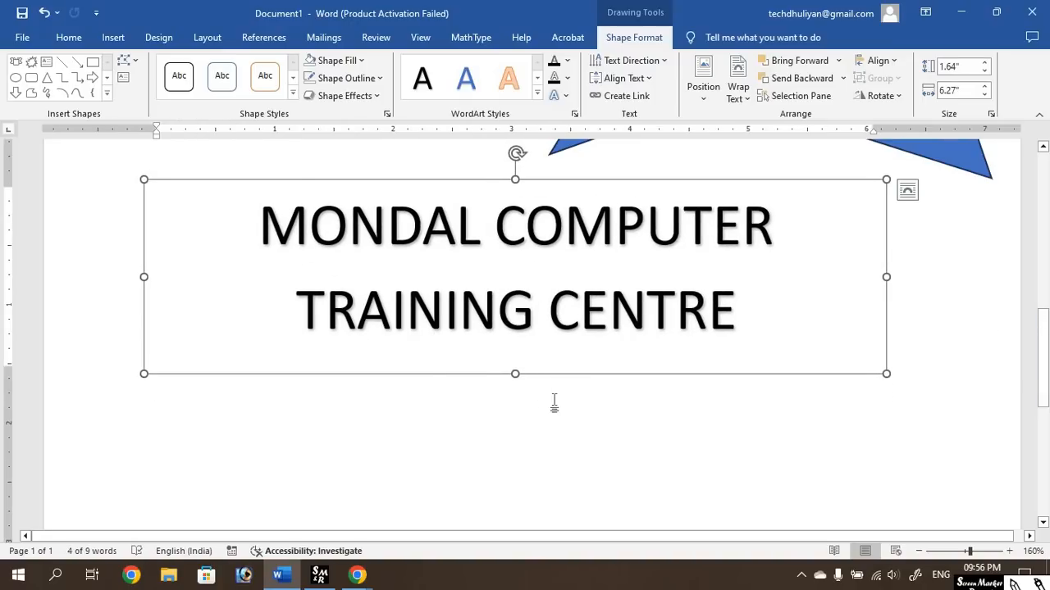
Shrink the WordArt text by two font sizes and bring it back to 36 pt.
left_click(69, 37)
left_click(216, 66)
left_click(215, 65)
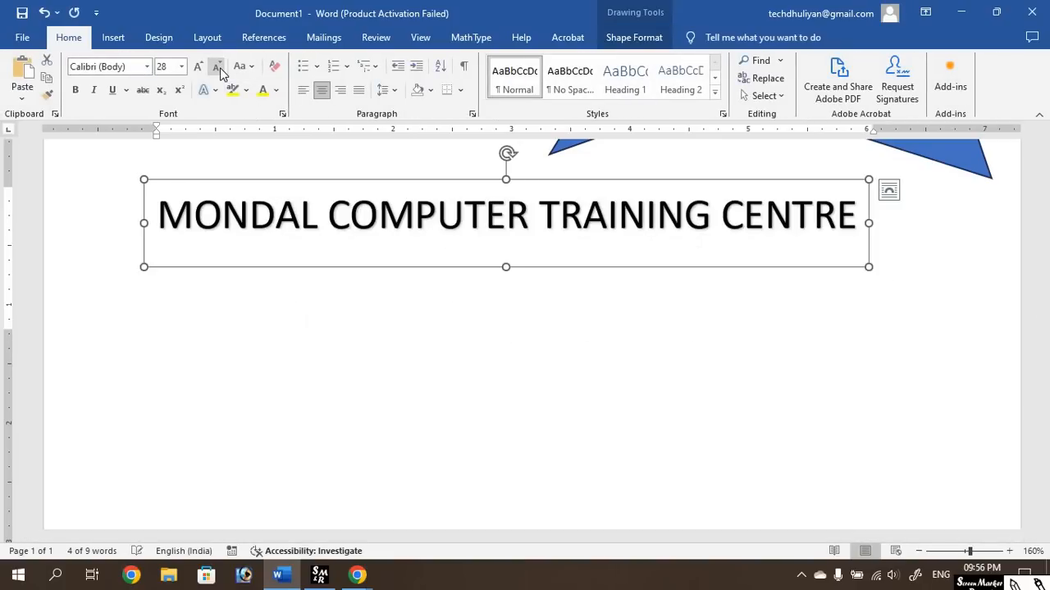
left_click(198, 65)
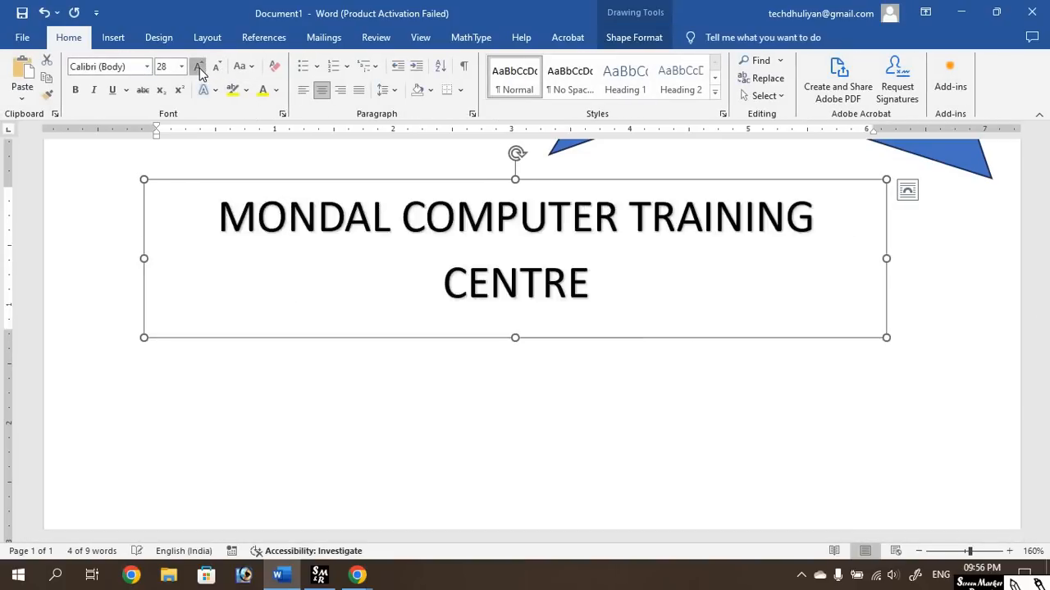
left_click(197, 66)
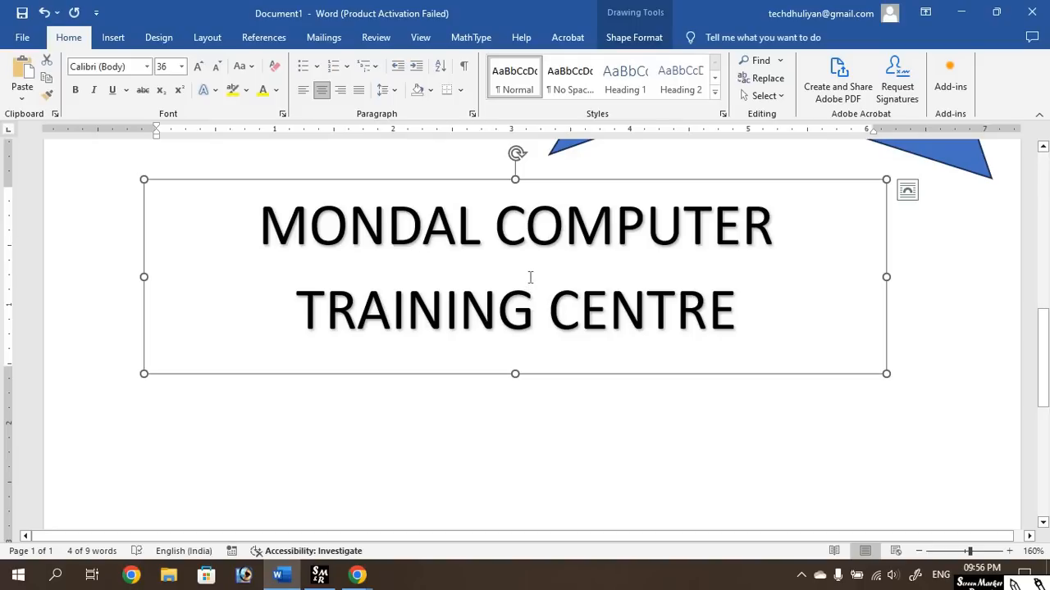
Apply the upward-arching Follow Path transform to the "MONDAL COMPUTER TRAINING CENTRE" WordArt.
left_click(631, 38)
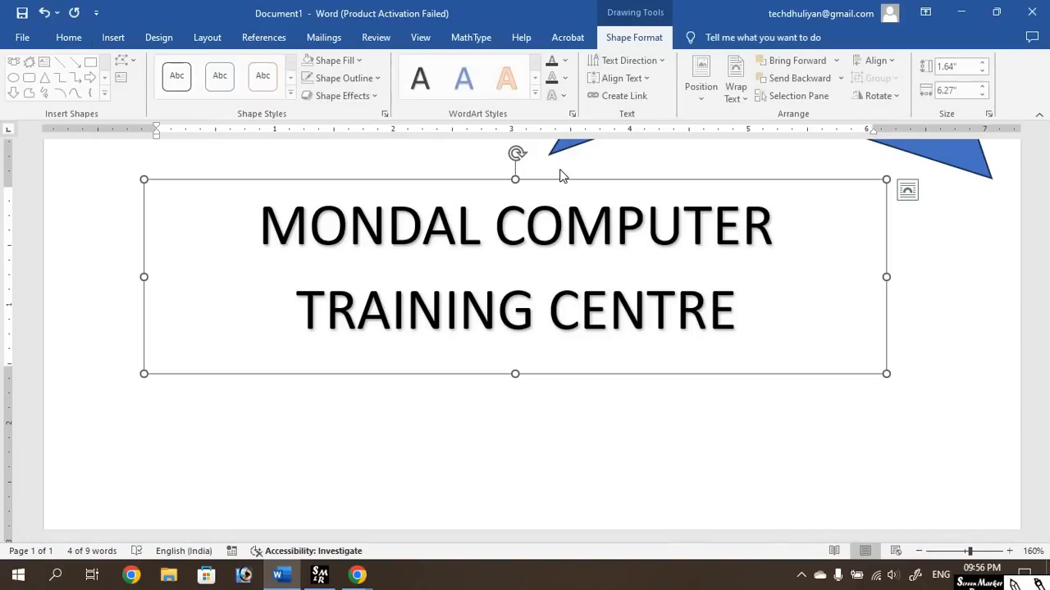
left_click(565, 96)
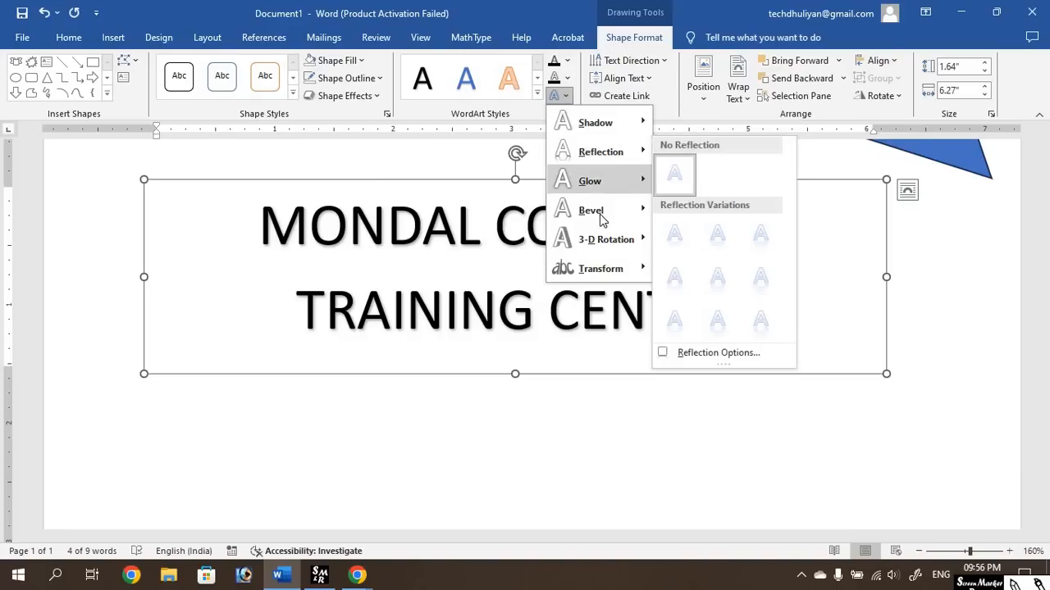
mouse_move(607, 273)
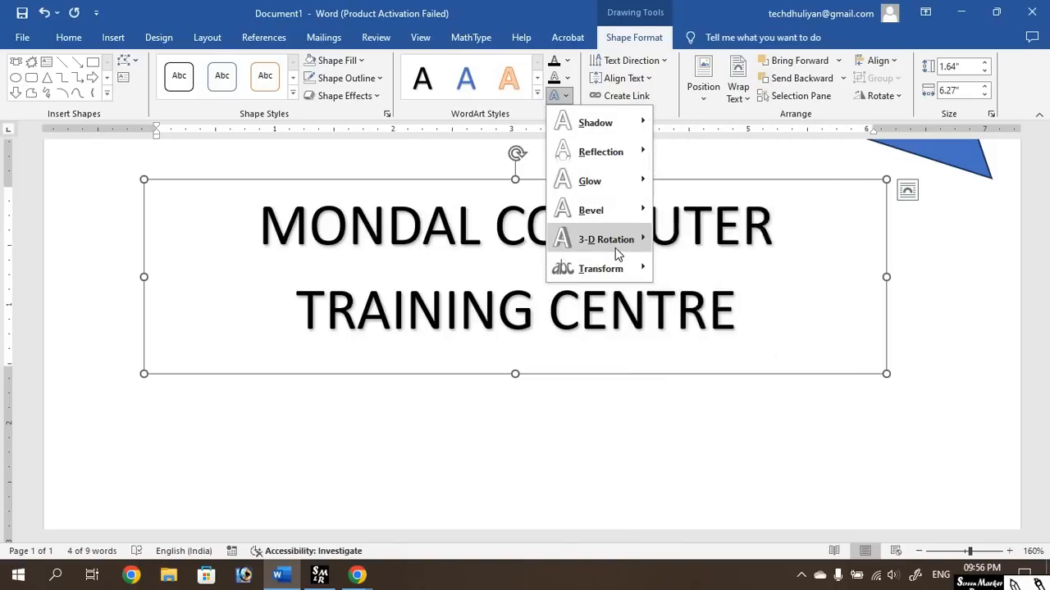
mouse_move(574, 267)
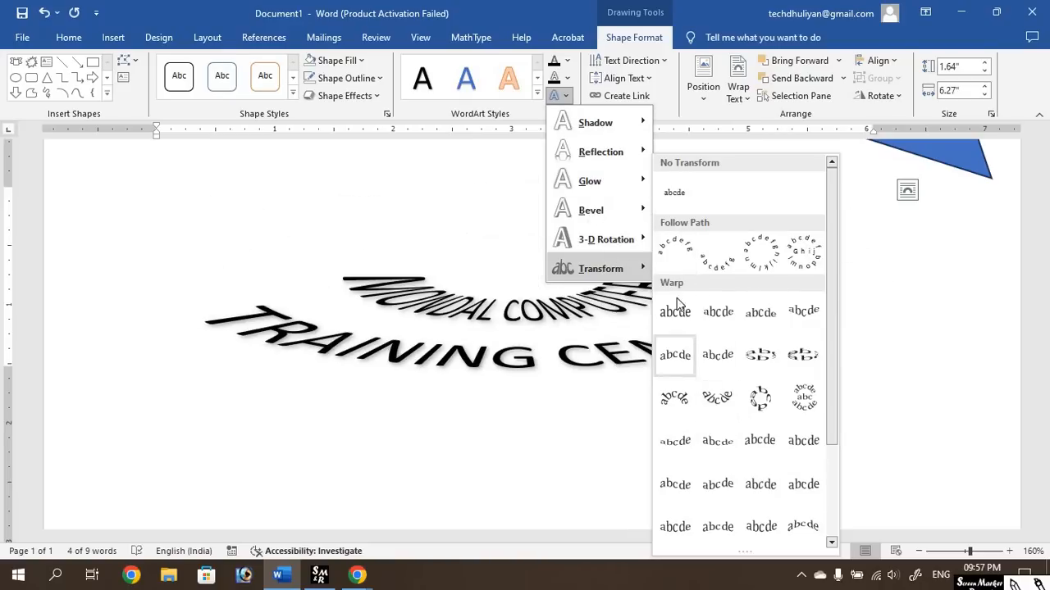
left_click(674, 250)
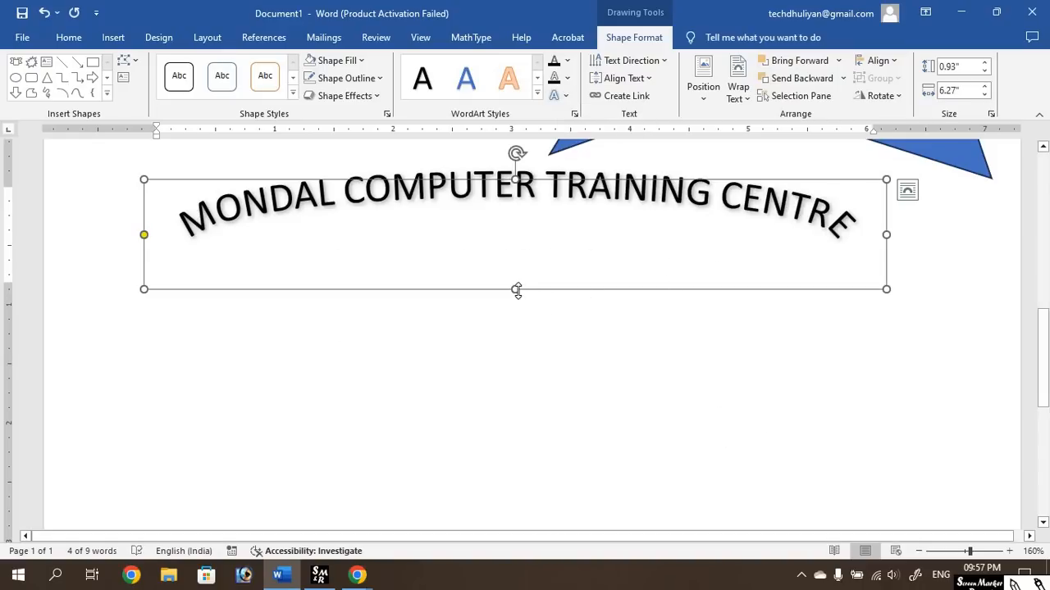
Stretch the WordArt box downward to a height of about 3.09" to deepen the arch of the text.
left_click_drag(516, 289, 533, 494)
scroll(779, 377, "down", 1)
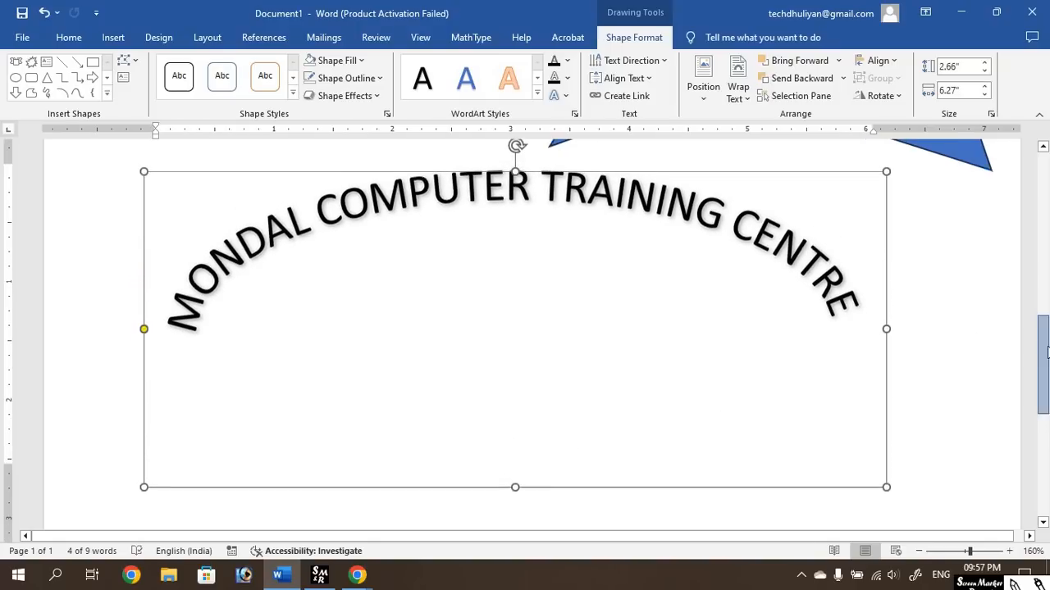
left_click_drag(512, 442, 515, 493)
left_click_drag(1040, 345, 1042, 324)
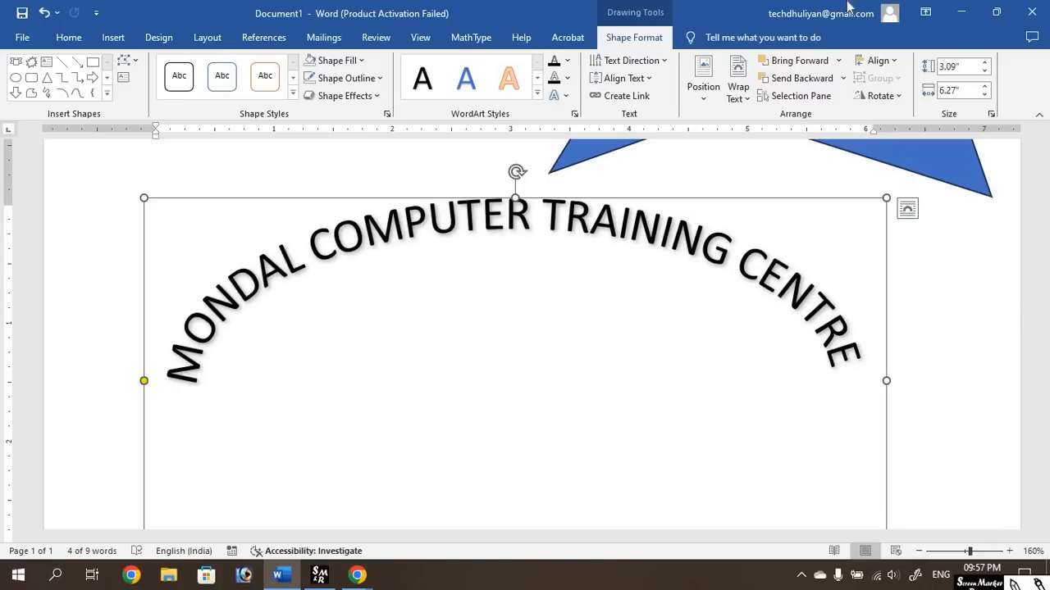
Apply the smallest gold glow variation to the arched WordArt text.
left_click(566, 98)
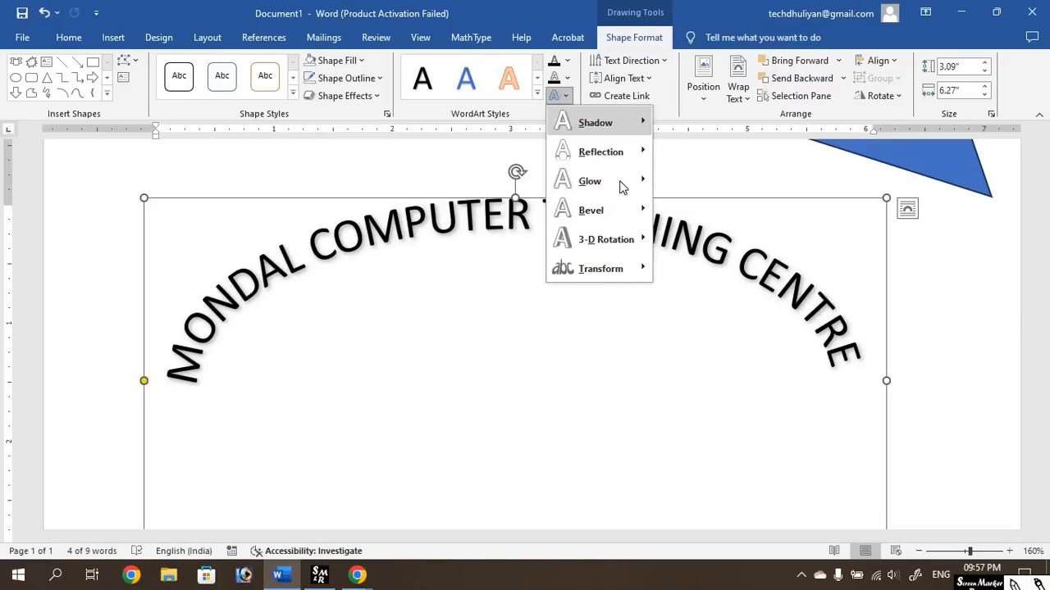
mouse_move(621, 182)
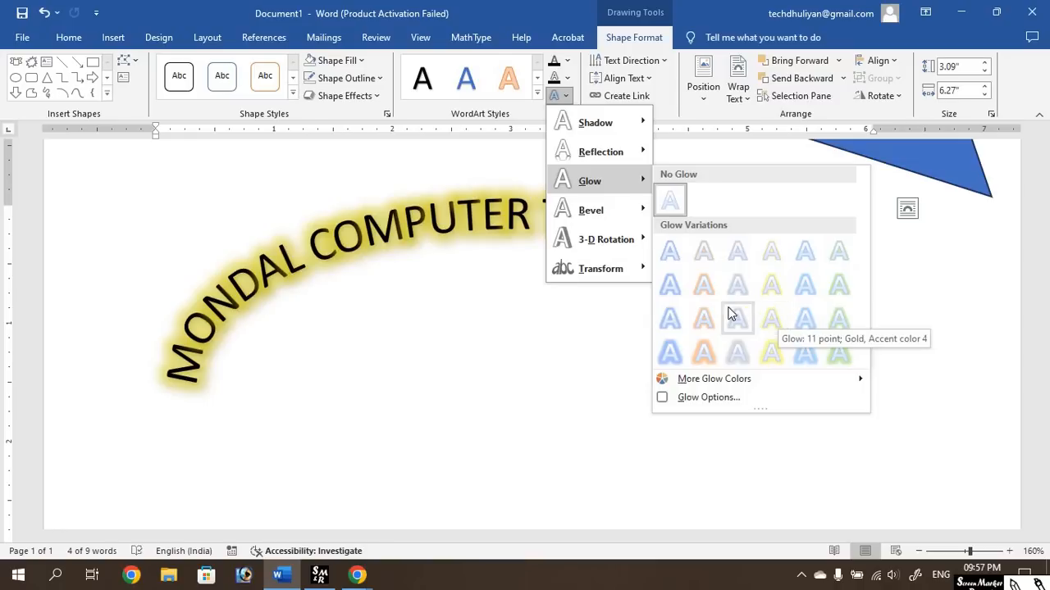
left_click(776, 261)
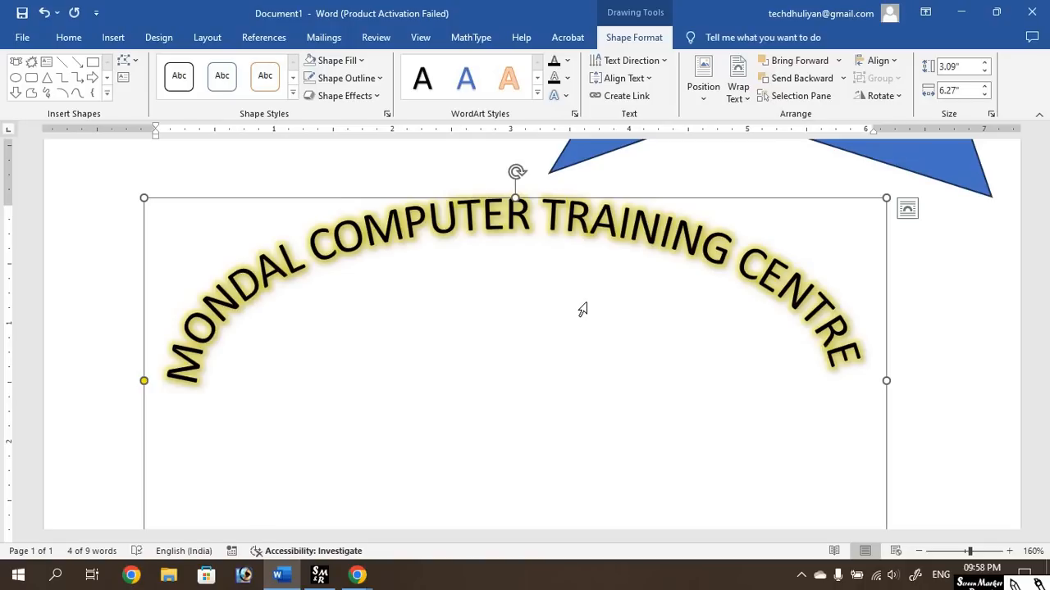
Delete the arched "MONDAL COMPUTER TRAINING CENTRE" WordArt.
key("Delete")
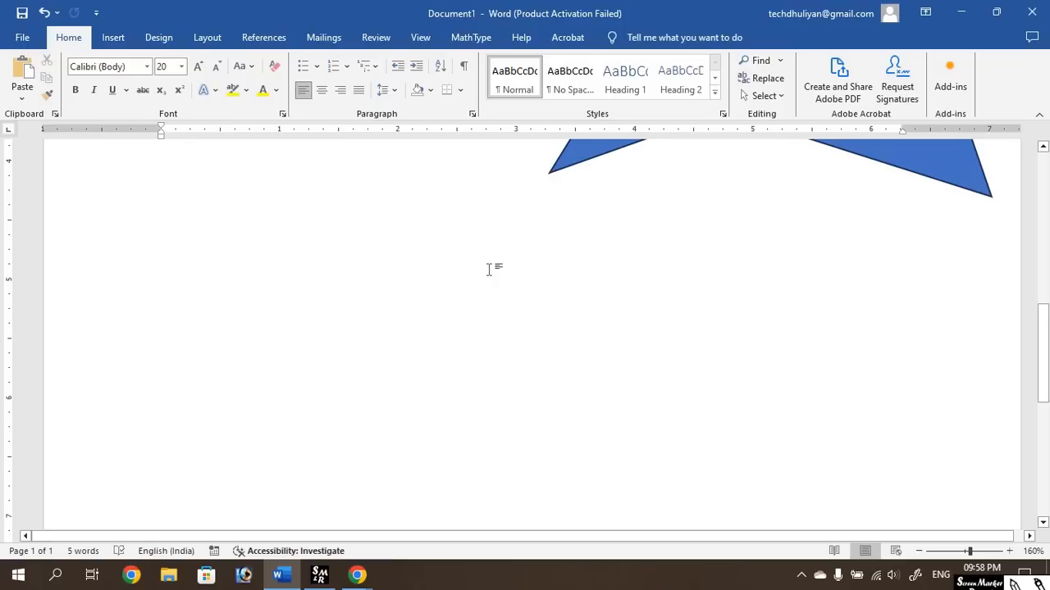
Begin saving the document and choose the Desktop as its location.
left_click(18, 39)
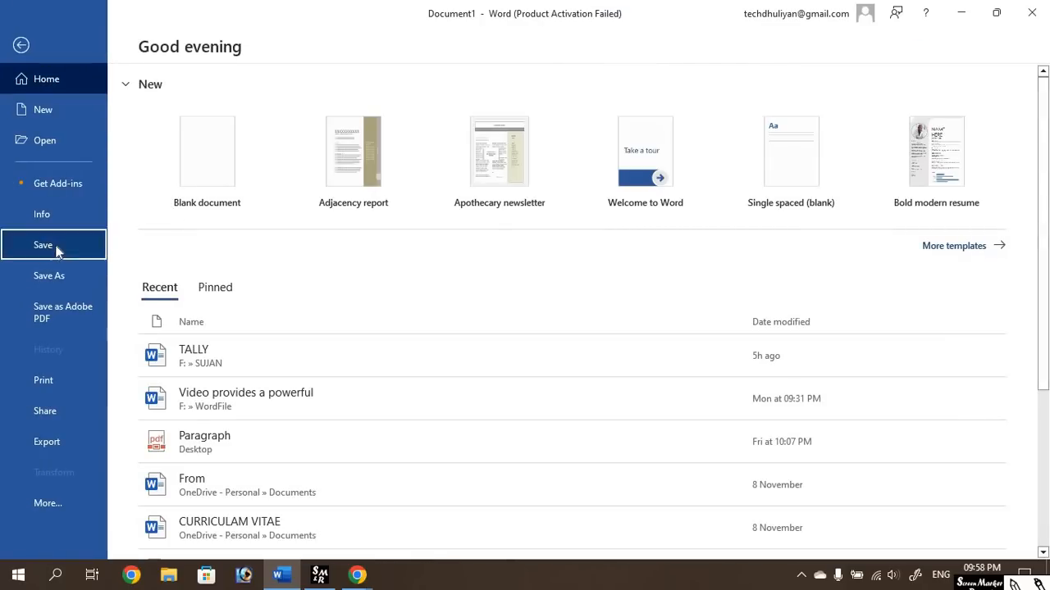
left_click(57, 249)
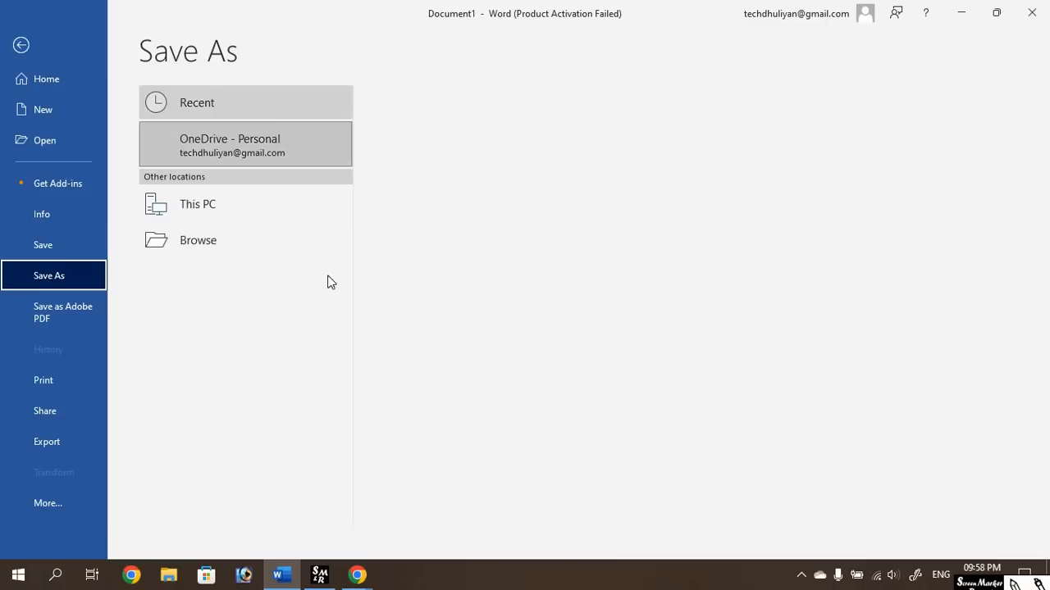
left_click(210, 277)
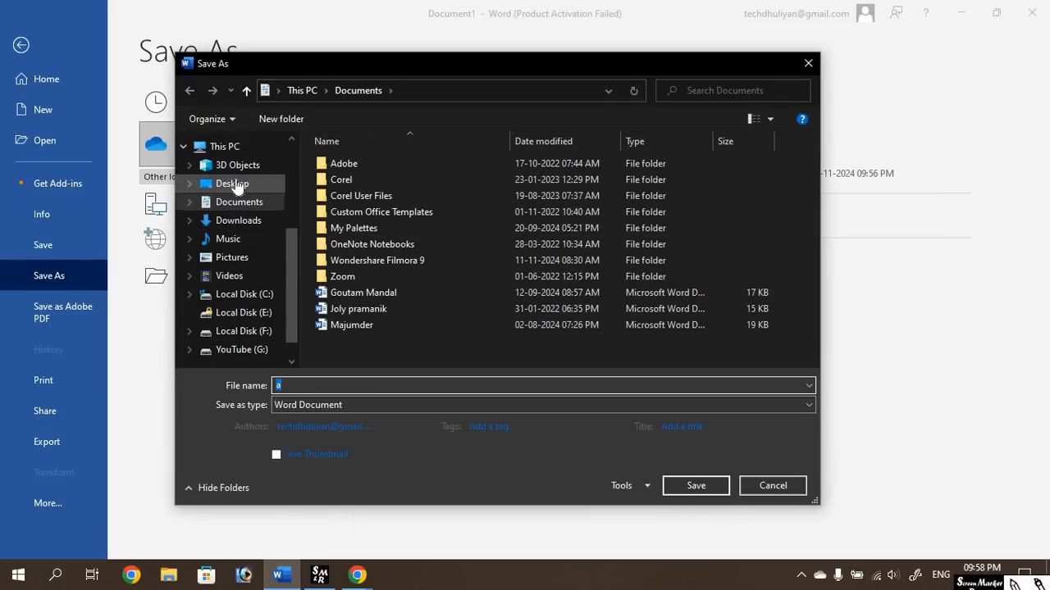
left_click(233, 186)
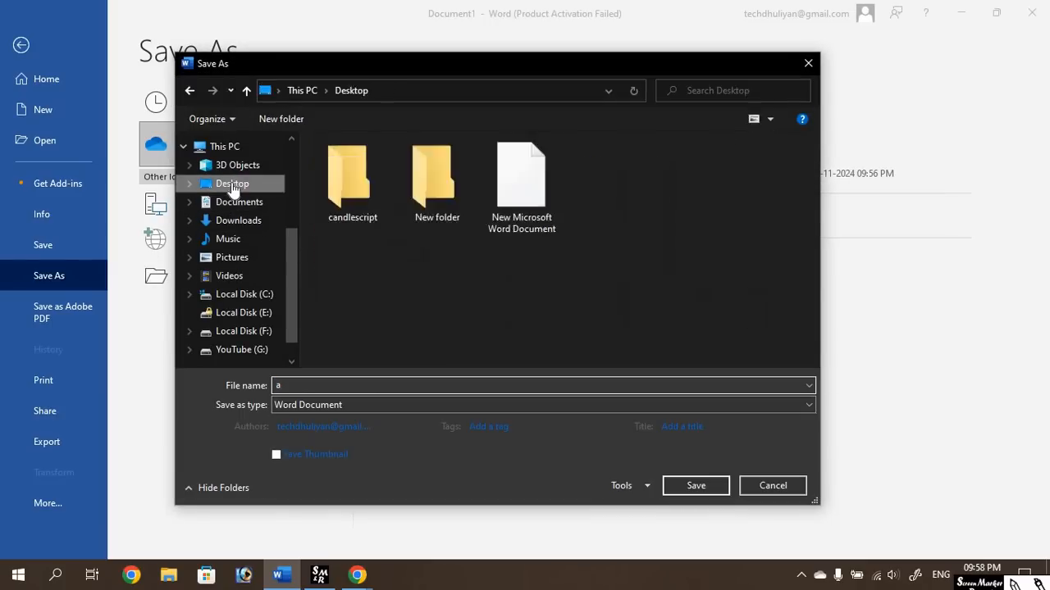
Name the file "WORD ART".
left_click(278, 385)
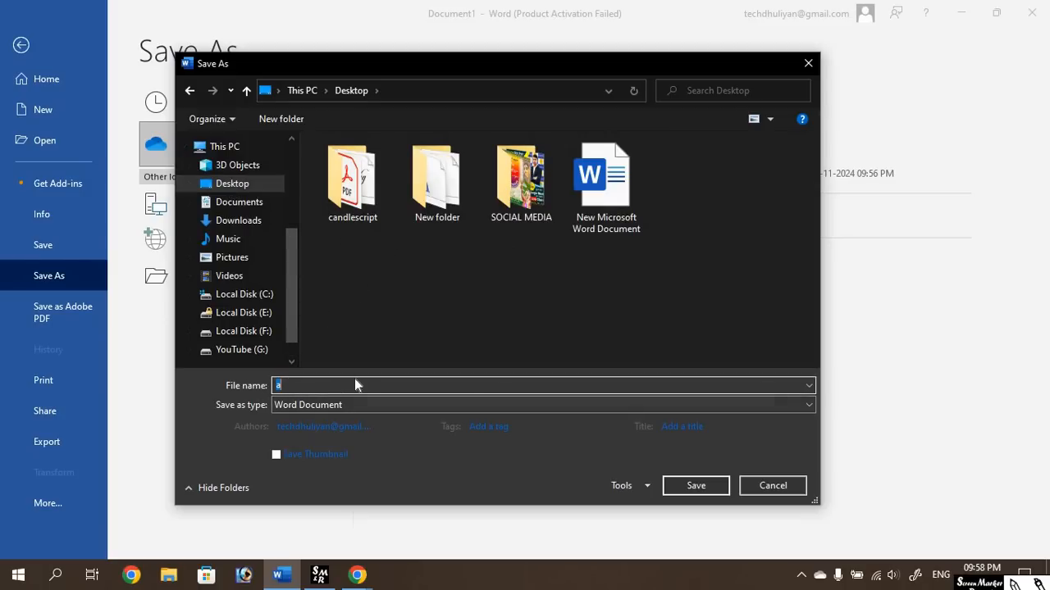
type("s")
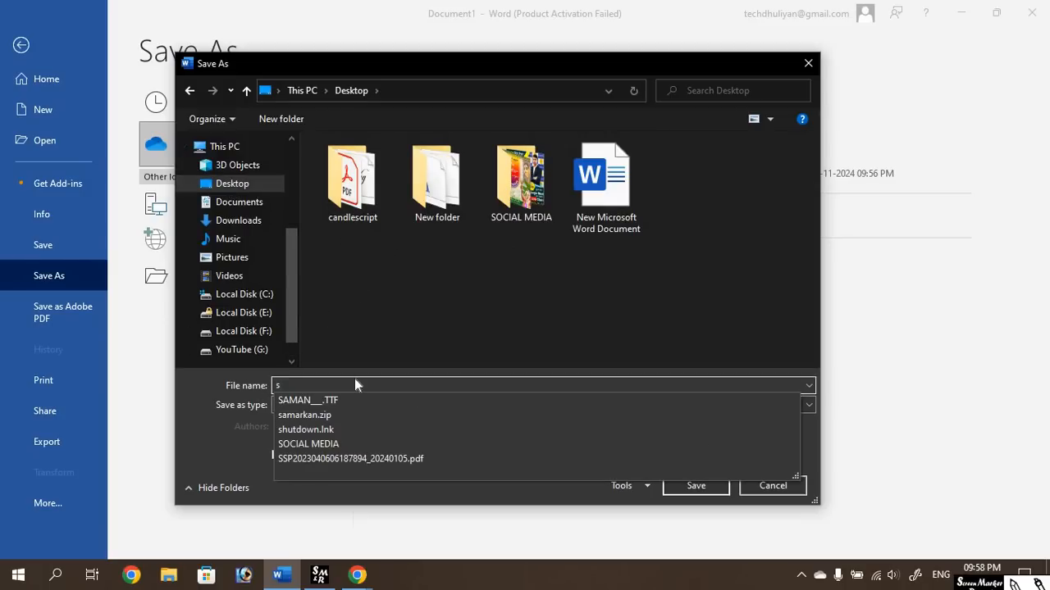
key("BackSpace")
type("wORD")
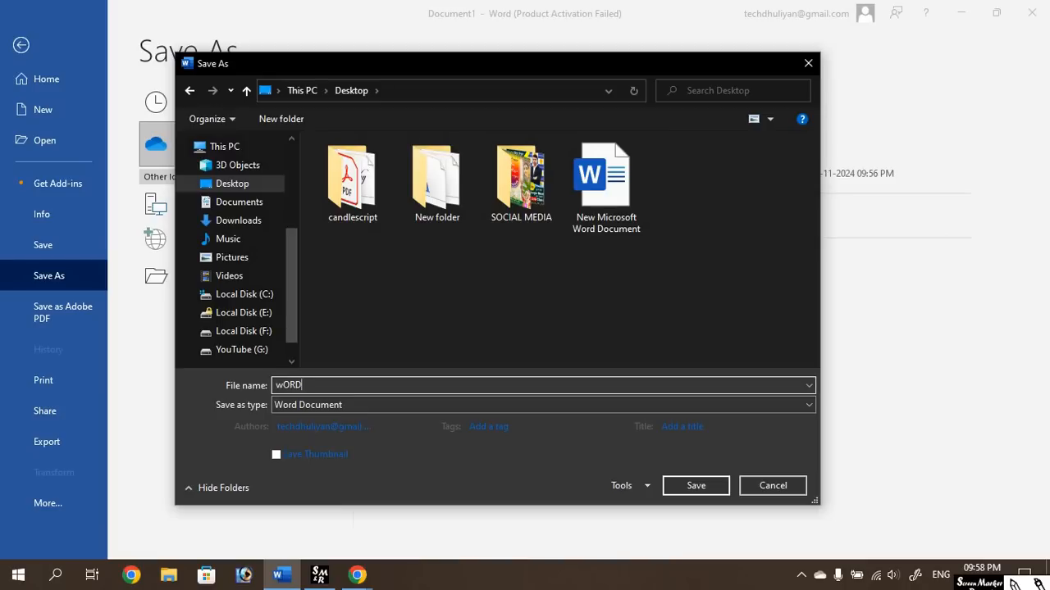
type(" ART")
key("Home")
key("Delete")
type("W")
Set the file type to Word 97-2003 Document.
left_click(317, 405)
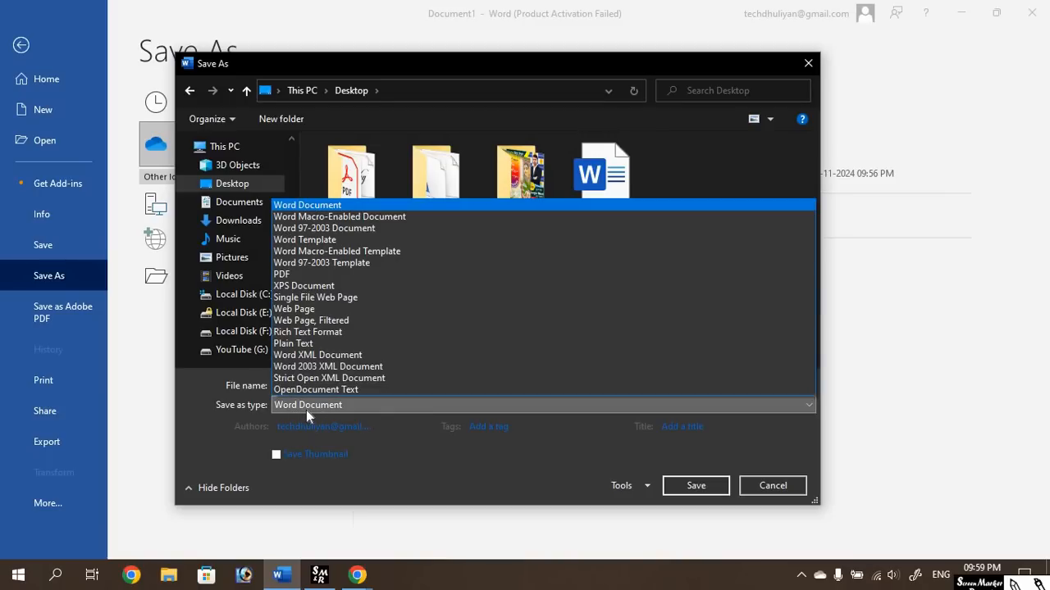
left_click(305, 410)
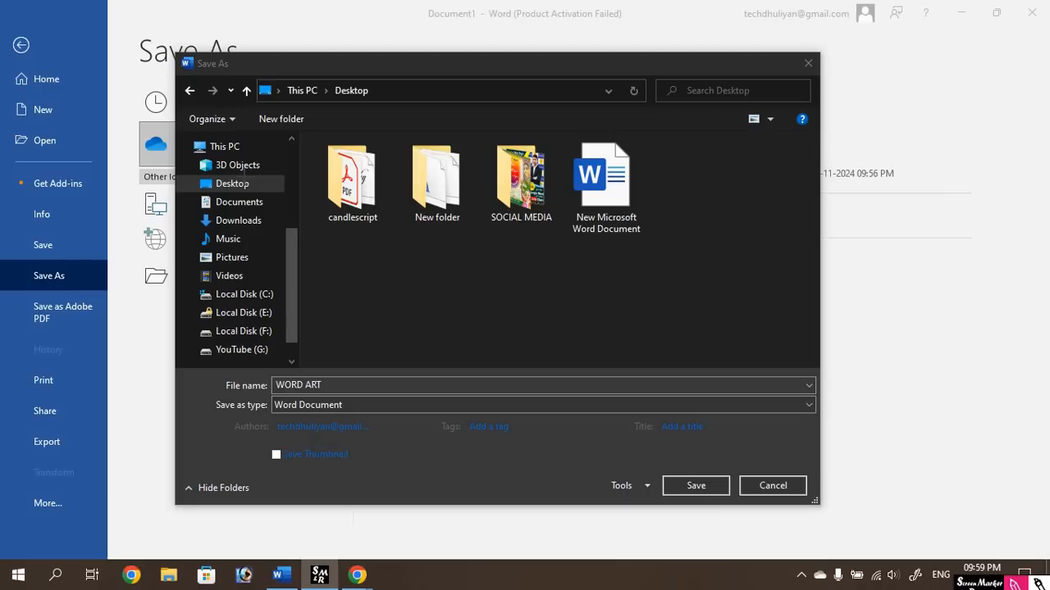
left_click(294, 404)
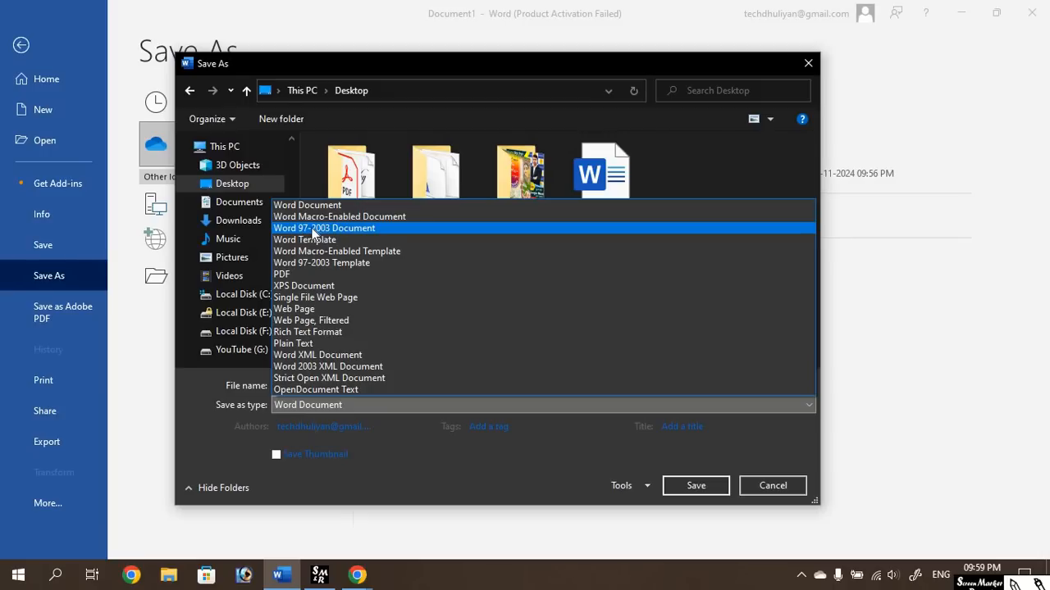
left_click(320, 228)
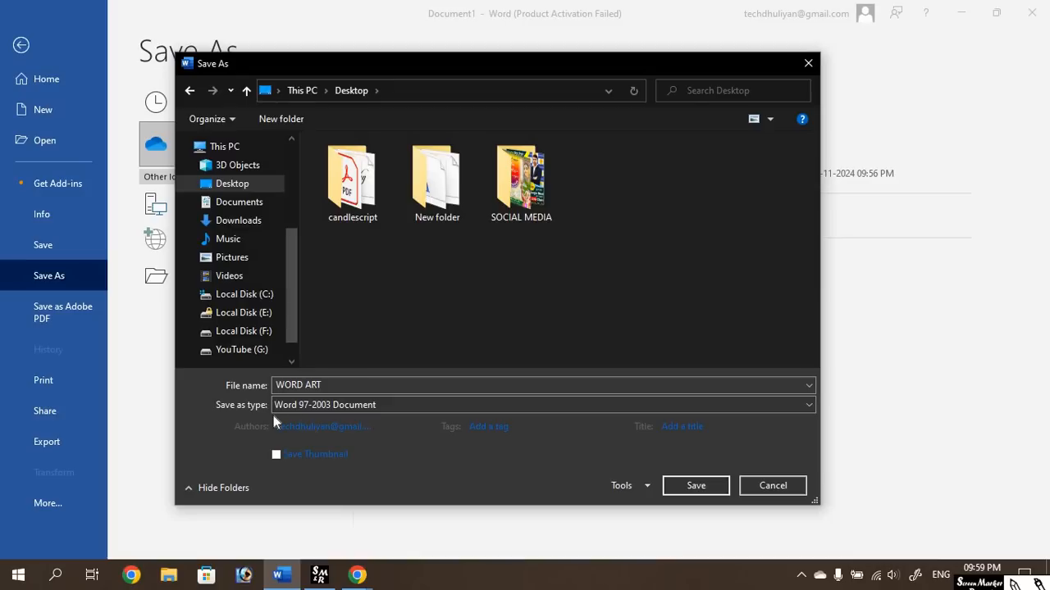
Circle the file name and type with the screen marker, add an arrow and a handwritten note about saving, and clear the annotations.
left_click(1015, 584)
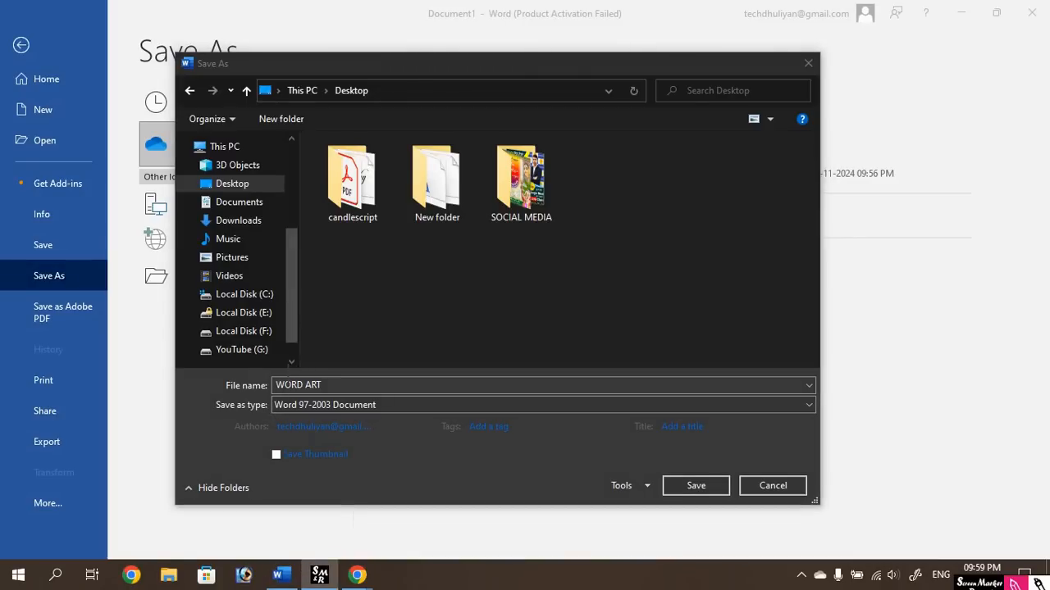
mouse_move(272, 362)
left_mouse_down()
mouse_move(205, 425)
mouse_move(385, 354)
mouse_move(246, 348)
left_mouse_up()
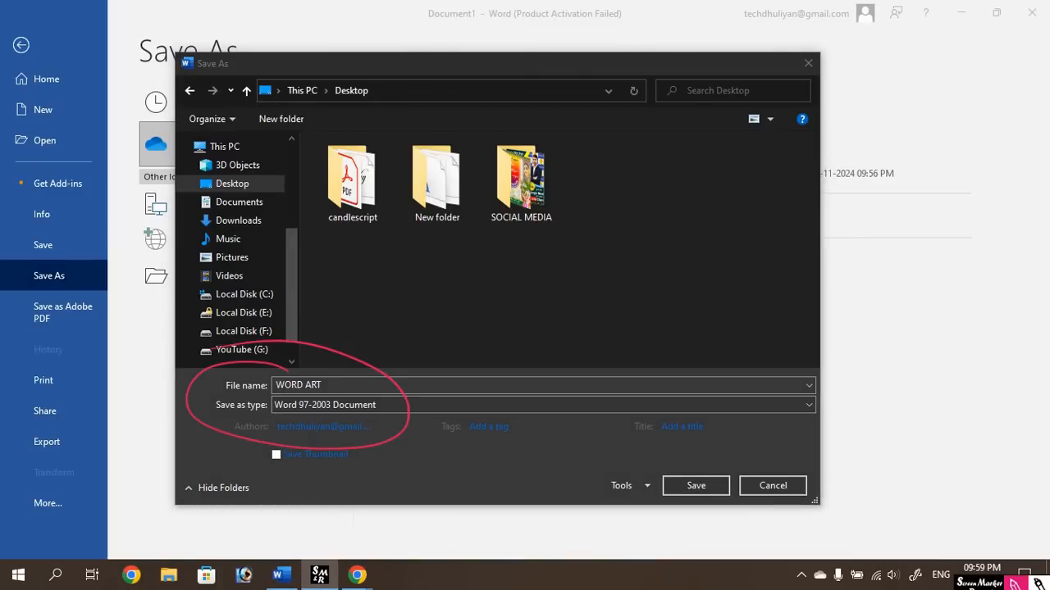
left_click_drag(415, 297, 343, 362)
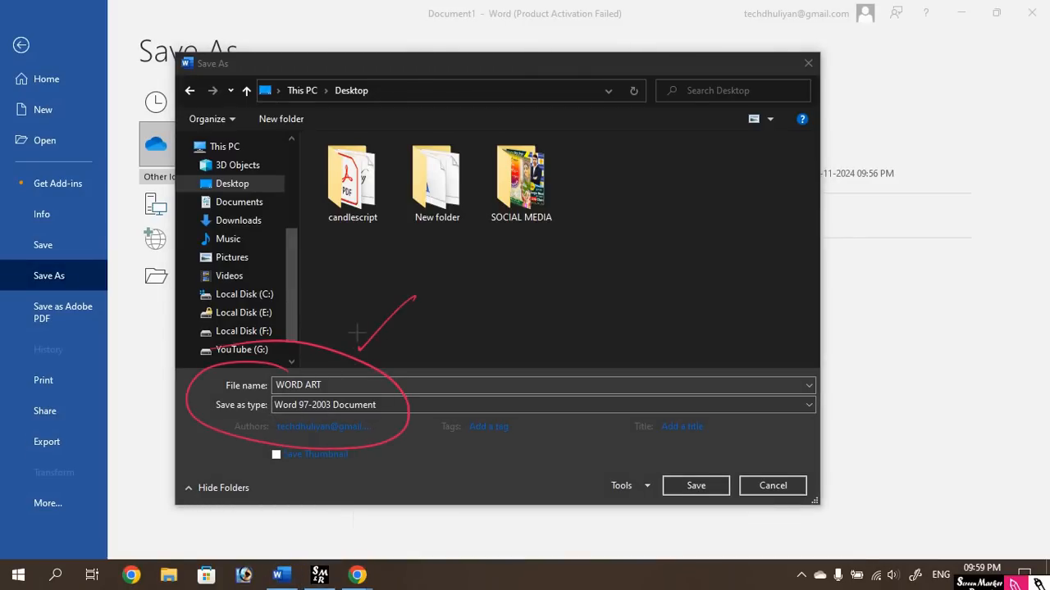
left_click_drag(360, 325, 392, 349)
mouse_move(345, 258)
left_mouse_down()
mouse_move(379, 299)
mouse_move(398, 256)
mouse_move(414, 274)
mouse_move(440, 267)
mouse_move(492, 281)
mouse_move(600, 272)
mouse_move(604, 238)
mouse_move(631, 265)
mouse_move(652, 256)
mouse_move(680, 277)
mouse_move(710, 279)
mouse_move(716, 265)
mouse_move(767, 279)
left_mouse_up()
mouse_move(422, 316)
left_mouse_down()
mouse_move(452, 331)
mouse_move(703, 323)
left_mouse_up()
left_click(515, 335)
left_click(477, 337)
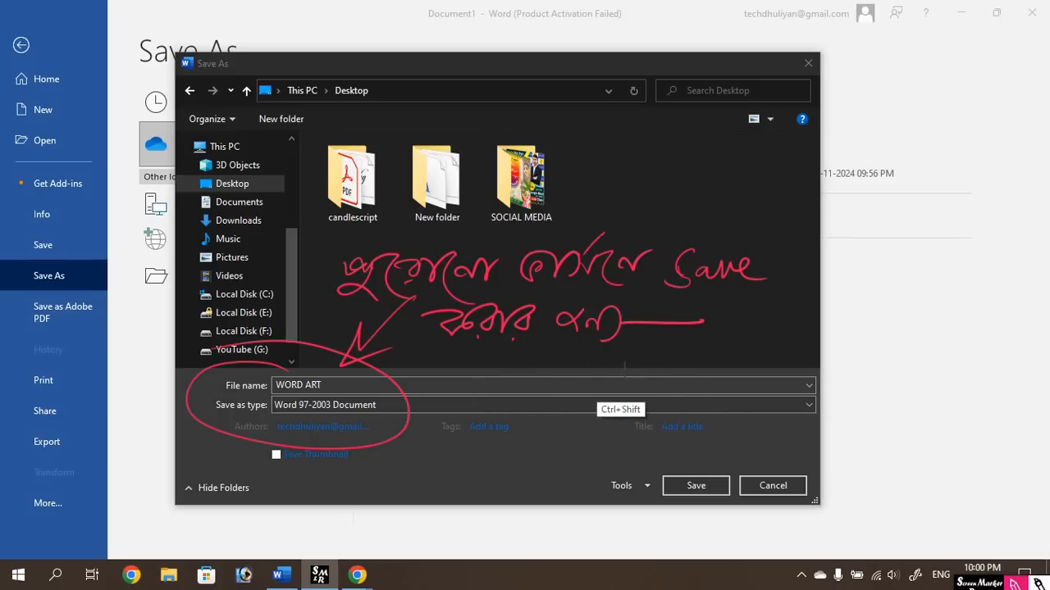
key("ctrl+shift+c")
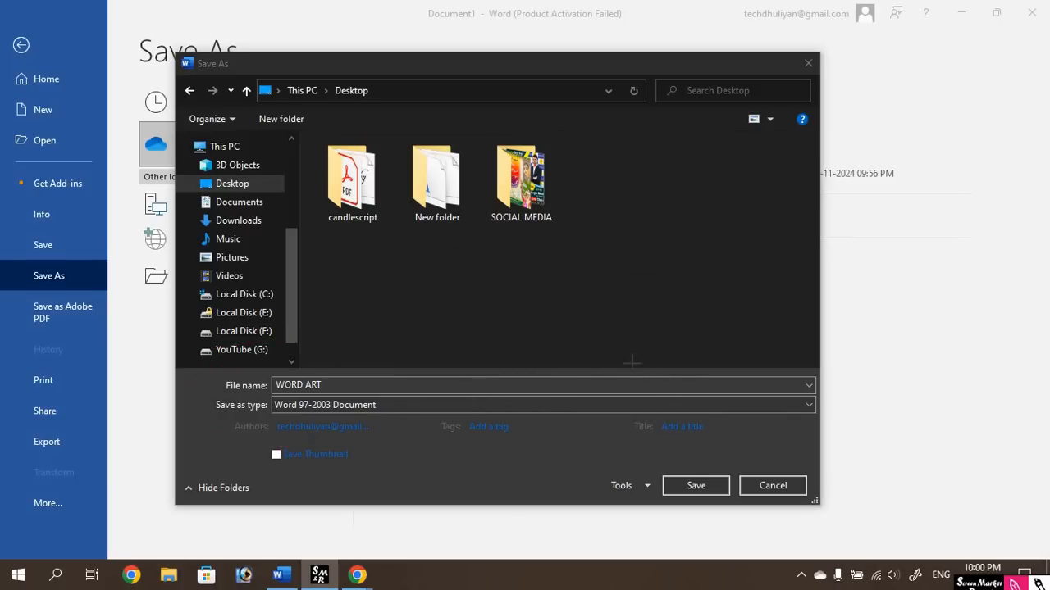
Save the document in the chosen older format and accept the compatibility changes.
left_click(701, 488)
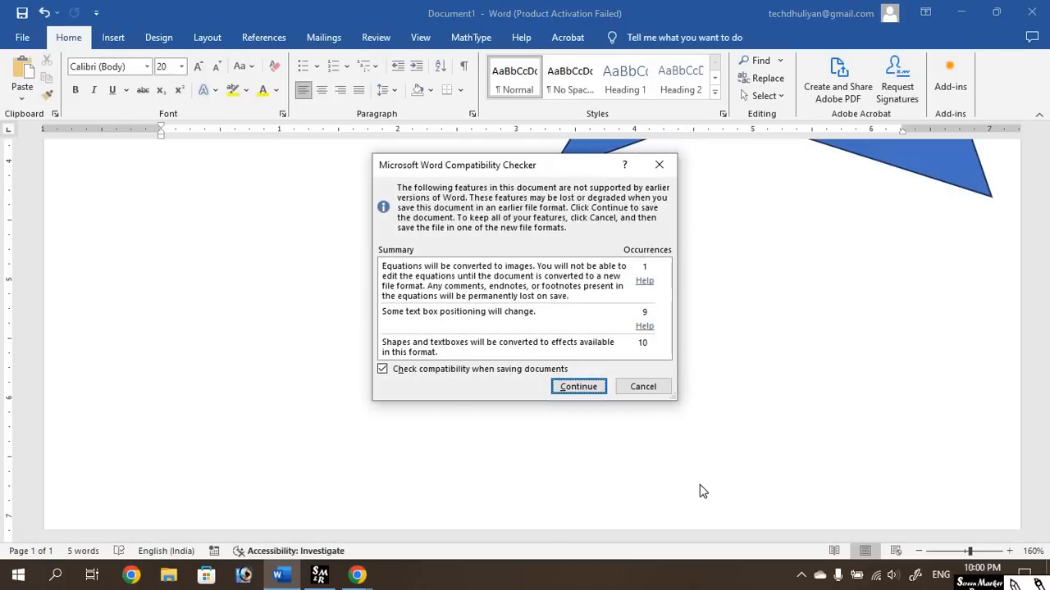
left_click(585, 391)
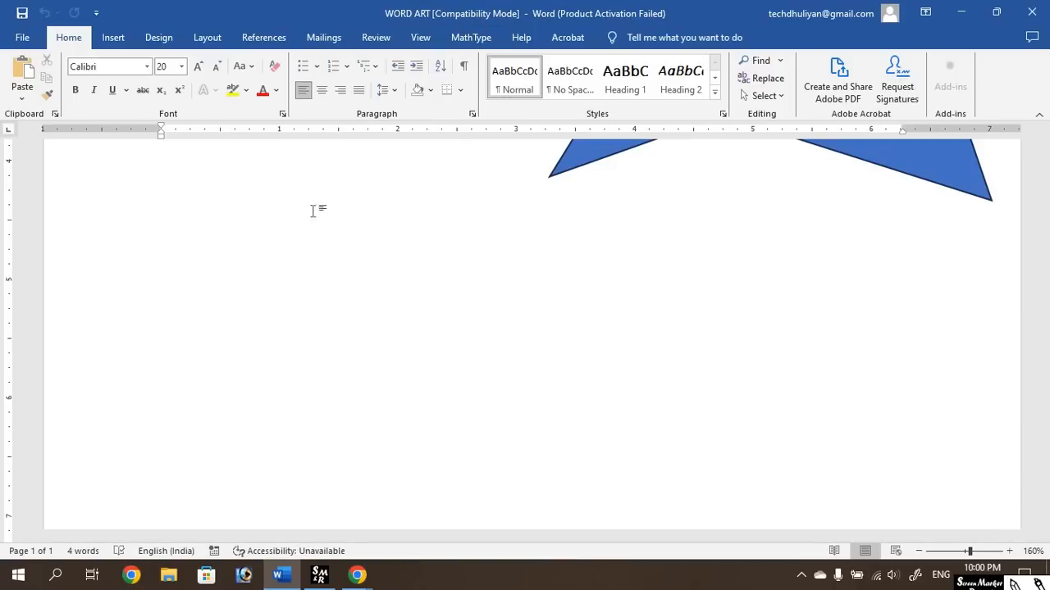
Insert a WordArt in the black arched style with the text "MONDAL COMPUTER TRAINING CENTRE".
left_click(114, 37)
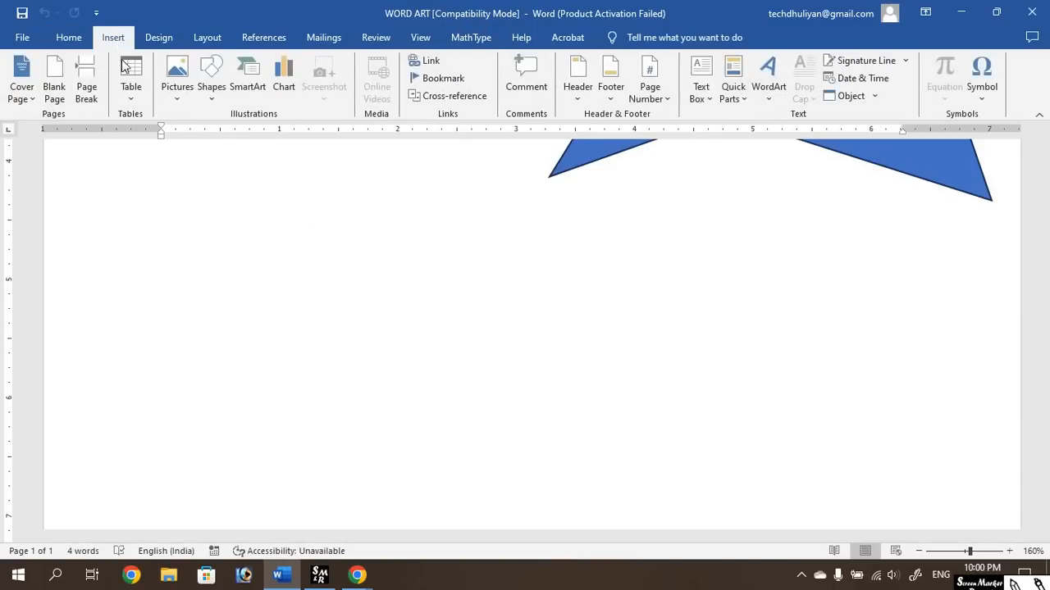
left_click(773, 100)
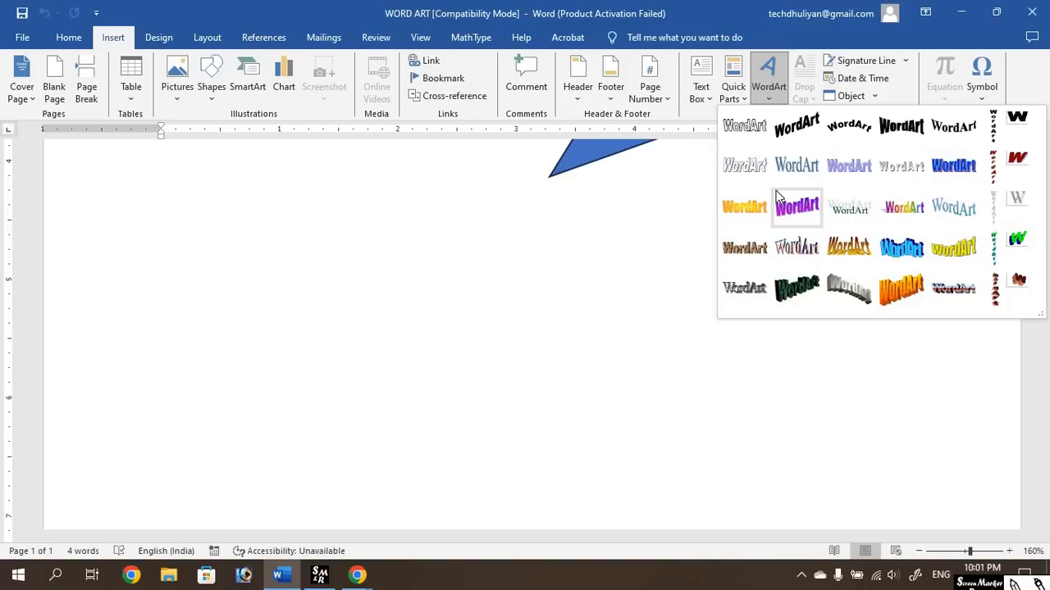
left_click(850, 132)
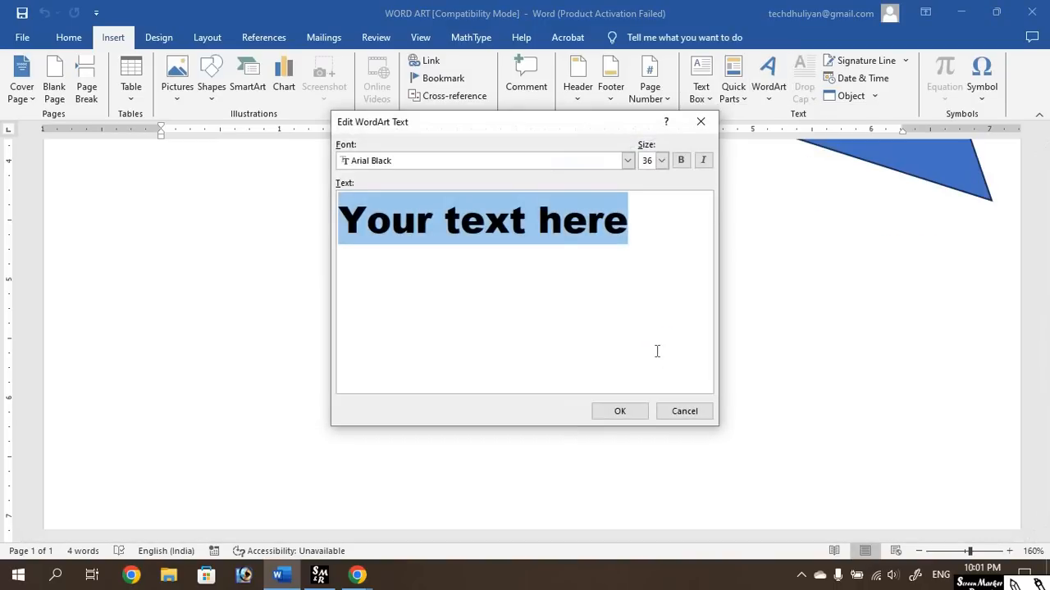
type("M")
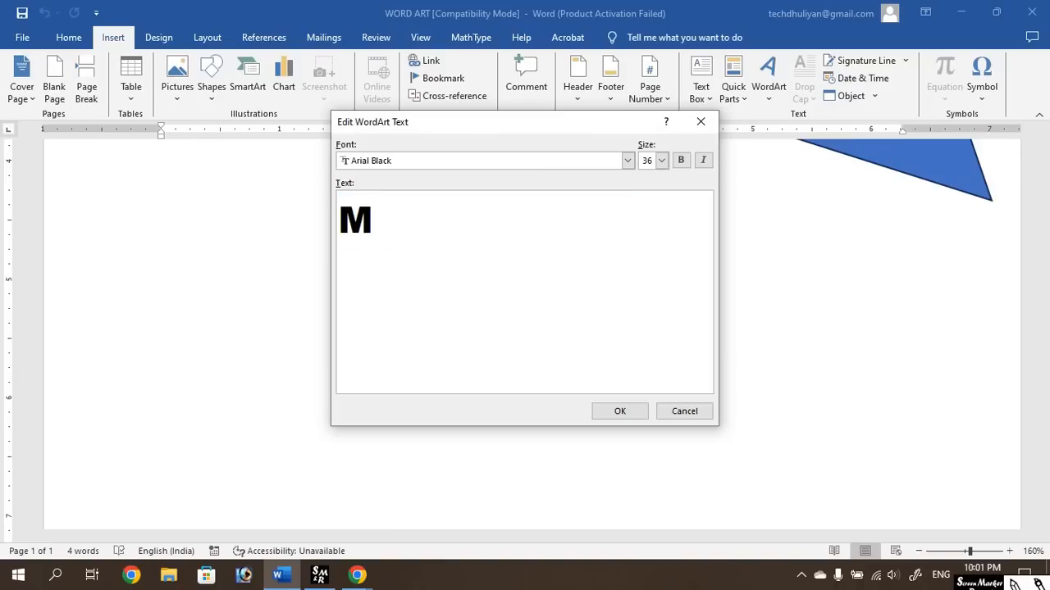
type("ONDAL COMPUTER")
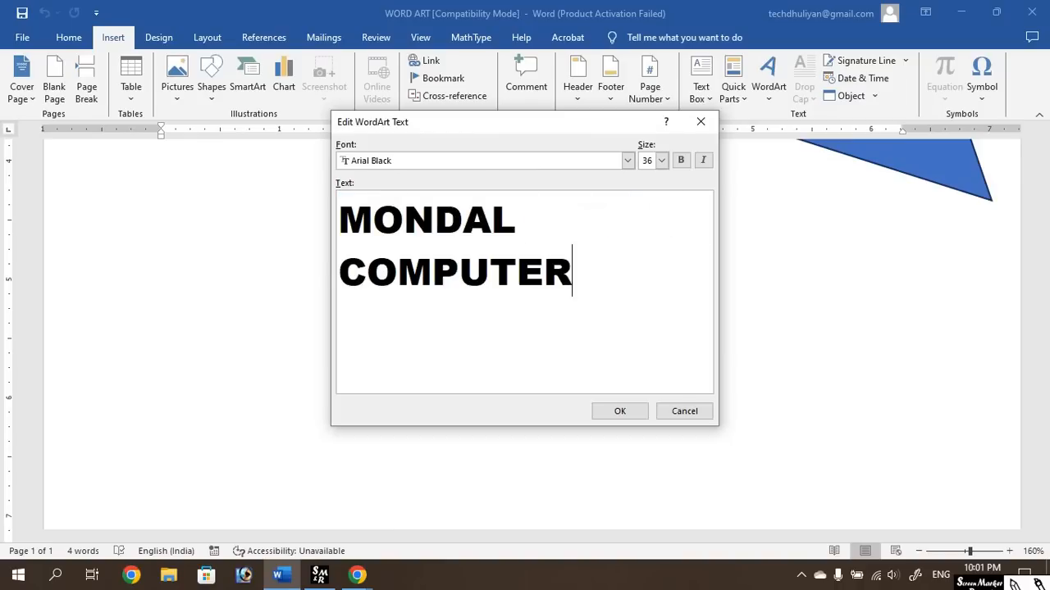
type(" TRAINING CE")
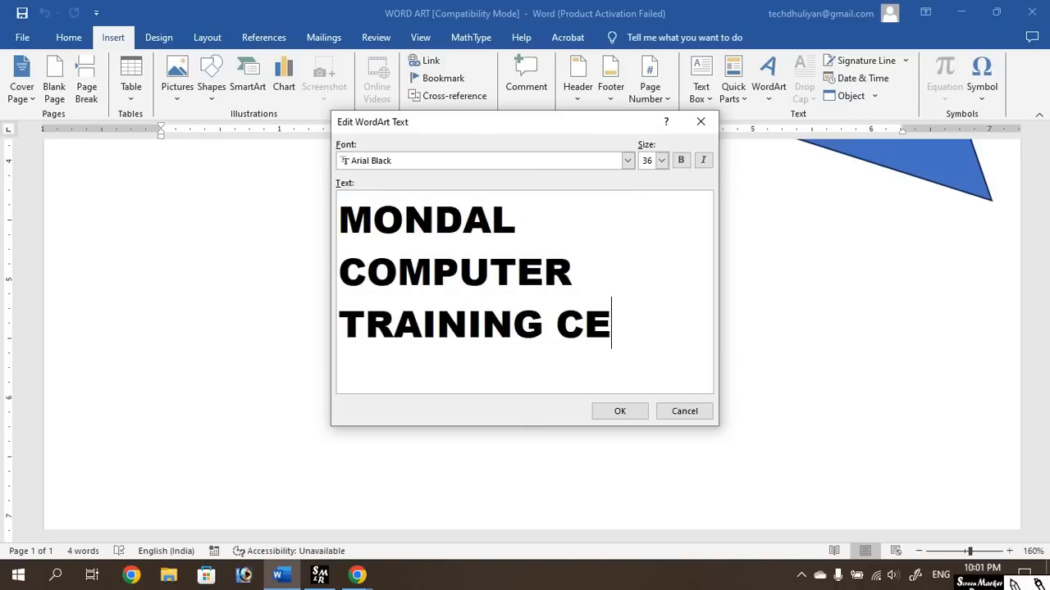
type("NTRE")
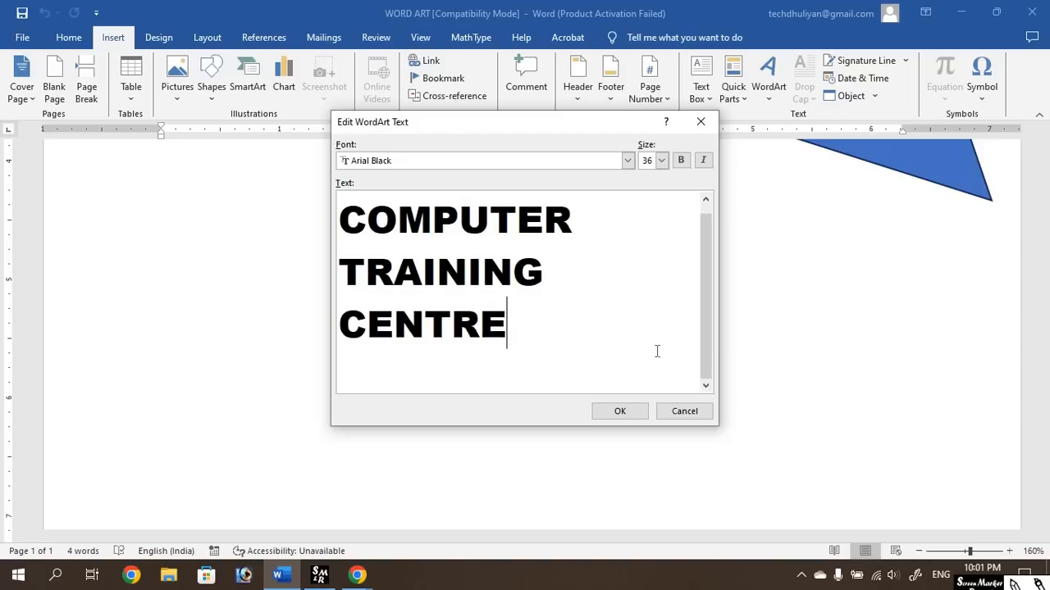
left_click(615, 411)
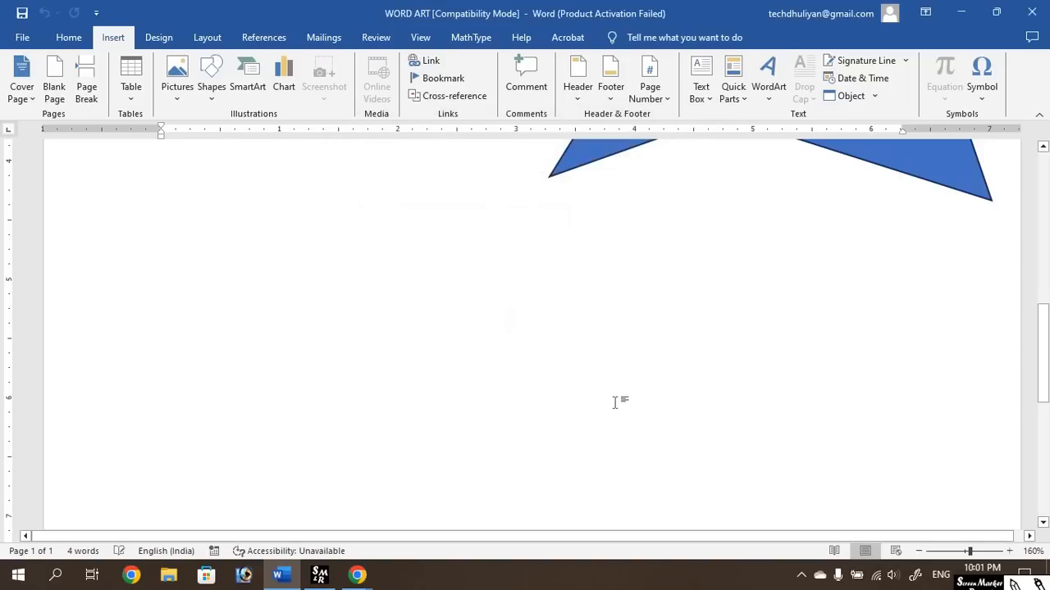
Set the text wrapping of the arched WordArt to In Front of Text.
scroll(644, 354, "up", 10)
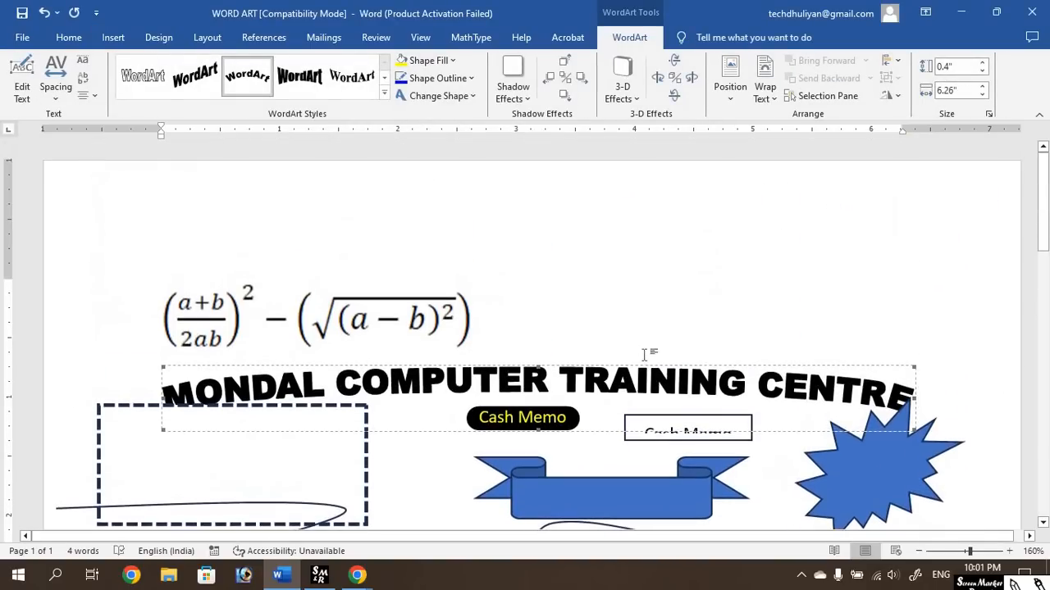
scroll(644, 354, "down", 3)
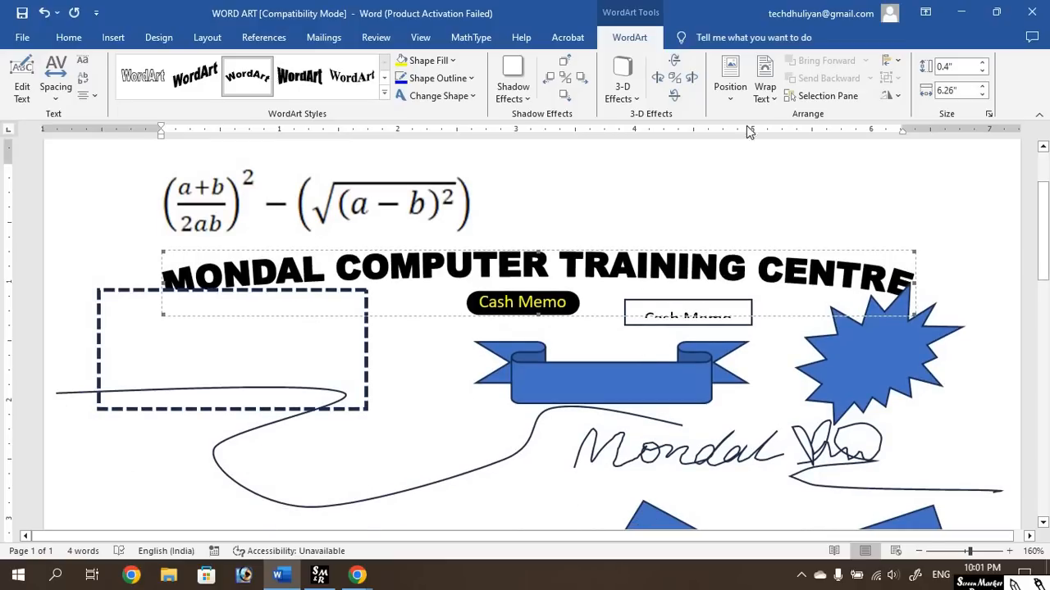
left_click(767, 99)
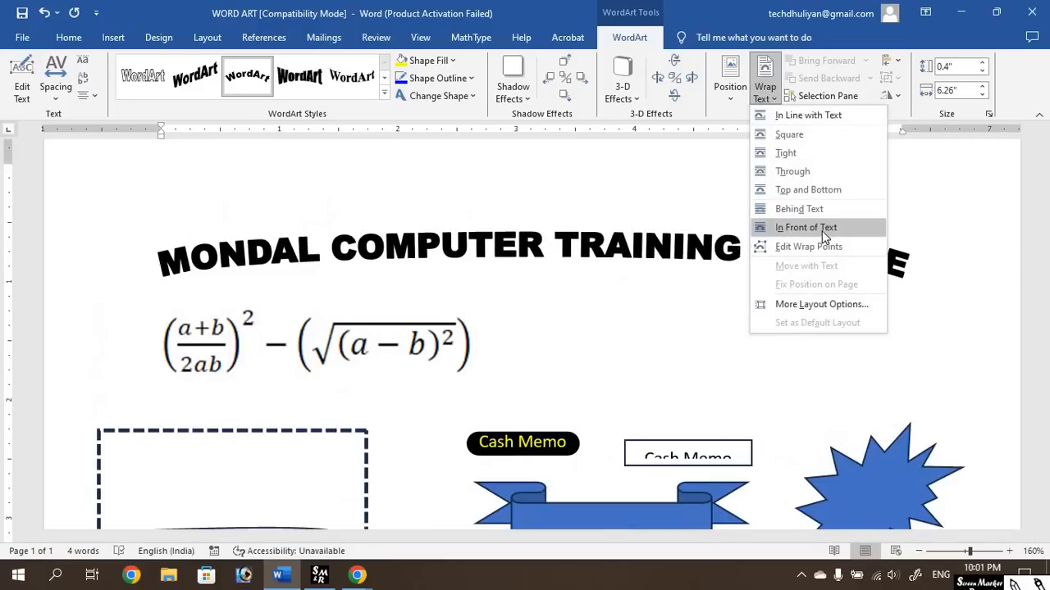
left_click(824, 228)
Move the arched WordArt down the page to the empty area just below the large blue freeform shape.
scroll(697, 189, "down", 2)
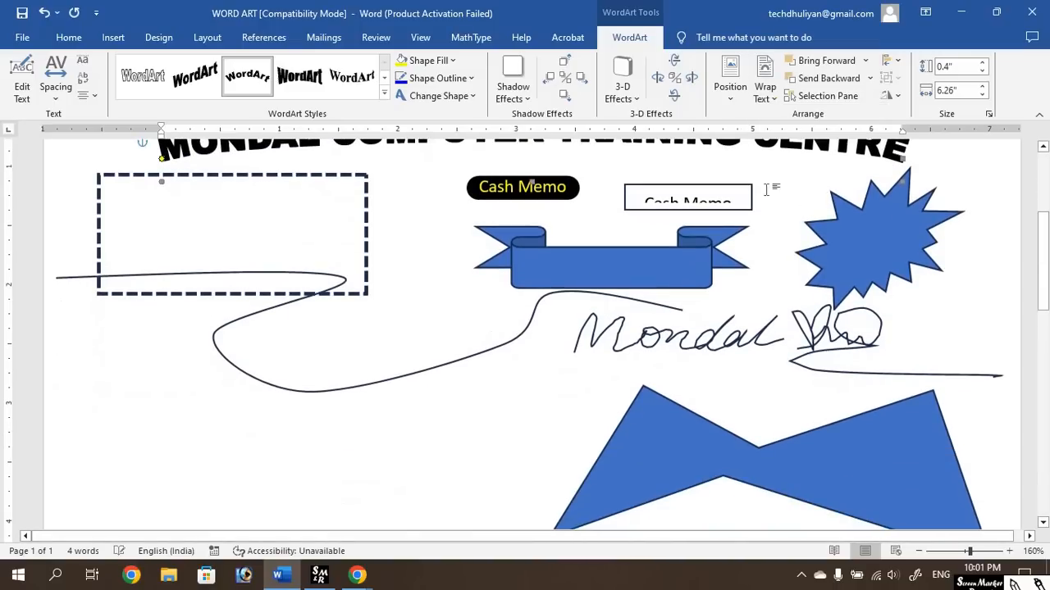
left_click_drag(697, 188, 693, 448)
scroll(693, 449, "down", 1)
scroll(711, 402, "down", 5)
scroll(708, 304, "up", 2)
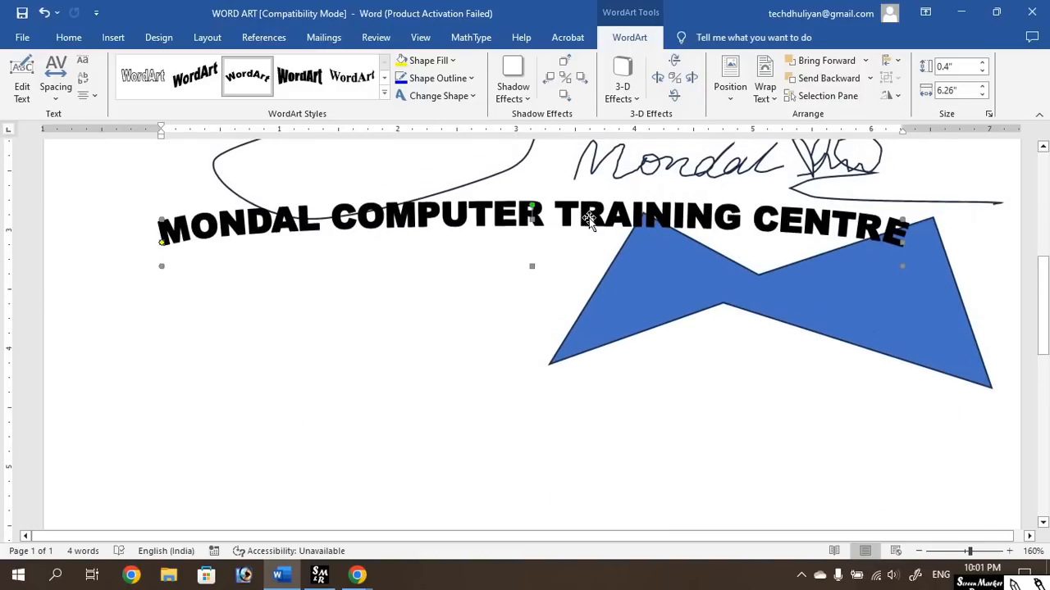
left_click_drag(574, 354, 583, 377)
scroll(586, 373, "down", 2)
scroll(590, 369, "down", 2)
scroll(593, 367, "up", 1)
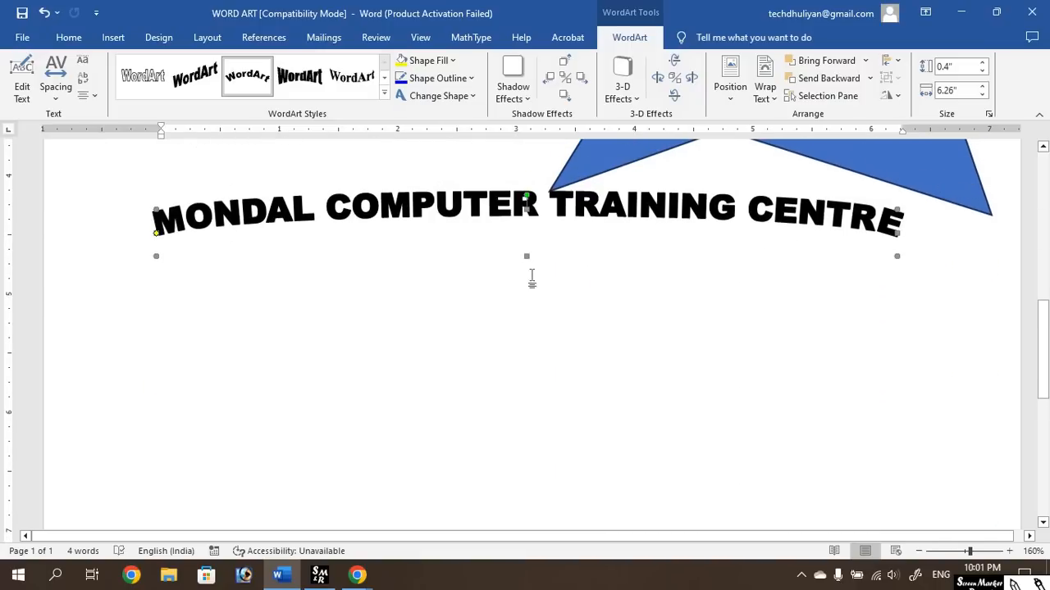
Stretch the arched WordArt downward to a height of about 4.28" so its curve becomes steeper.
left_click_drag(524, 257, 528, 480)
scroll(539, 370, "down", 2)
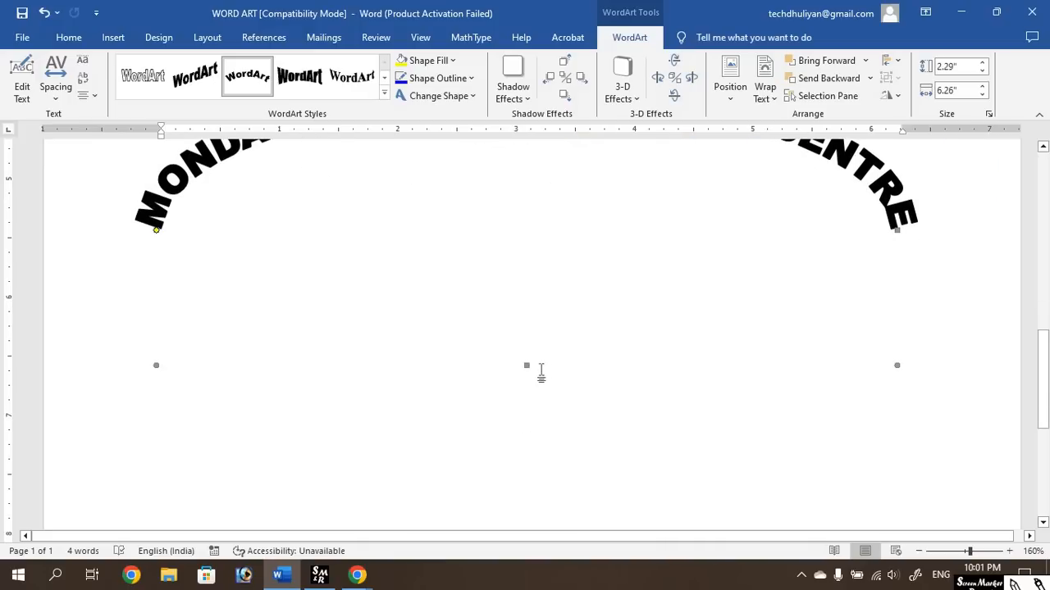
left_click_drag(524, 397, 546, 470)
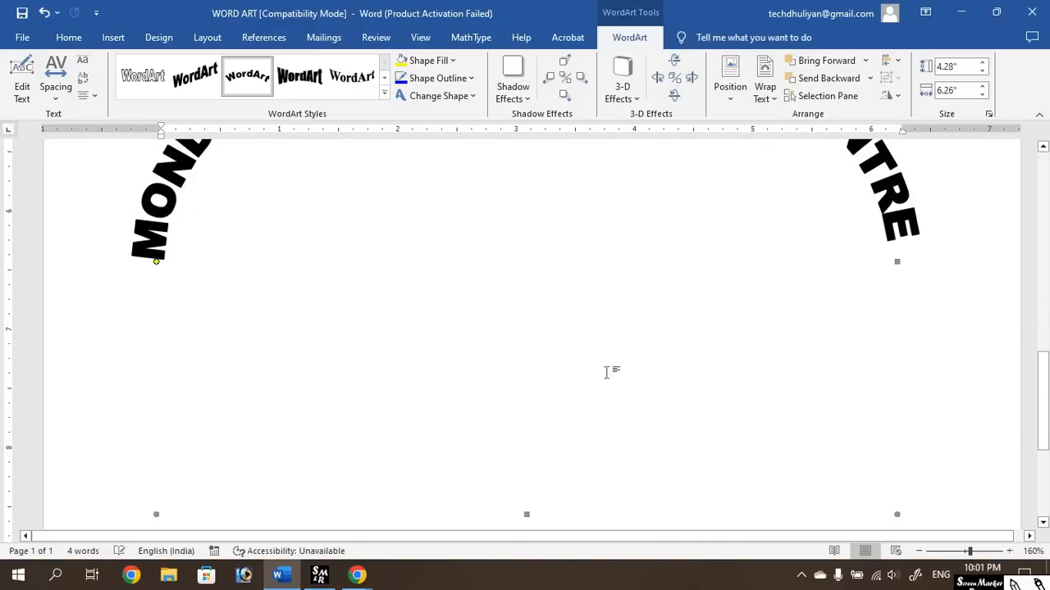
scroll(607, 370, "up", 2)
scroll(607, 369, "down", 1)
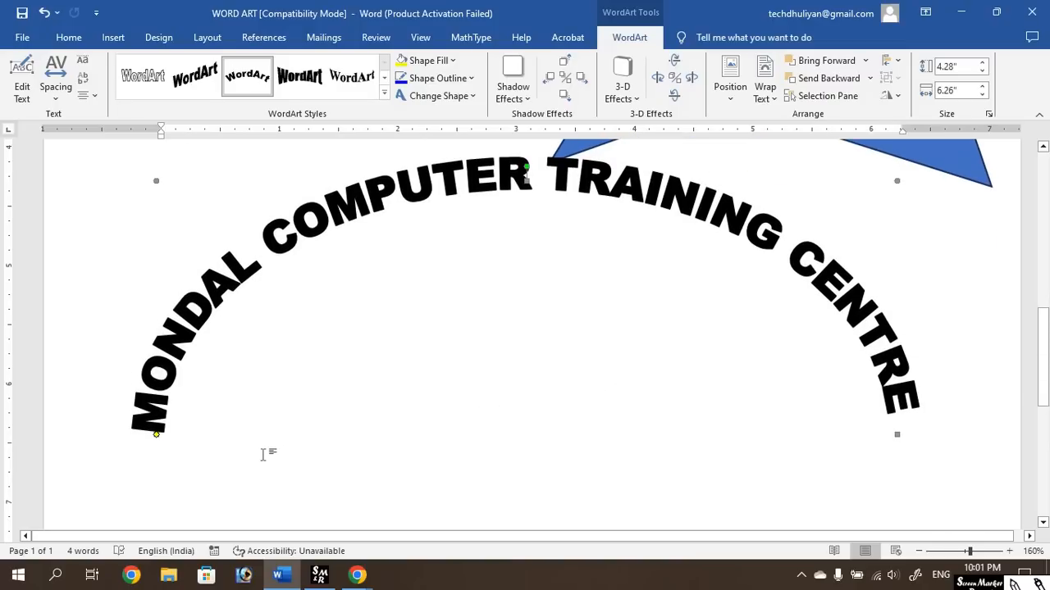
Widen the arched WordArt to about 7.09", flatten its arch, and nudge it slightly down from the blue shape.
left_click_drag(894, 436, 962, 434)
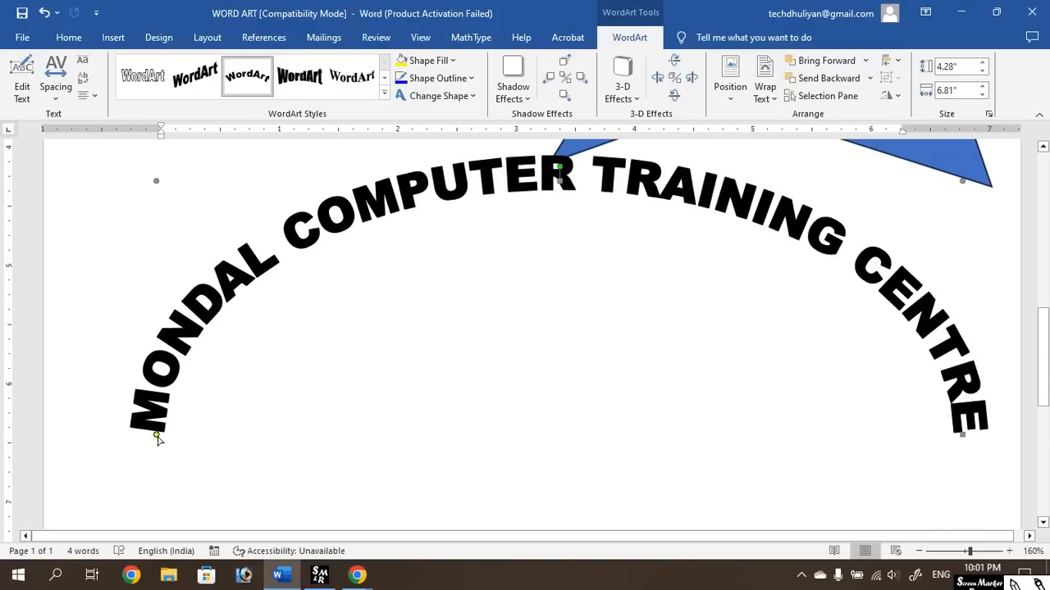
left_click_drag(163, 413, 179, 384)
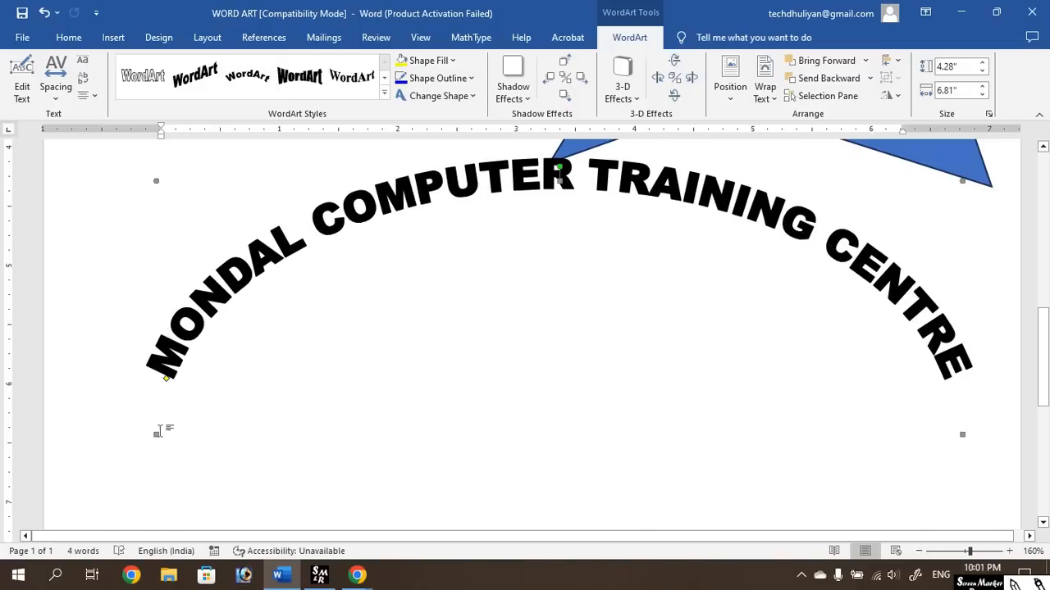
left_click_drag(130, 428, 127, 427)
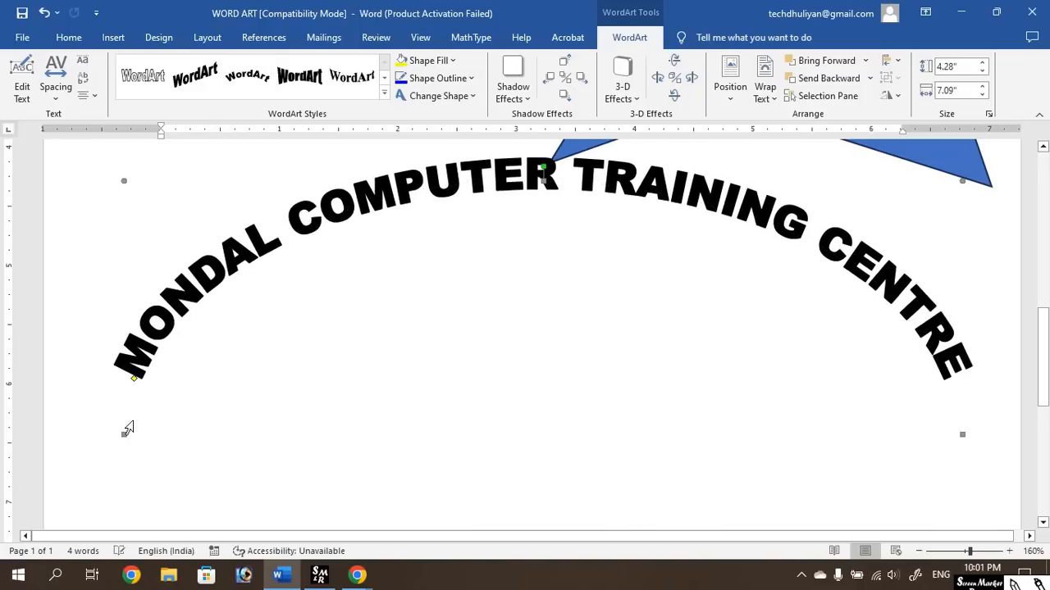
left_click_drag(139, 365, 170, 351)
scroll(693, 256, "up", 1)
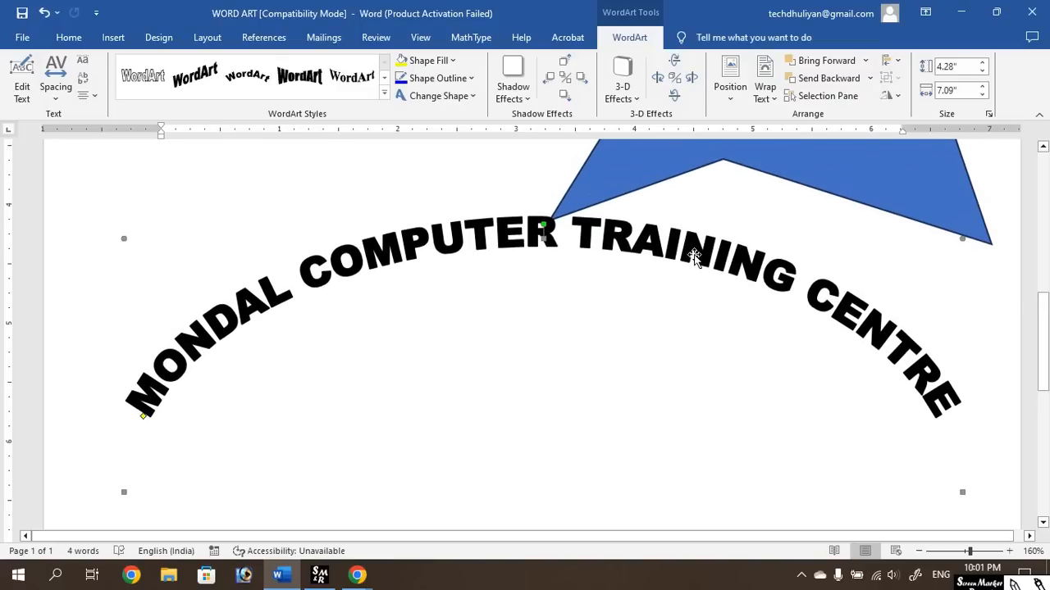
left_click_drag(693, 261, 693, 265)
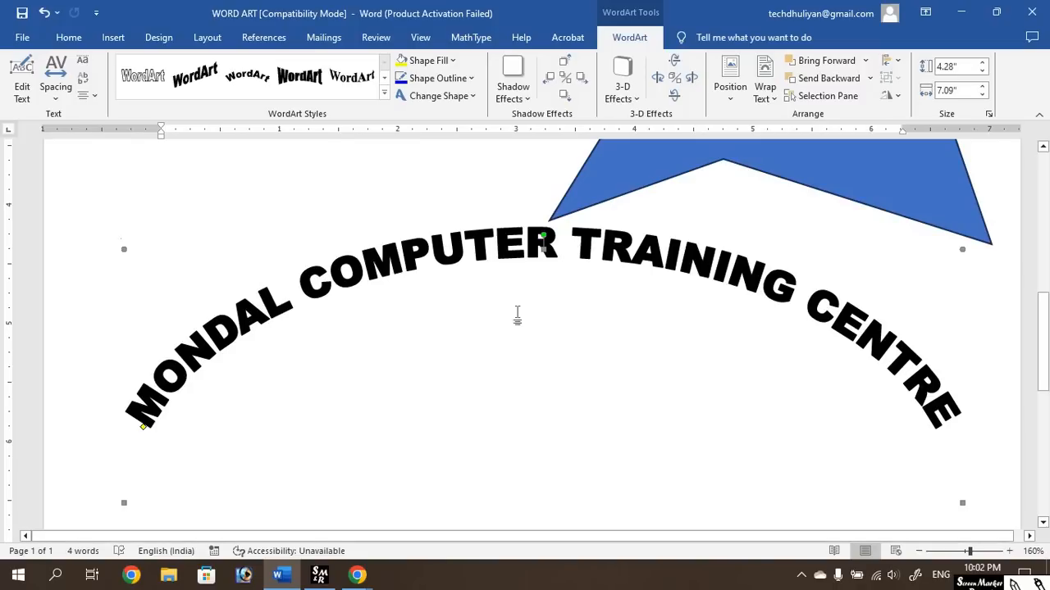
Draw a ribbon banner about 1.69" wide and 0.32" high centred under the arched text, then widen its middle panel and deepen its folds.
scroll(505, 326, "down", 1)
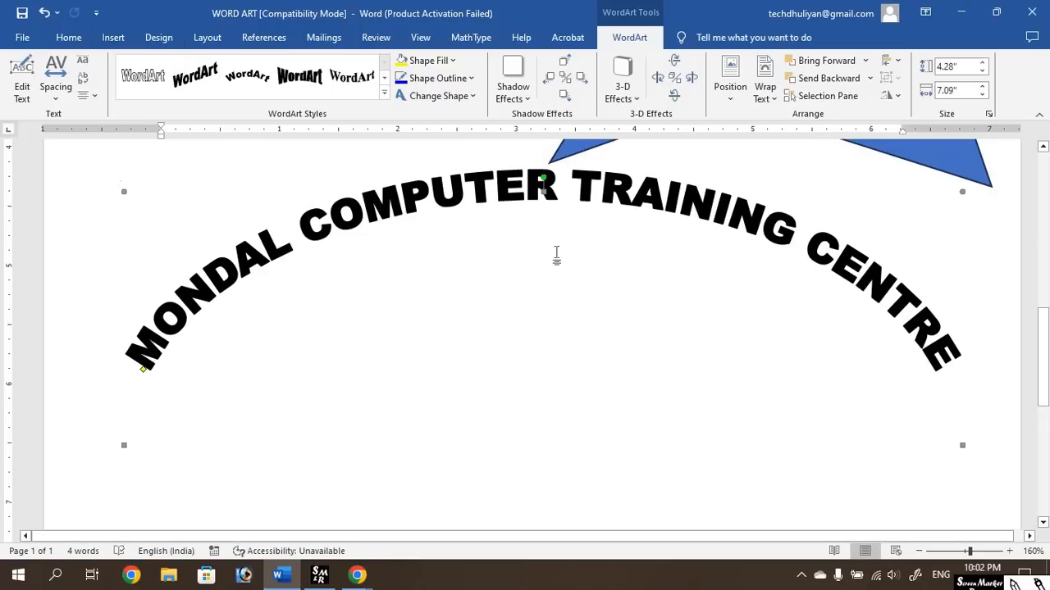
left_click(113, 37)
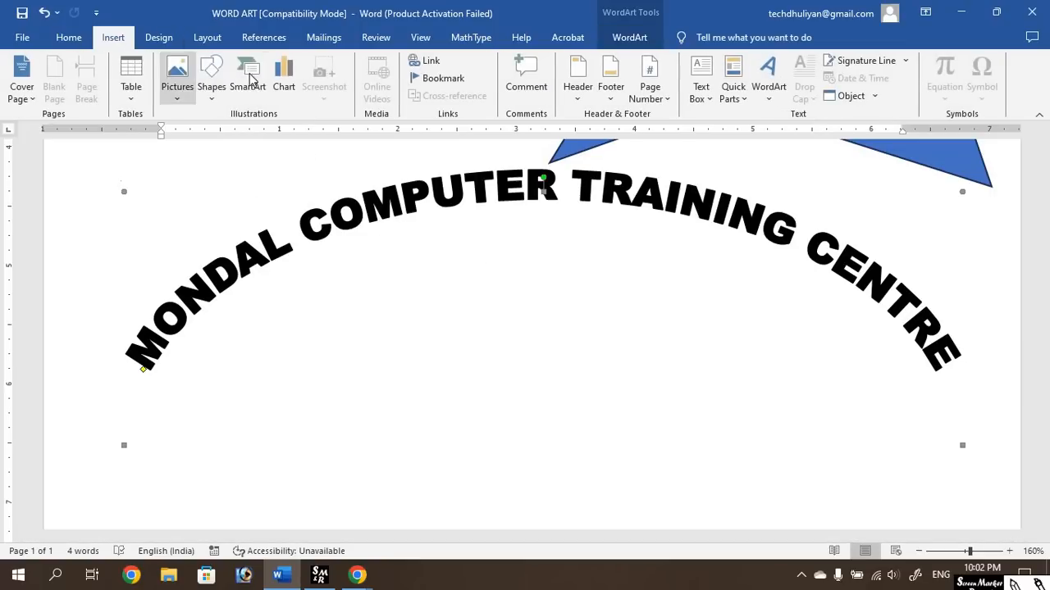
left_click(209, 86)
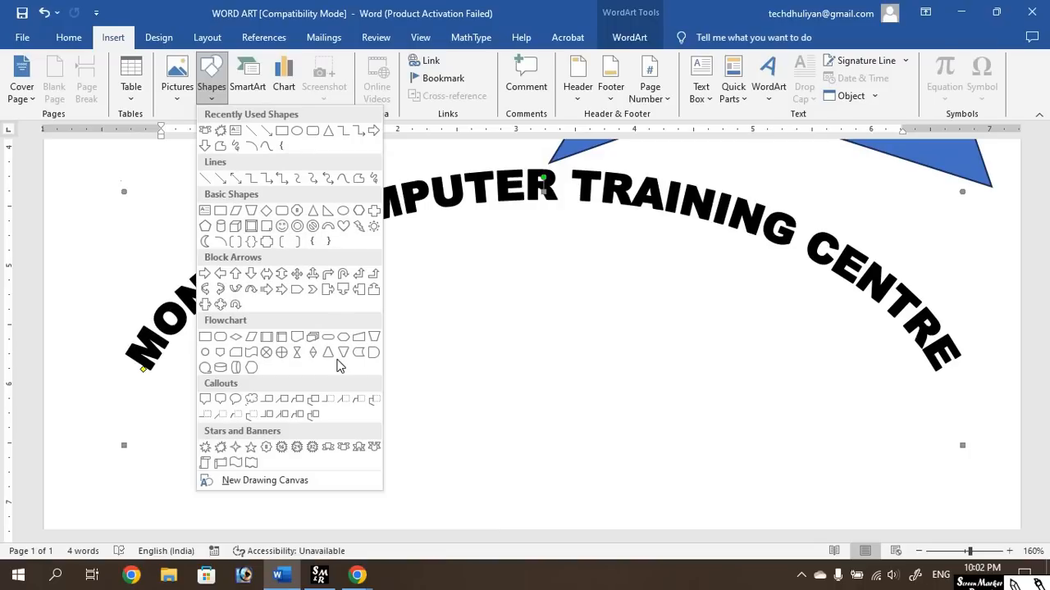
left_click(336, 452)
mouse_move(445, 305)
left_mouse_down()
mouse_move(637, 316)
mouse_move(646, 344)
left_mouse_up()
left_click_drag(556, 342, 523, 350)
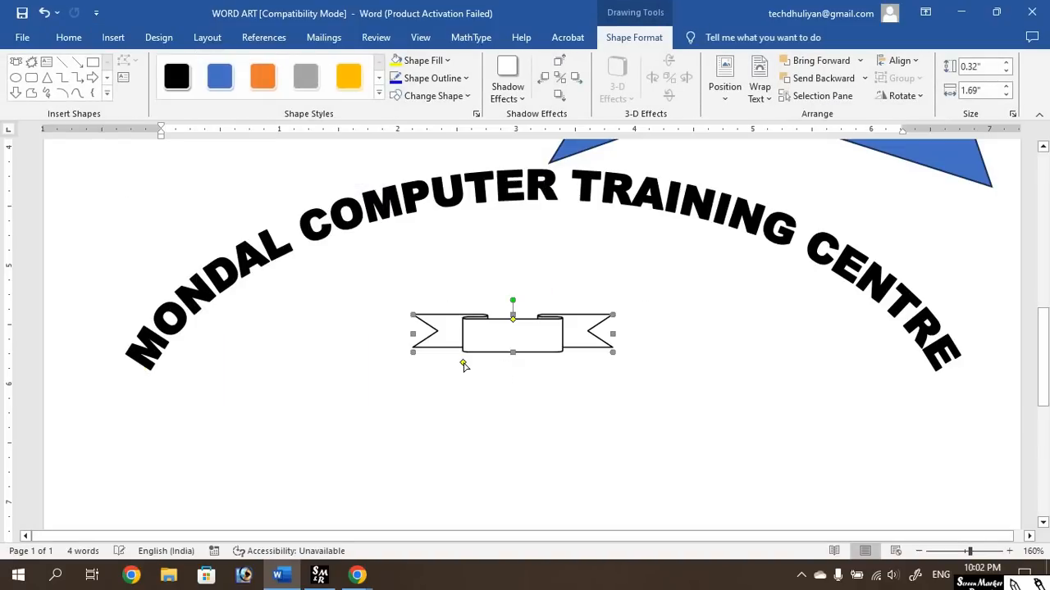
left_click_drag(463, 362, 445, 362)
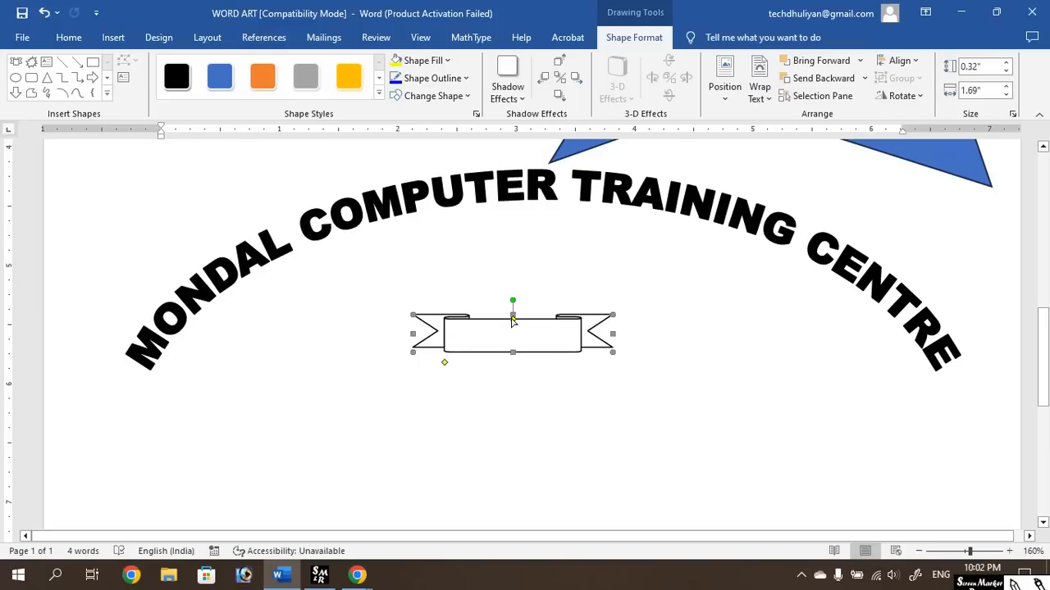
left_click_drag(512, 321, 513, 324)
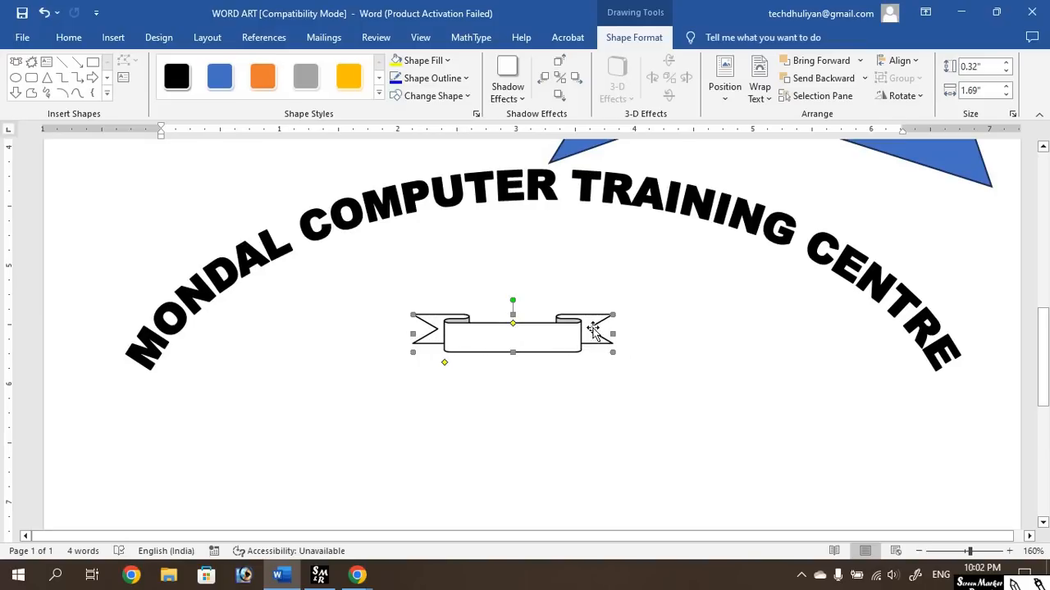
Fill the ribbon banner under the arched text with red and give it a yellow outline.
left_click(430, 61)
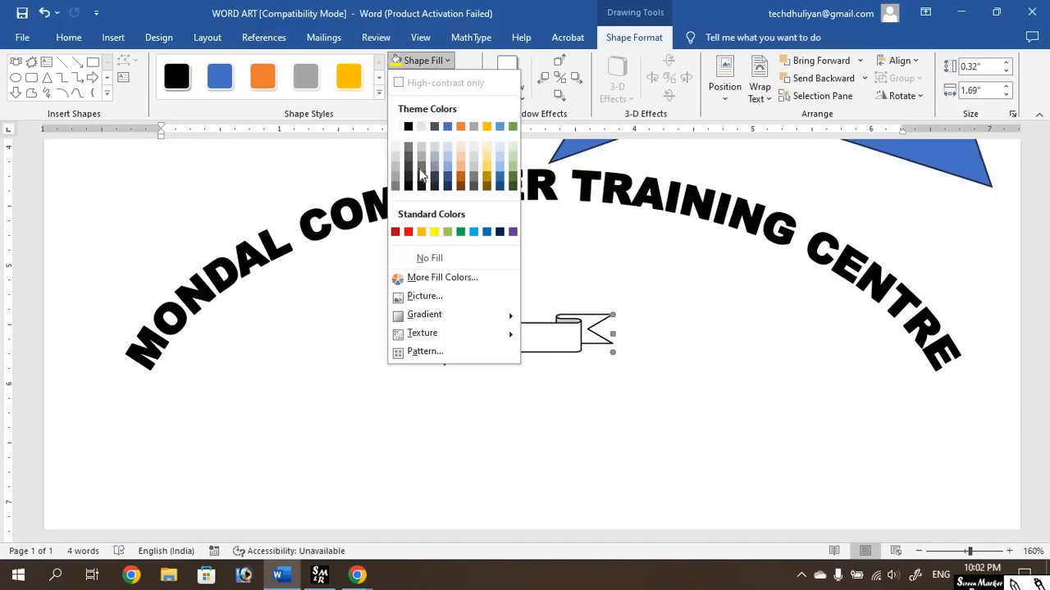
left_click(405, 232)
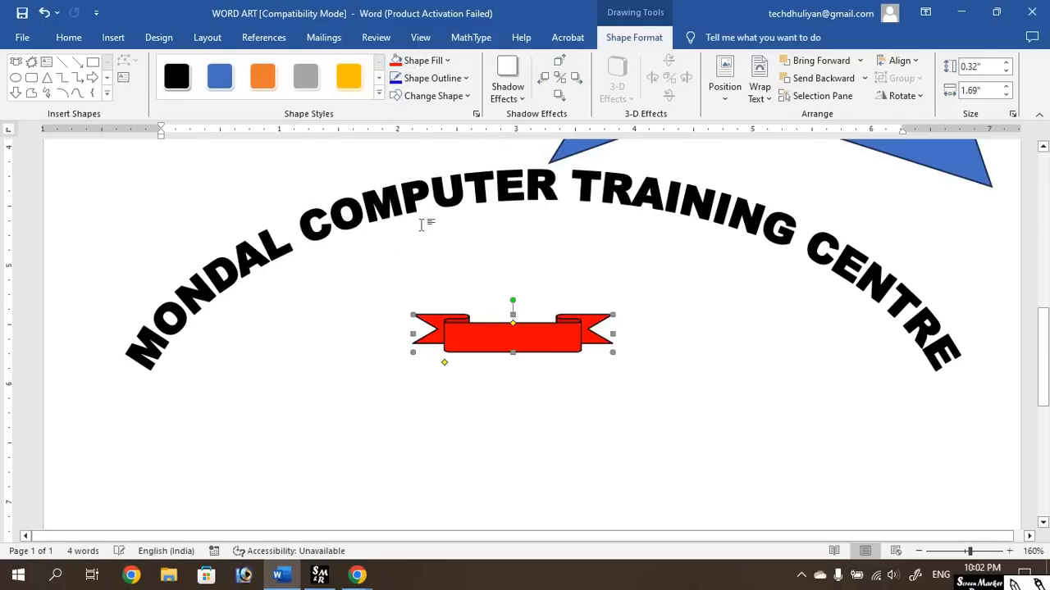
left_click(424, 80)
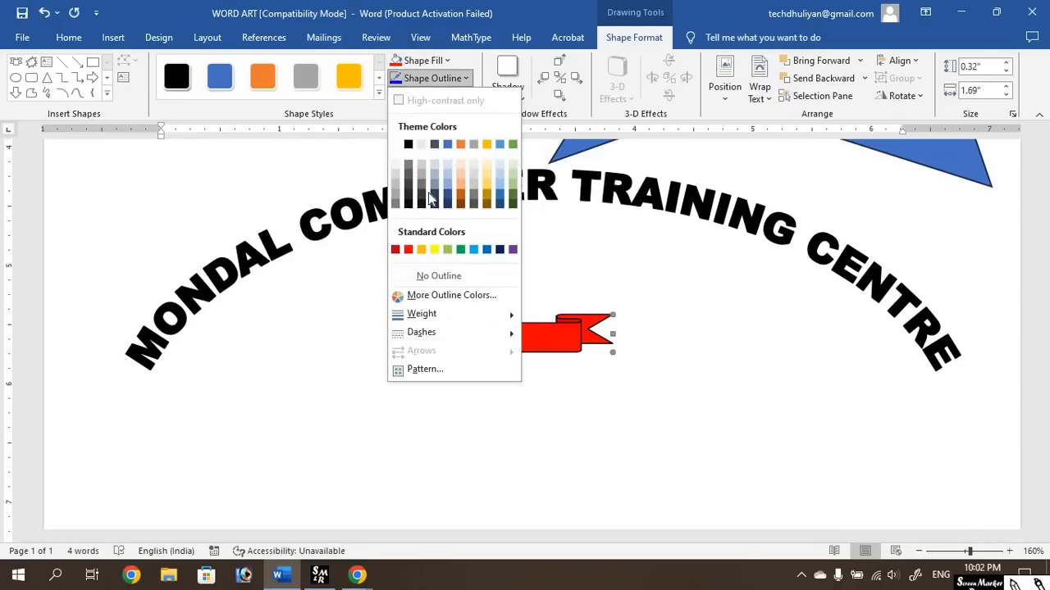
left_click(433, 248)
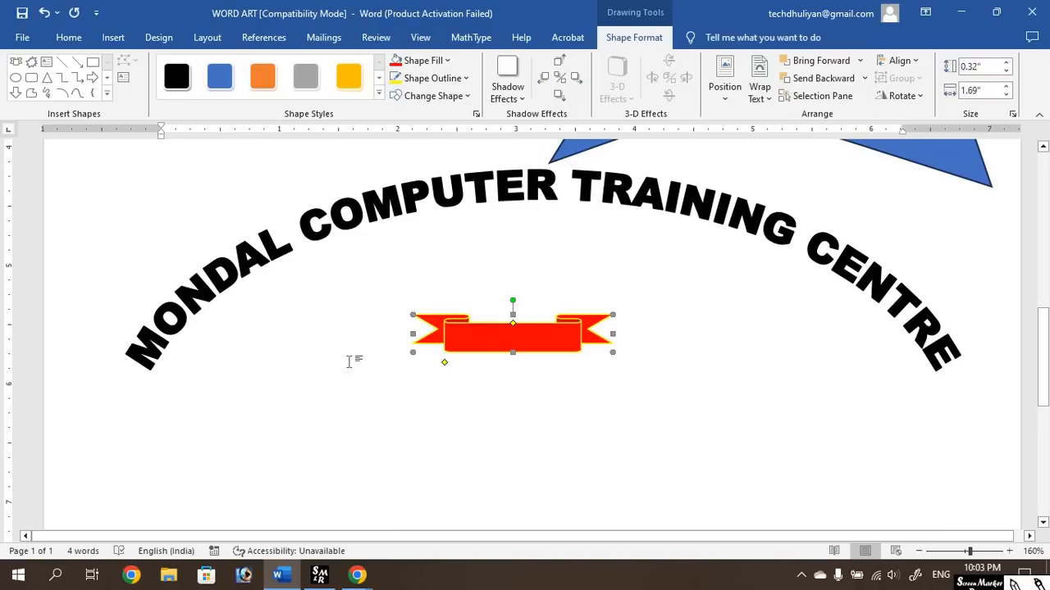
Draw a text box about 2.37" wide and 0.58" high below the red ribbon banner and enter "ESTD - 2019" in it.
scroll(410, 369, "up", 7)
left_click(336, 293)
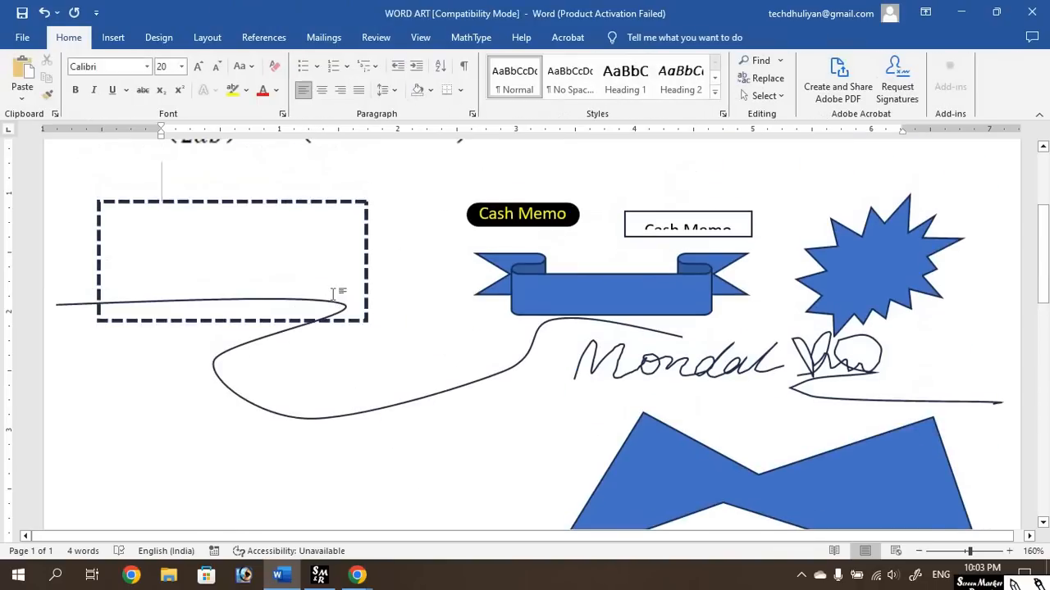
scroll(335, 293, "down", 8)
left_click(119, 38)
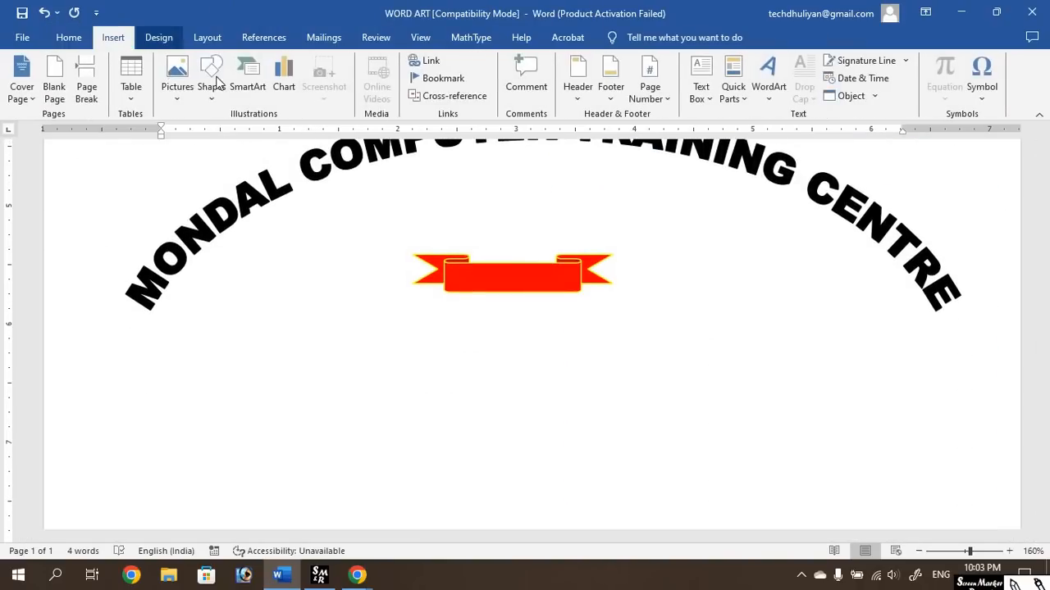
left_click(212, 86)
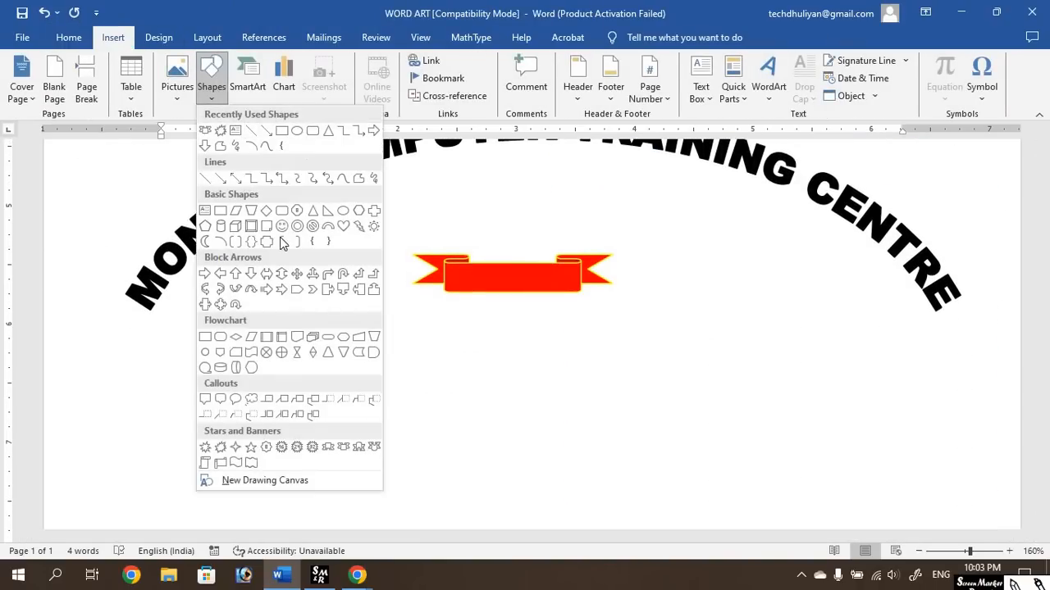
left_click(205, 210)
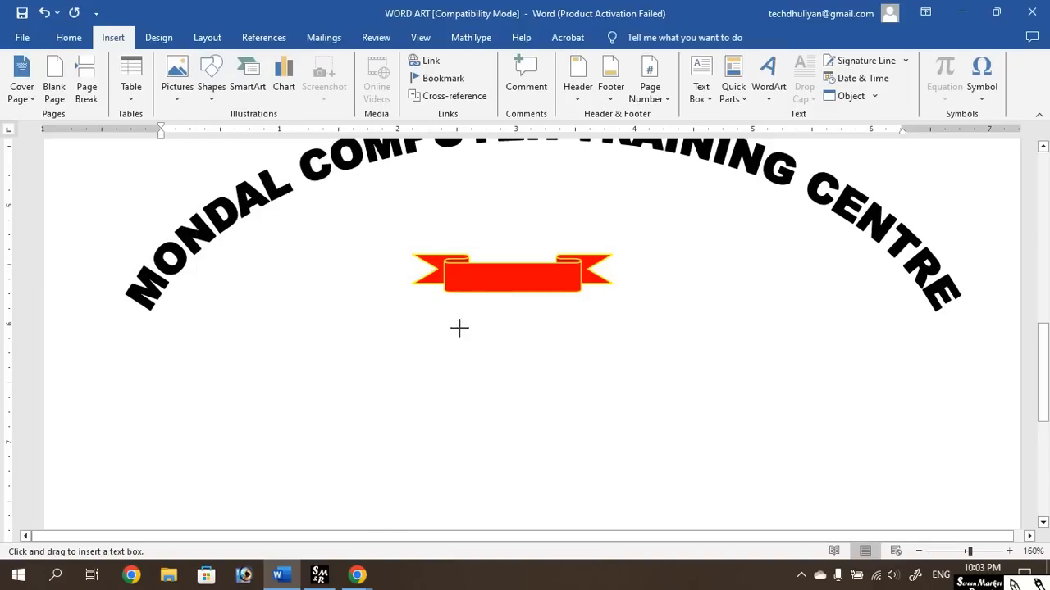
left_click_drag(413, 312, 685, 384)
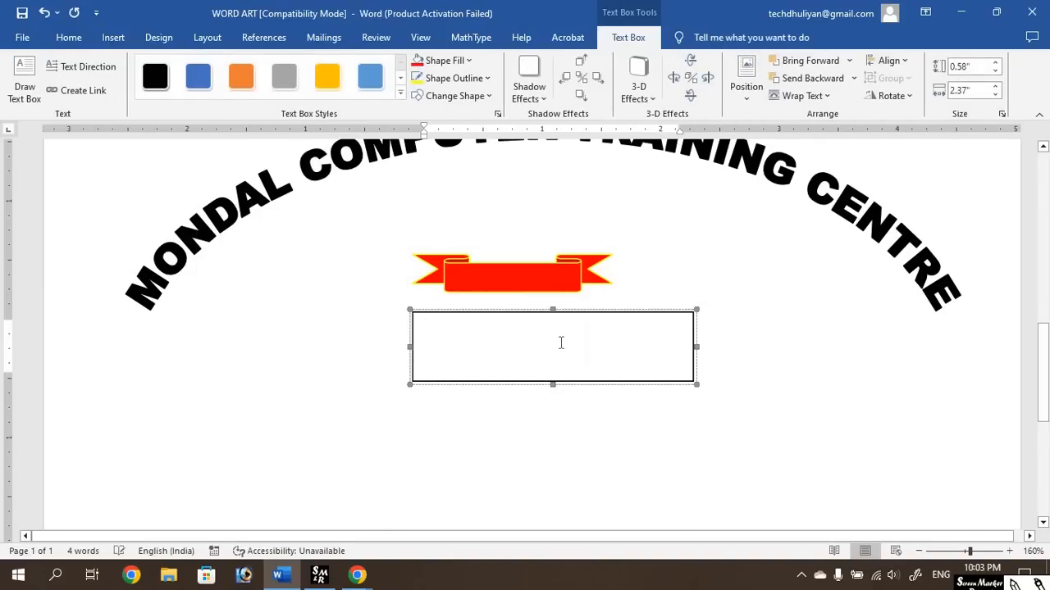
type("e")
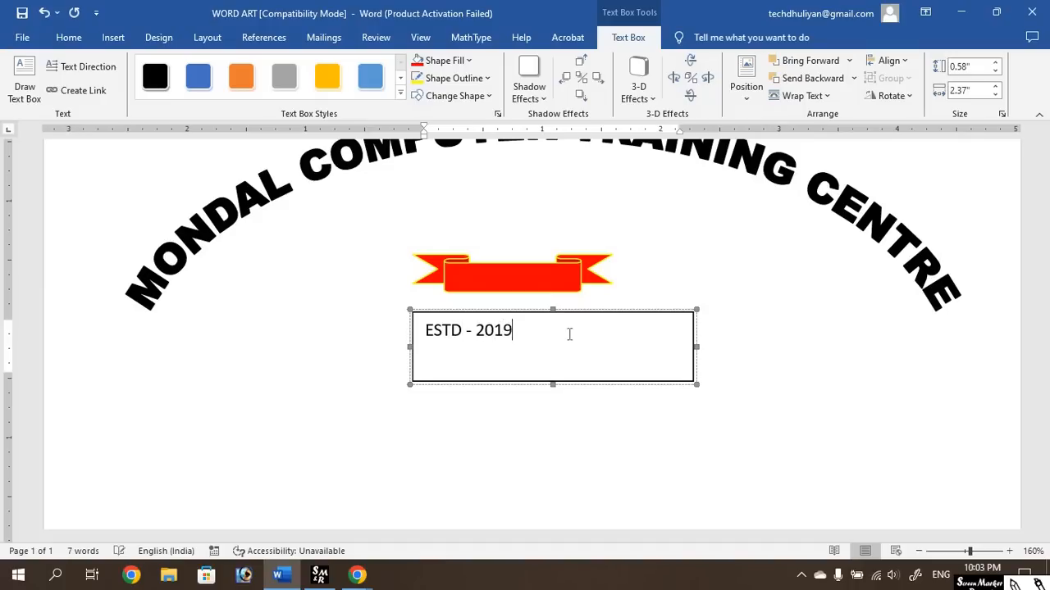
Shrink the "ESTD - 2019" text box to about 1.11" by 0.34" and remove its fill and outline.
left_click_drag(694, 386, 544, 354)
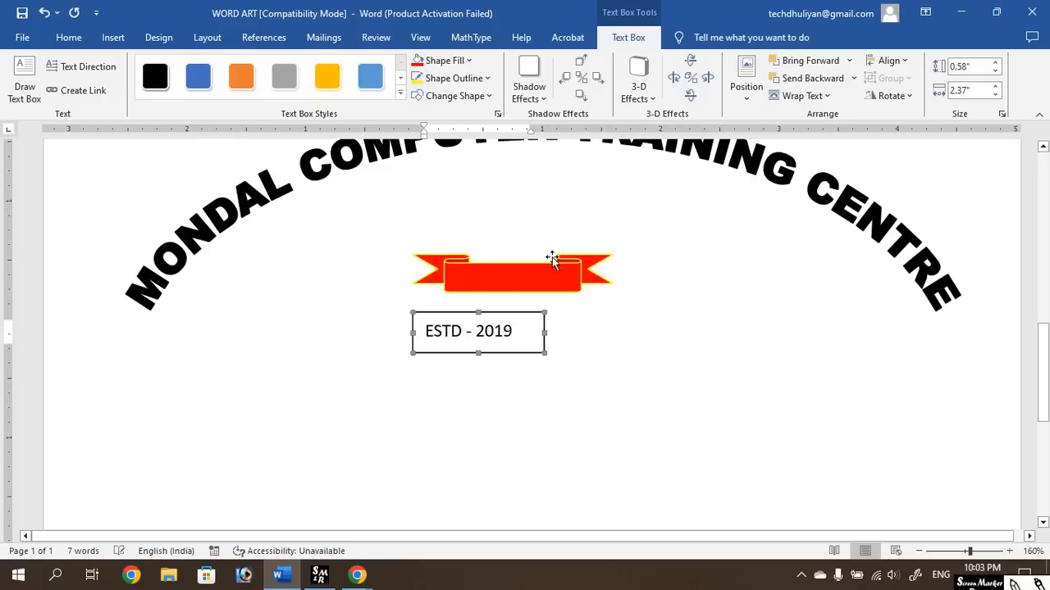
left_click(443, 62)
left_click(443, 255)
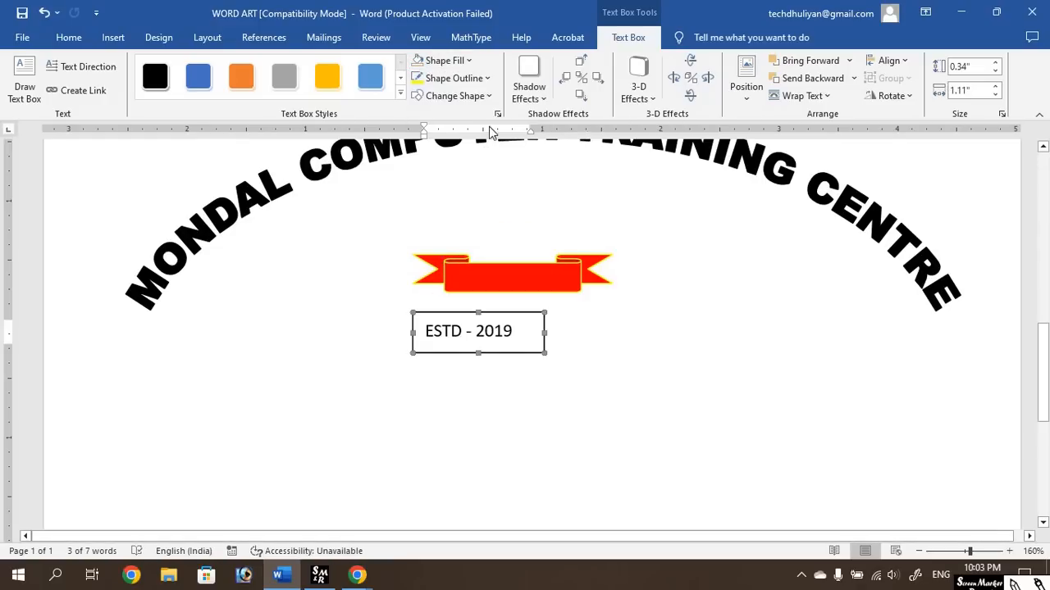
left_click(461, 78)
left_click(459, 276)
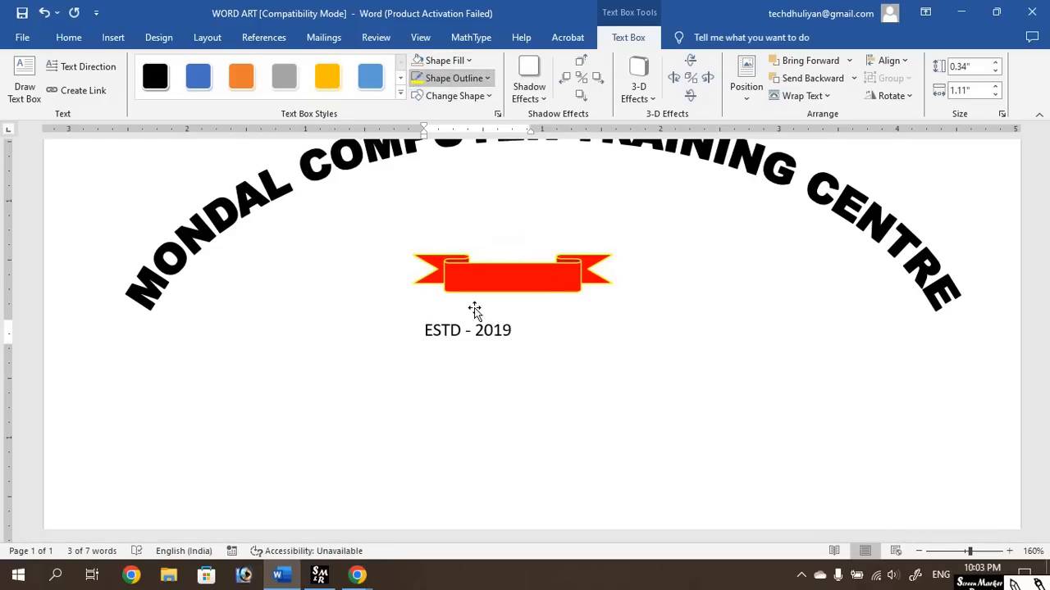
Place the "ESTD - 2019" text box over the ribbon's middle panel and make its text bold at 14 pt.
left_click(510, 337)
left_click_drag(509, 356, 546, 303)
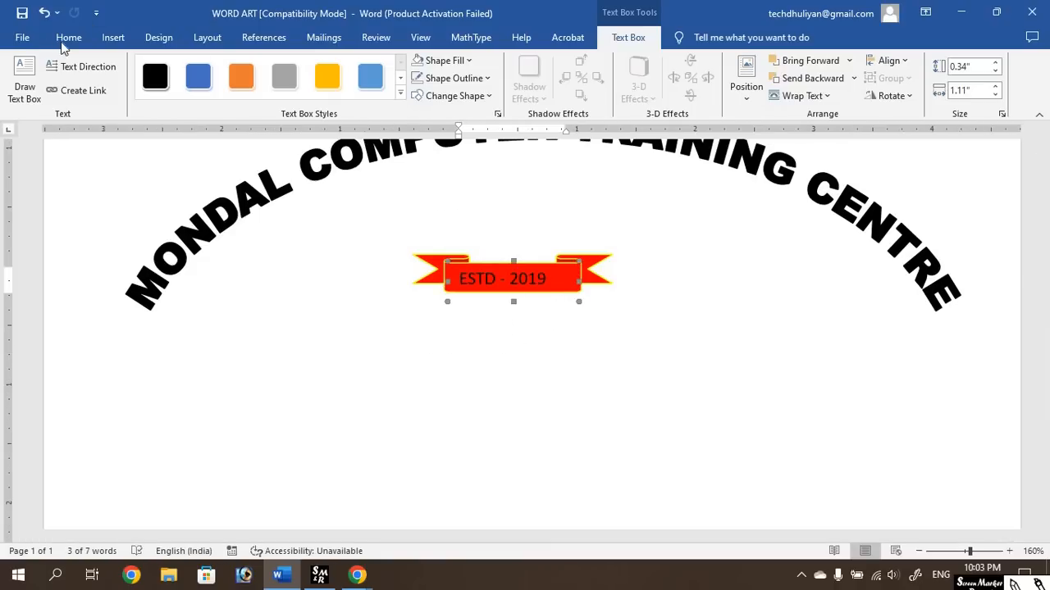
left_click(69, 37)
left_click(74, 89)
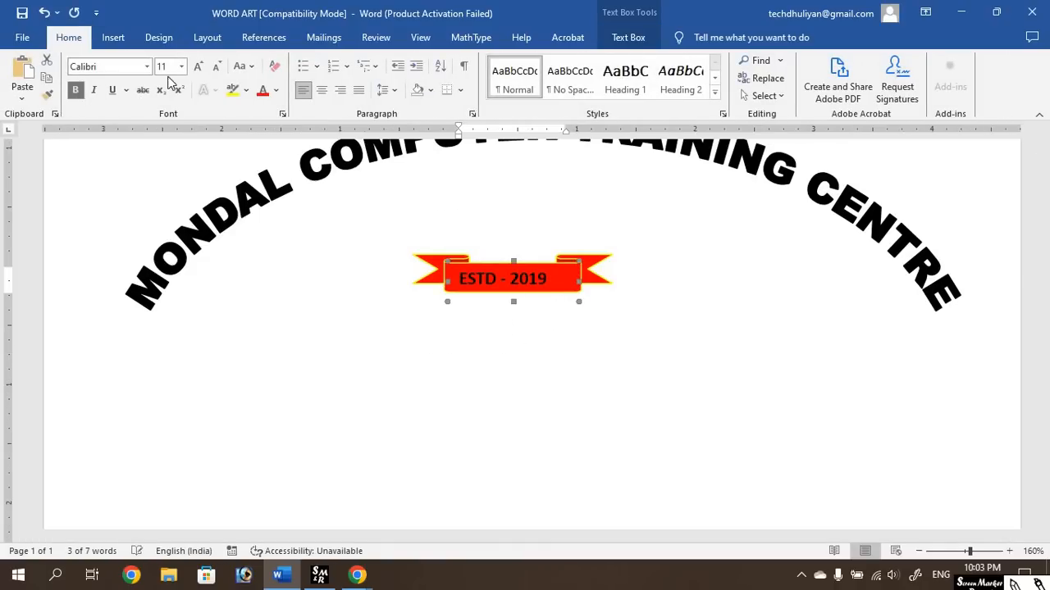
left_click(198, 68)
left_click(198, 68)
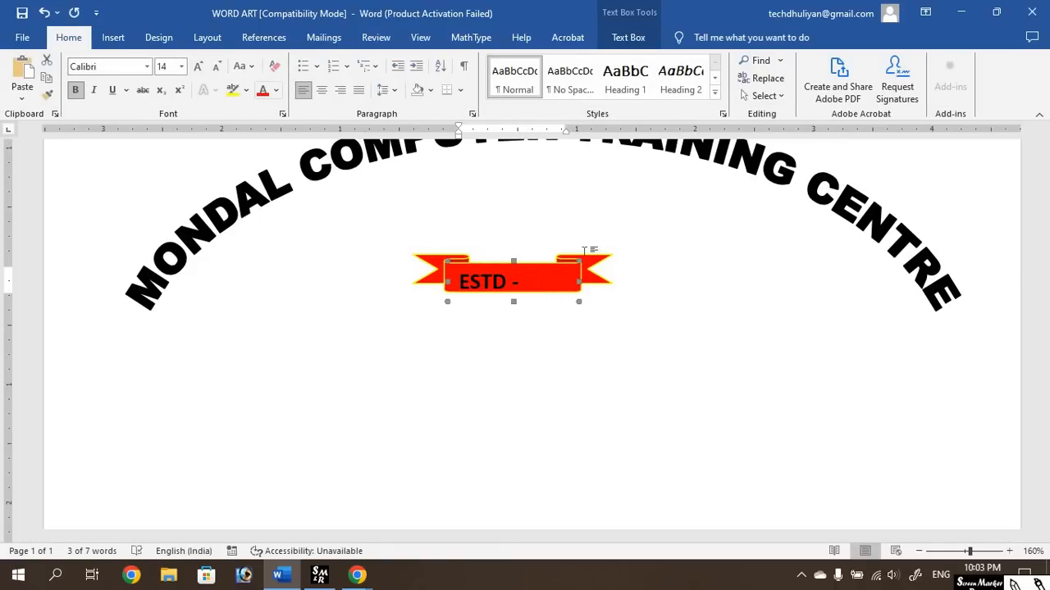
Widen the "ESTD - 2019" text box to fit its text on one line and nudge it slightly up and left.
left_click_drag(592, 279, 593, 280)
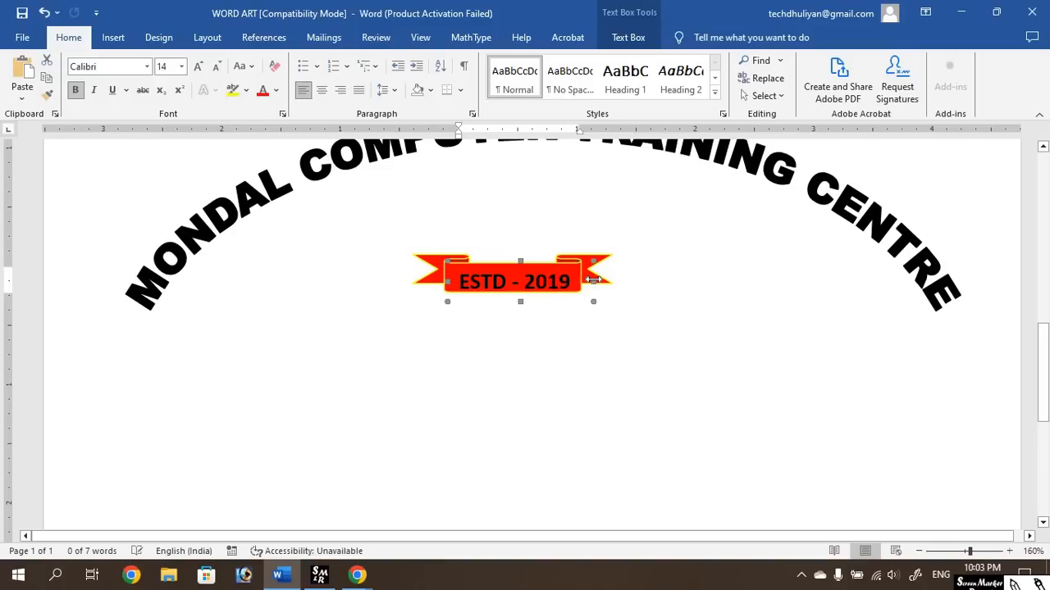
key("Up")
key("Up")
key("Left")
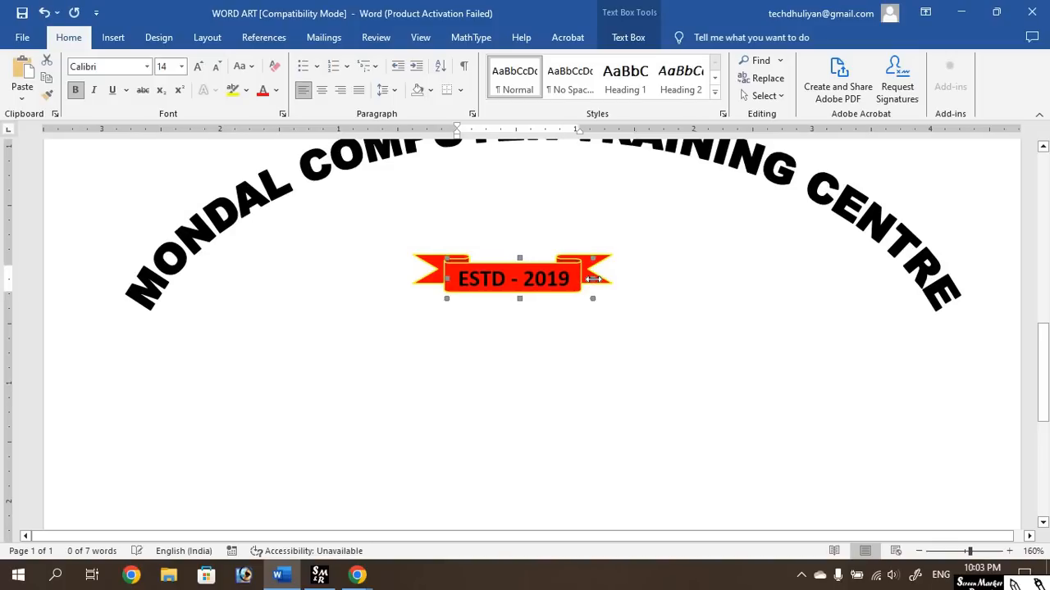
key("Up")
Change the "ESTD - 2019" text colour to white and deselect the text box.
left_click(277, 91)
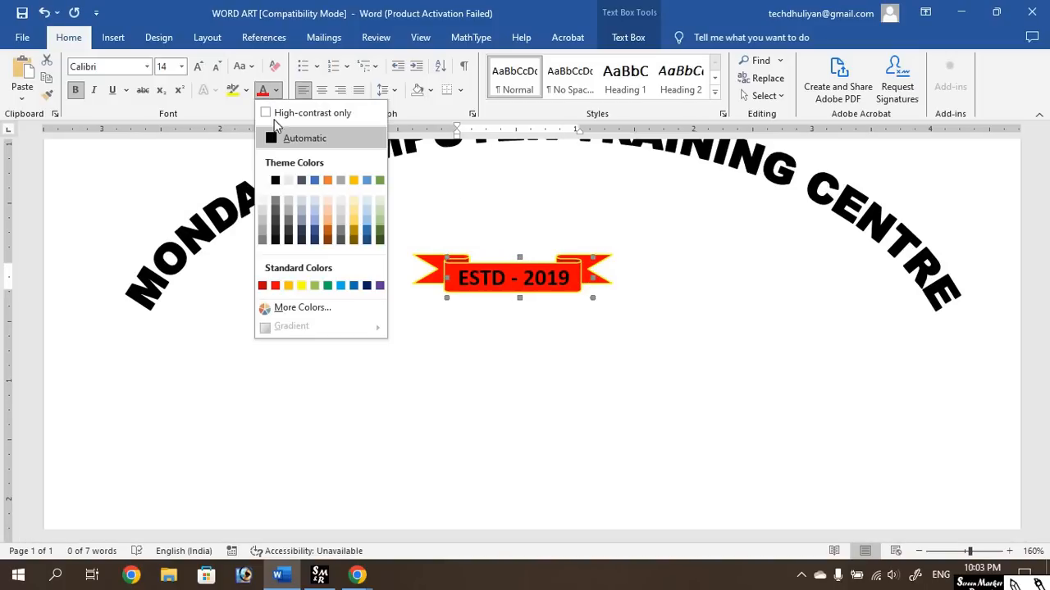
left_click(264, 181)
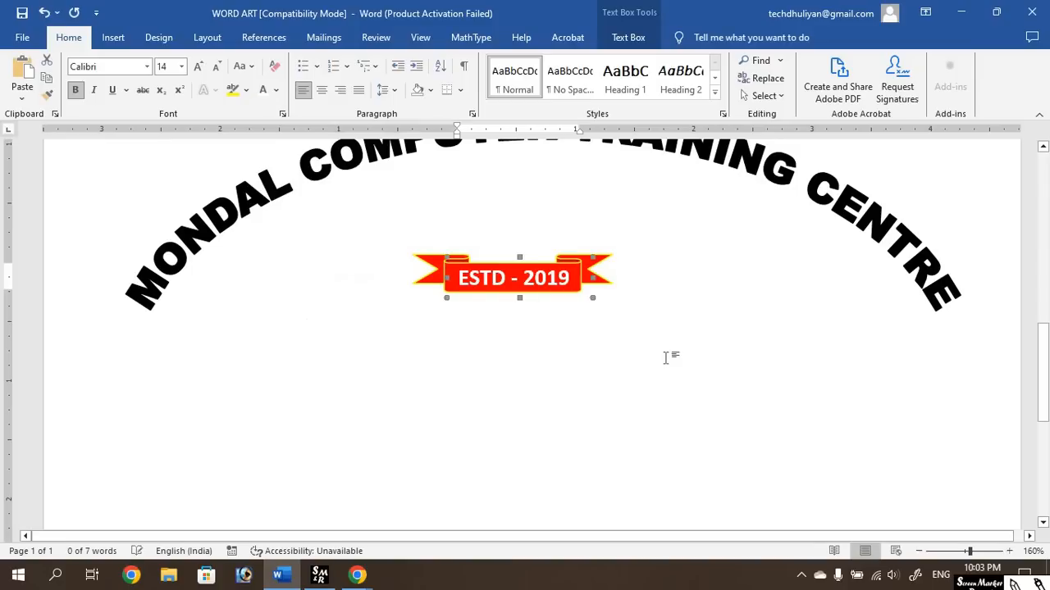
left_click(709, 347)
Select the arched WordArt title and look through its available shapes, shadow effects and 3-D effects.
scroll(721, 344, "down", 5)
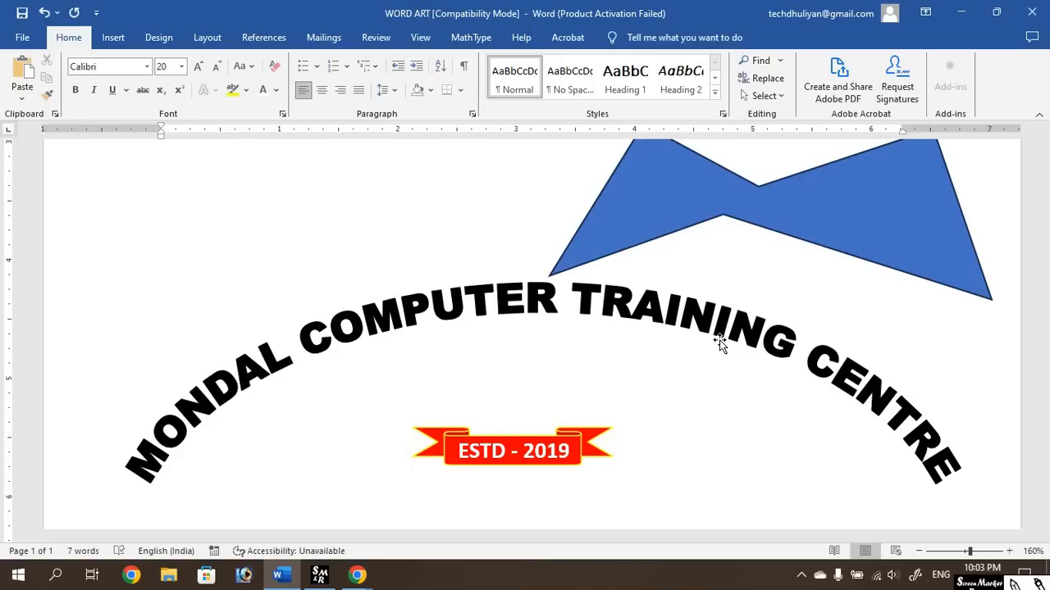
left_click(674, 319)
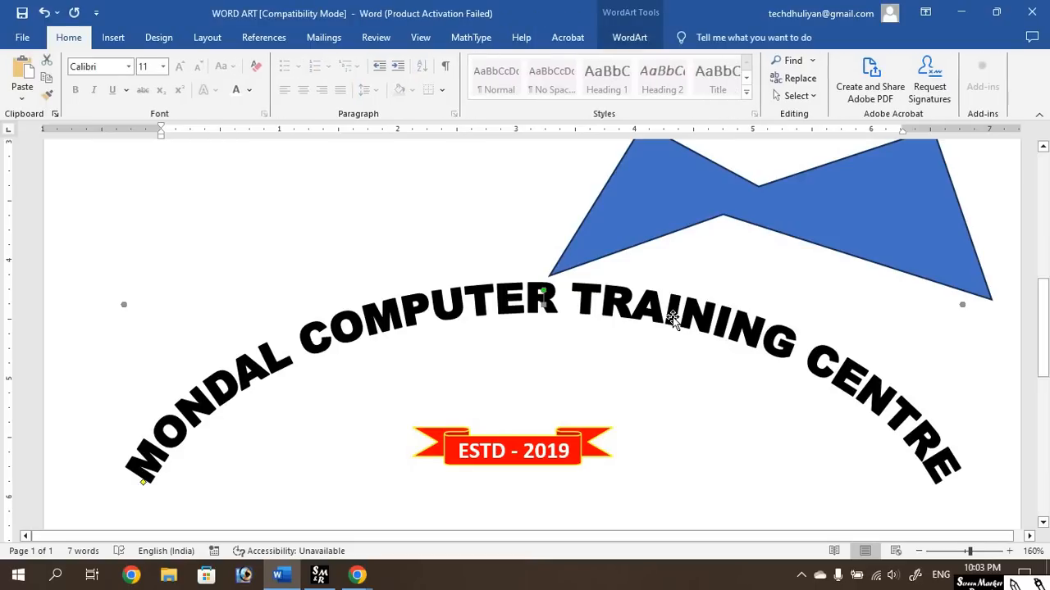
left_click(631, 37)
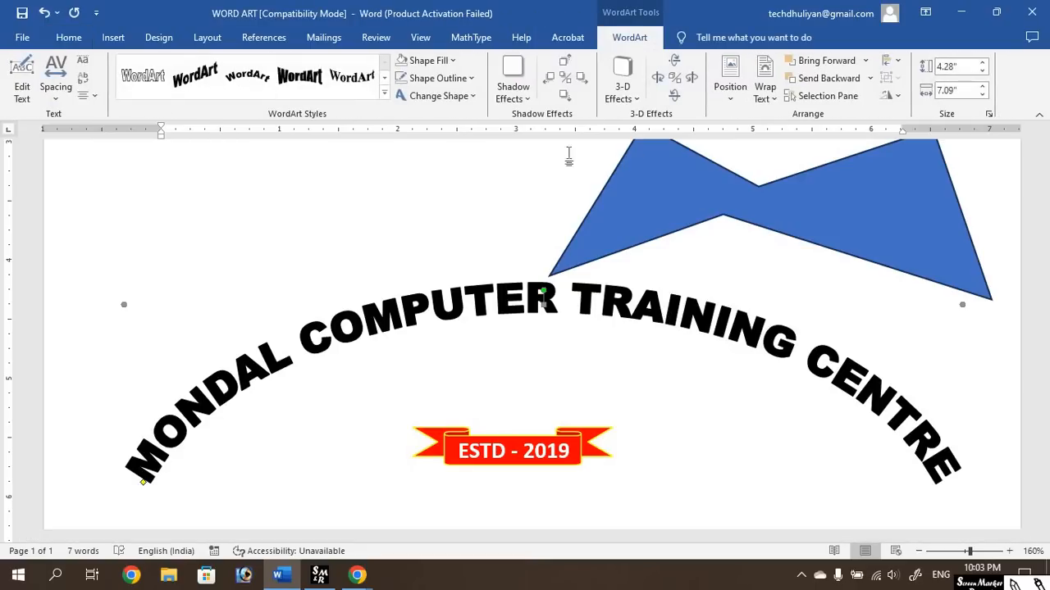
left_click(437, 96)
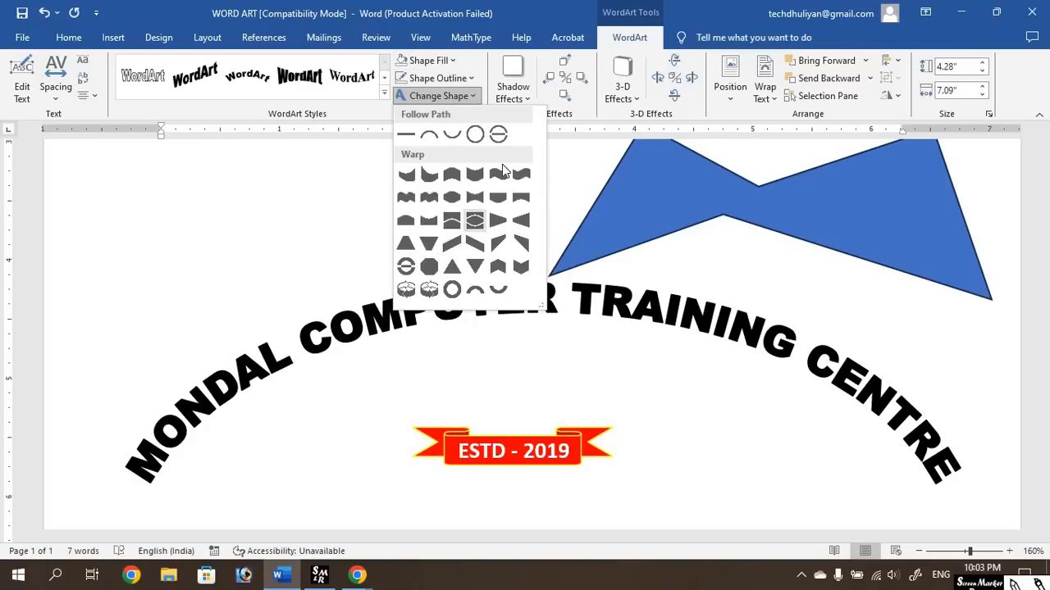
left_click(525, 94)
left_click(523, 88)
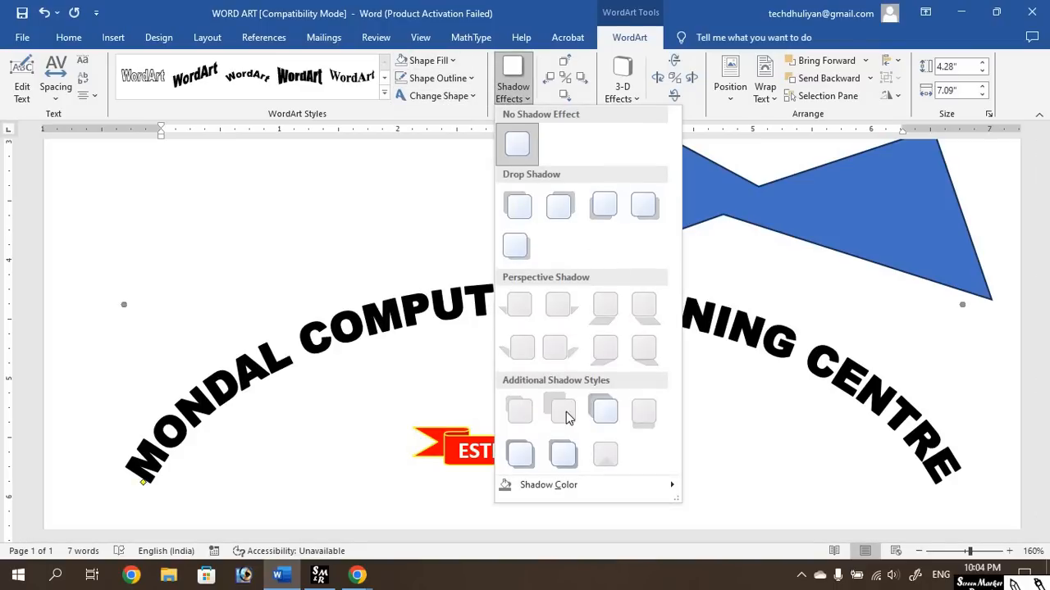
left_click(636, 96)
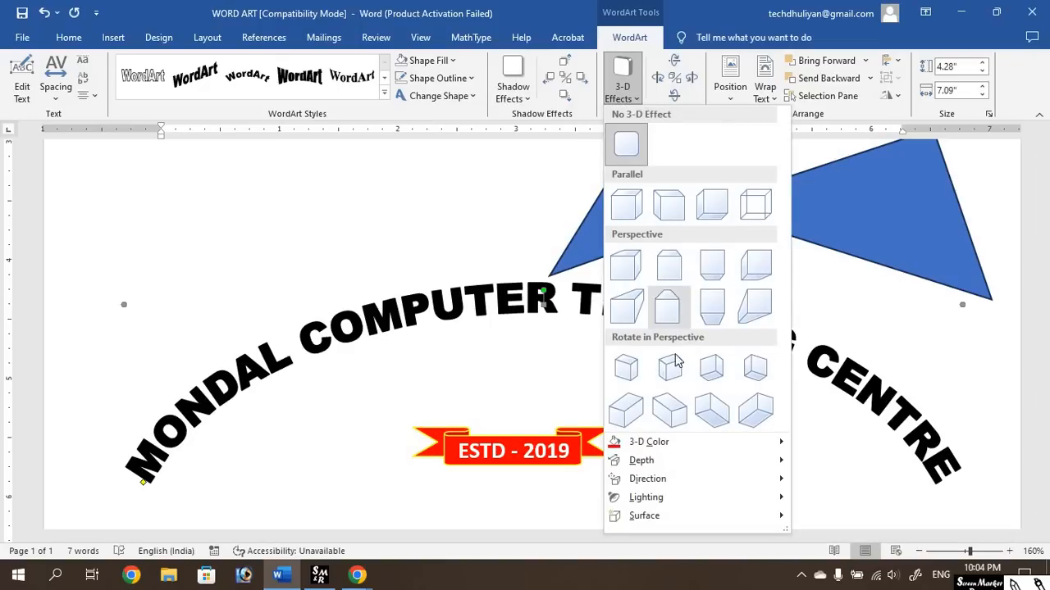
Fill the arched WordArt title with yellow and move it slightly down and to the left above the ribbon.
left_click(452, 64)
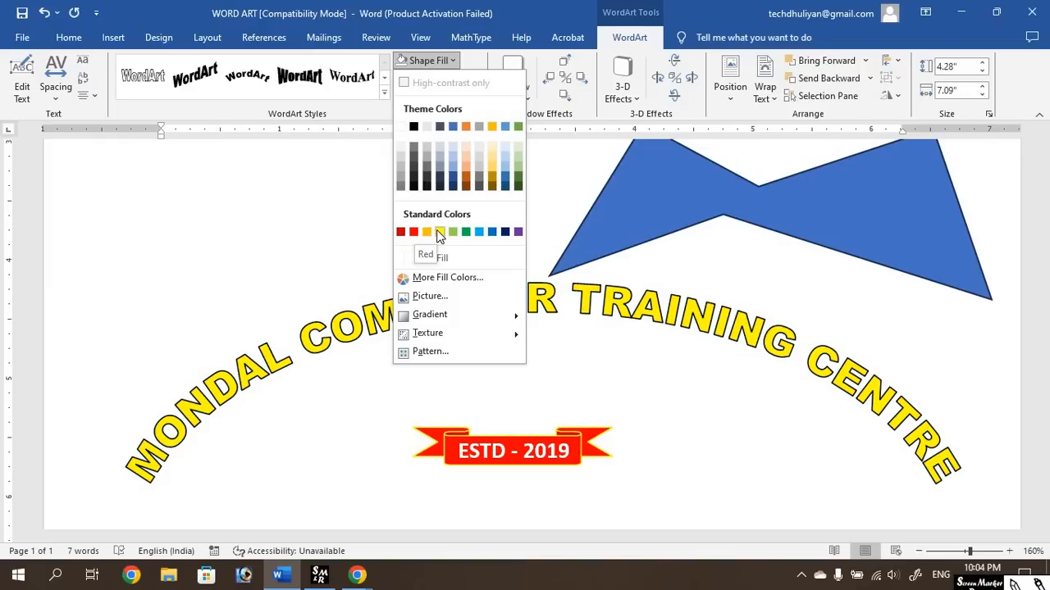
key("Escape")
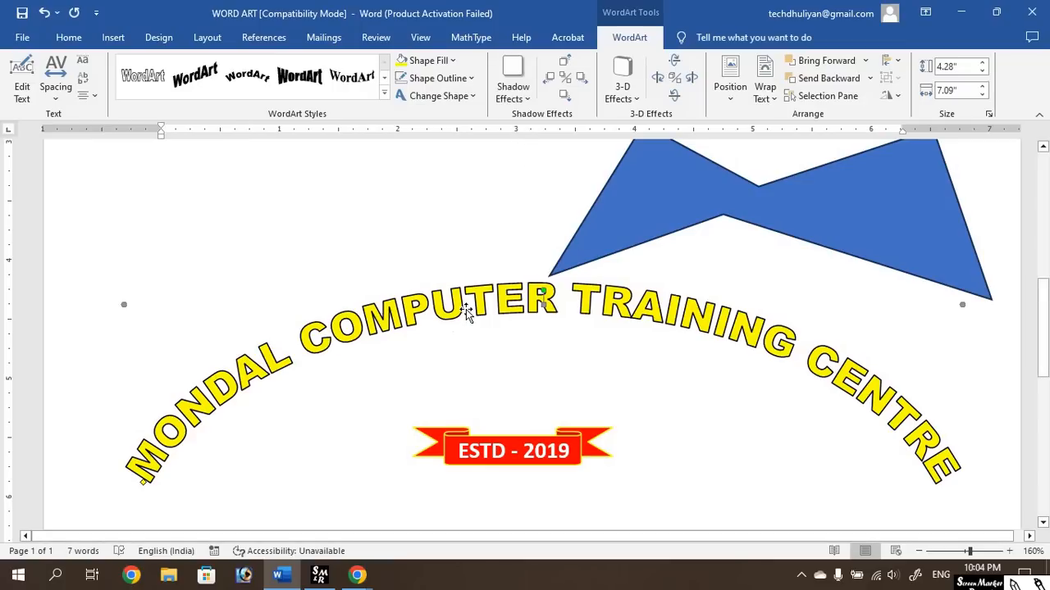
scroll(465, 308, "down", 3)
scroll(465, 308, "down", 1)
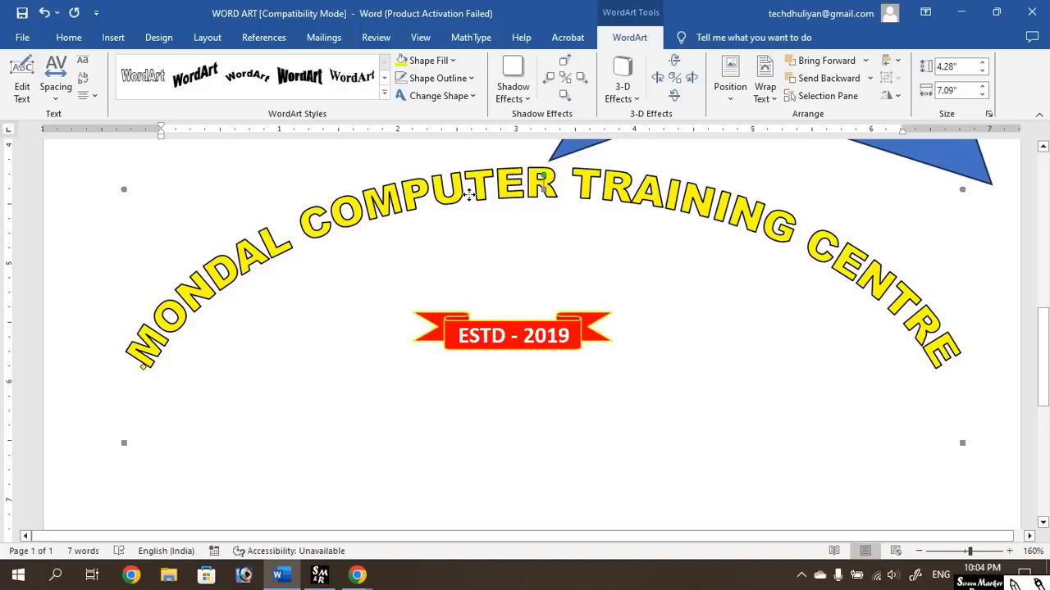
left_click_drag(468, 204, 459, 216)
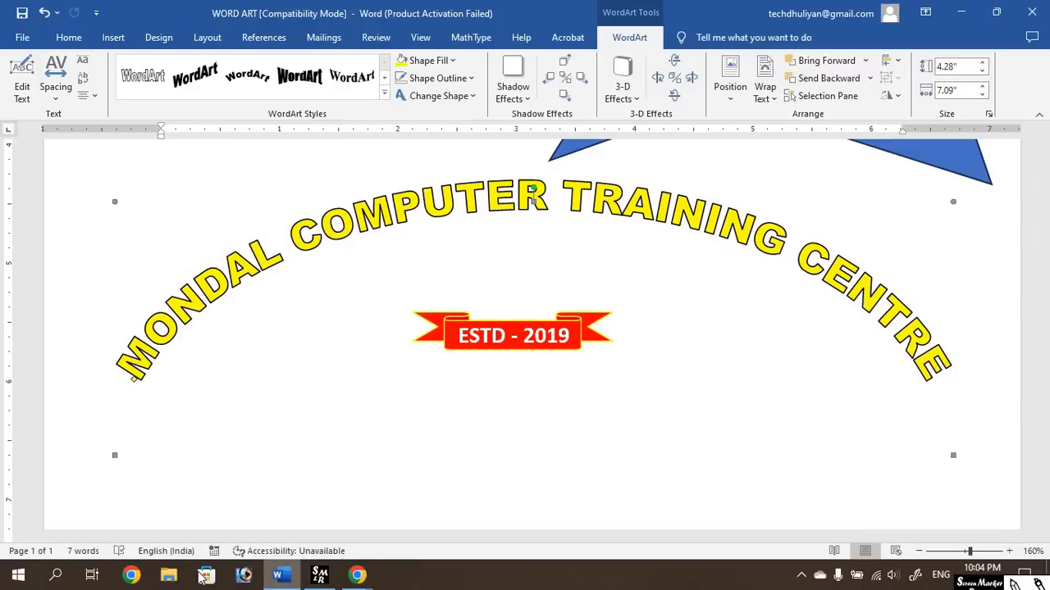
Switch to the Google Meet call in Chrome and stop presenting the screen.
mouse_move(357, 574)
left_click(294, 460)
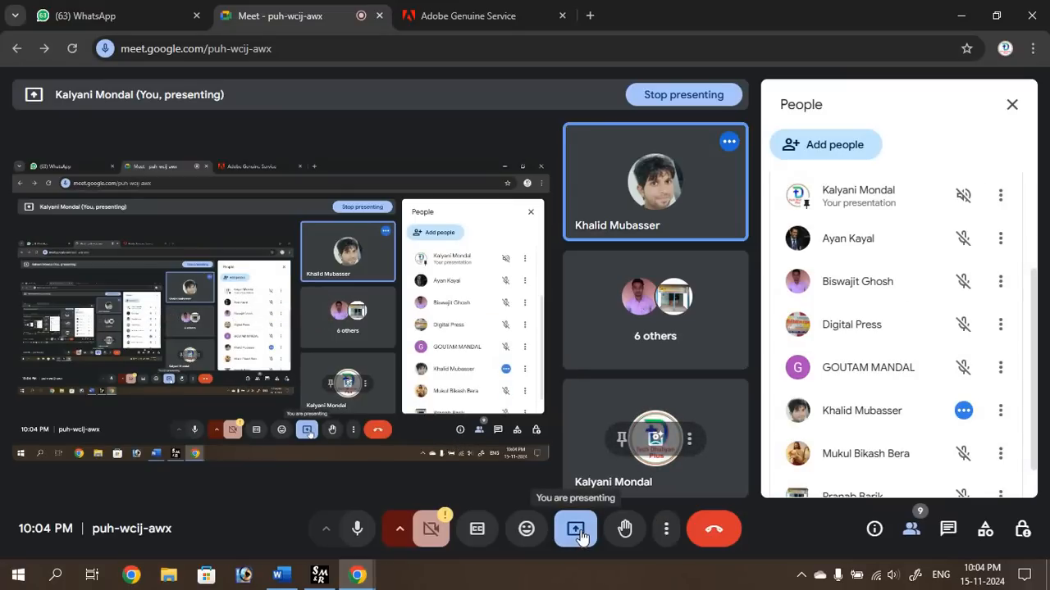
left_click(589, 540)
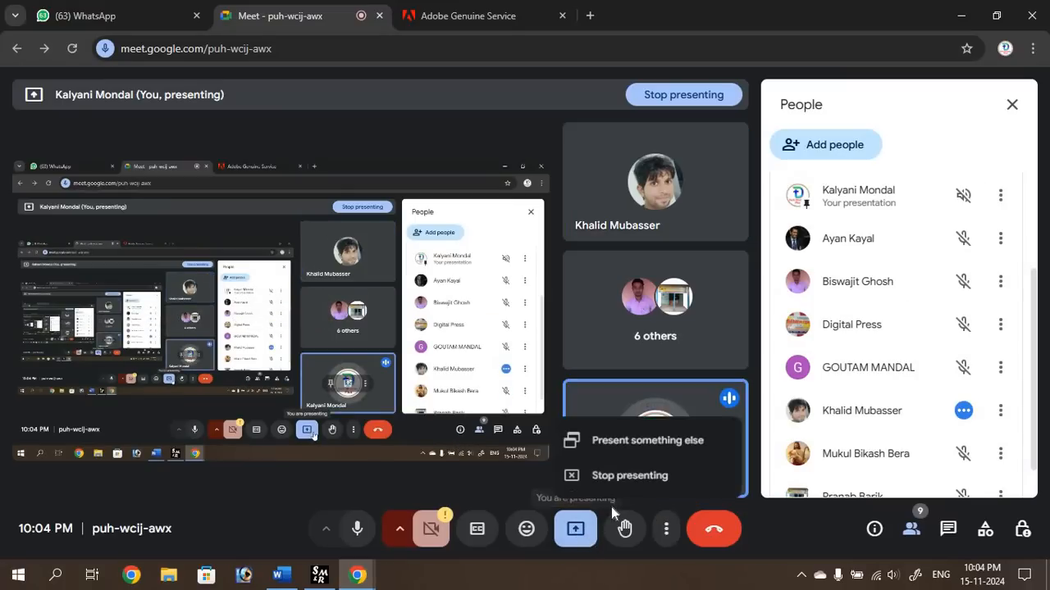
left_click(636, 482)
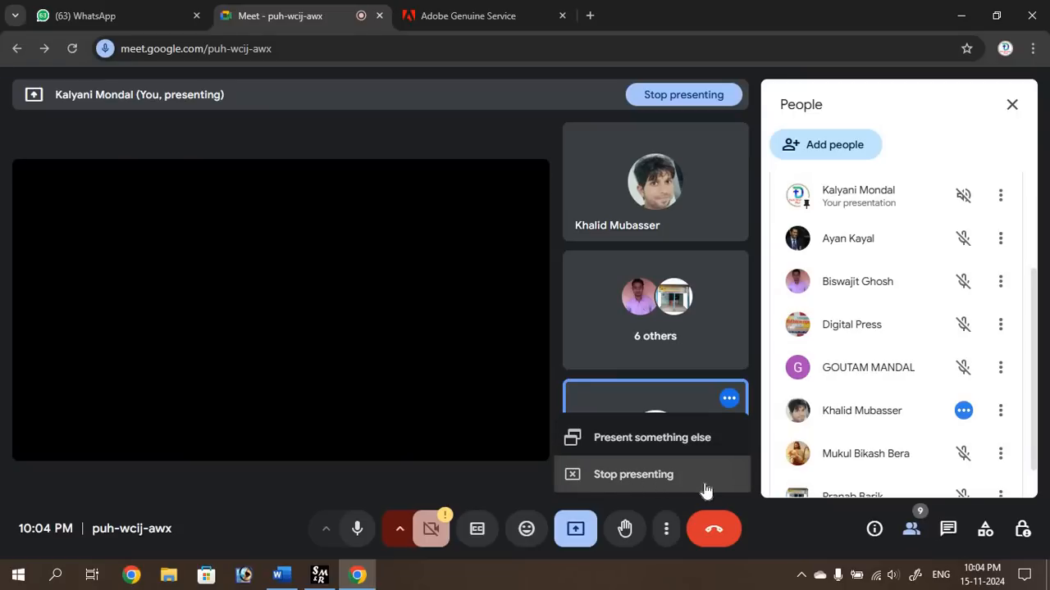